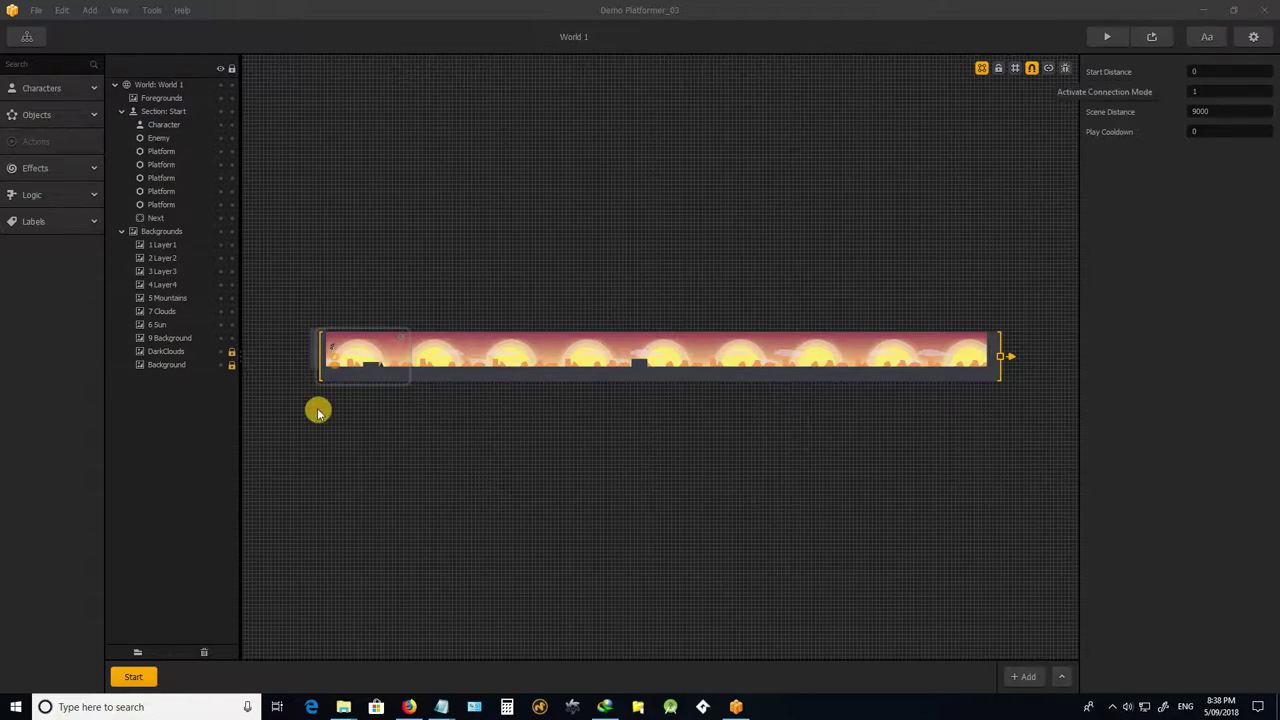
# Examine the opening part of the World 1 scene around the character, the raised platform and the spike.
pyautogui.scroll(5, 331, 340)
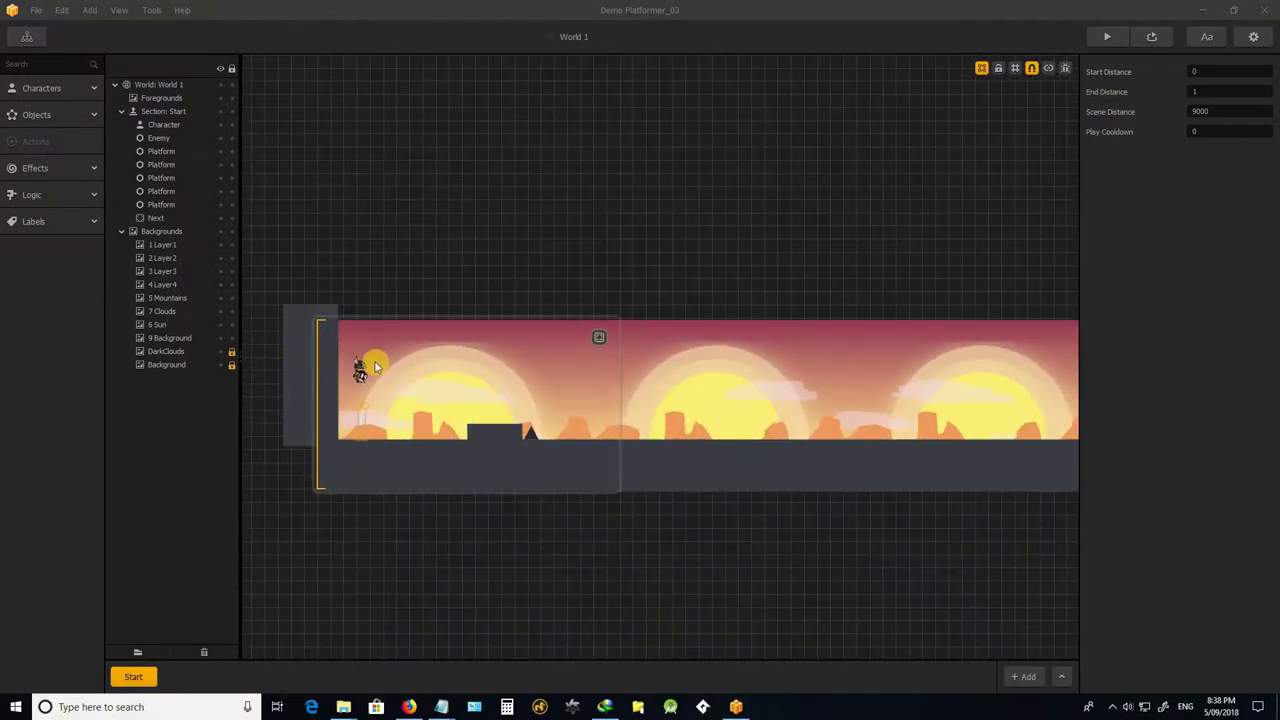
pyautogui.scroll(-2, 377, 366)
pyautogui.scroll(2, 414, 331)
pyautogui.scroll(-1, 537, 371)
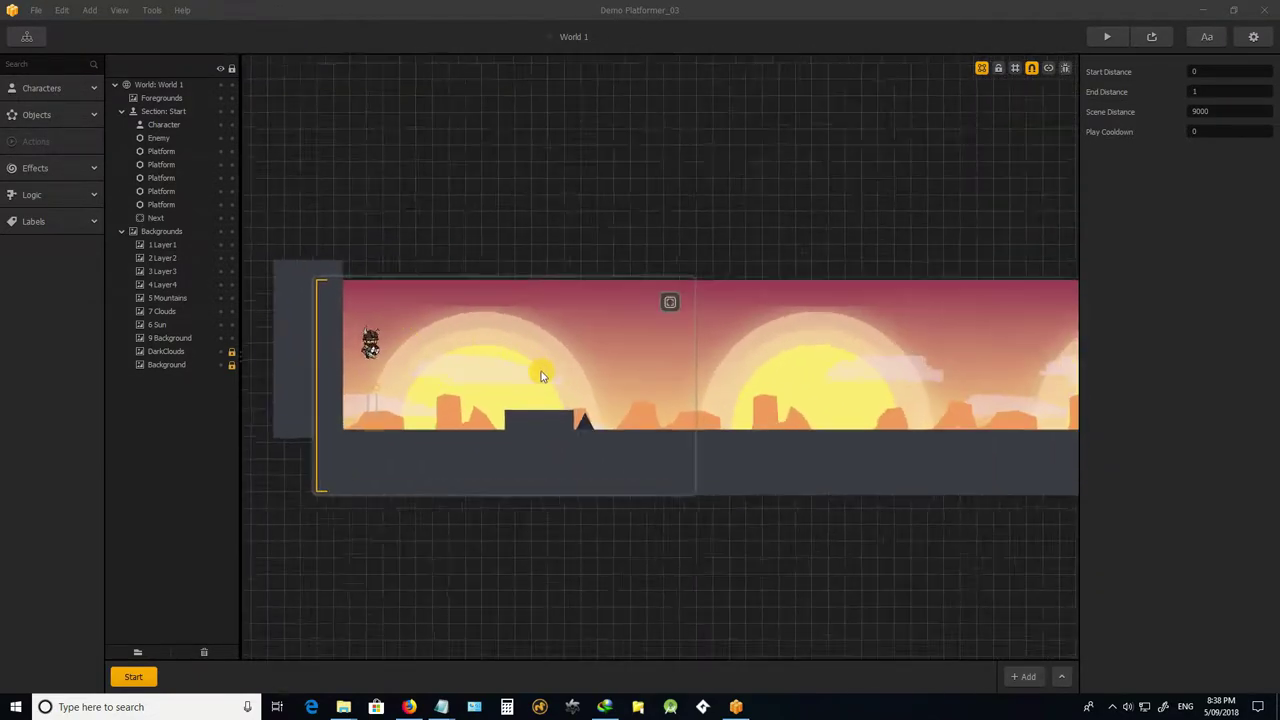
pyautogui.scroll(1, 564, 371)
pyautogui.scroll(1, 400, 376)
pyautogui.scroll(1, 406, 366)
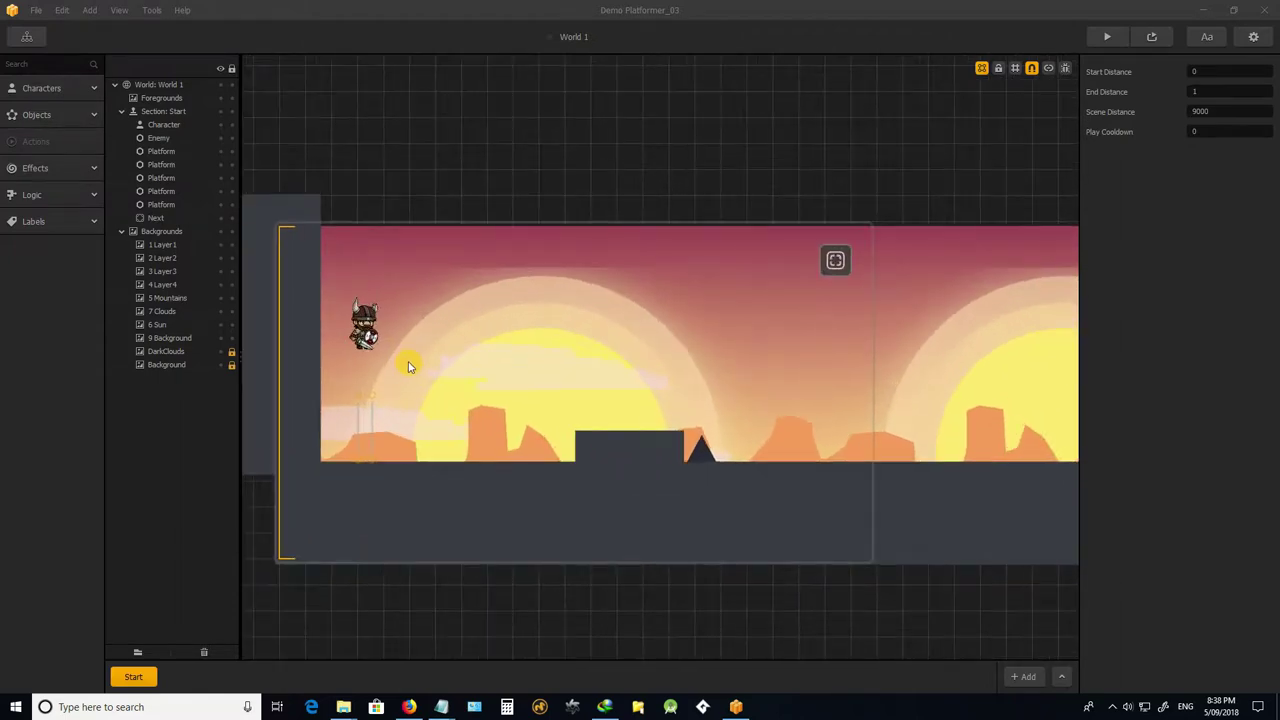
pyautogui.scroll(2, 412, 360)
pyautogui.scroll(-3, 416, 359)
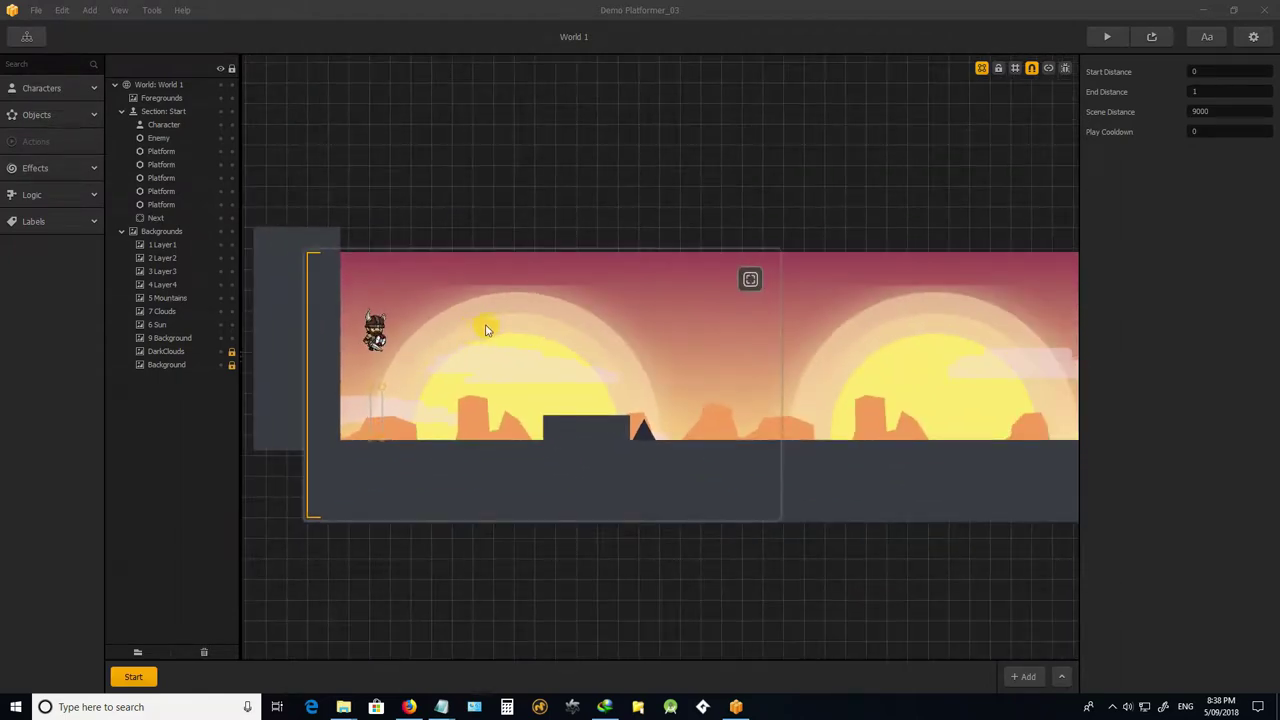
pyautogui.scroll(1, 460, 340)
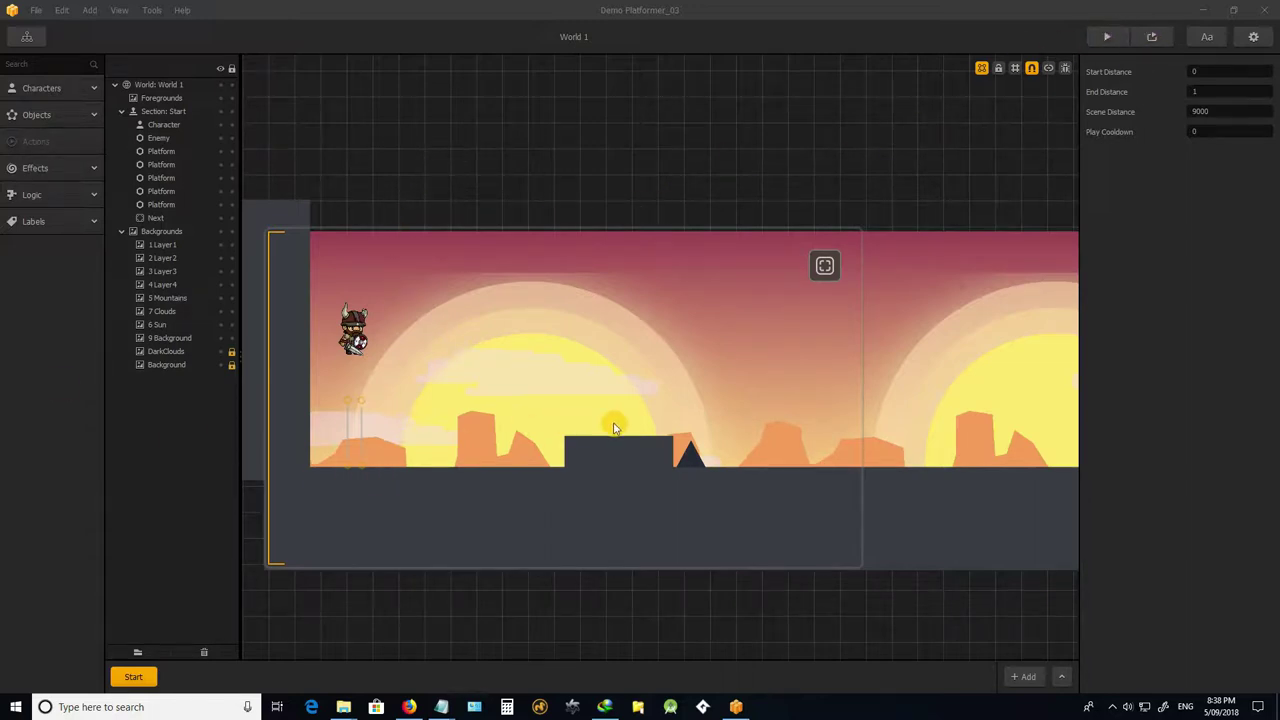
pyautogui.scroll(1, 391, 334)
pyautogui.scroll(-2, 486, 380)
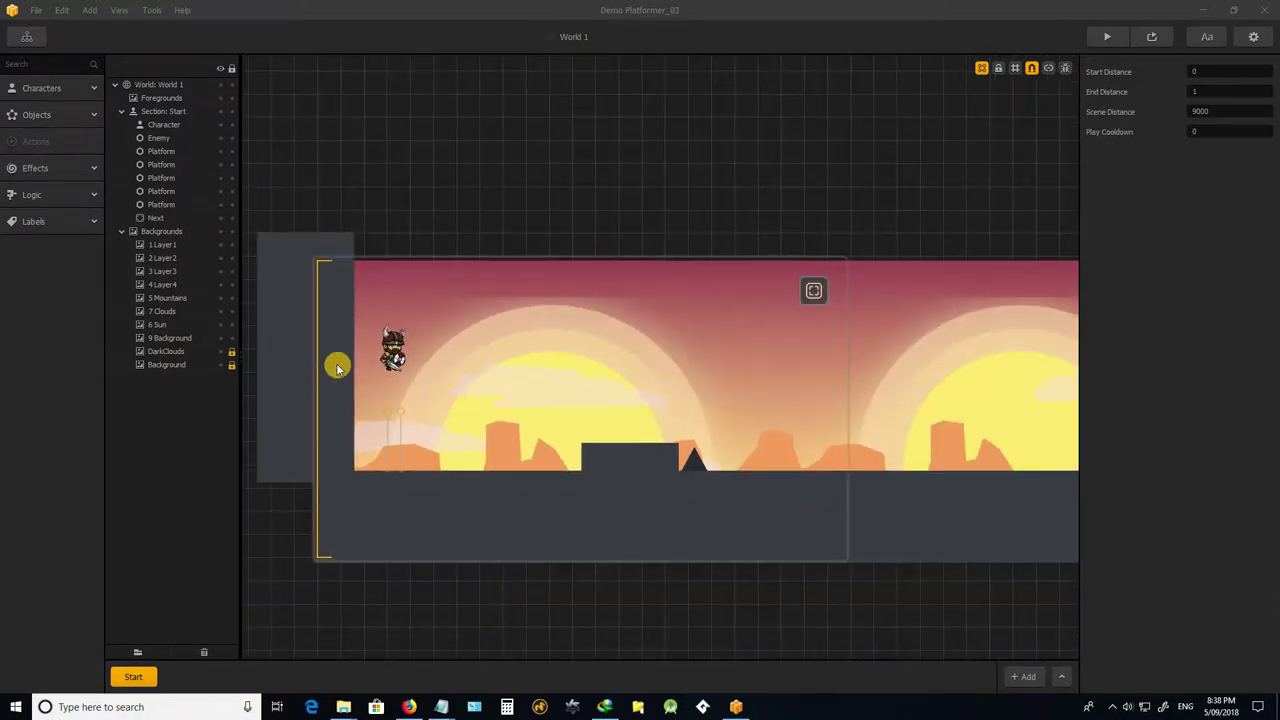
pyautogui.scroll(2, 384, 343)
pyautogui.scroll(-2, 390, 332)
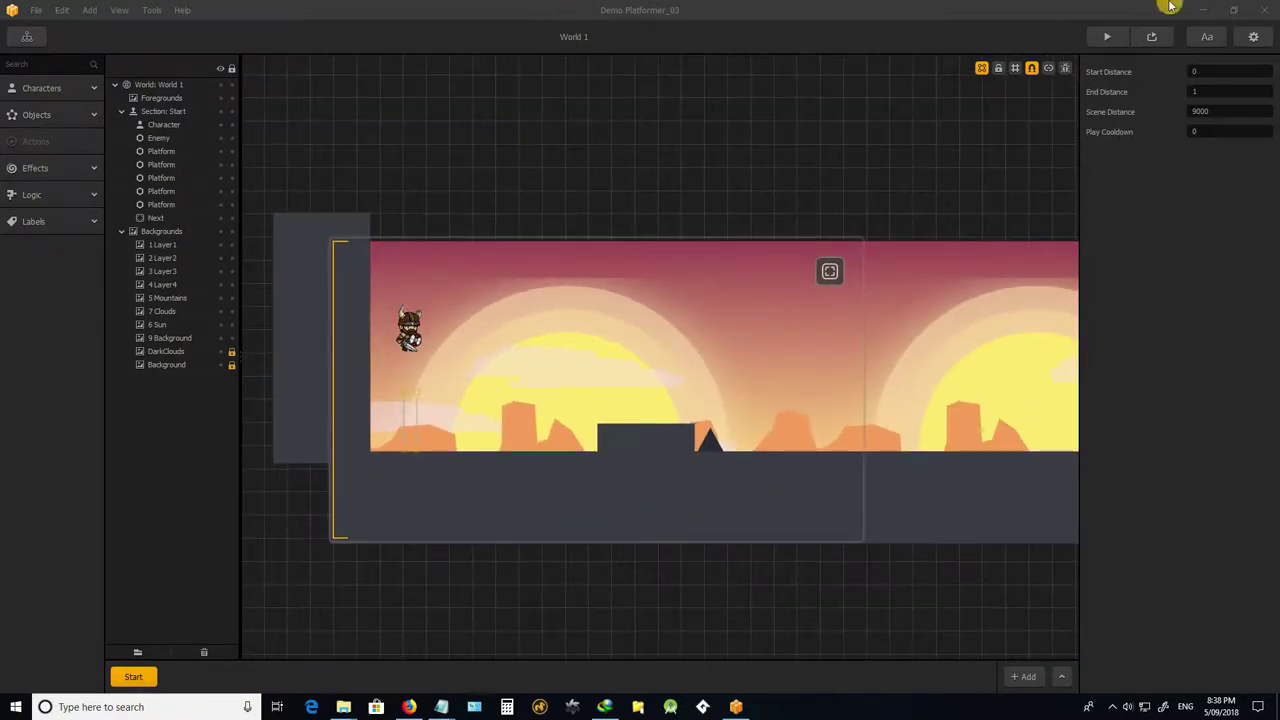
# Switch to Firefox and review the Platformer Game Free TileSet download page on itch.io.
pyautogui.click(1203, 9)
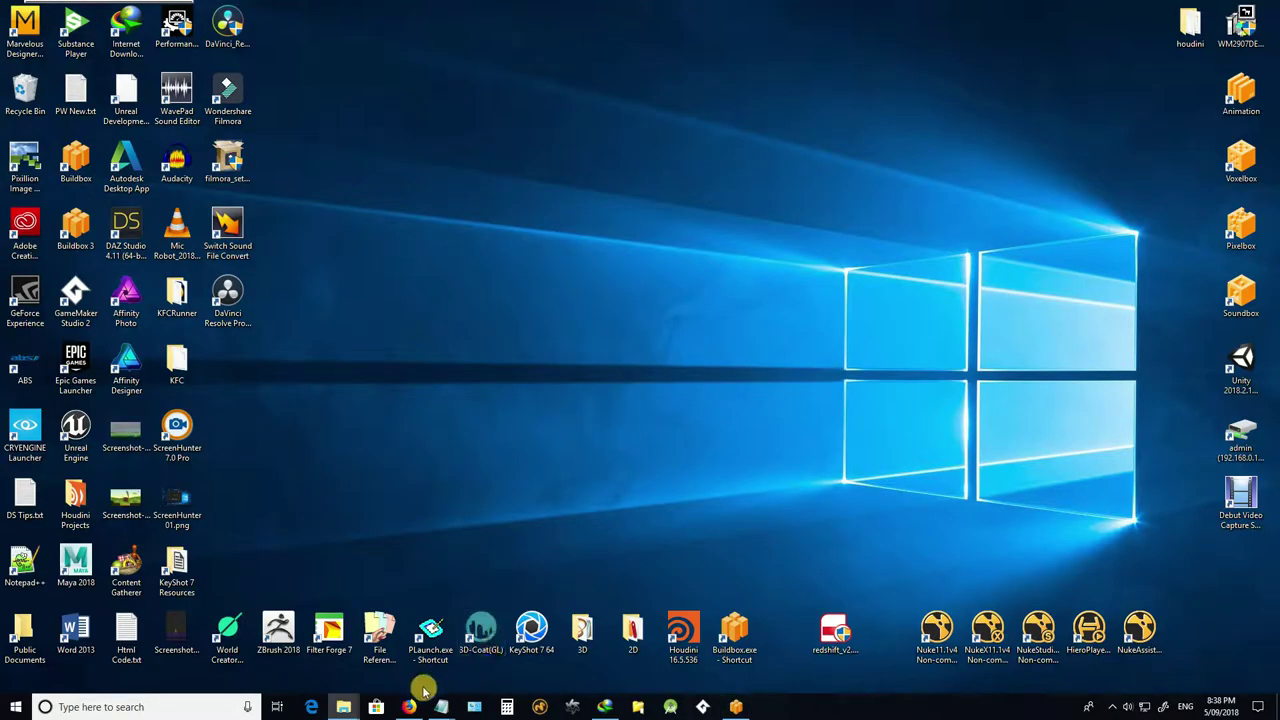
pyautogui.click(410, 706)
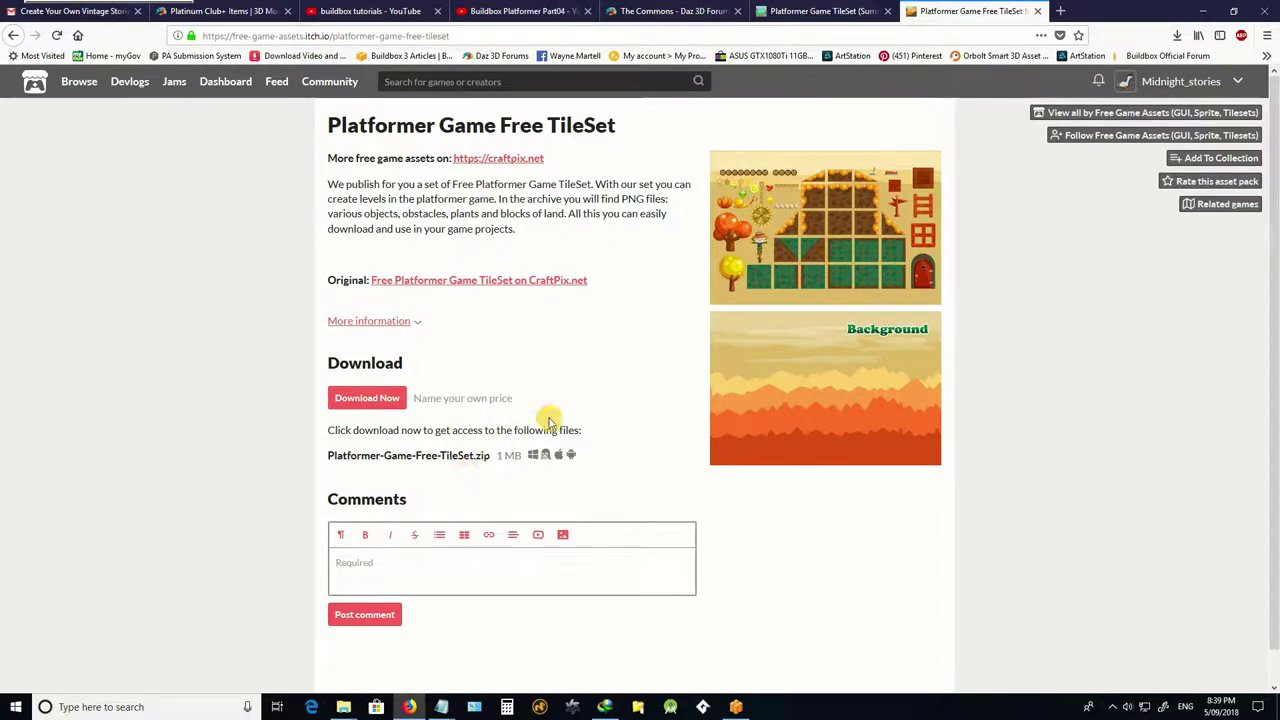
pyautogui.scroll(-1, 575, 378)
pyautogui.scroll(1, 586, 371)
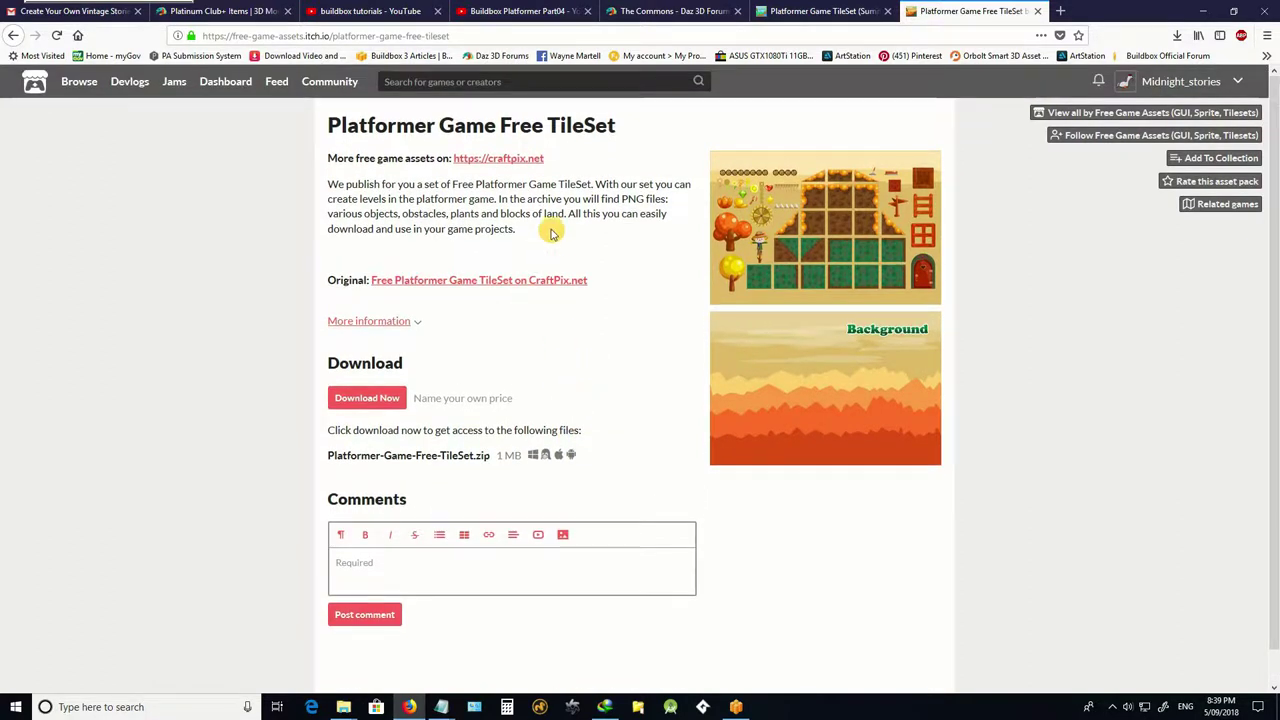
pyautogui.click(460, 36)
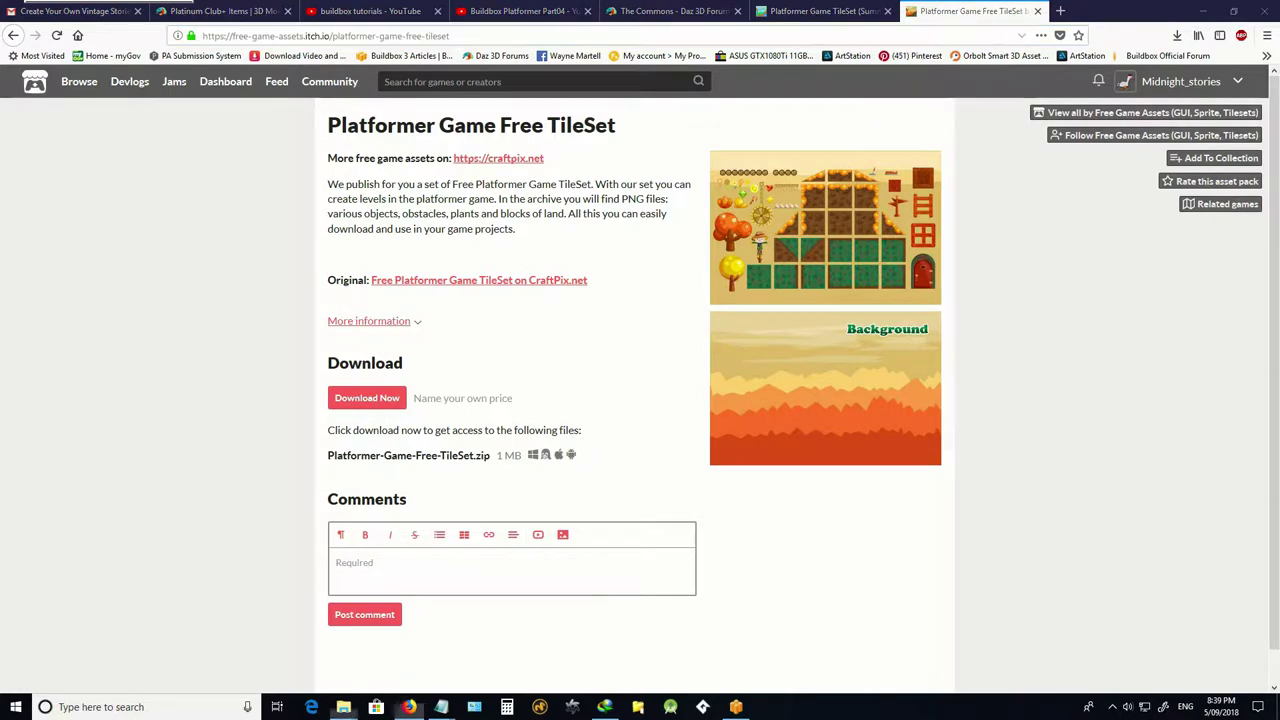
# Bring the File Explorer window with the 50x50 tiles folder into view and look over the tile images.
pyautogui.moveTo(0, 135); pyautogui.dragTo(517, 145)
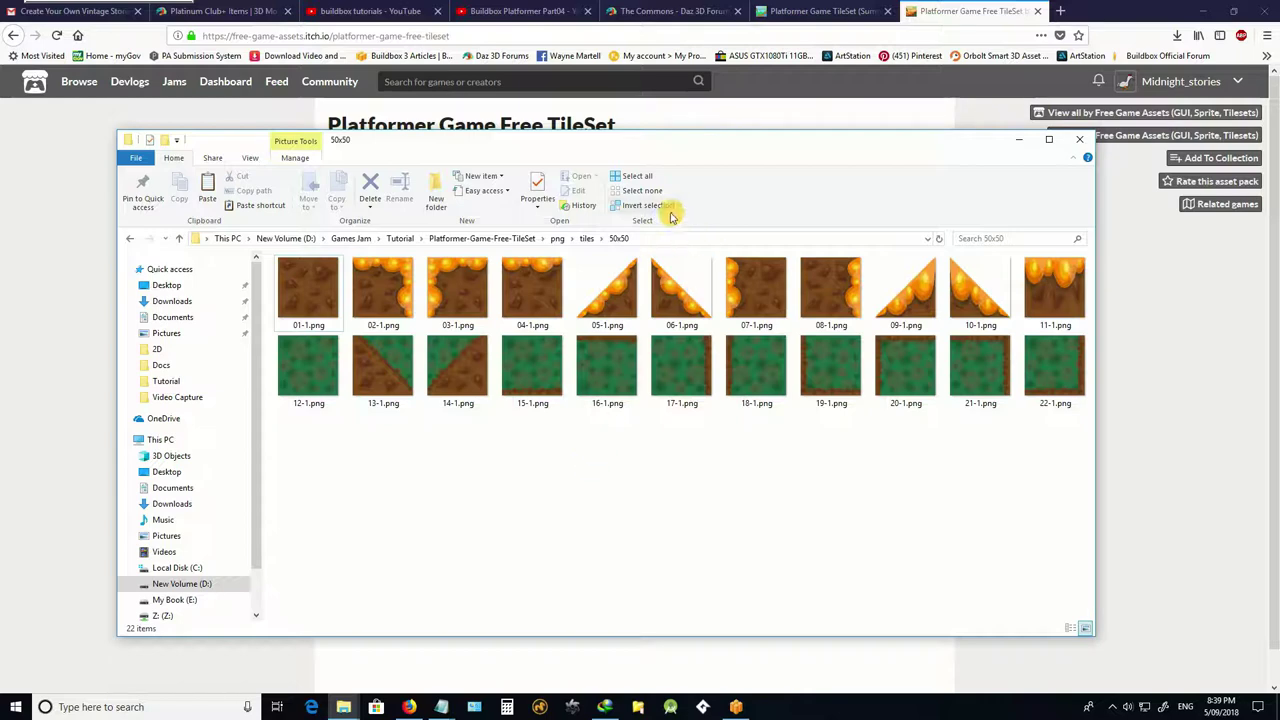
pyautogui.moveTo(729, 147); pyautogui.dragTo(766, 166)
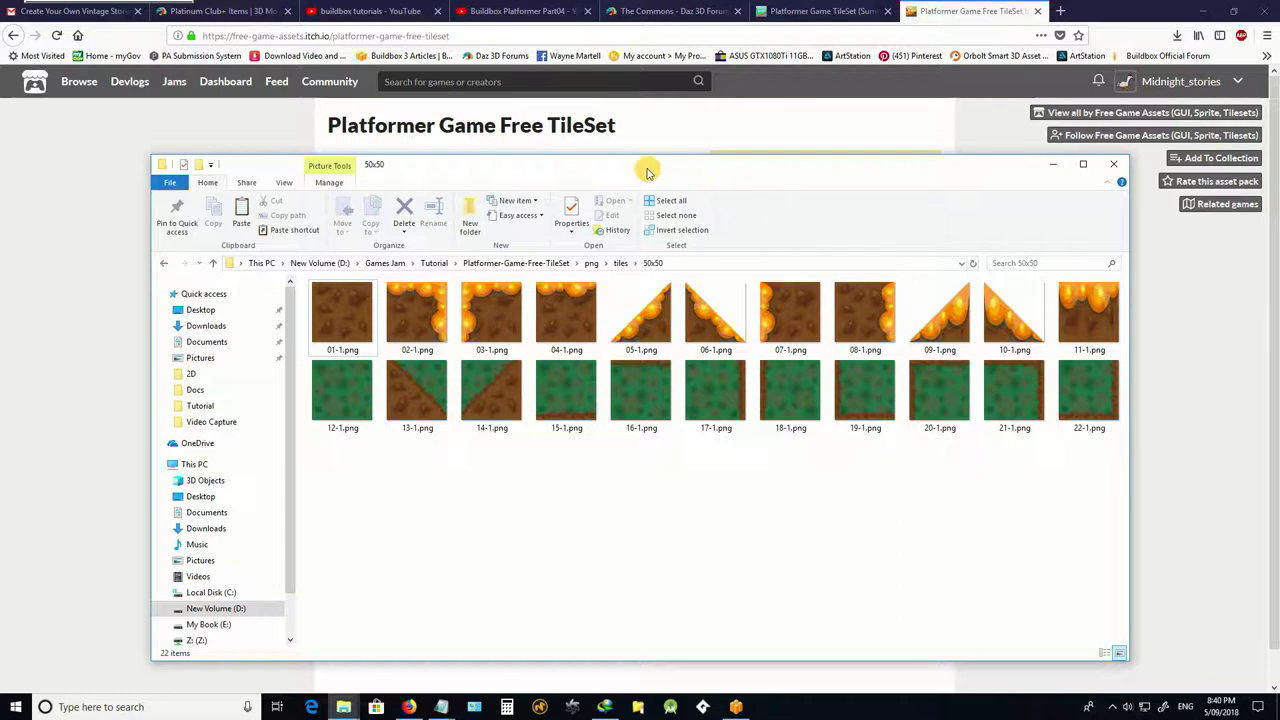
pyautogui.moveTo(647, 172); pyautogui.dragTo(699, 191)
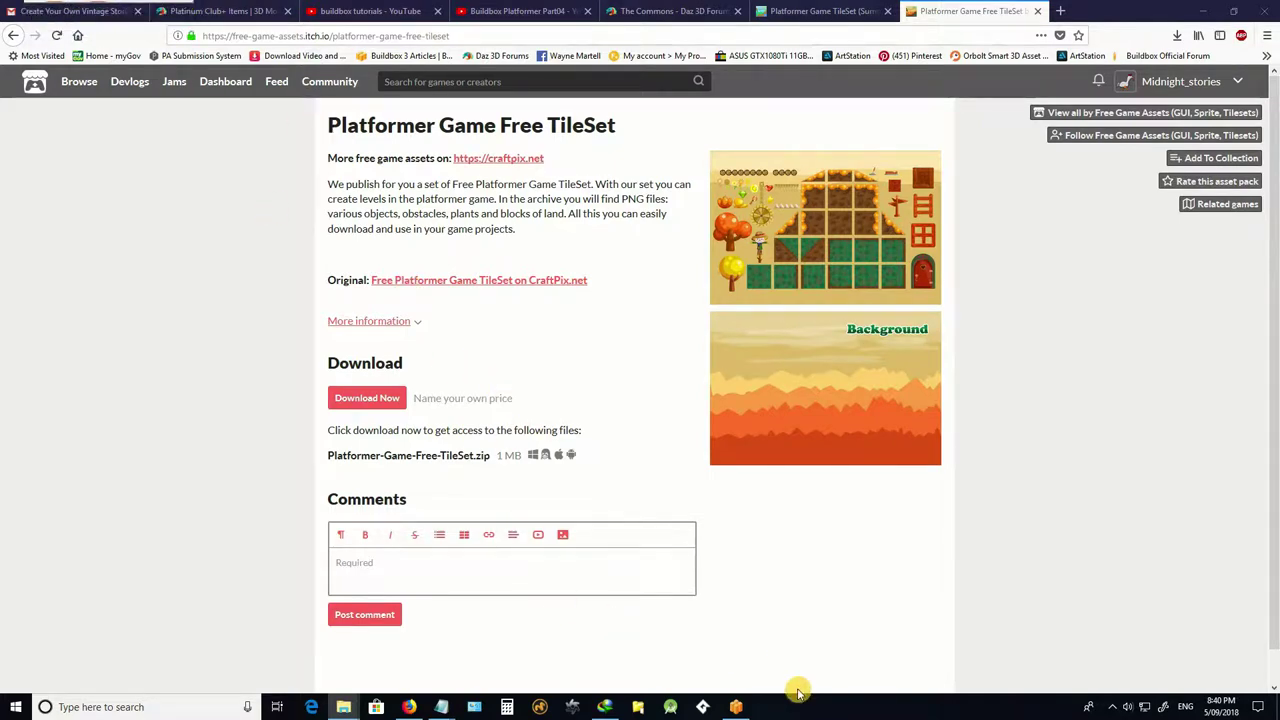
# Switch back to Buildbox and inspect the World 1 node and its settings in the Game Mind Map.
pyautogui.click(740, 708)
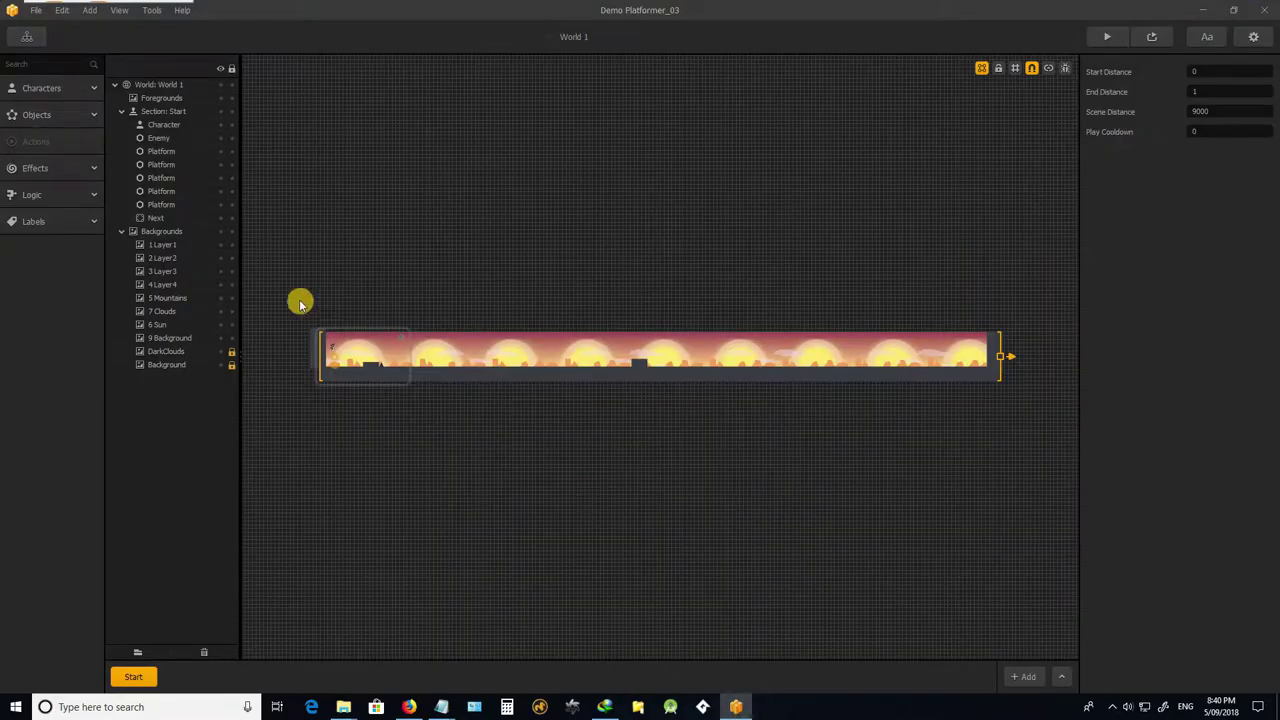
pyautogui.scroll(4, 330, 300)
pyautogui.scroll(-1, 320, 263)
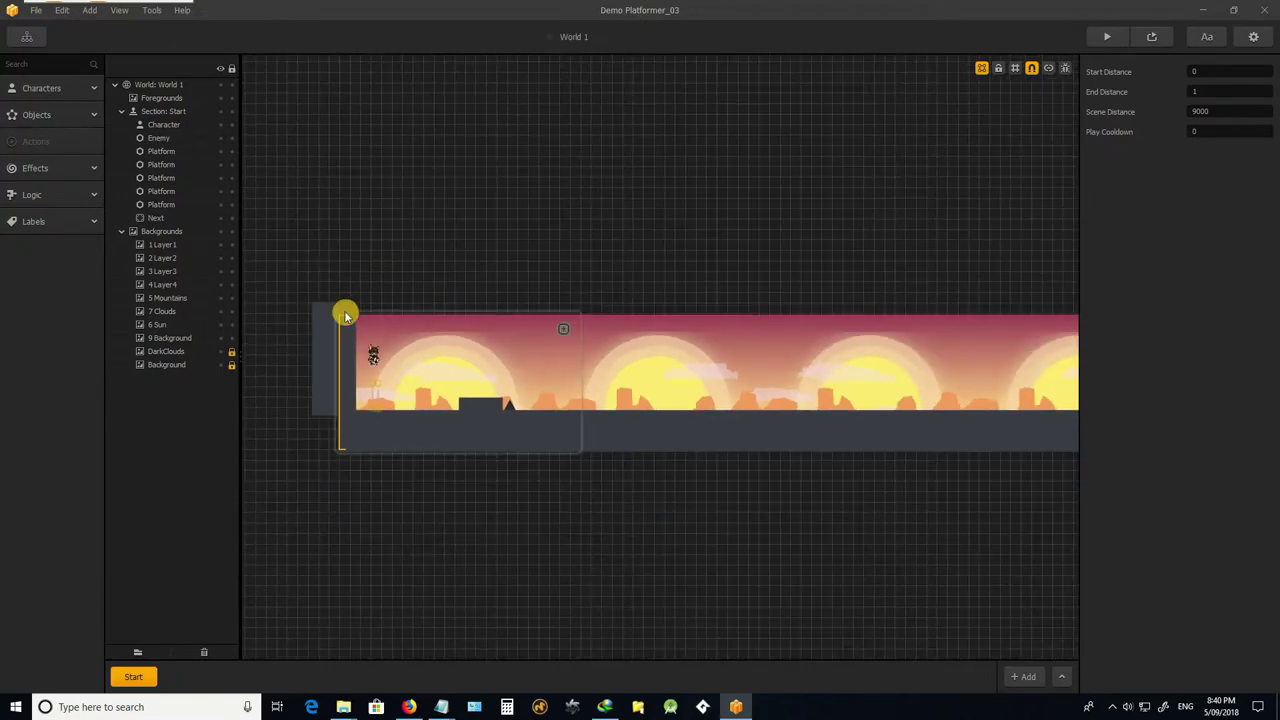
pyautogui.scroll(1, 346, 311)
pyautogui.click(27, 37)
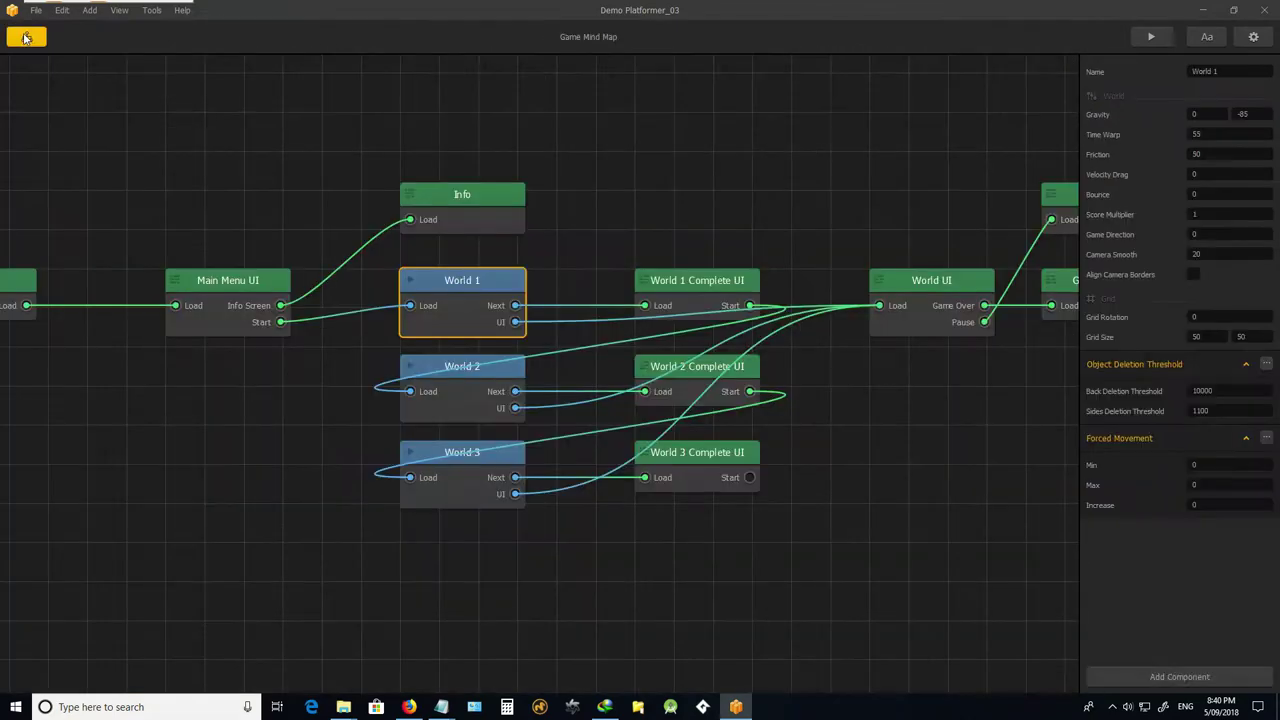
pyautogui.click(455, 283)
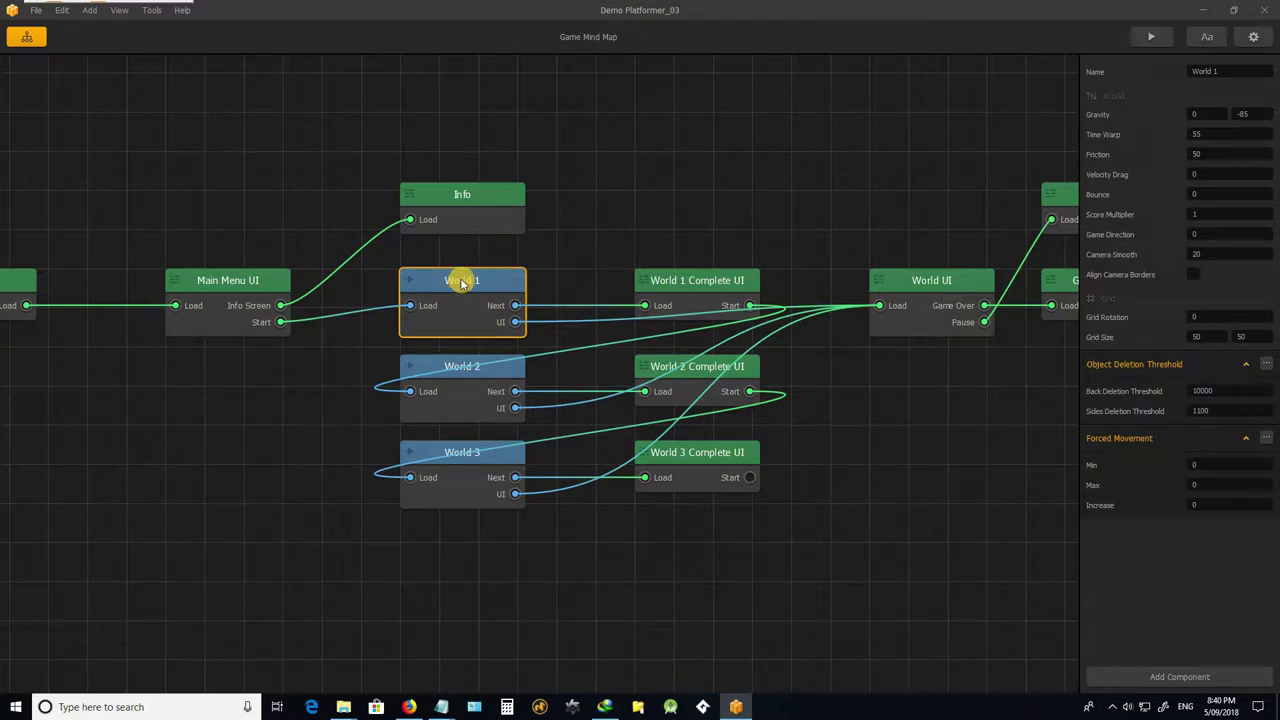
pyautogui.scroll(1, 469, 514)
pyautogui.scroll(-3, 437, 560)
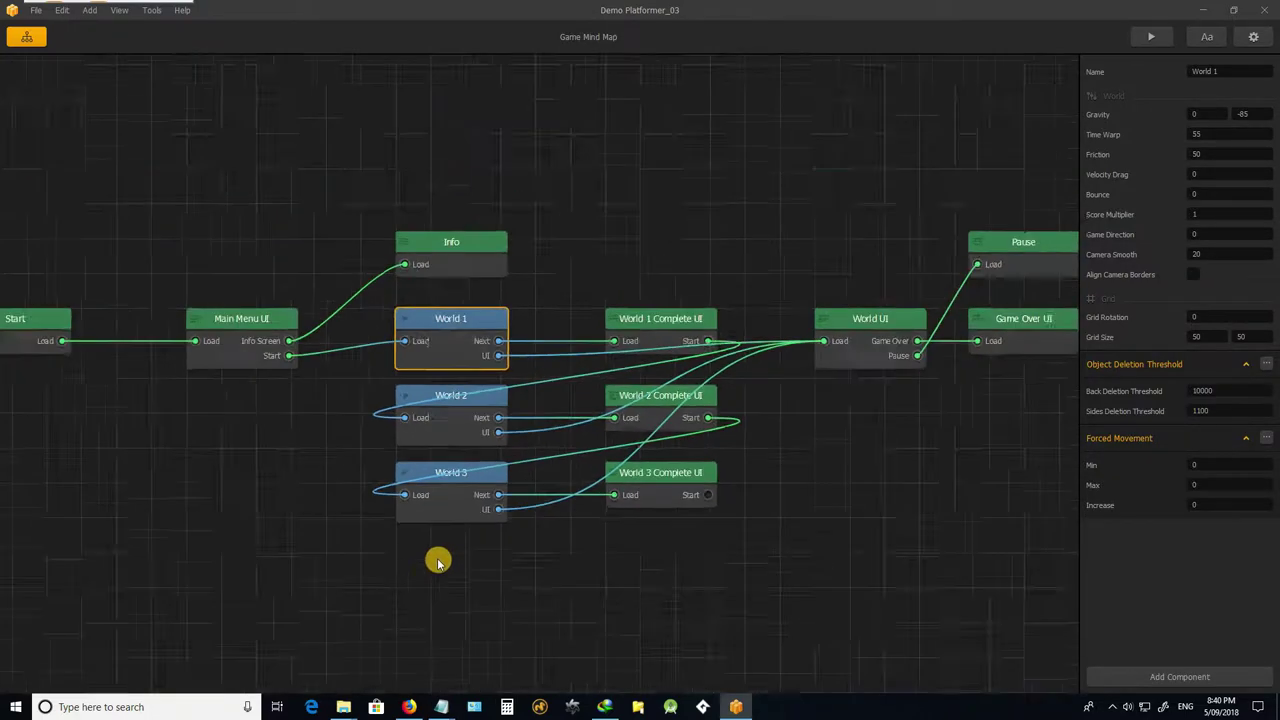
pyautogui.scroll(3, 482, 441)
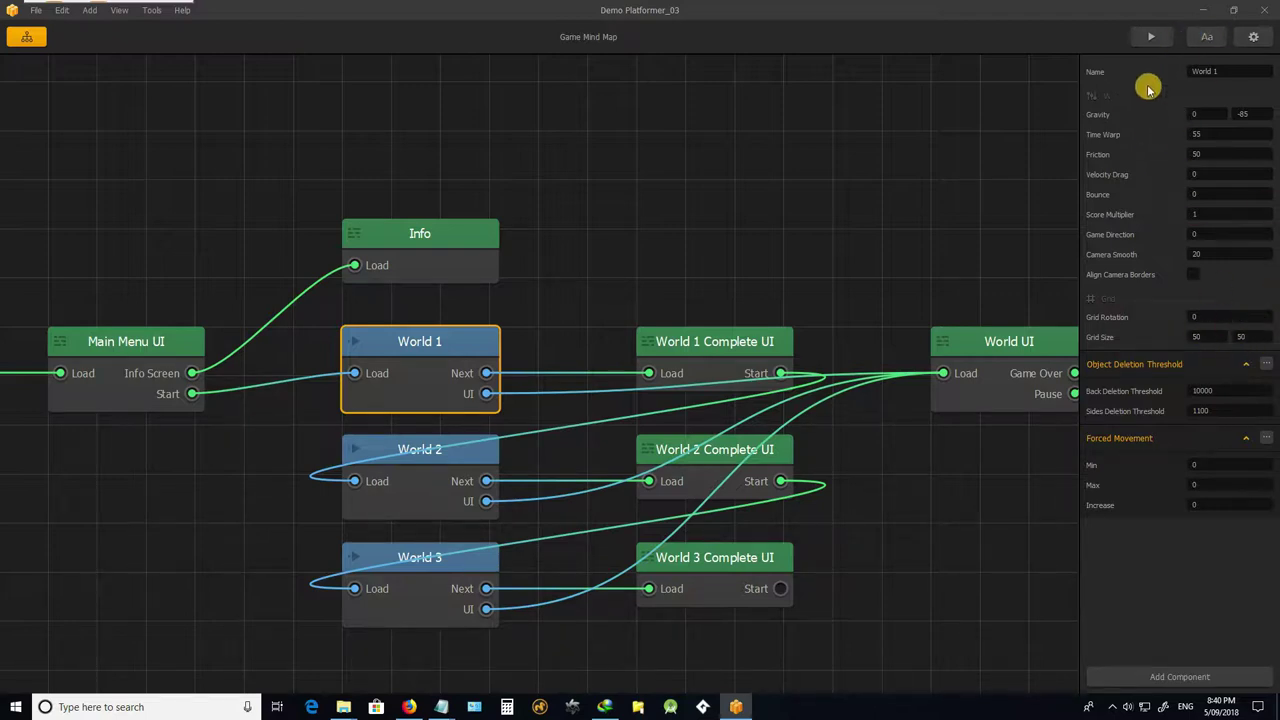
# Reopen the World 1 scene and check the grid size settings of its top-level world entry.
pyautogui.doubleClick(446, 347)
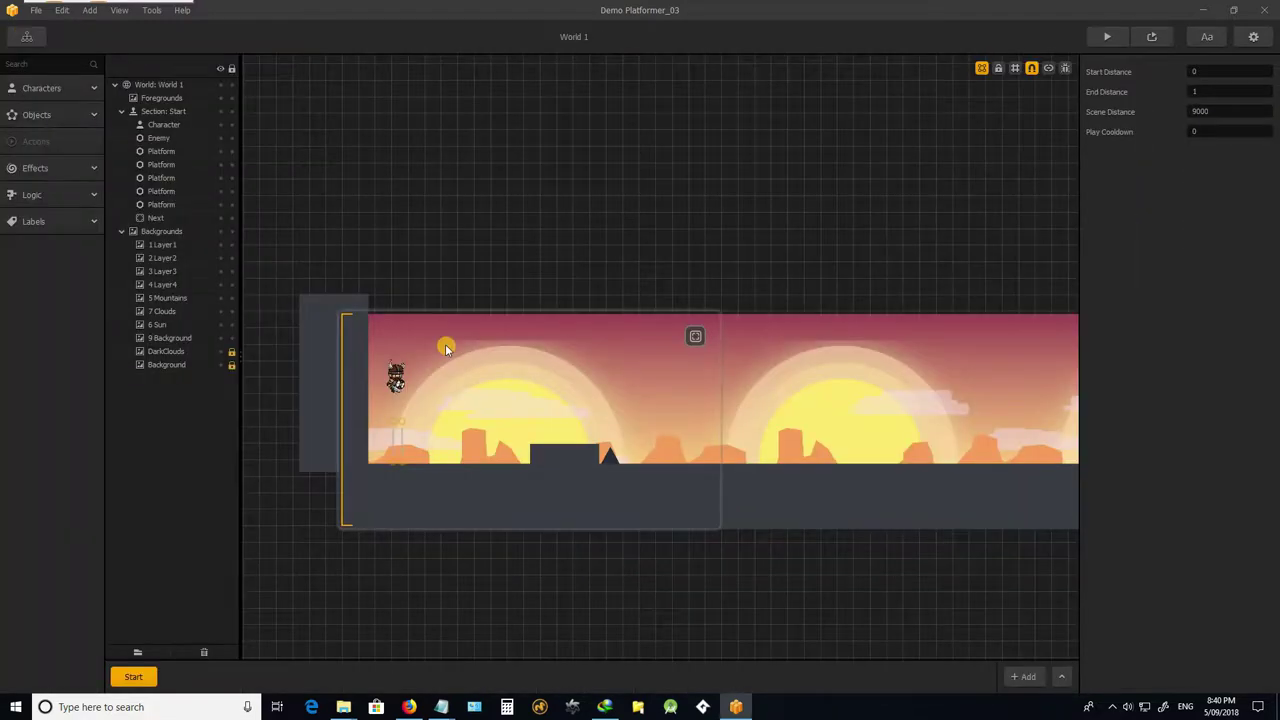
pyautogui.click(171, 88)
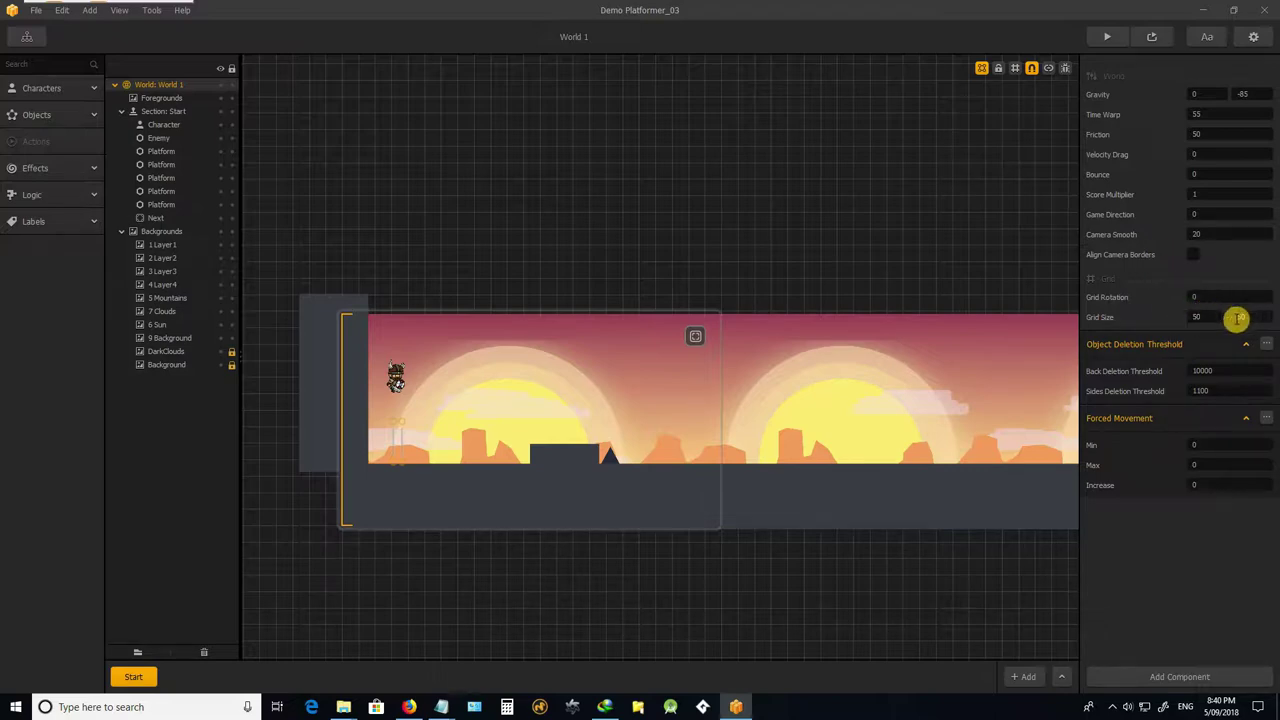
pyautogui.scroll(2, 366, 463)
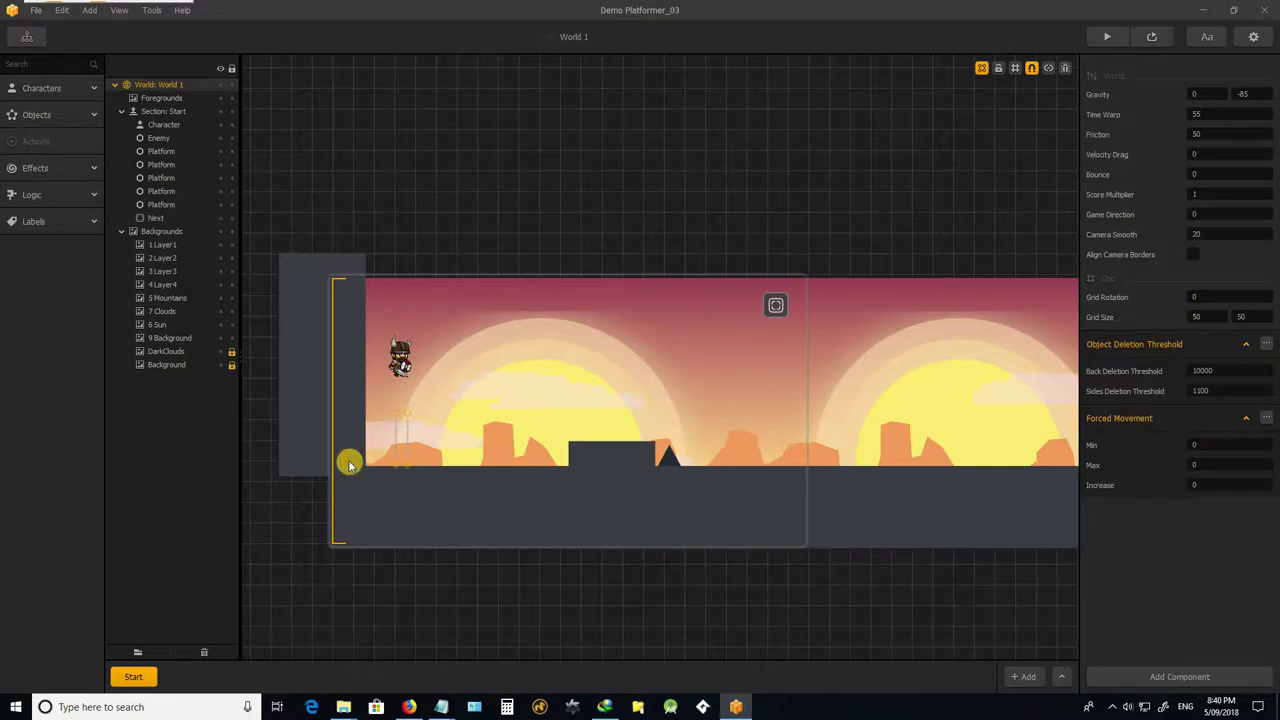
pyautogui.scroll(2, 349, 463)
pyautogui.scroll(-1, 394, 486)
pyautogui.scroll(3, 372, 463)
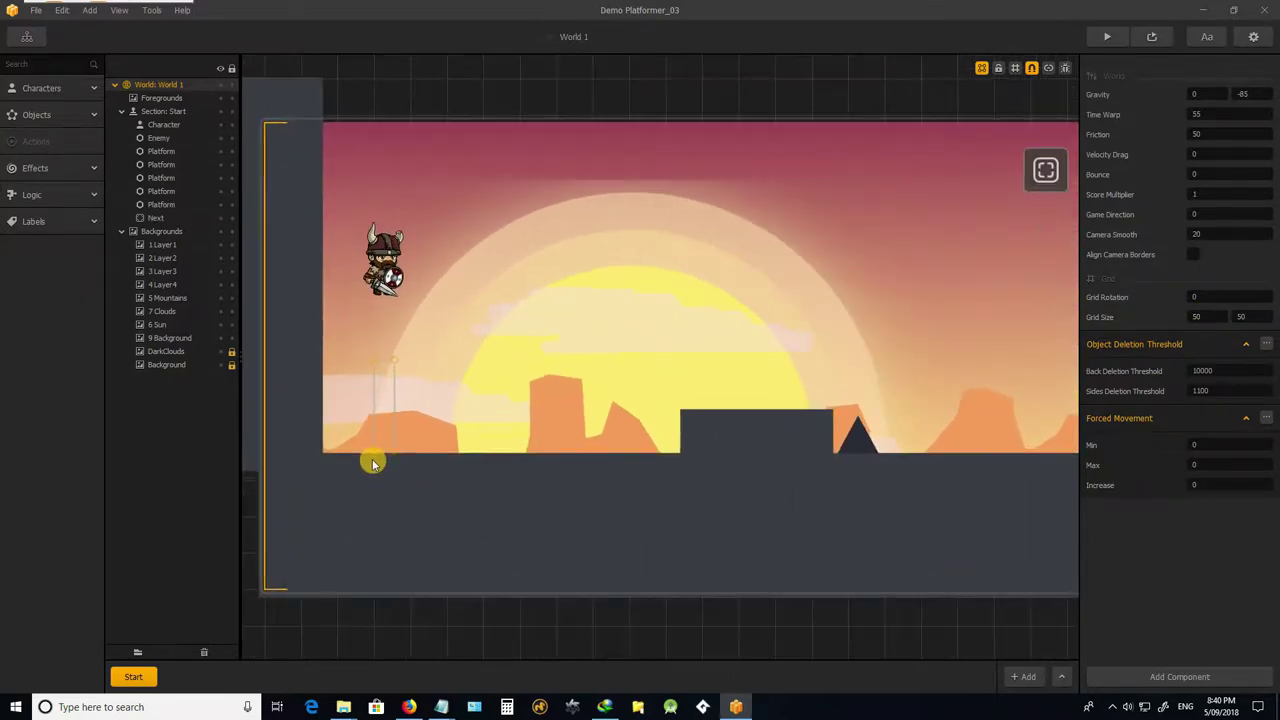
pyautogui.scroll(-2, 372, 463)
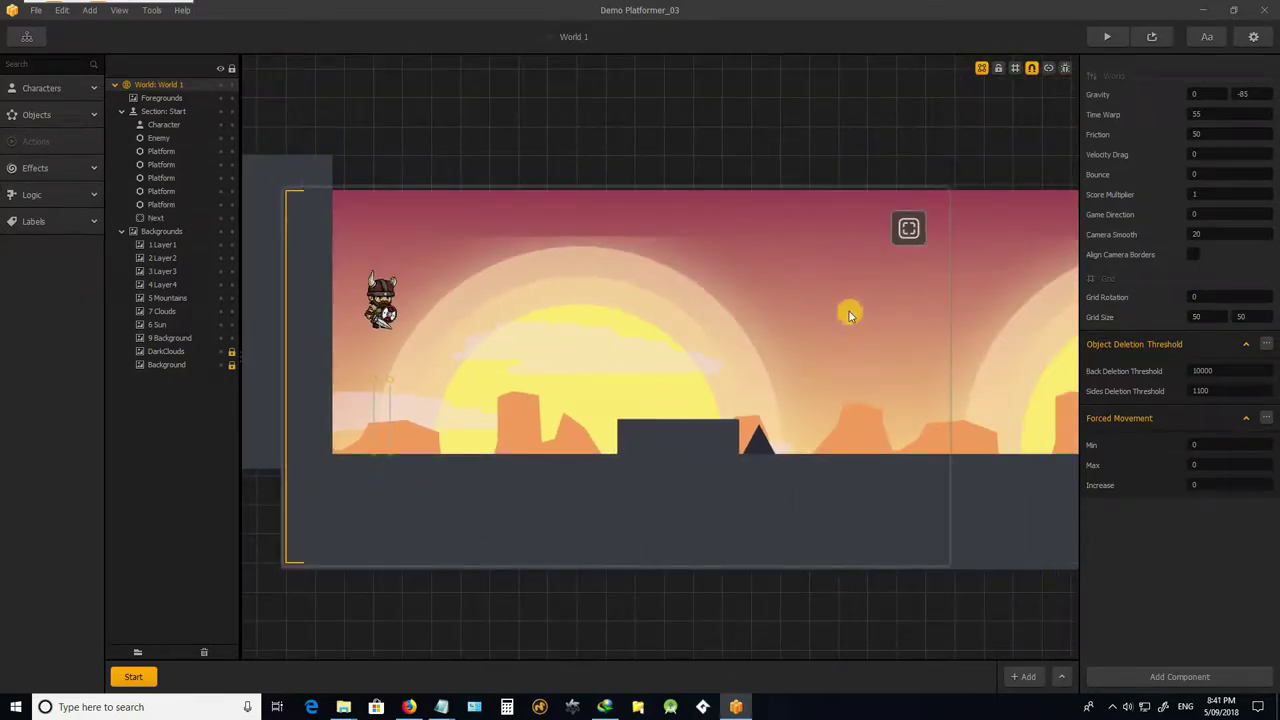
pyautogui.scroll(1, 570, 395)
pyautogui.scroll(-1, 600, 386)
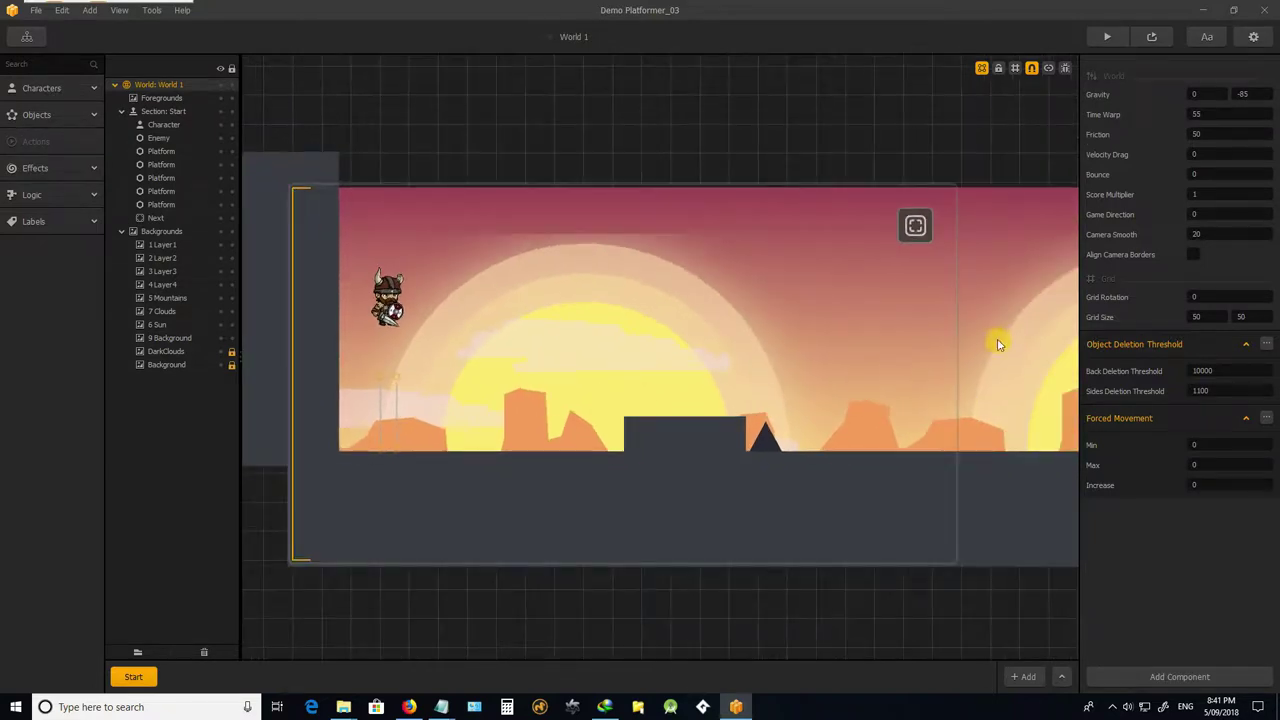
# Display the grid on top of the World 1 scene and compare it with the platforms and character.
pyautogui.click(1013, 70)
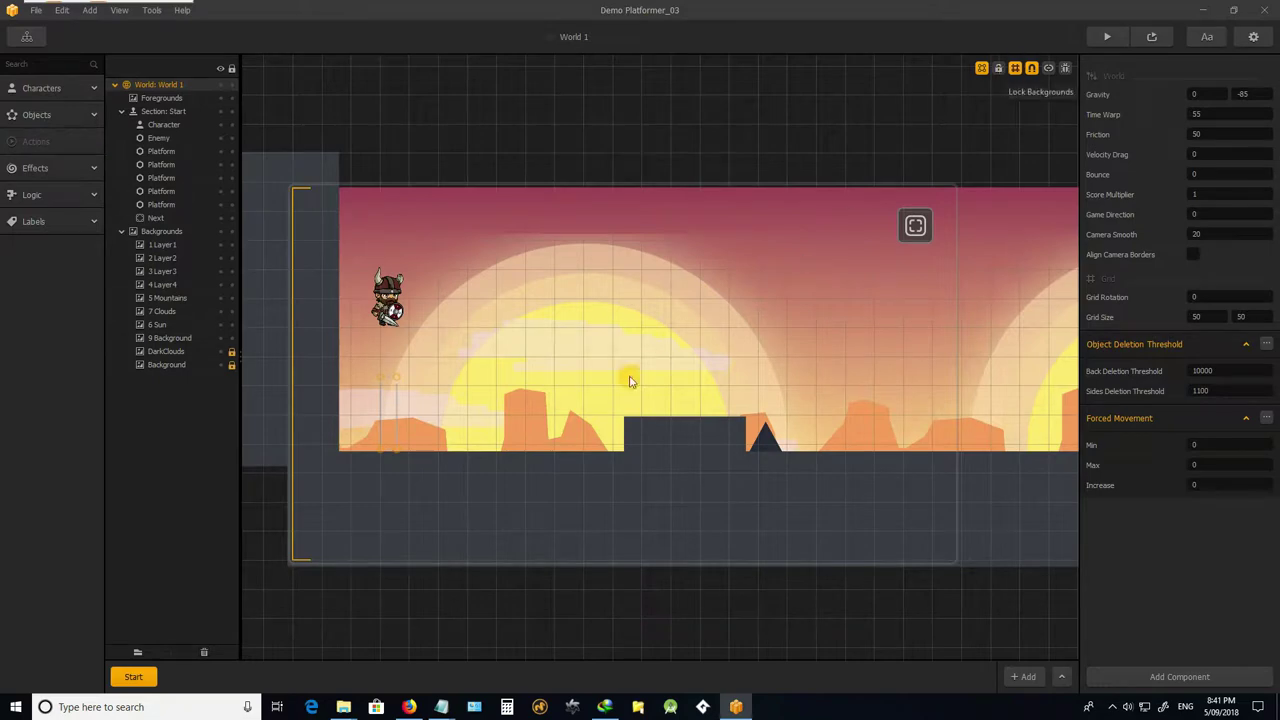
pyautogui.scroll(2, 295, 565)
pyautogui.scroll(-2, 374, 500)
pyautogui.scroll(1, 377, 498)
pyautogui.scroll(-1, 387, 495)
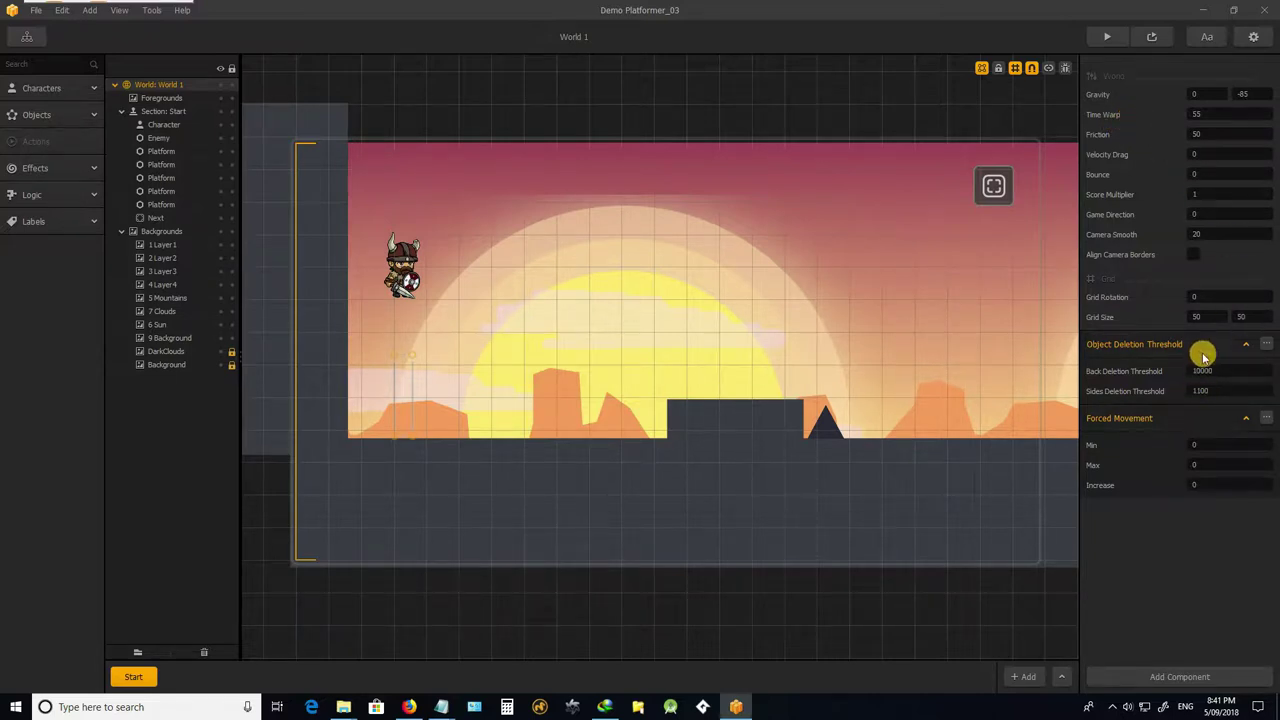
pyautogui.click(1032, 69)
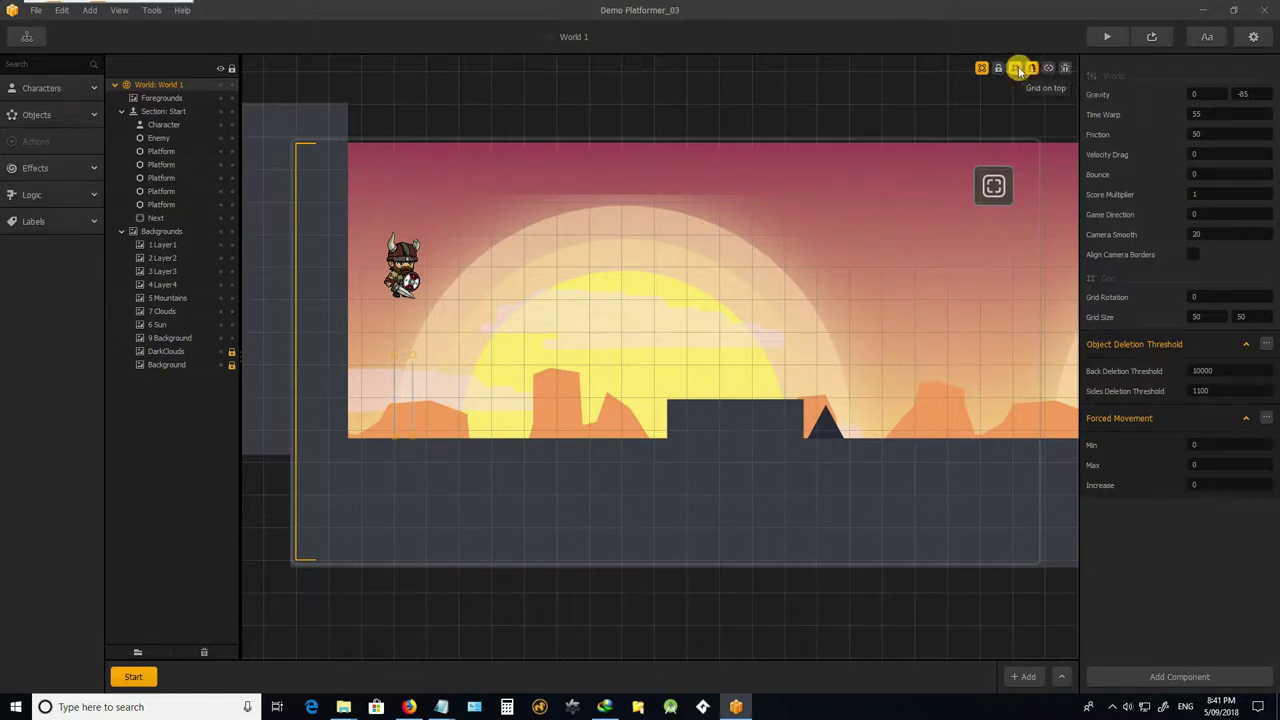
pyautogui.click(1015, 70)
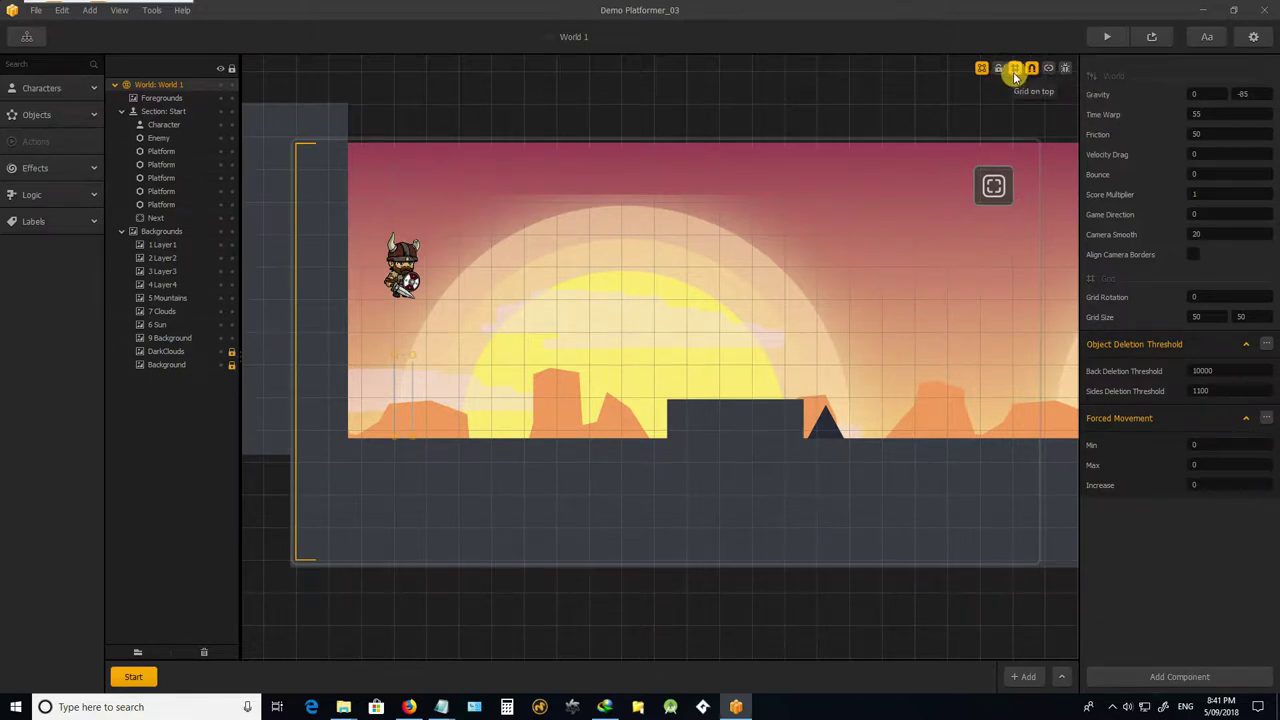
pyautogui.scroll(-1, 277, 357)
pyautogui.scroll(3, 346, 346)
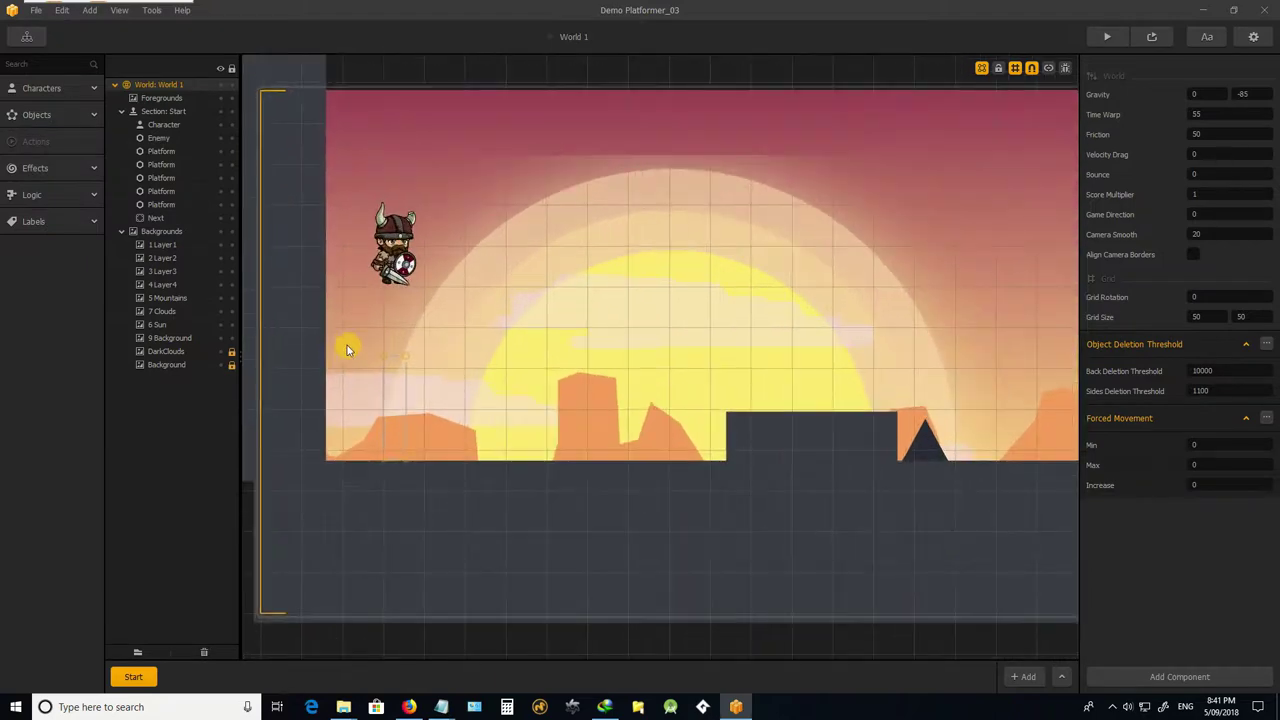
pyautogui.scroll(1, 368, 392)
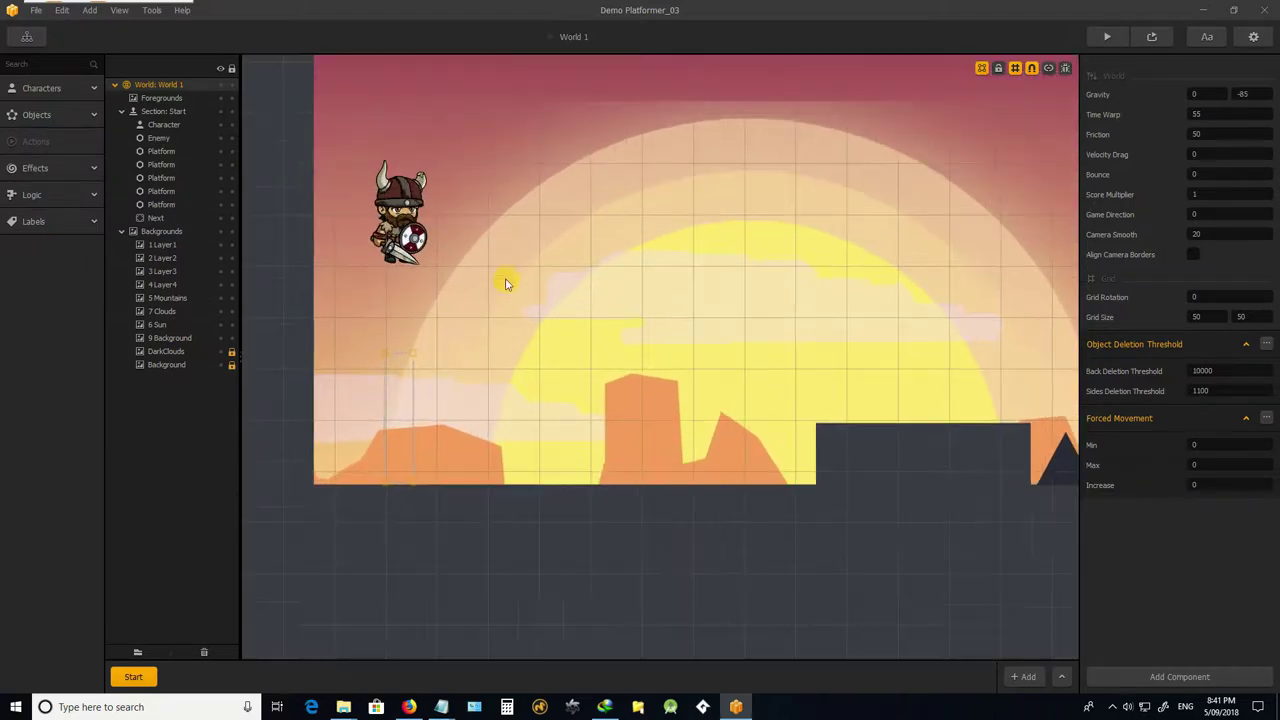
# Hide the screen frame outline and the character's jump guides in the World 1 scene.
pyautogui.click(982, 68)
pyautogui.scroll(-5, 403, 297)
pyautogui.scroll(3, 397, 300)
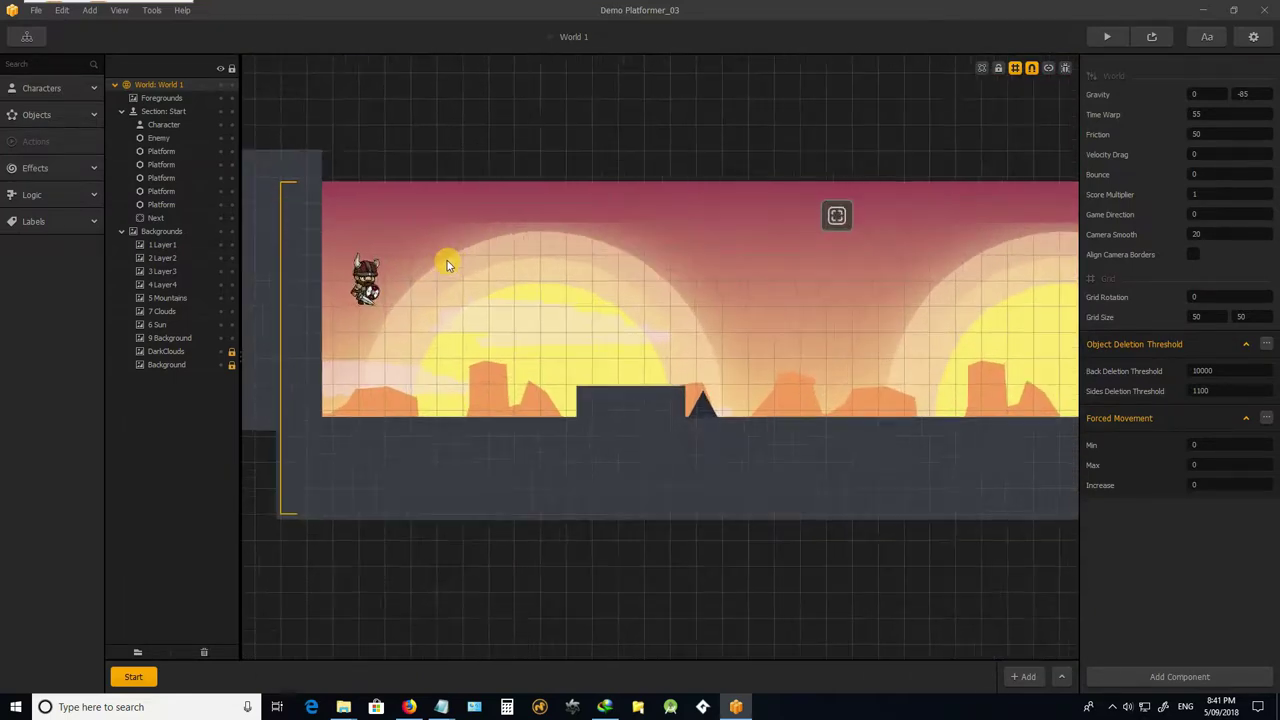
# Add the plain brown dirt tile 01-1.png to the scene as a fixed Platform object at position 775, 325.
pyautogui.scroll(-1, 443, 260)
pyautogui.scroll(1, 429, 223)
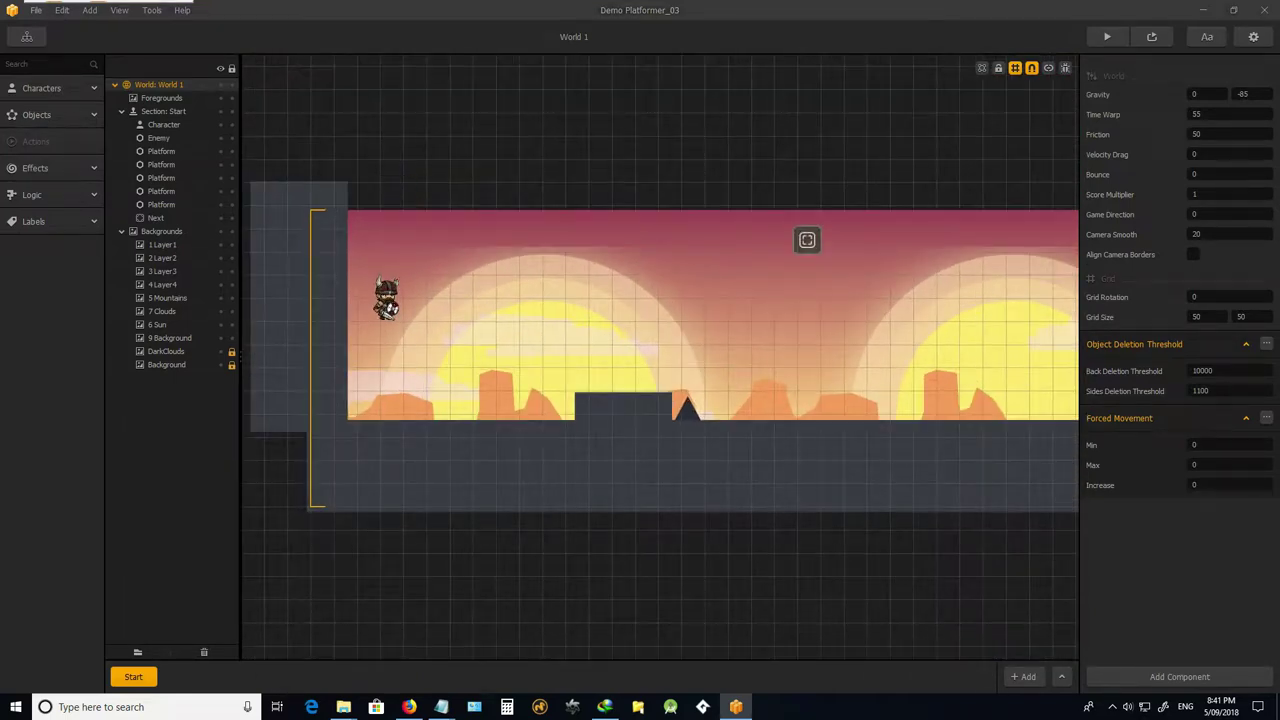
pyautogui.moveTo(225, 476); pyautogui.dragTo(829, 233)
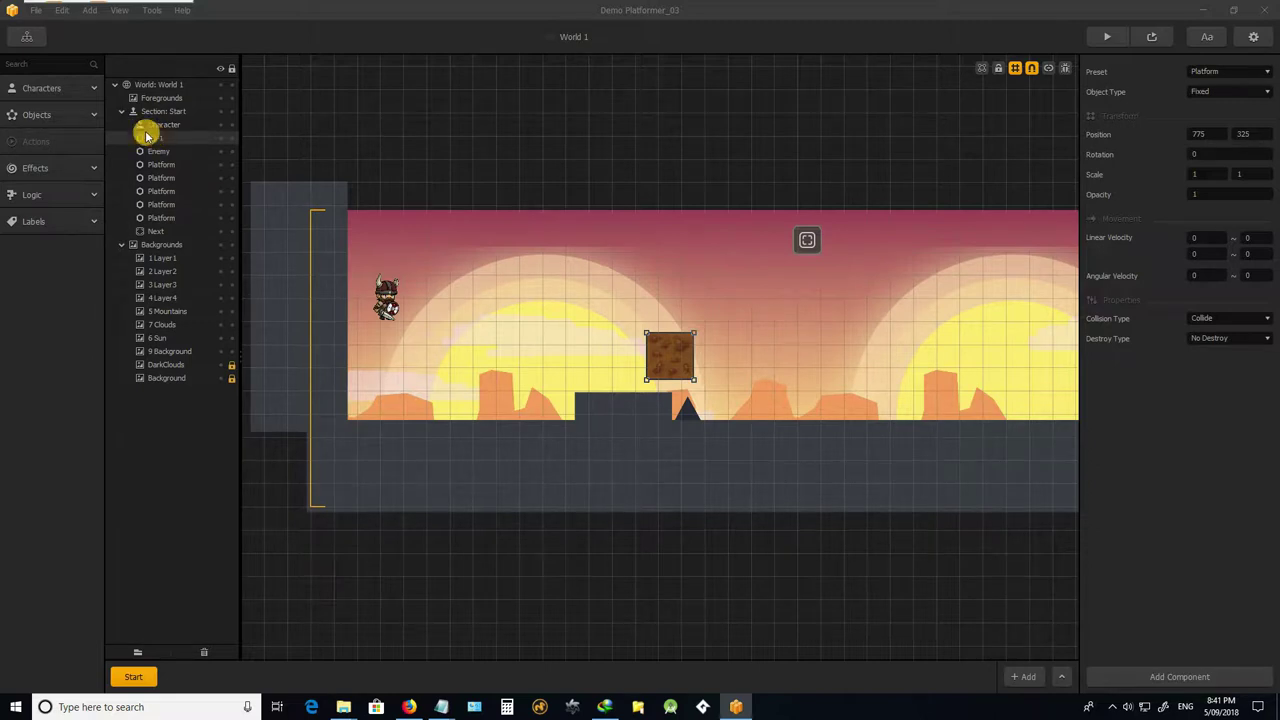
# Set World 1's grid size to 100 by 100 and align the dirt tile 01-1 with it at position 150, 50.
pyautogui.moveTo(670, 349); pyautogui.dragTo(359, 425)
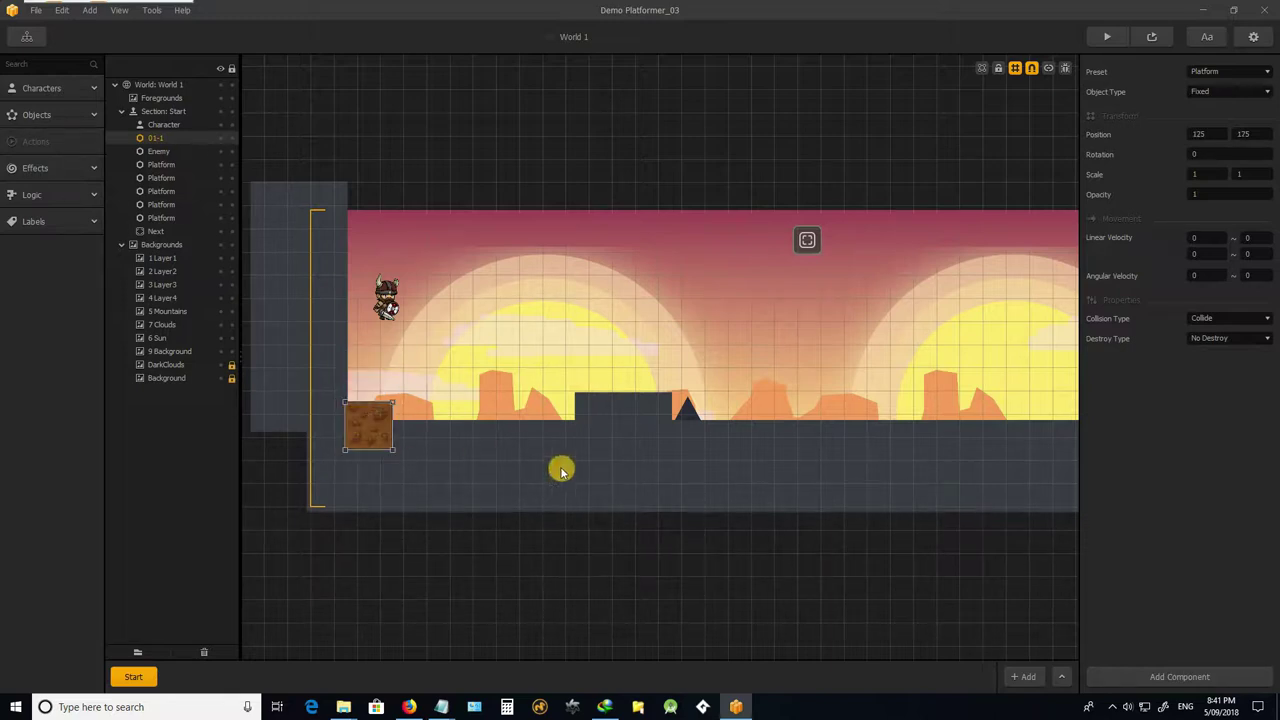
pyautogui.click(153, 84)
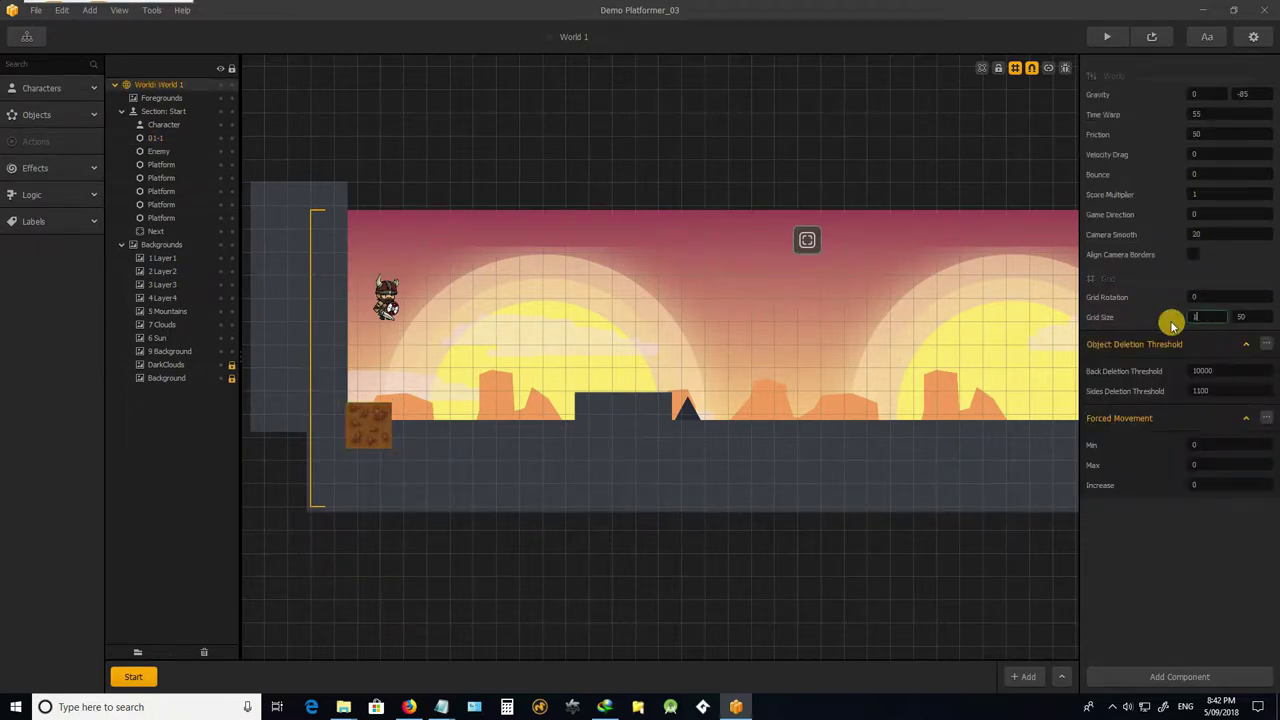
pyautogui.write('00')
pyautogui.press('Tab')
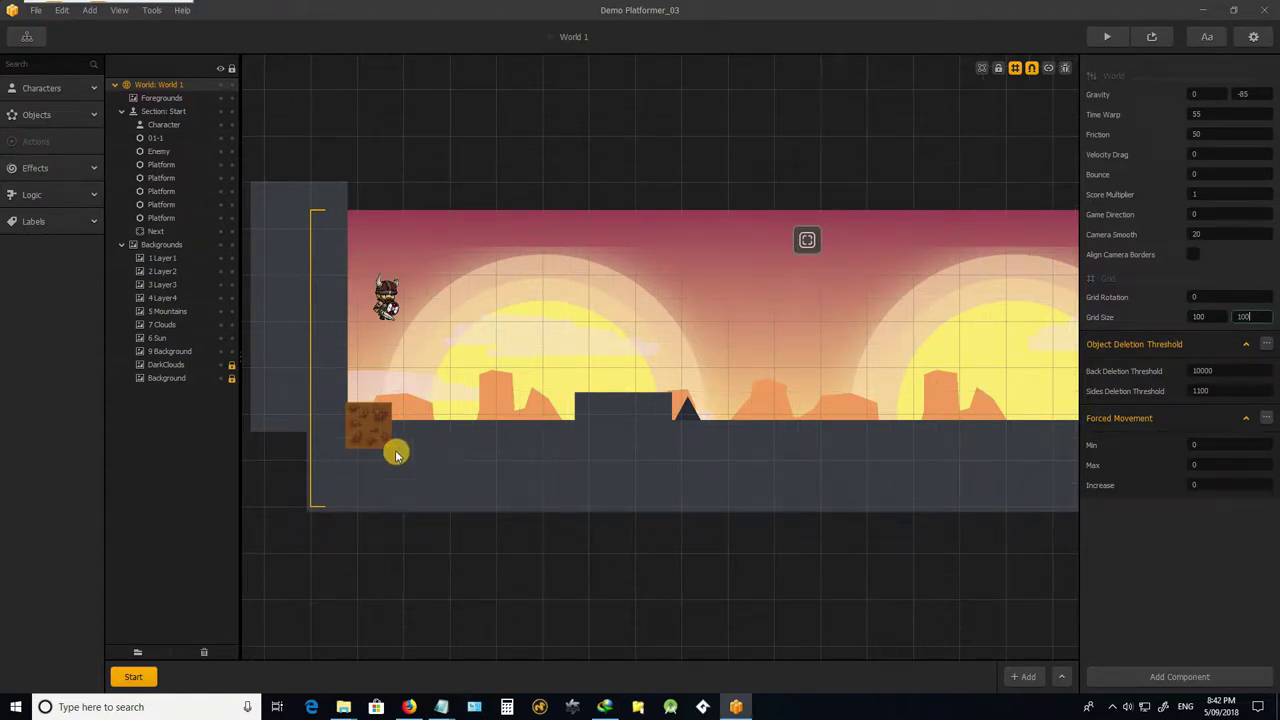
pyautogui.moveTo(375, 430); pyautogui.dragTo(381, 478)
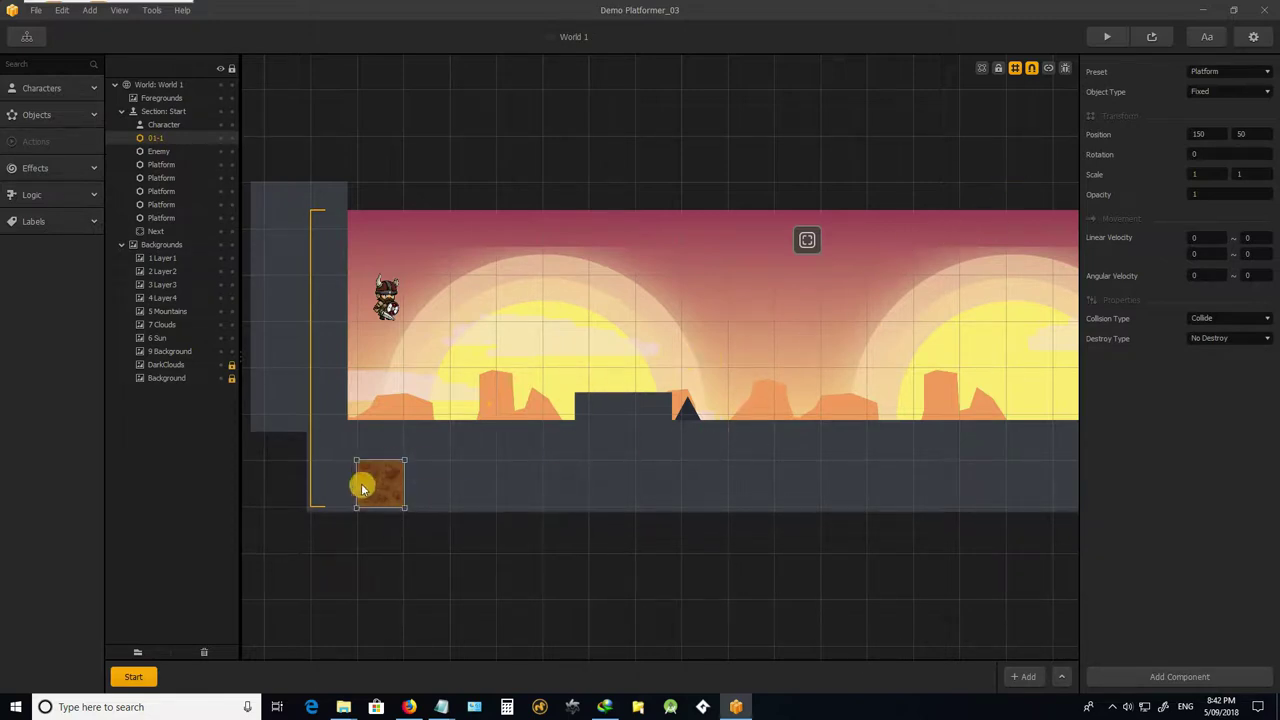
# Inspect the collision shape of the dirt tile object 01-1 against its artwork.
pyautogui.click(43, 114)
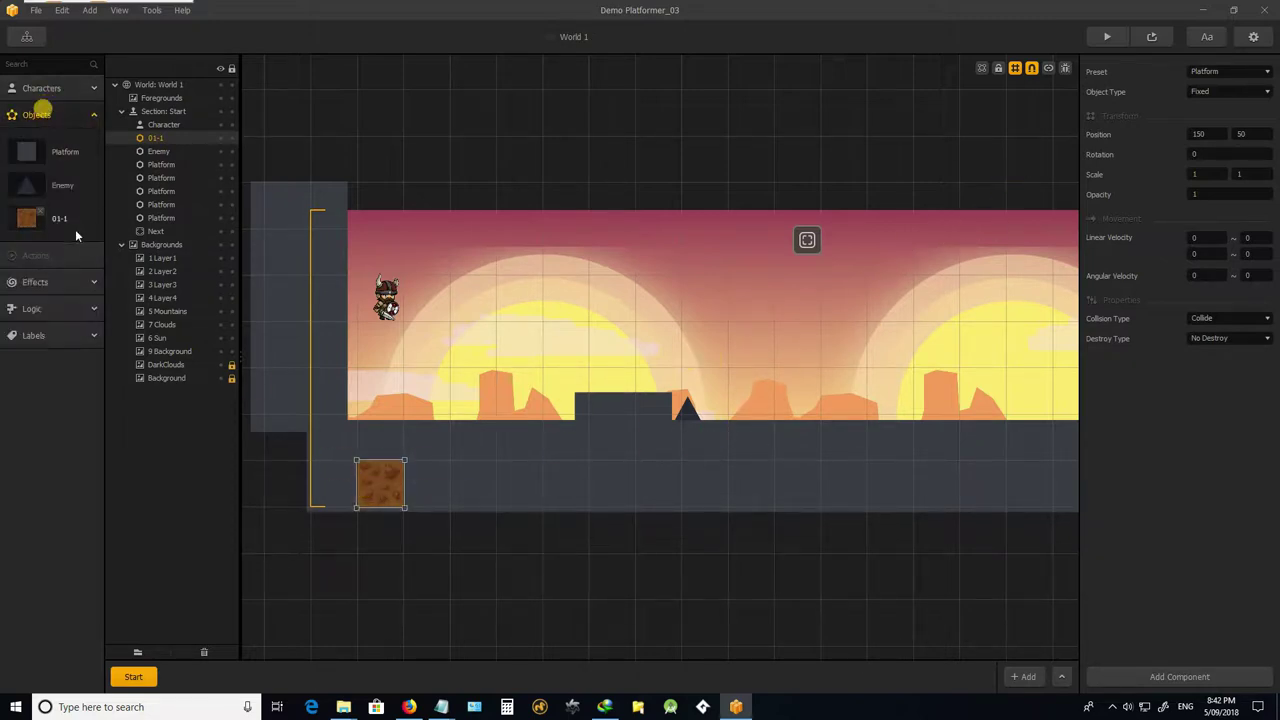
pyautogui.click(30, 220)
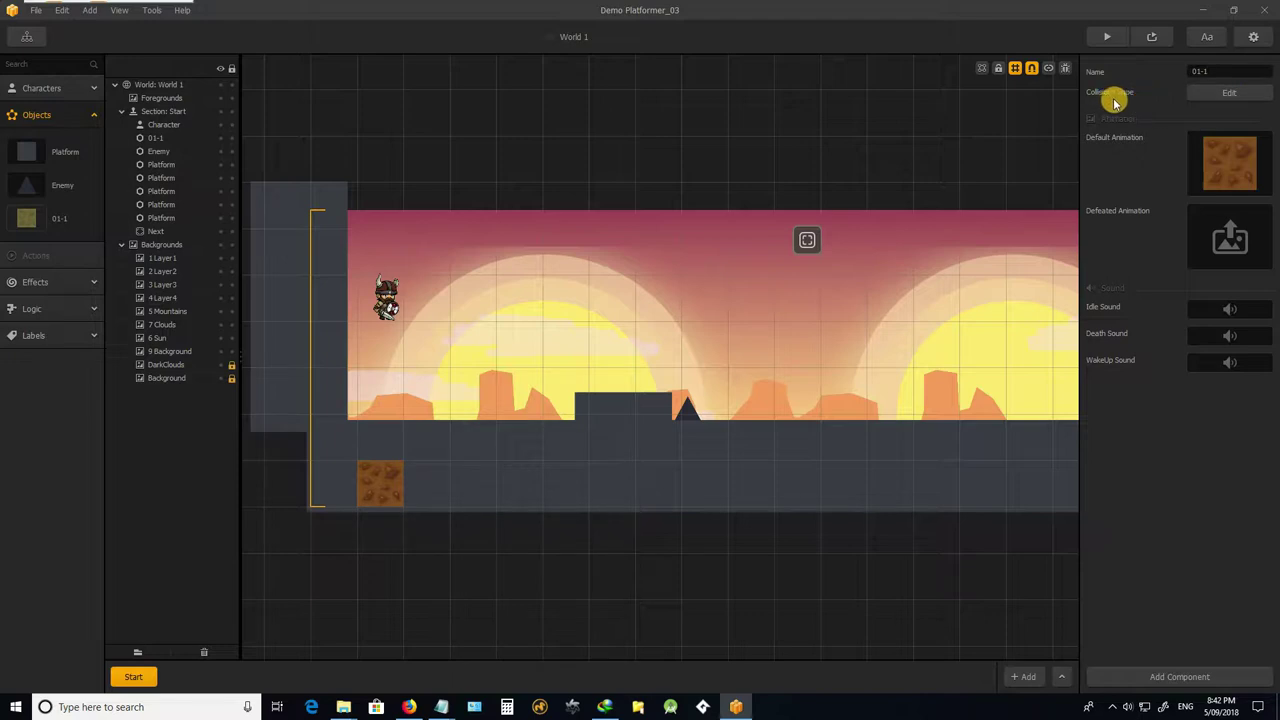
pyautogui.click(1232, 93)
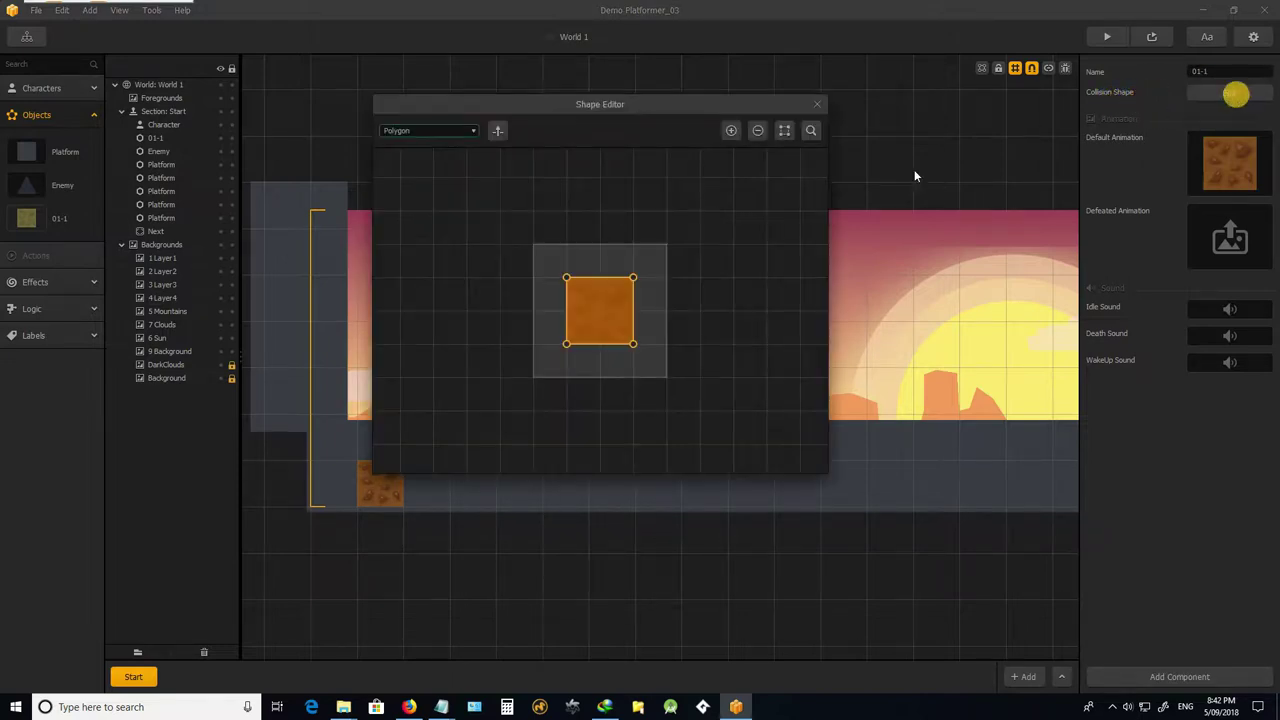
pyautogui.click(592, 297)
pyautogui.scroll(5, 592, 297)
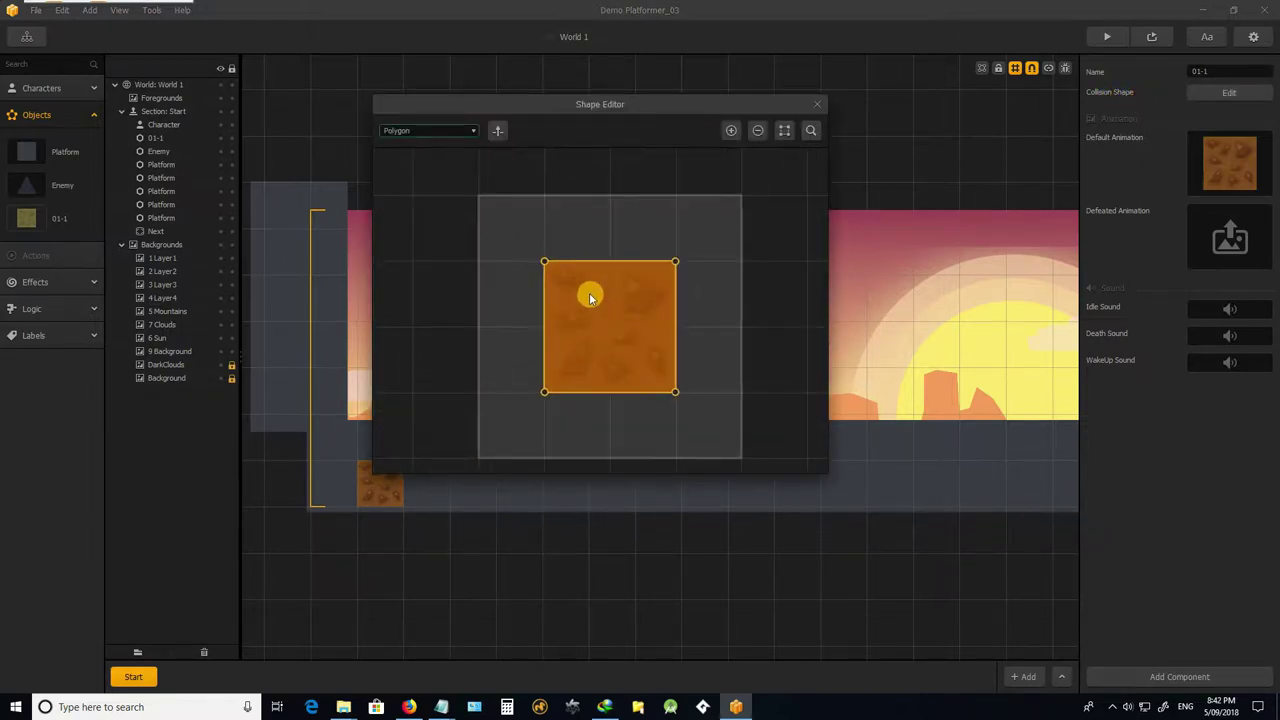
pyautogui.scroll(-3, 592, 297)
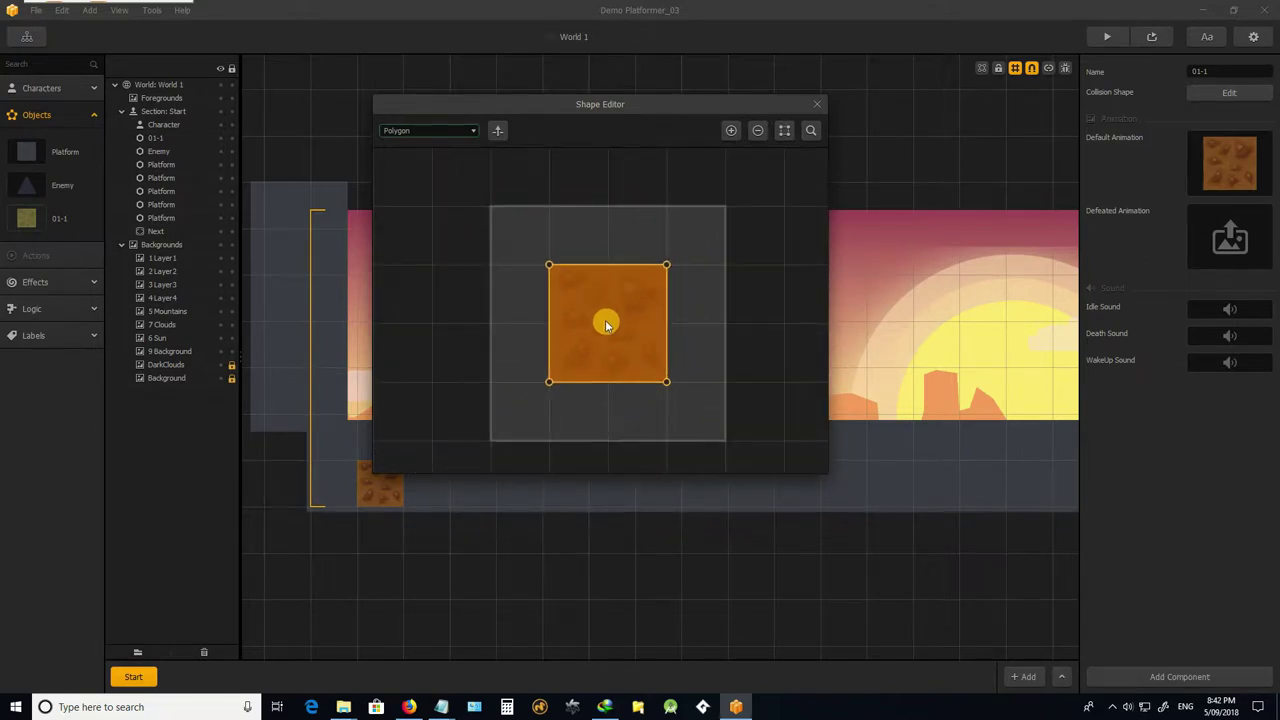
pyautogui.scroll(3, 603, 320)
pyautogui.scroll(-2, 609, 320)
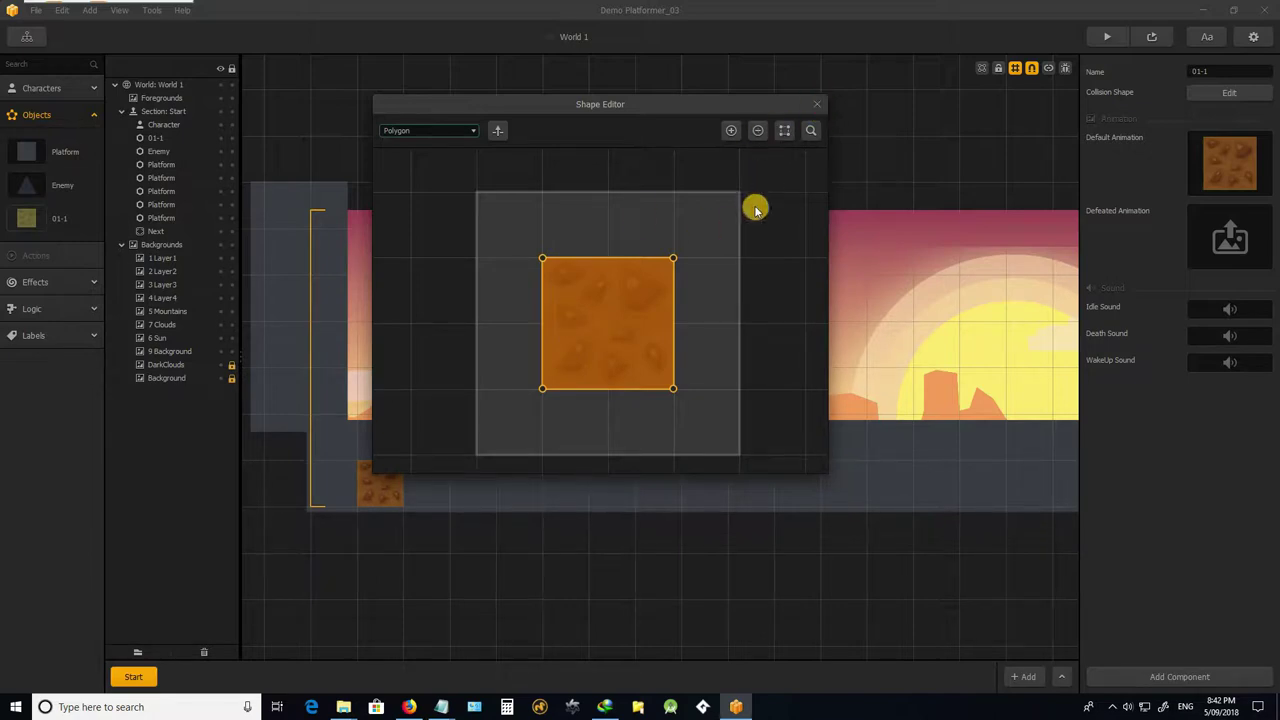
pyautogui.click(819, 107)
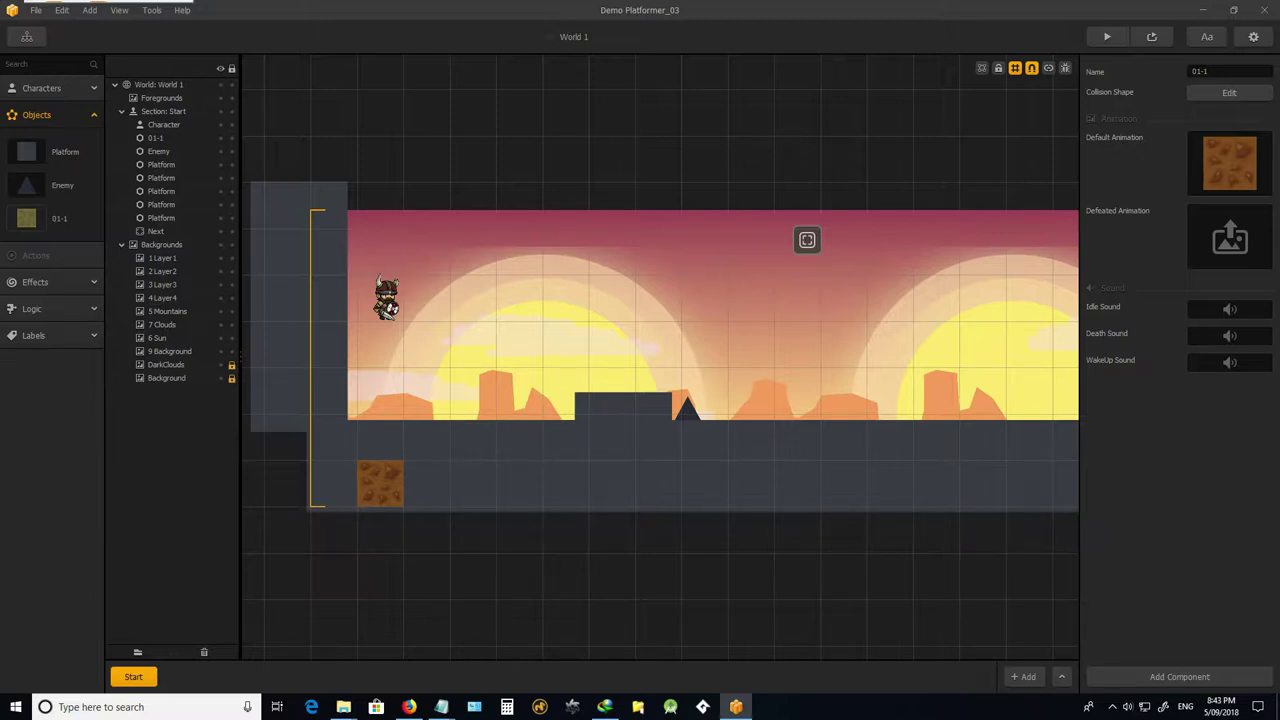
# Add tile 02-1 as an object below the ground at position 450, -150 and move tile 01-1 to 250, -150.
pyautogui.moveTo(566, 576); pyautogui.dragTo(865, 283)
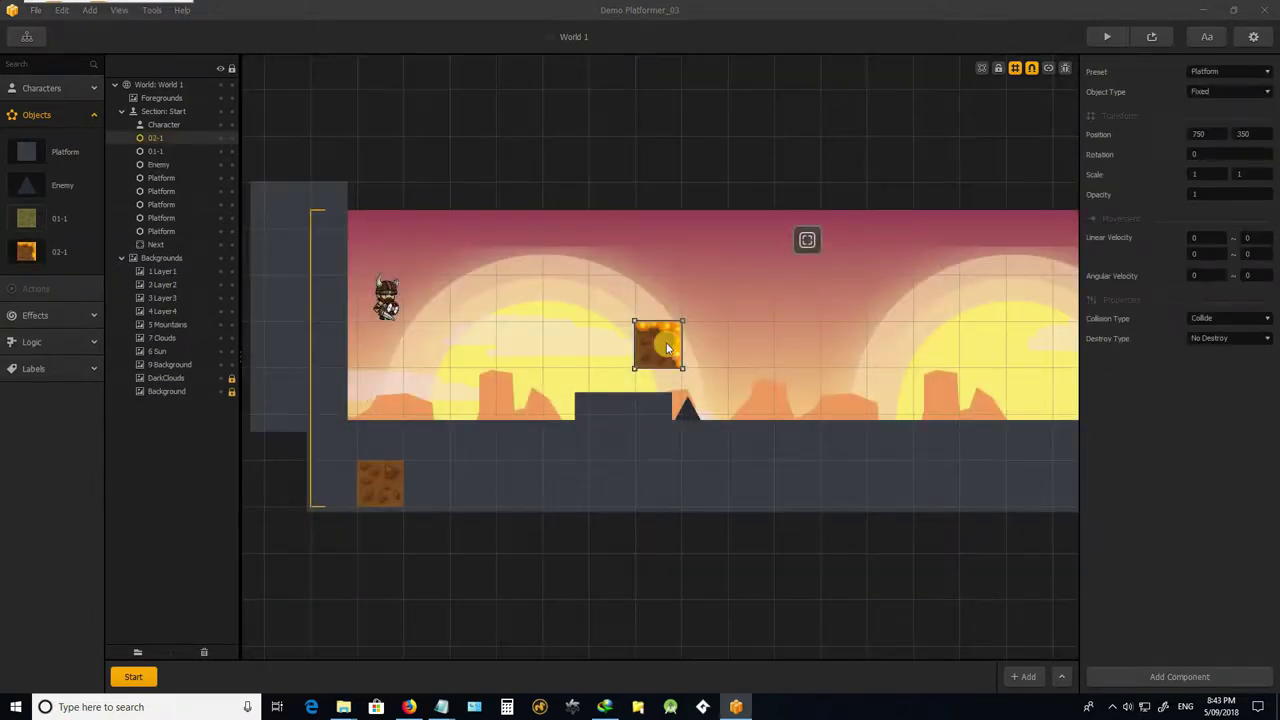
pyautogui.moveTo(667, 347); pyautogui.dragTo(528, 575)
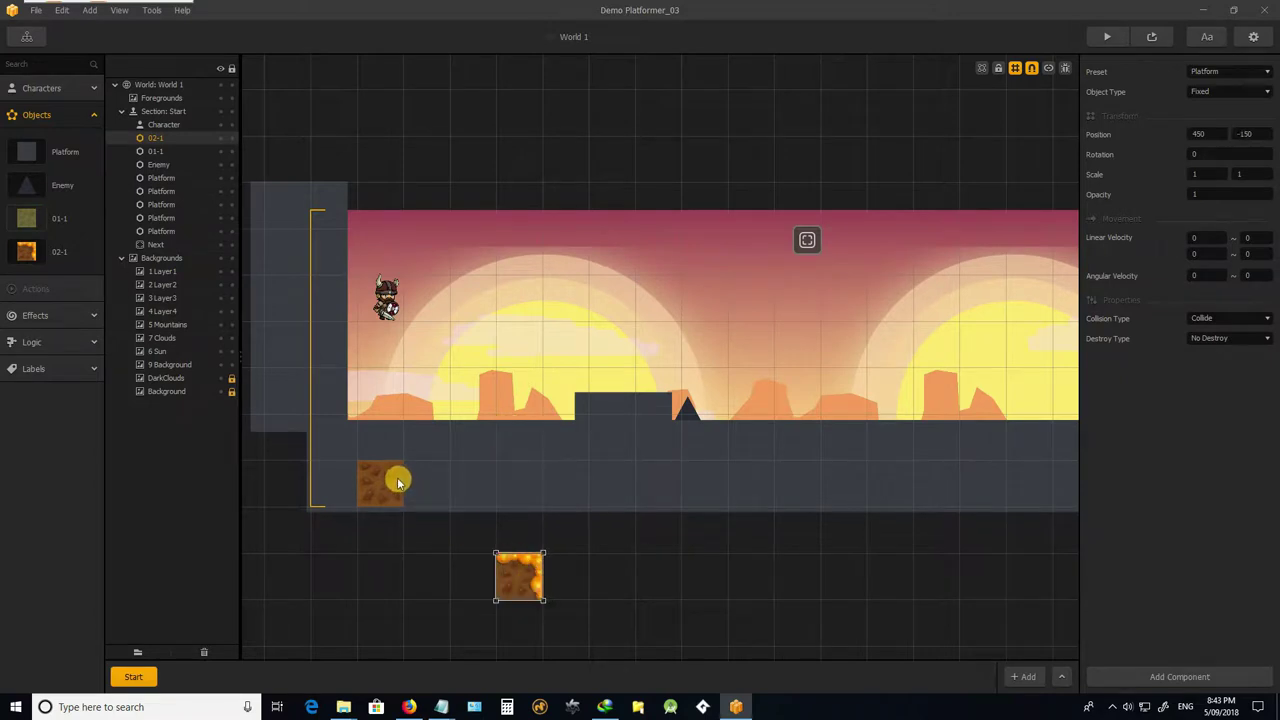
pyautogui.moveTo(397, 477); pyautogui.dragTo(427, 585)
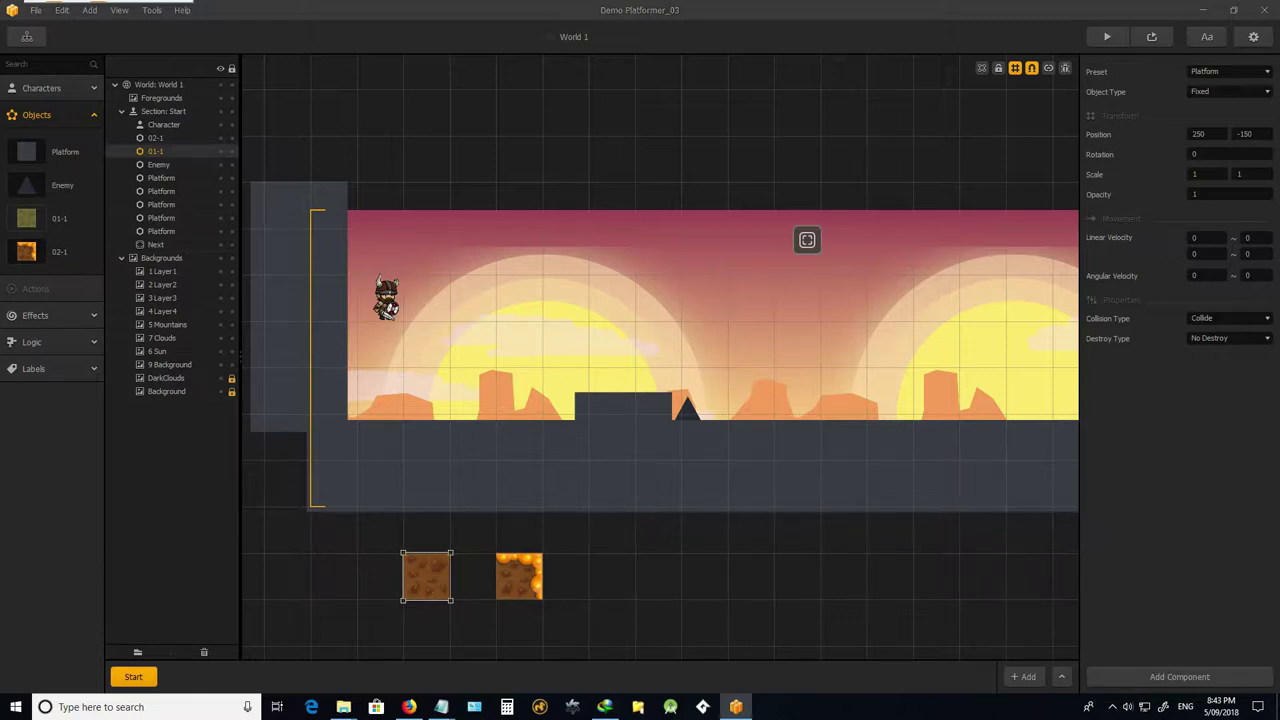
# Add tiles 03-1 and 04-1 as objects in the row below the ground at positions 350, -150 and 550, -150.
pyautogui.moveTo(57, 457); pyautogui.dragTo(845, 271)
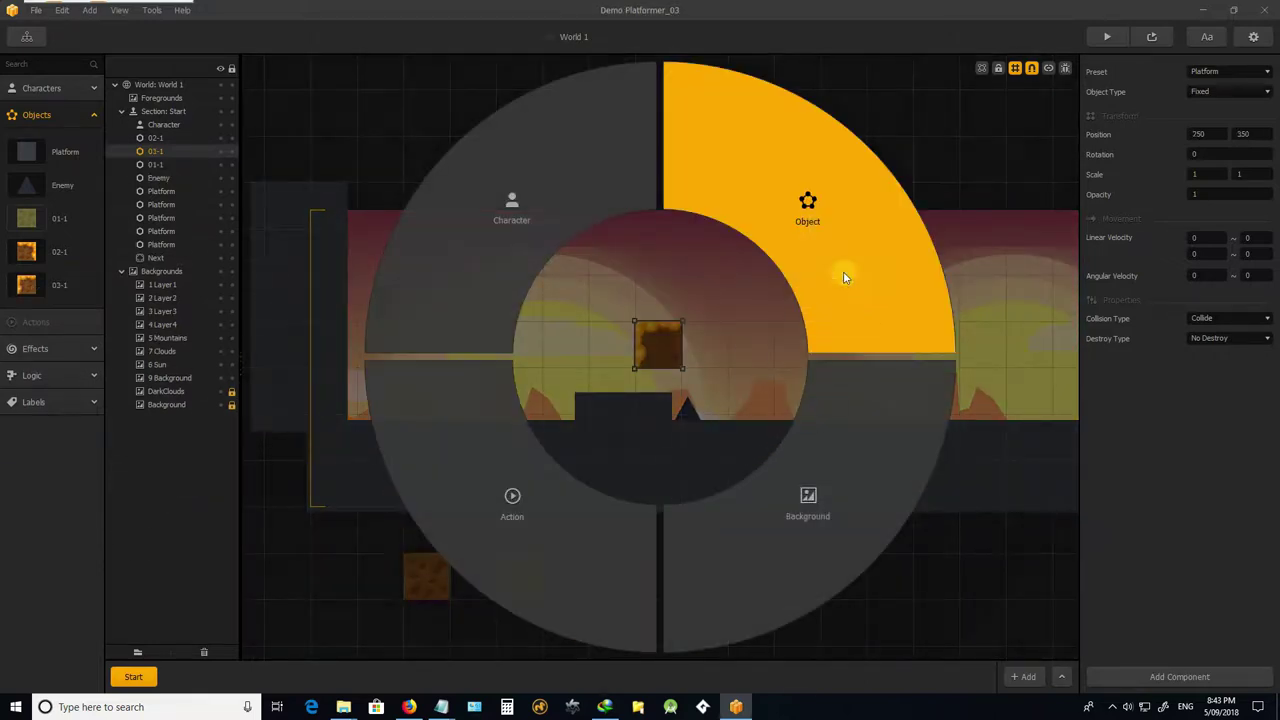
pyautogui.moveTo(662, 344); pyautogui.dragTo(414, 590)
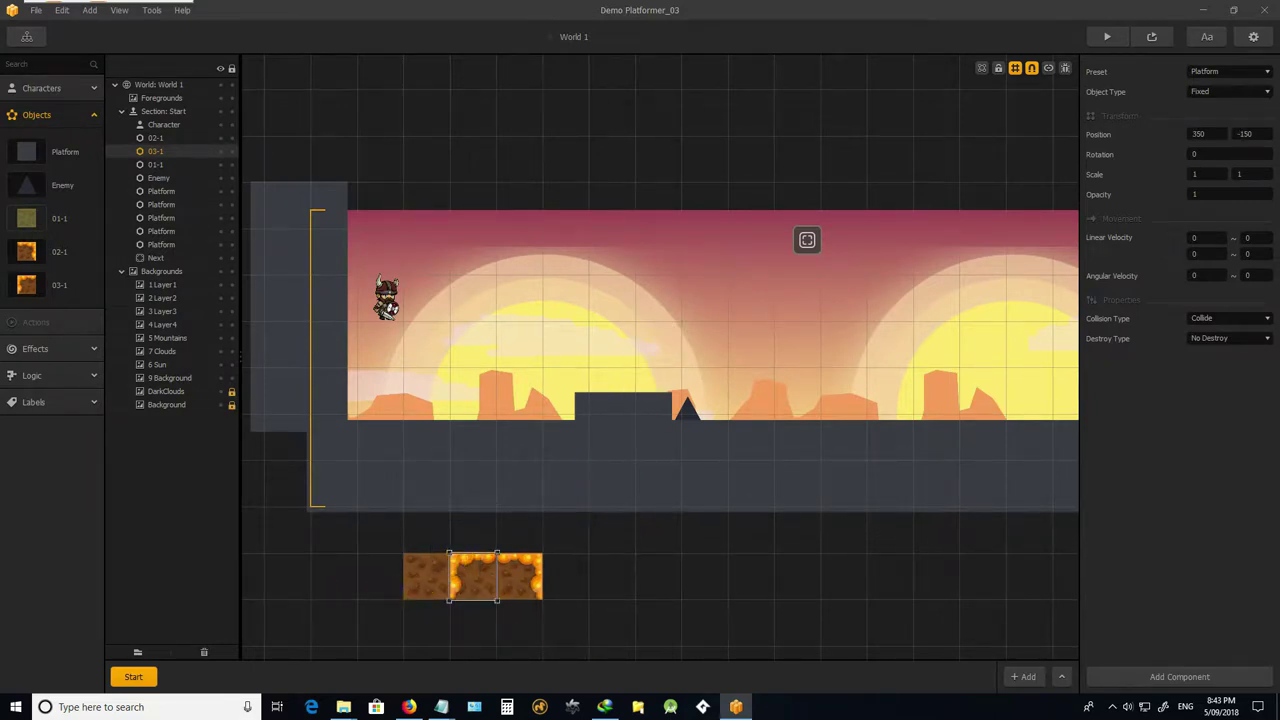
pyautogui.moveTo(0, 385); pyautogui.dragTo(852, 300)
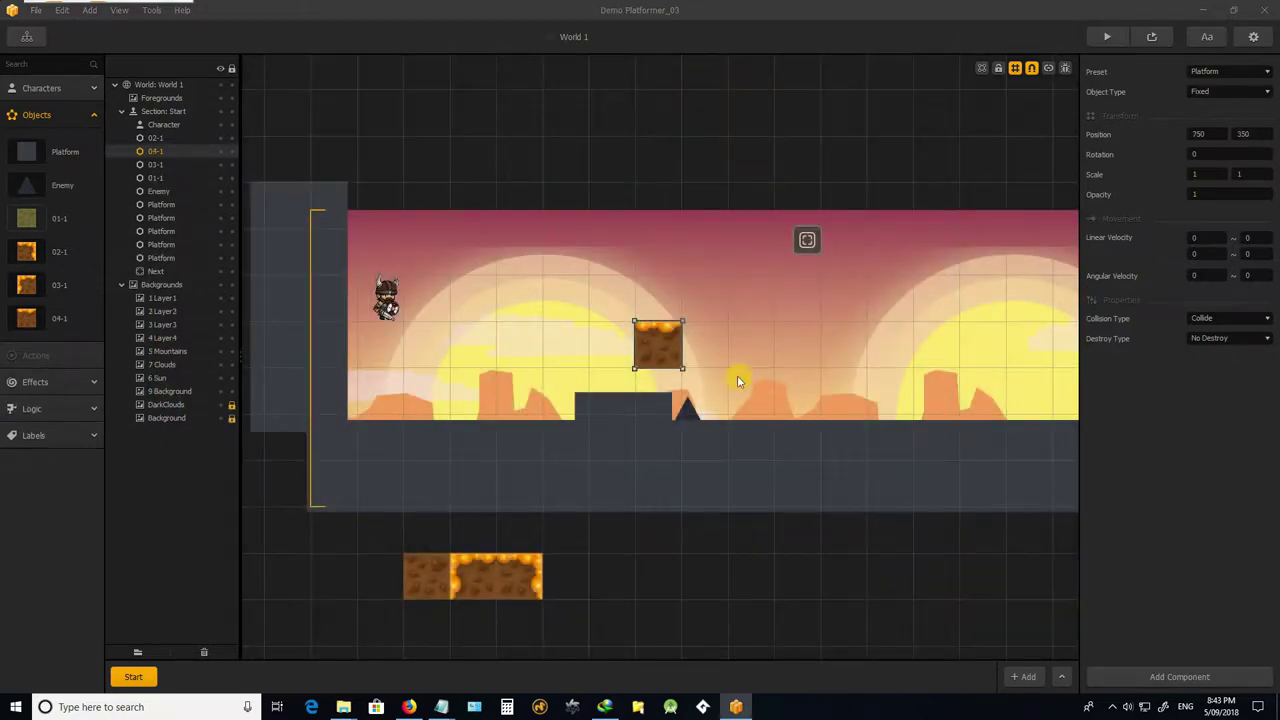
pyautogui.moveTo(656, 346); pyautogui.dragTo(580, 580)
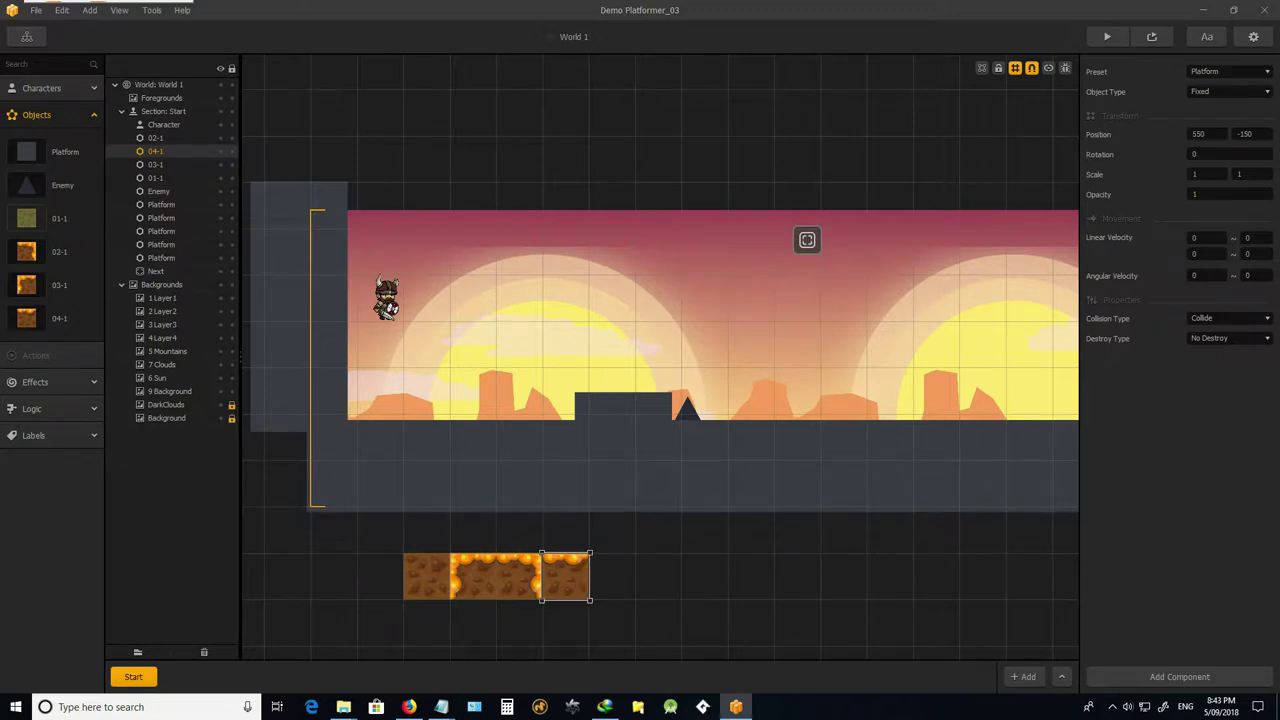
# Add the slope tile 05-1 as an object at position 650, -150 and remove its collision polygon's upper-left point to form a triangle.
pyautogui.moveTo(0, 470); pyautogui.dragTo(847, 296)
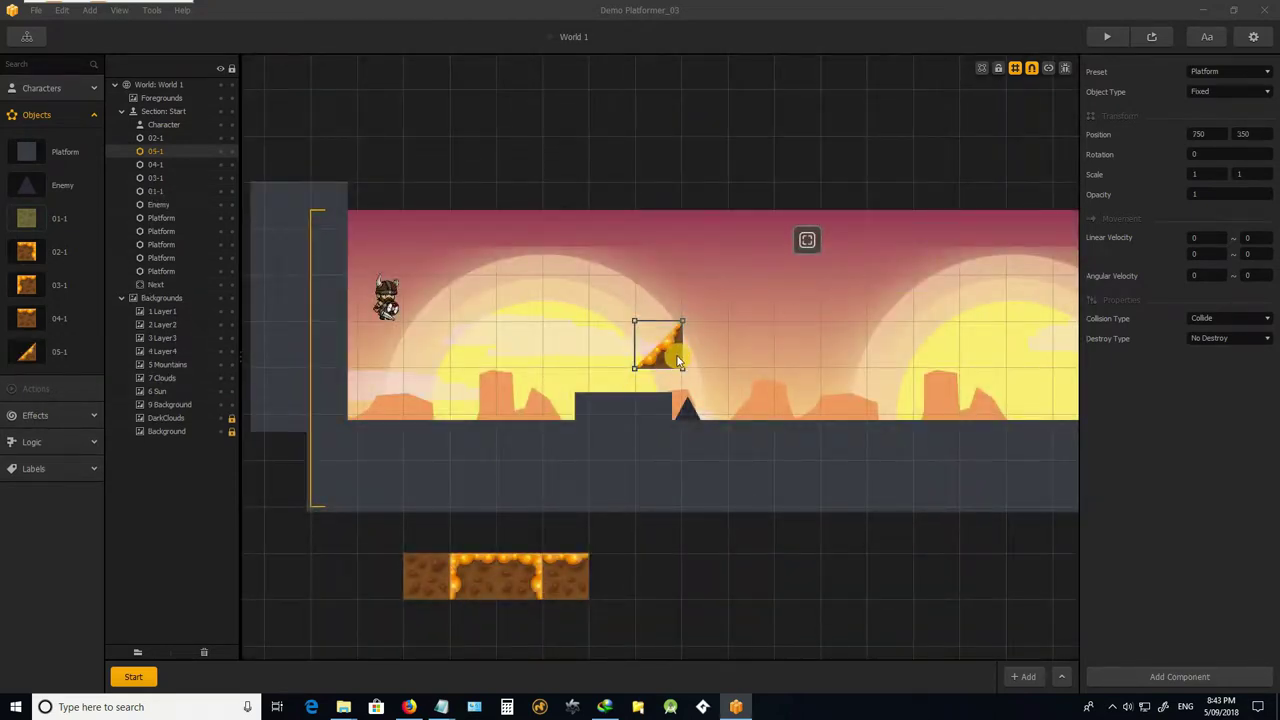
pyautogui.moveTo(678, 360); pyautogui.dragTo(632, 590)
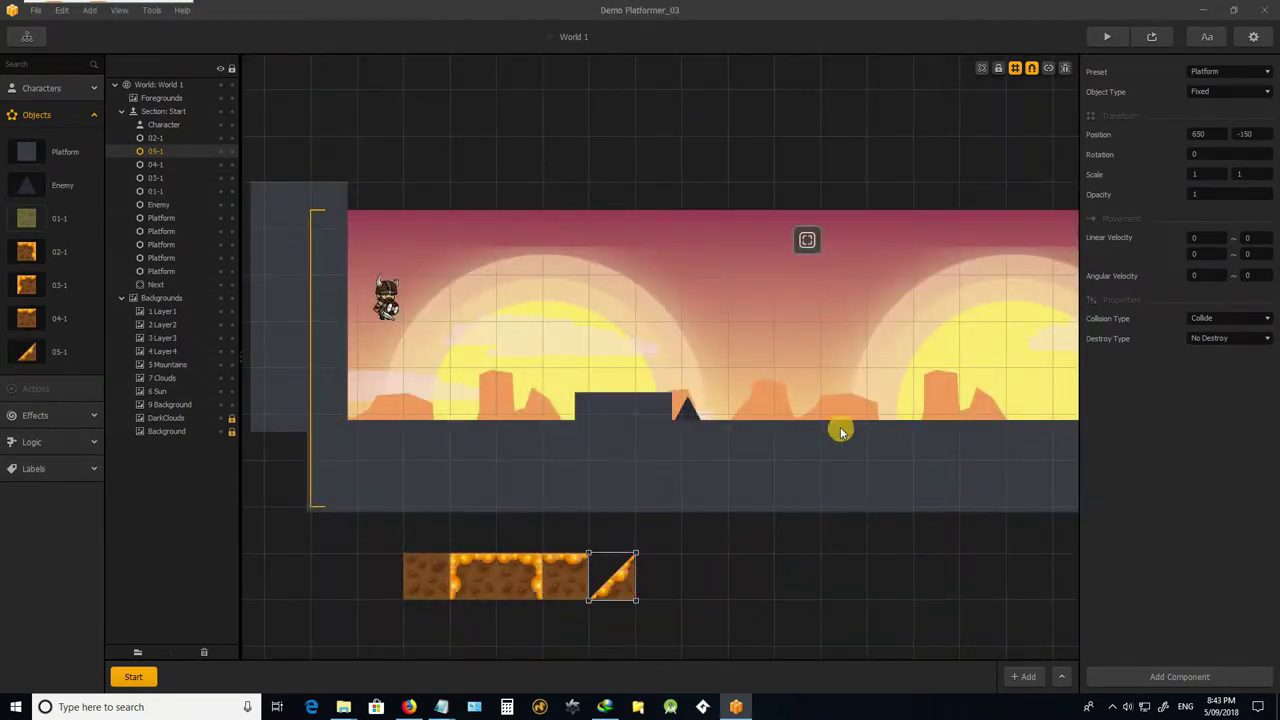
pyautogui.click(27, 360)
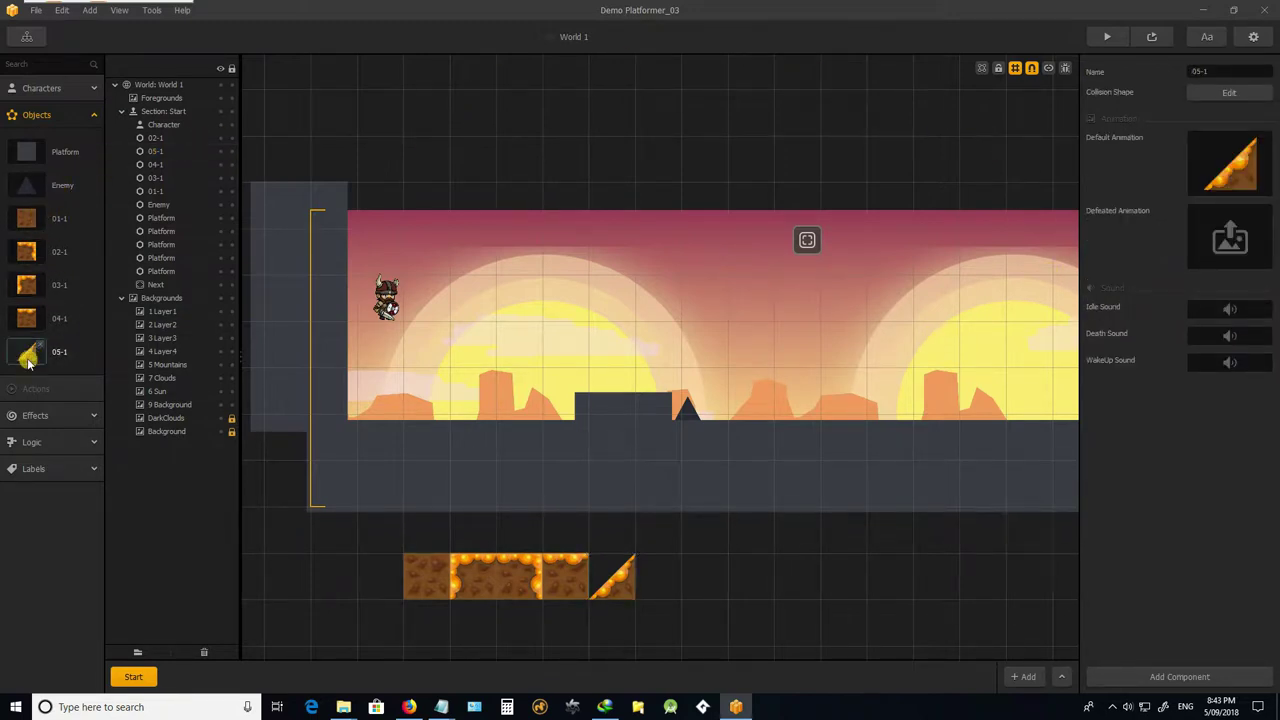
pyautogui.click(1246, 93)
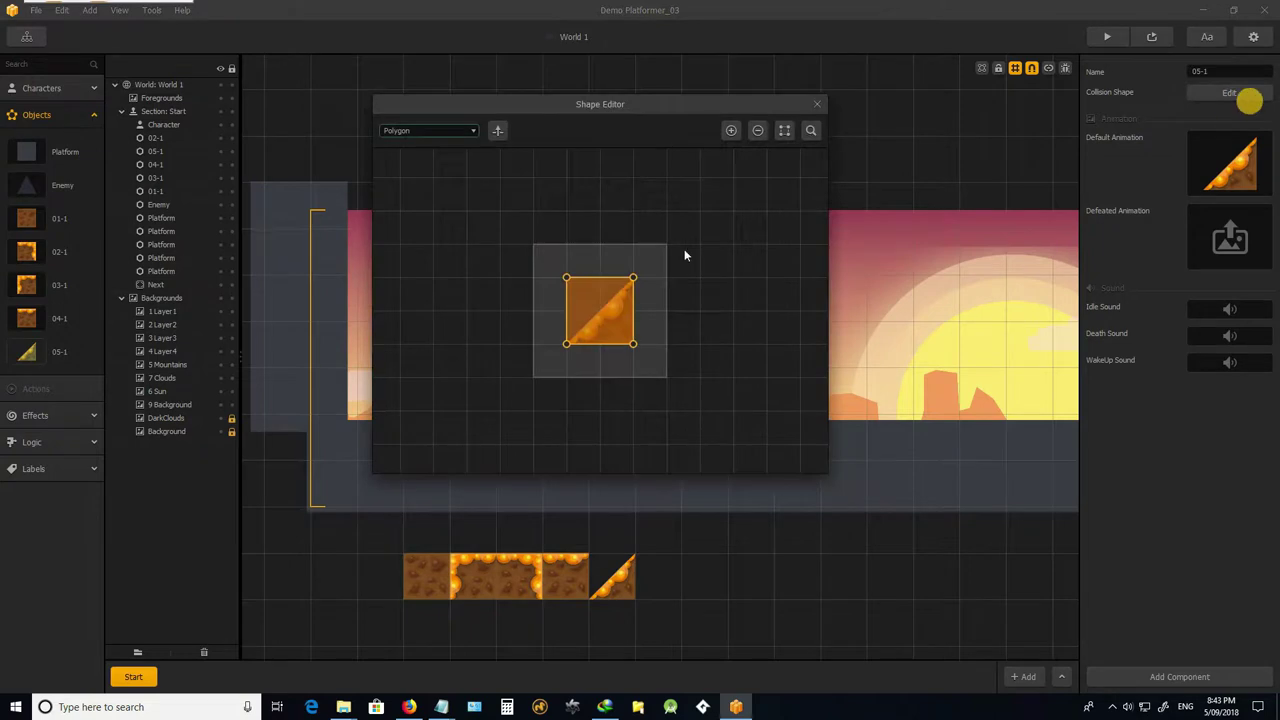
pyautogui.scroll(3, 620, 300)
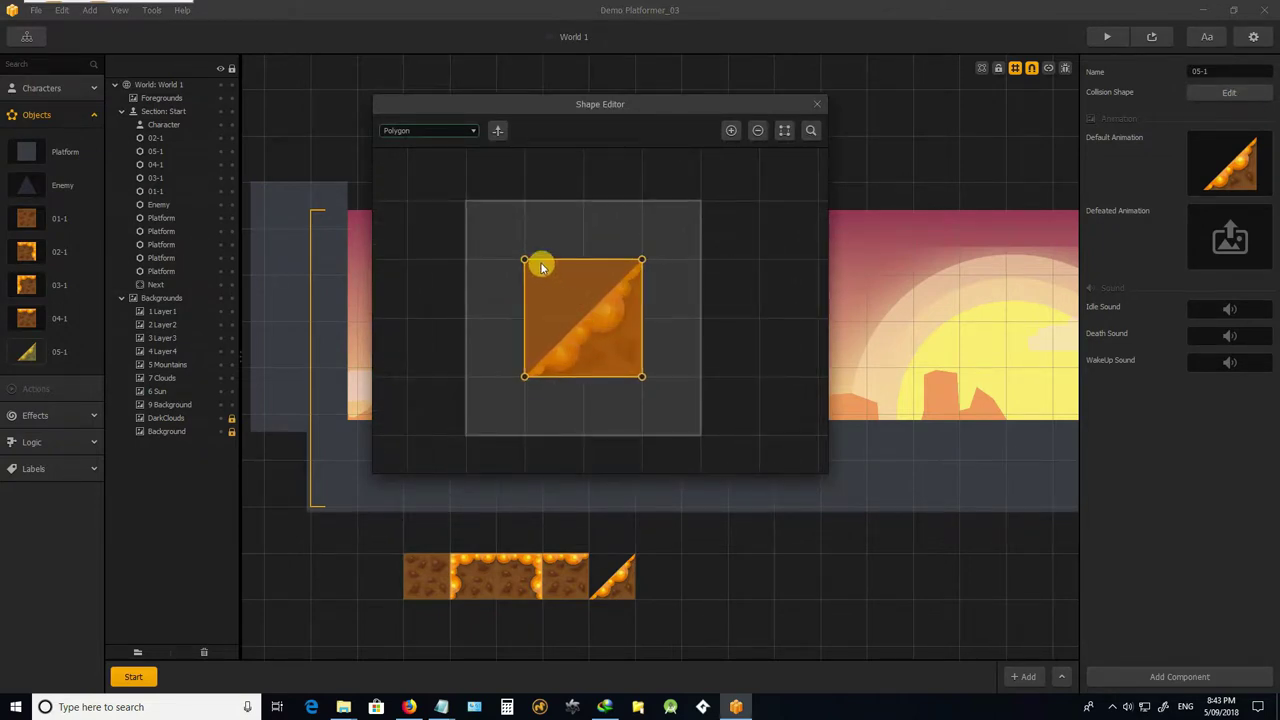
pyautogui.click(525, 260)
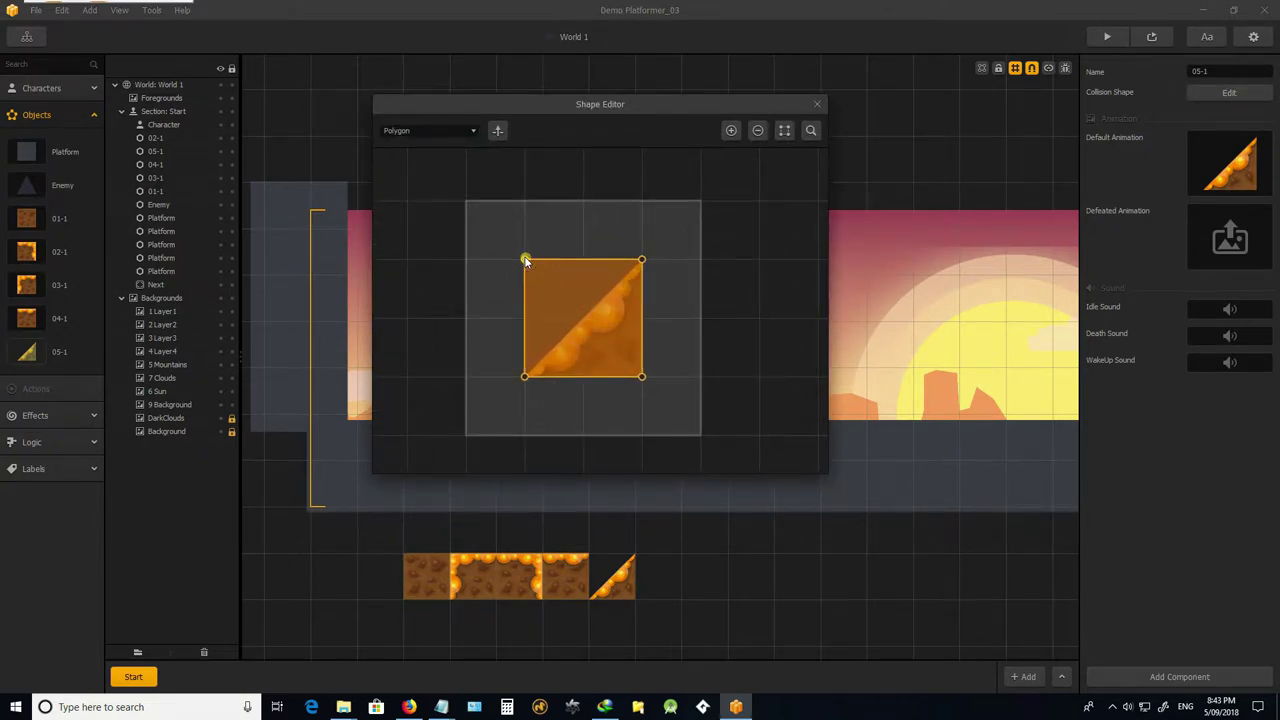
pyautogui.click(761, 138)
pyautogui.click(760, 135)
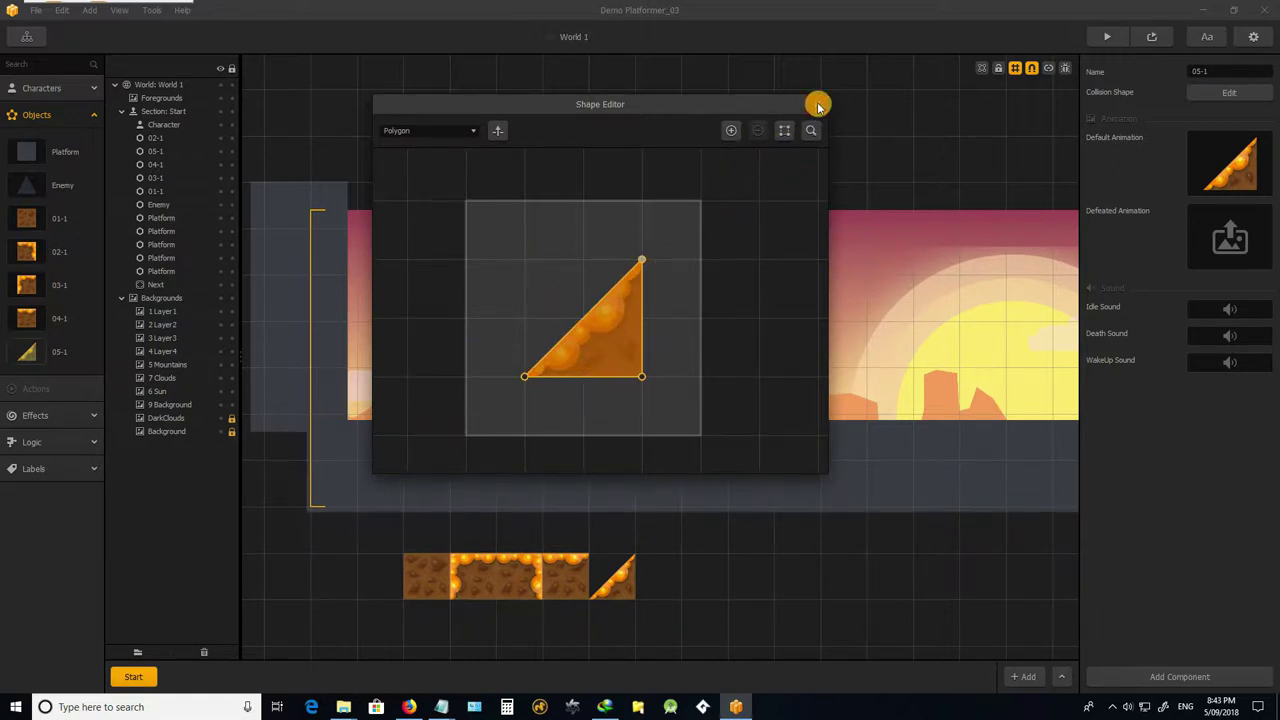
pyautogui.click(818, 106)
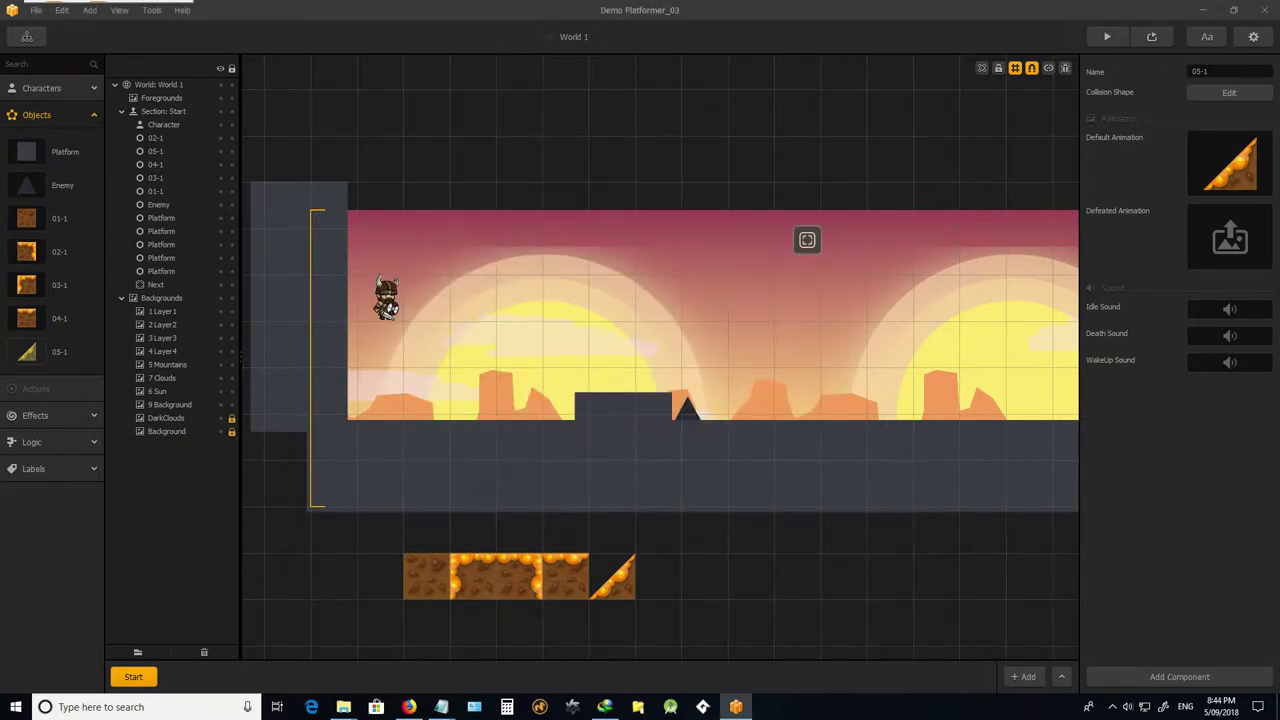
# Add the slope tile 06-1 as an object, remove its collision polygon's upper-right point, and place it at position 750, -150.
pyautogui.moveTo(5, 422); pyautogui.dragTo(856, 296)
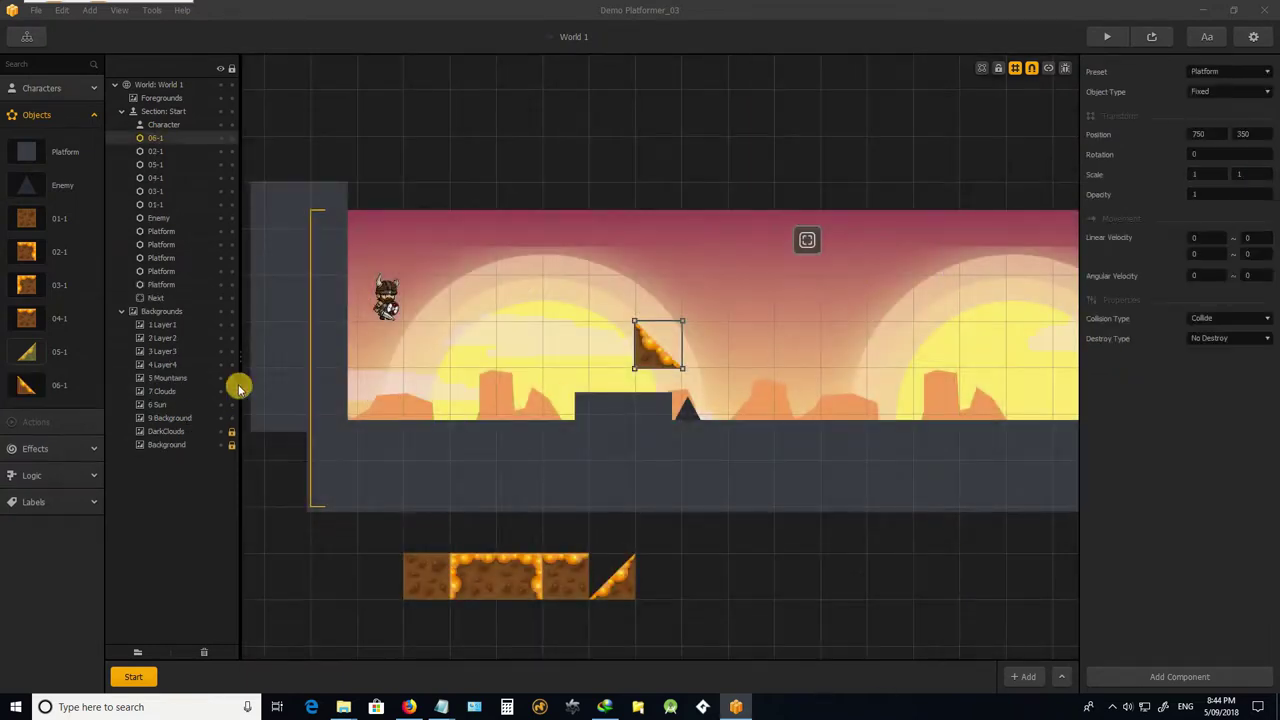
pyautogui.click(27, 385)
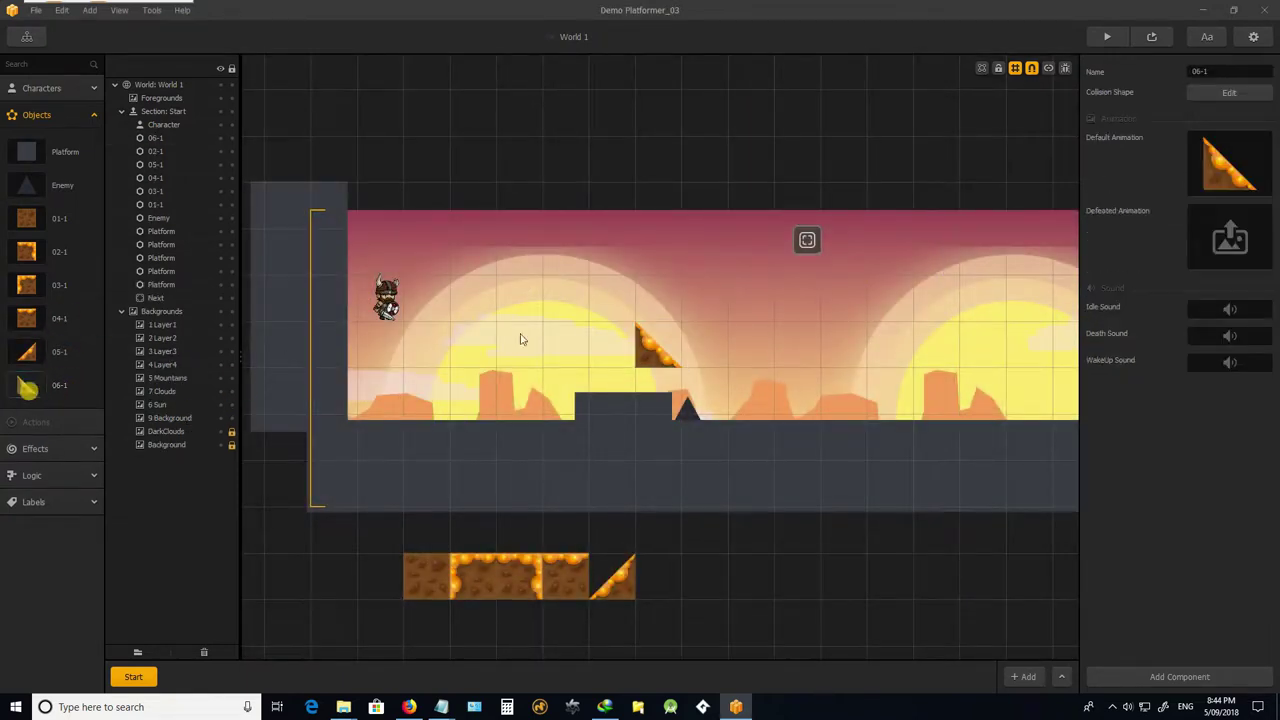
pyautogui.click(1251, 95)
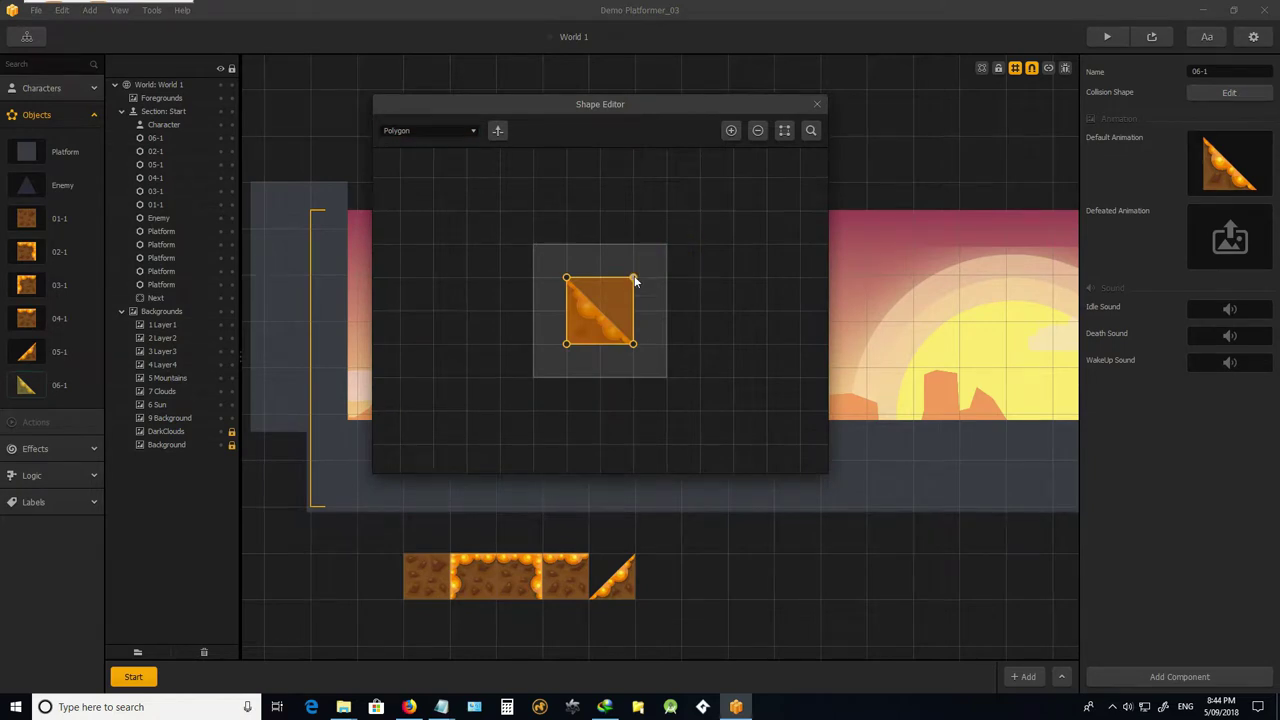
pyautogui.click(760, 133)
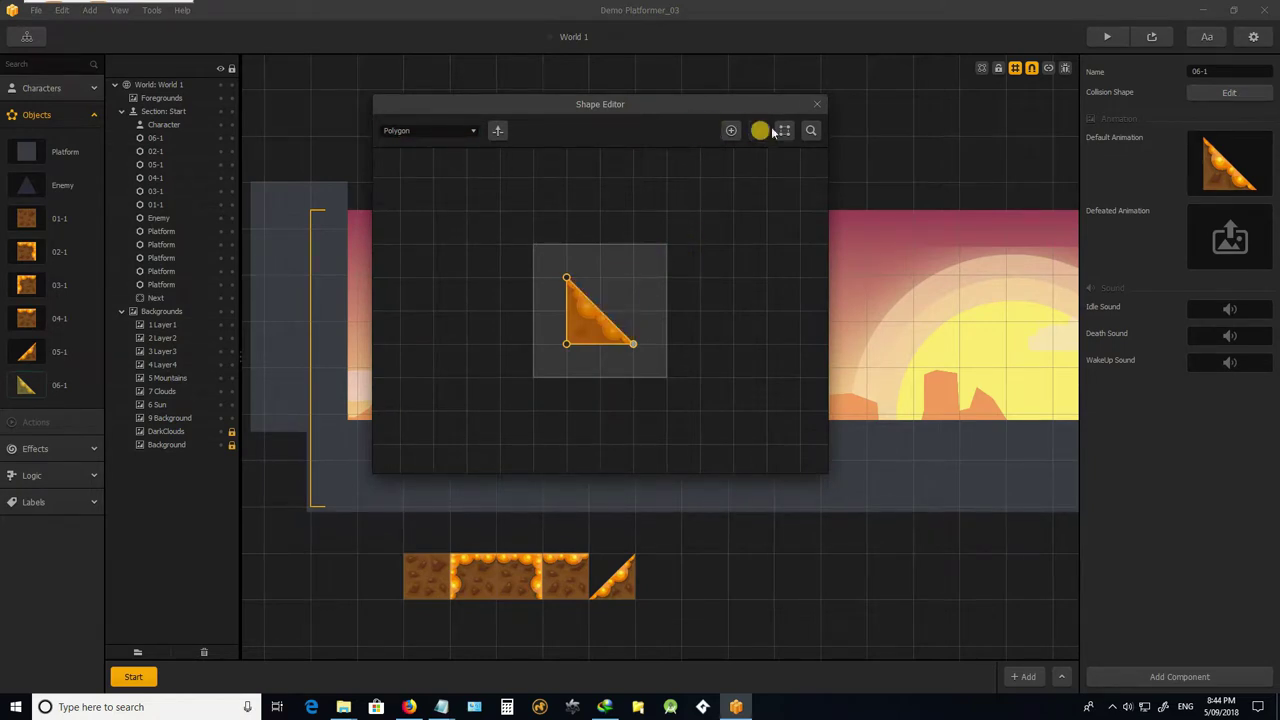
pyautogui.click(816, 104)
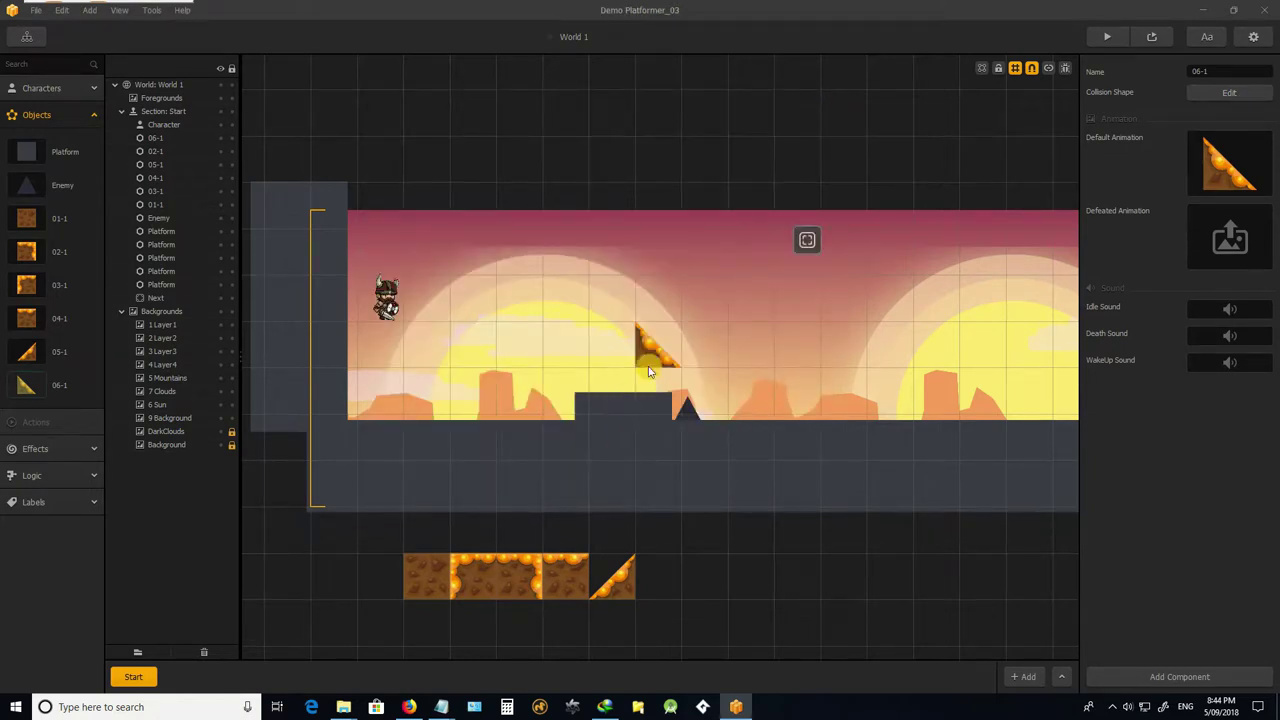
pyautogui.moveTo(652, 349); pyautogui.dragTo(680, 578)
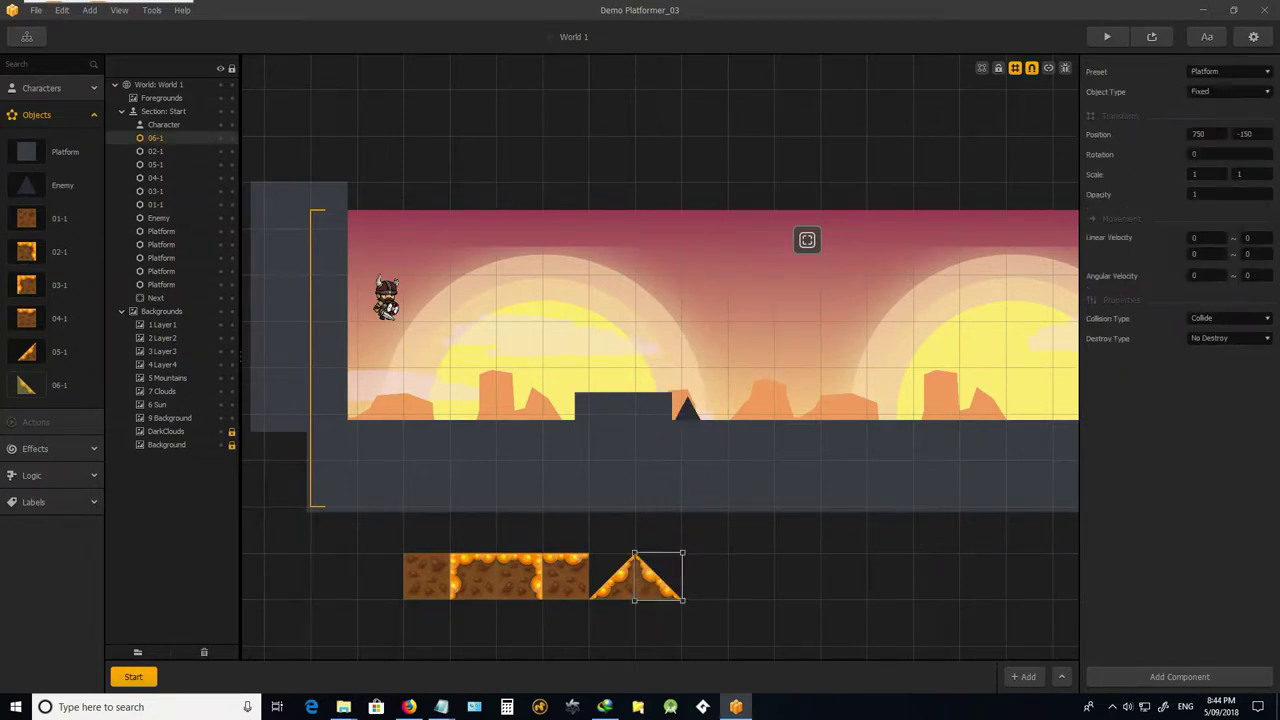
# Add the edge tiles 07-1 and 08-1 as objects at positions 850, -150 and 950, -150 at the row's end.
pyautogui.moveTo(2, 440); pyautogui.dragTo(831, 265)
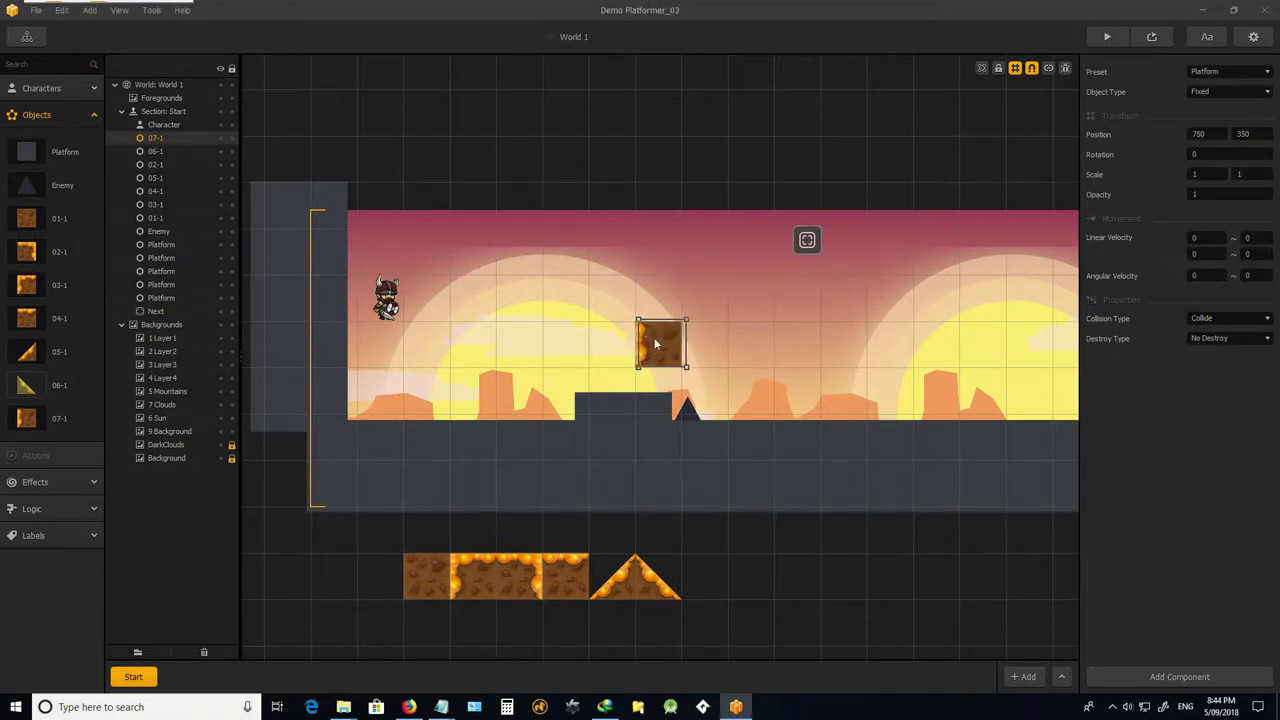
pyautogui.moveTo(663, 357); pyautogui.dragTo(708, 577)
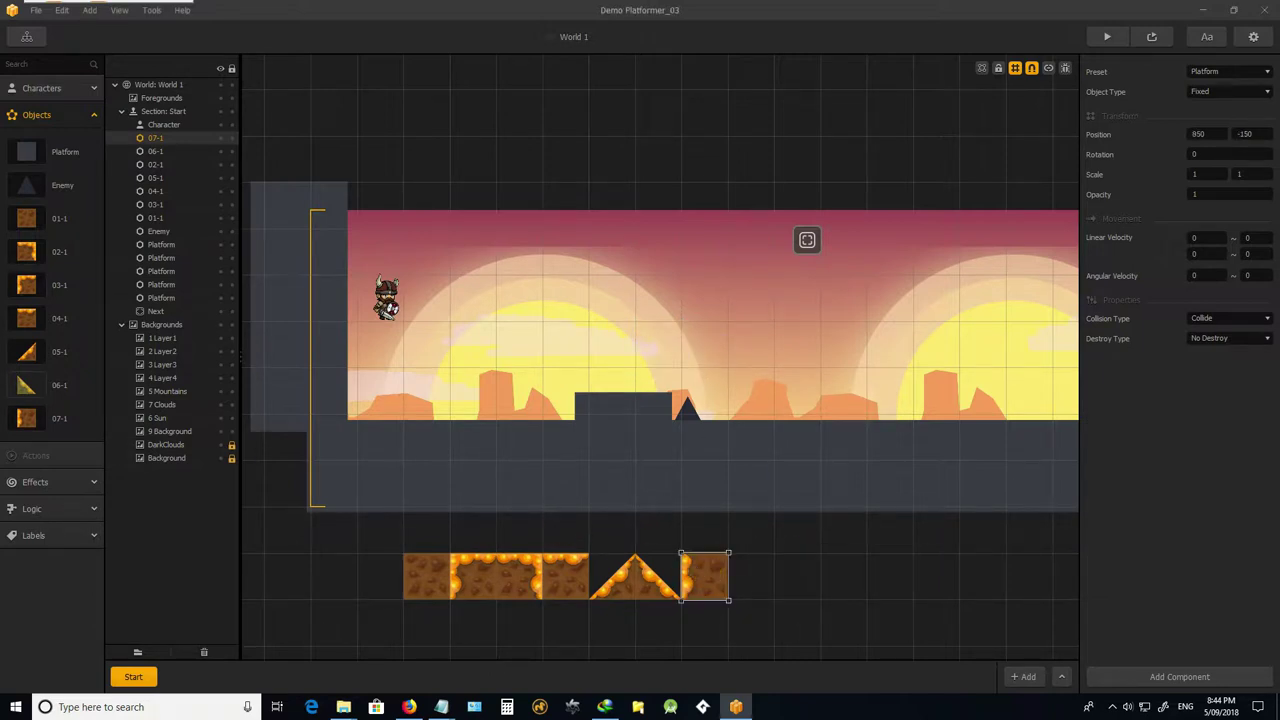
pyautogui.moveTo(27, 285); pyautogui.dragTo(797, 266)
pyautogui.moveTo(658, 345); pyautogui.dragTo(752, 582)
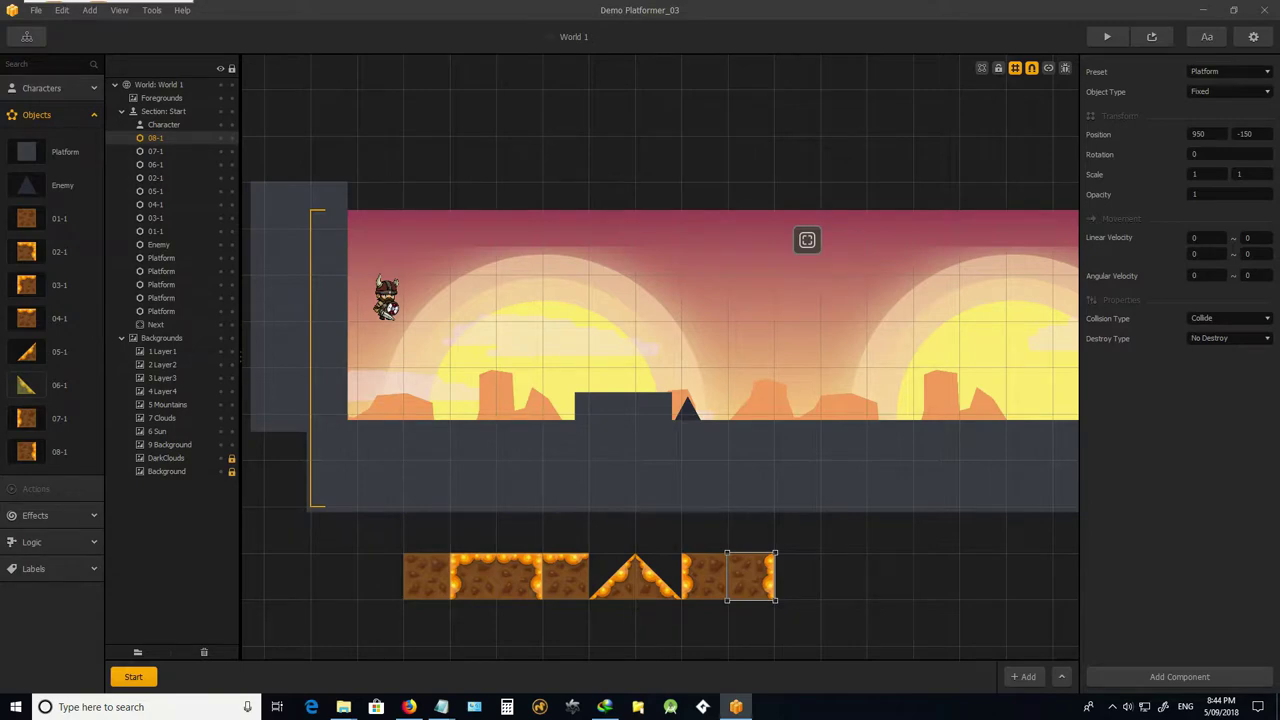
# Add the slope tile 09-1 as an object, remove its collision polygon's upper-left point, and place it at position 1050, -150.
pyautogui.moveTo(27, 351); pyautogui.dragTo(850, 276)
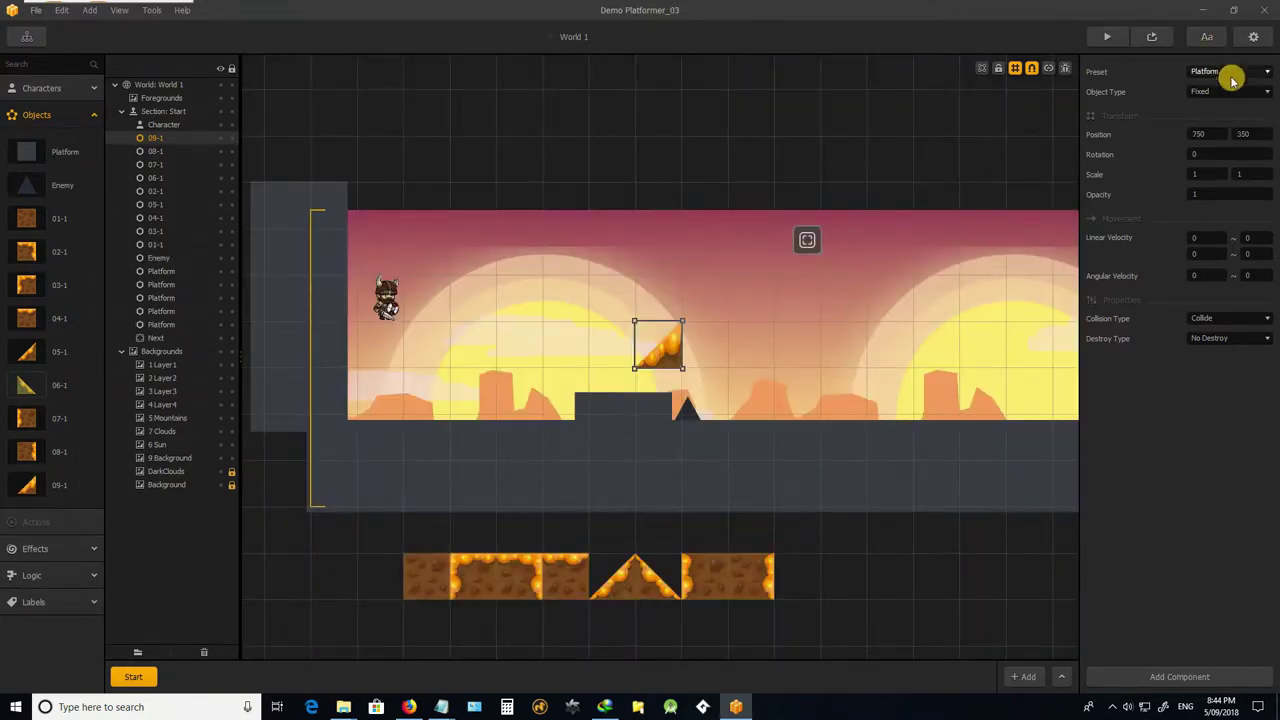
pyautogui.click(27, 484)
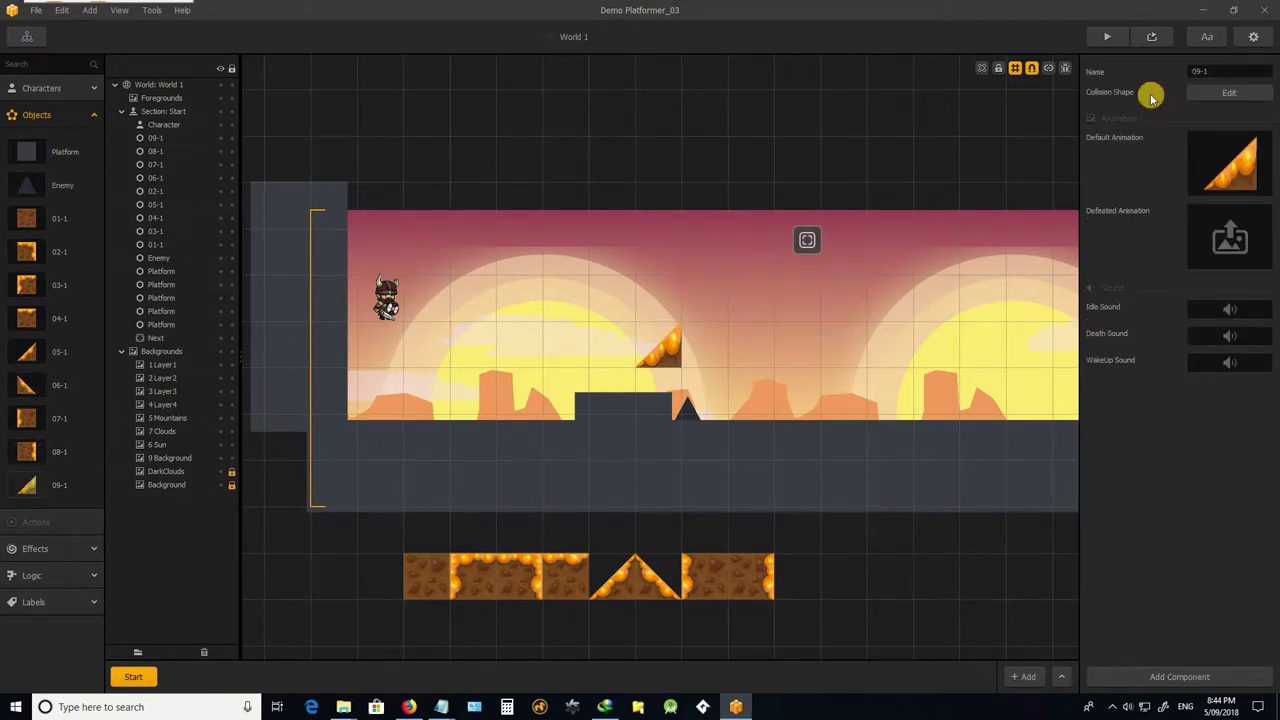
pyautogui.click(1263, 91)
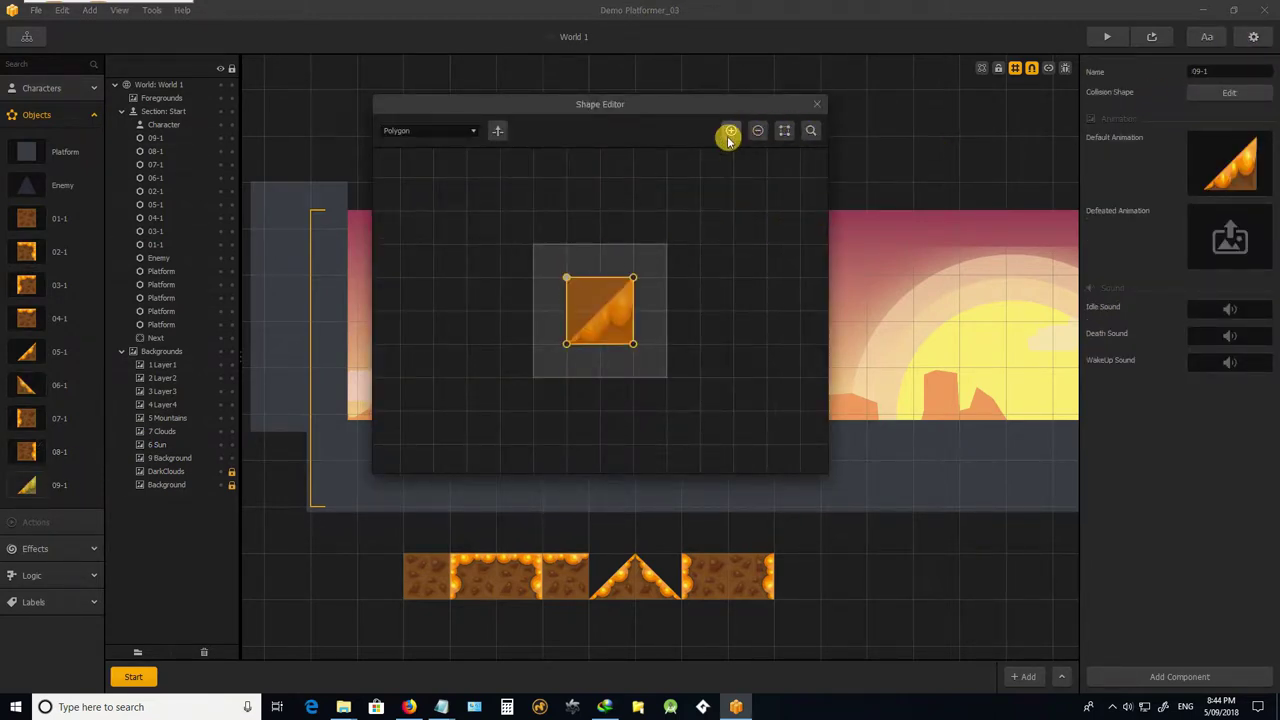
pyautogui.click(758, 134)
pyautogui.click(816, 103)
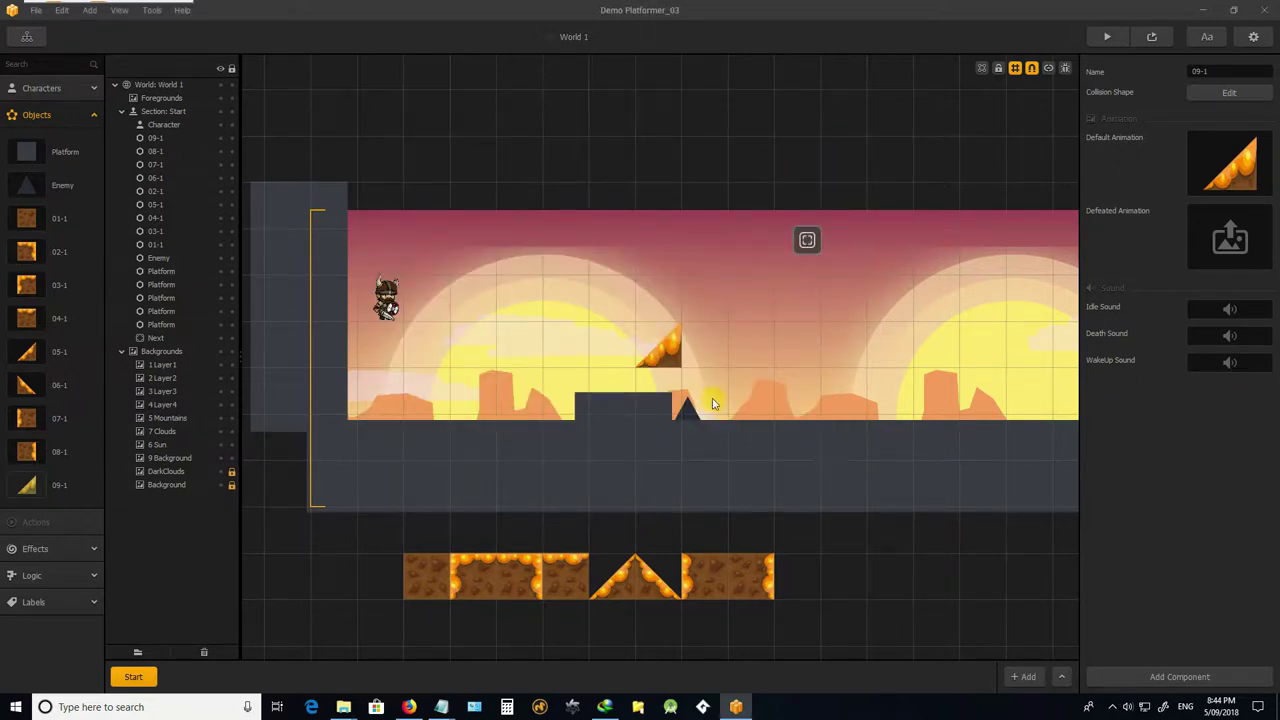
pyautogui.moveTo(674, 358); pyautogui.dragTo(811, 581)
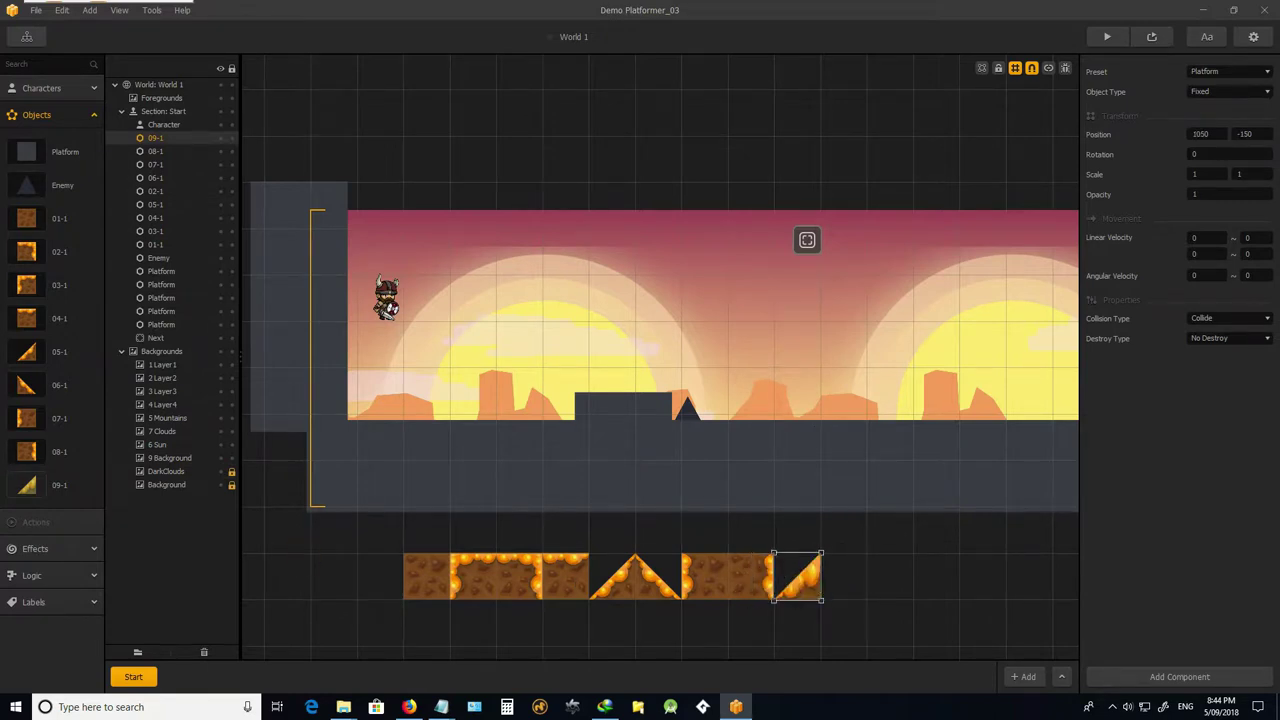
# Add the slope tile 10-1 as an object and remove its collision polygon's upper-right point to form a triangle.
pyautogui.moveTo(700, 655); pyautogui.dragTo(823, 316)
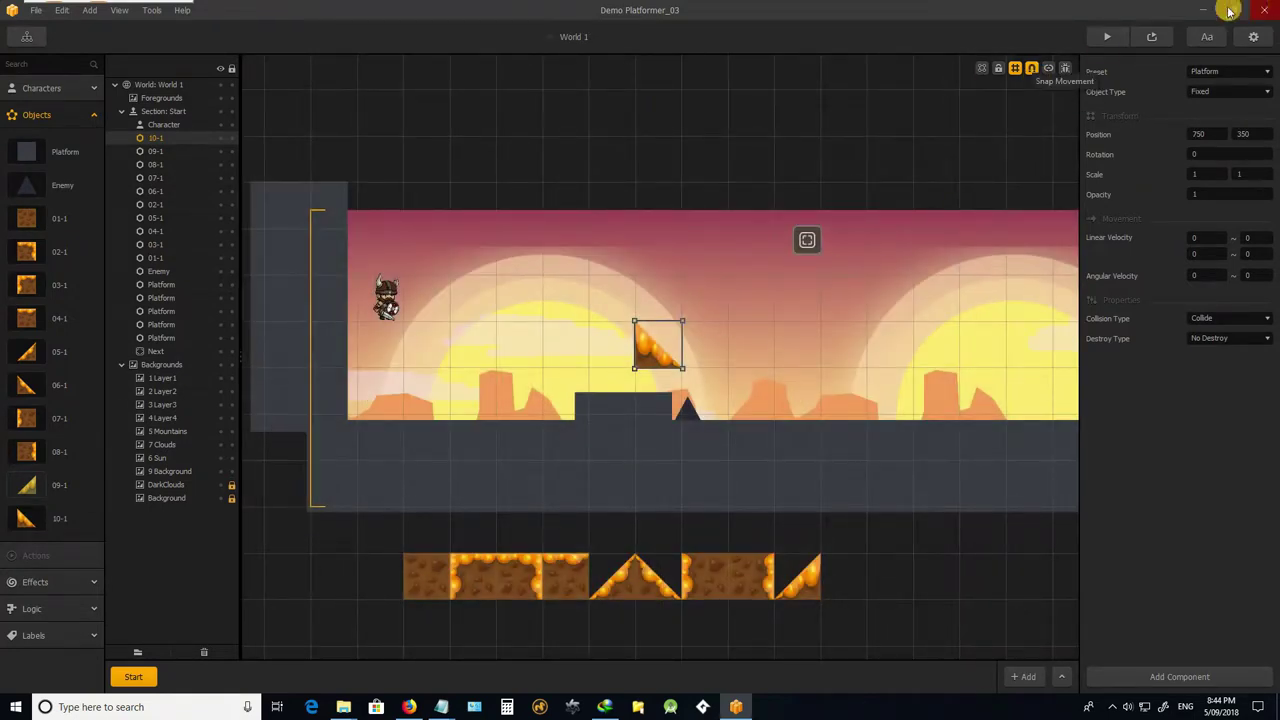
pyautogui.click(17, 520)
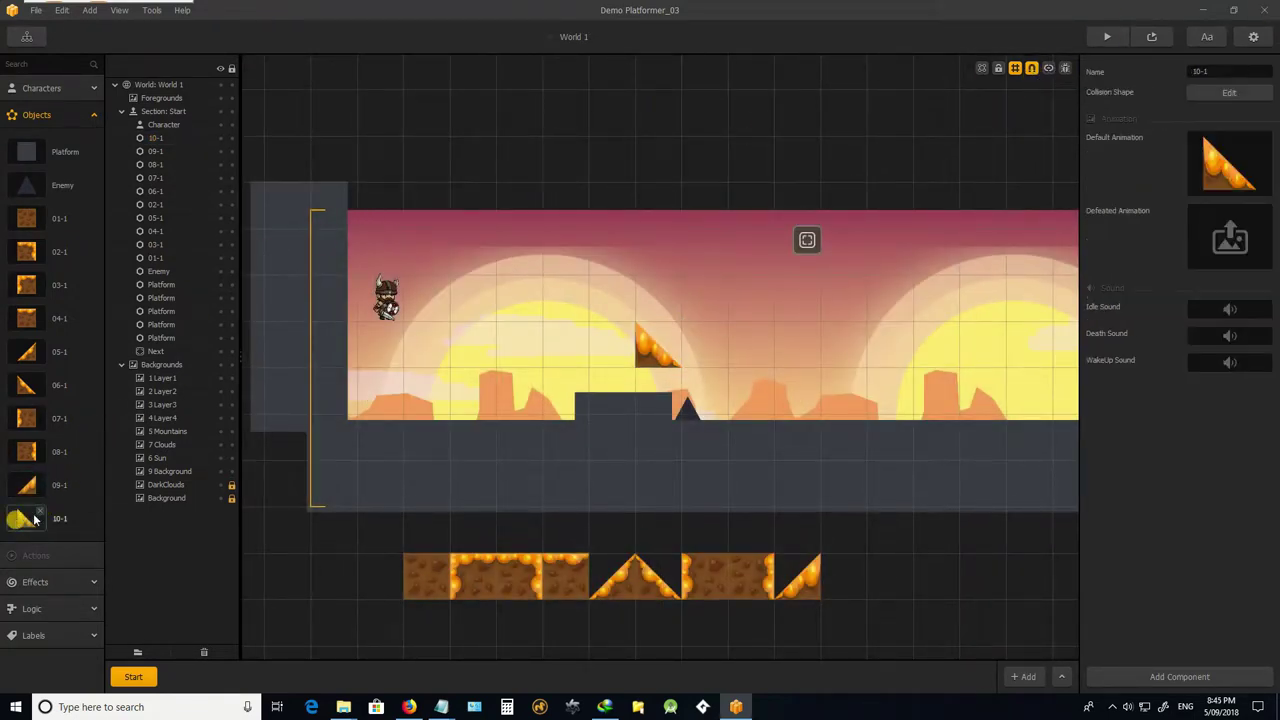
pyautogui.click(1240, 95)
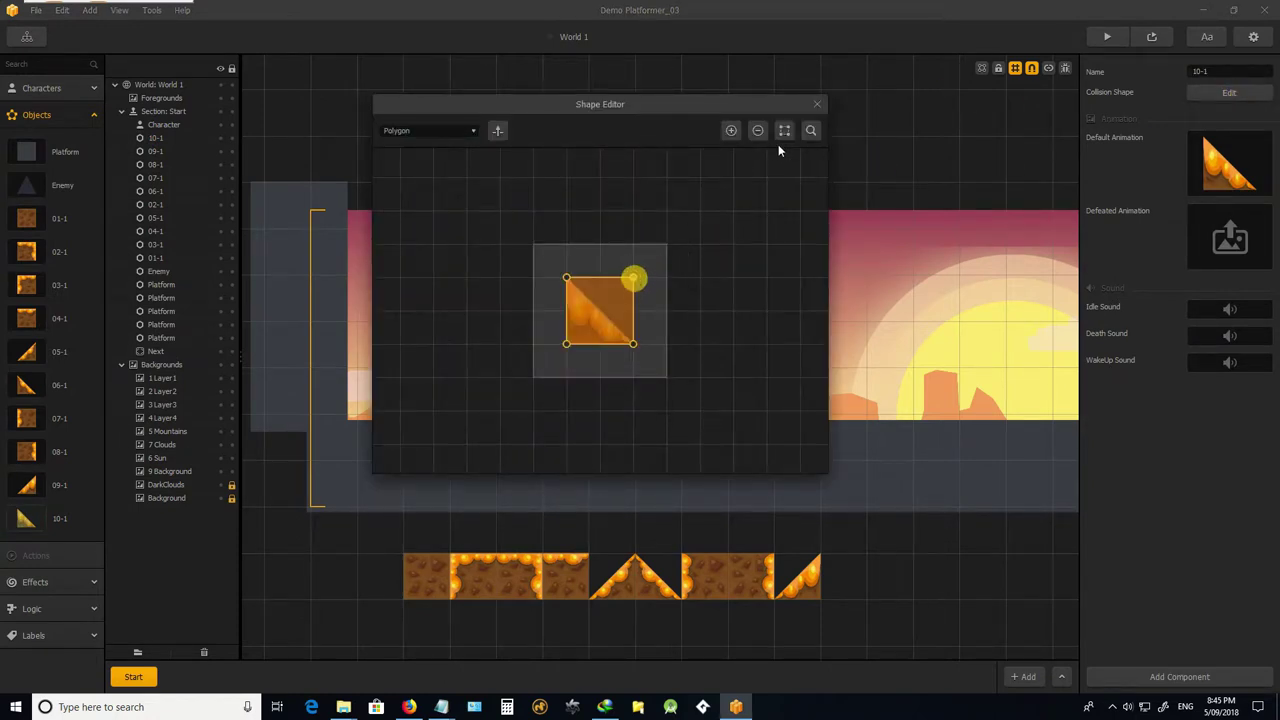
pyautogui.click(748, 134)
pyautogui.click(17, 340)
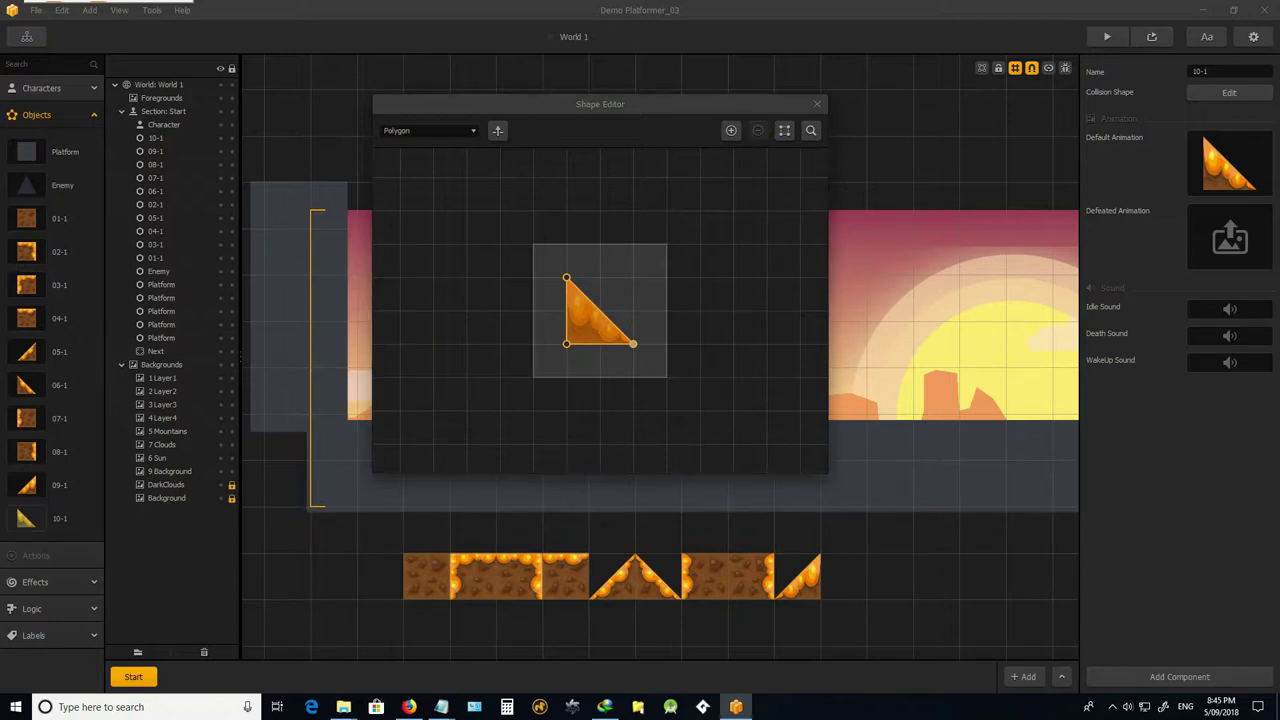
pyautogui.moveTo(330, 600); pyautogui.dragTo(818, 396)
pyautogui.click(818, 105)
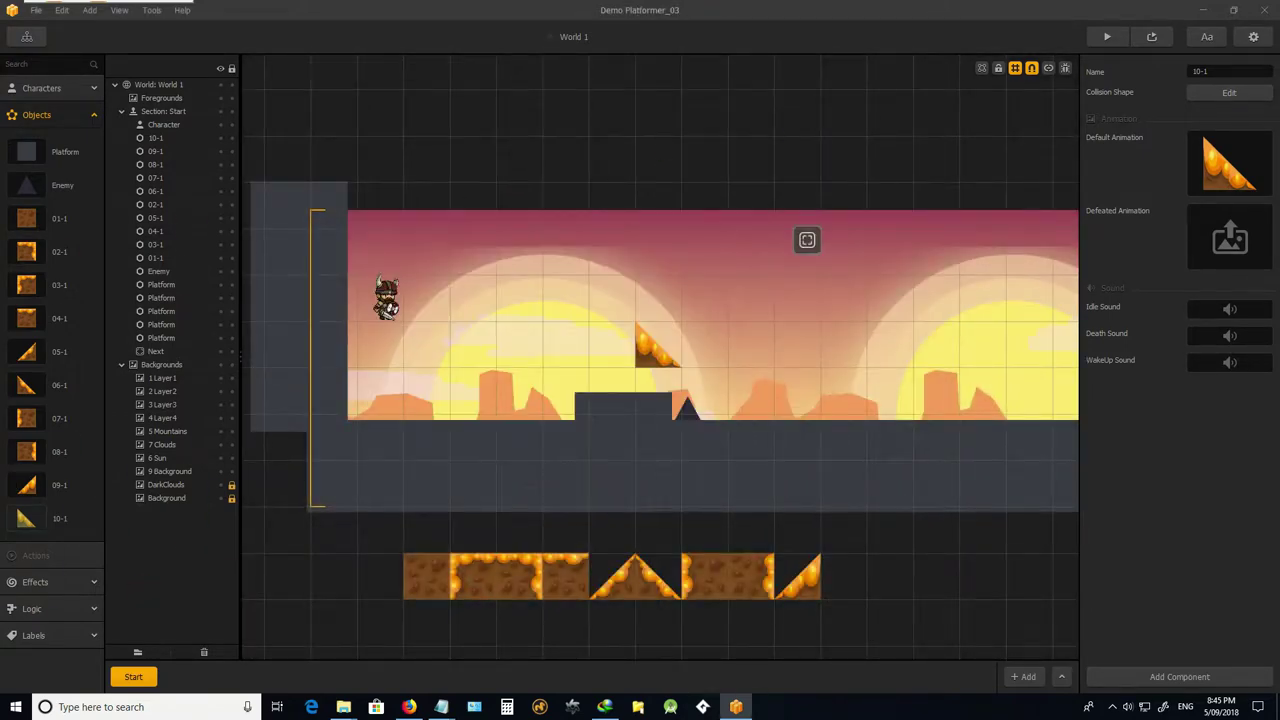
# Add tile 11-1 as an object at position 1150, -150, next to the slope tile 09-1.
pyautogui.moveTo(244, 360); pyautogui.dragTo(875, 270)
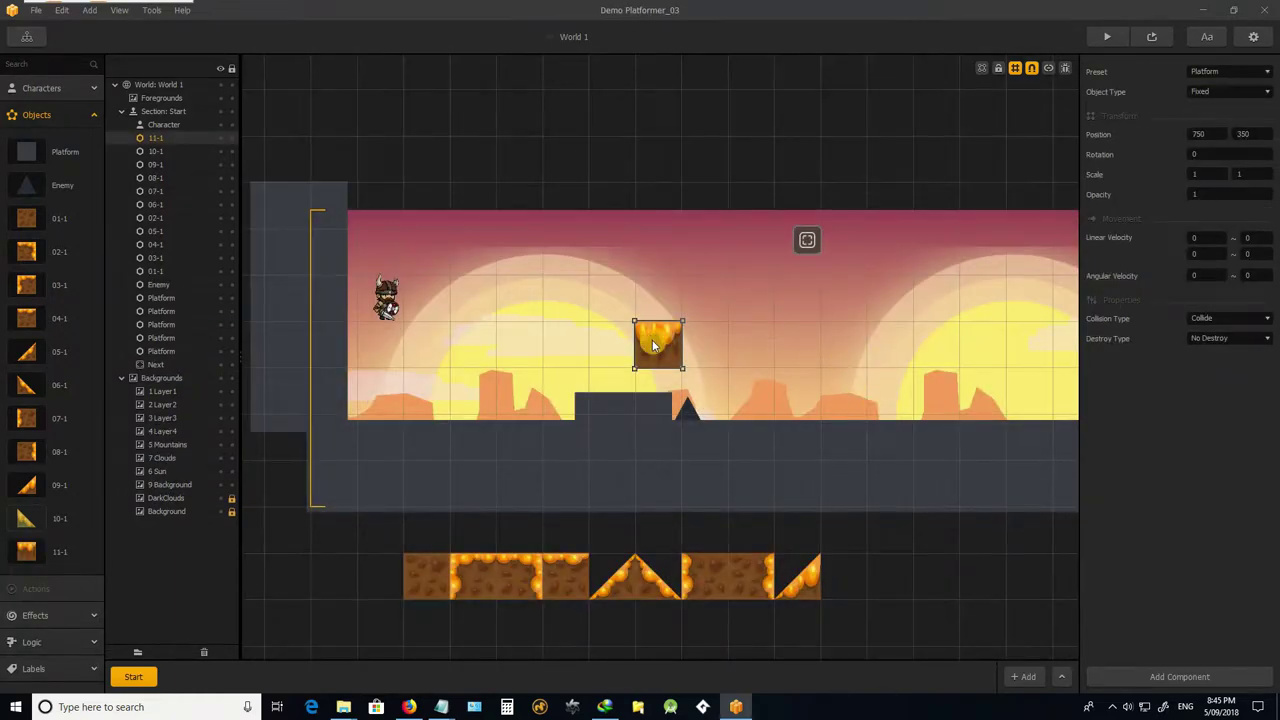
pyautogui.moveTo(664, 346); pyautogui.dragTo(847, 592)
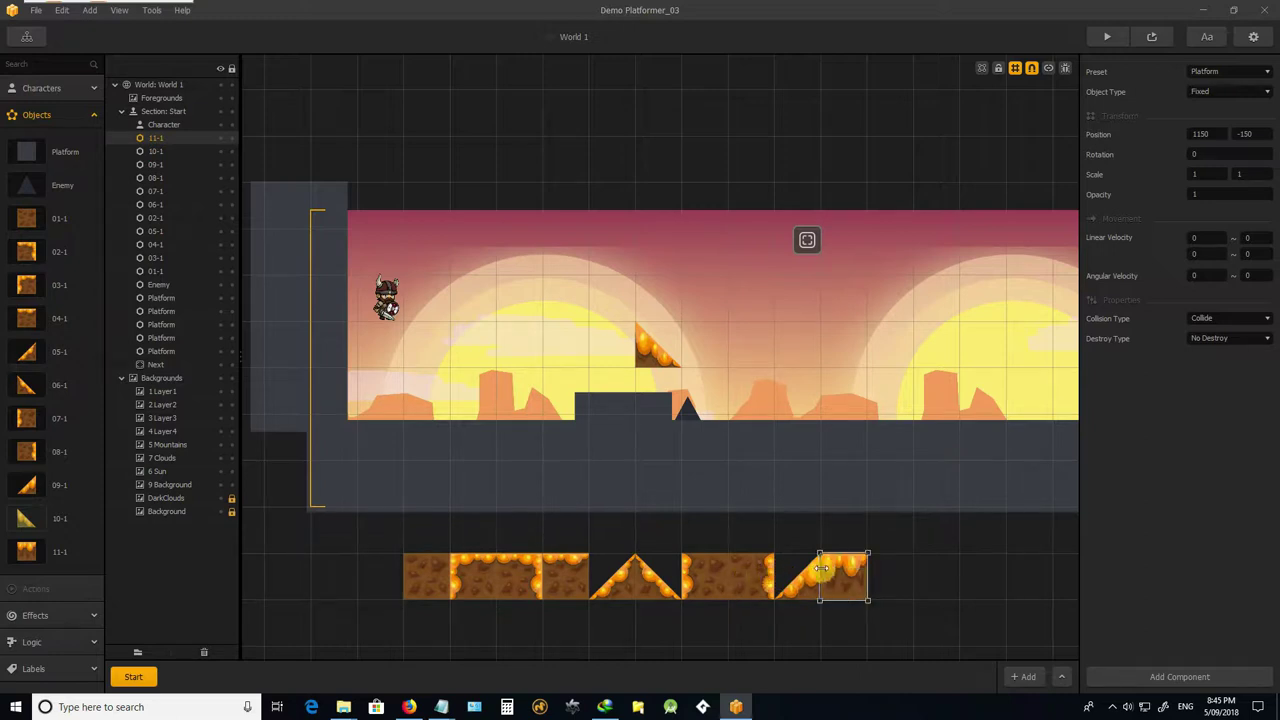
pyautogui.click(815, 585)
pyautogui.click(877, 575)
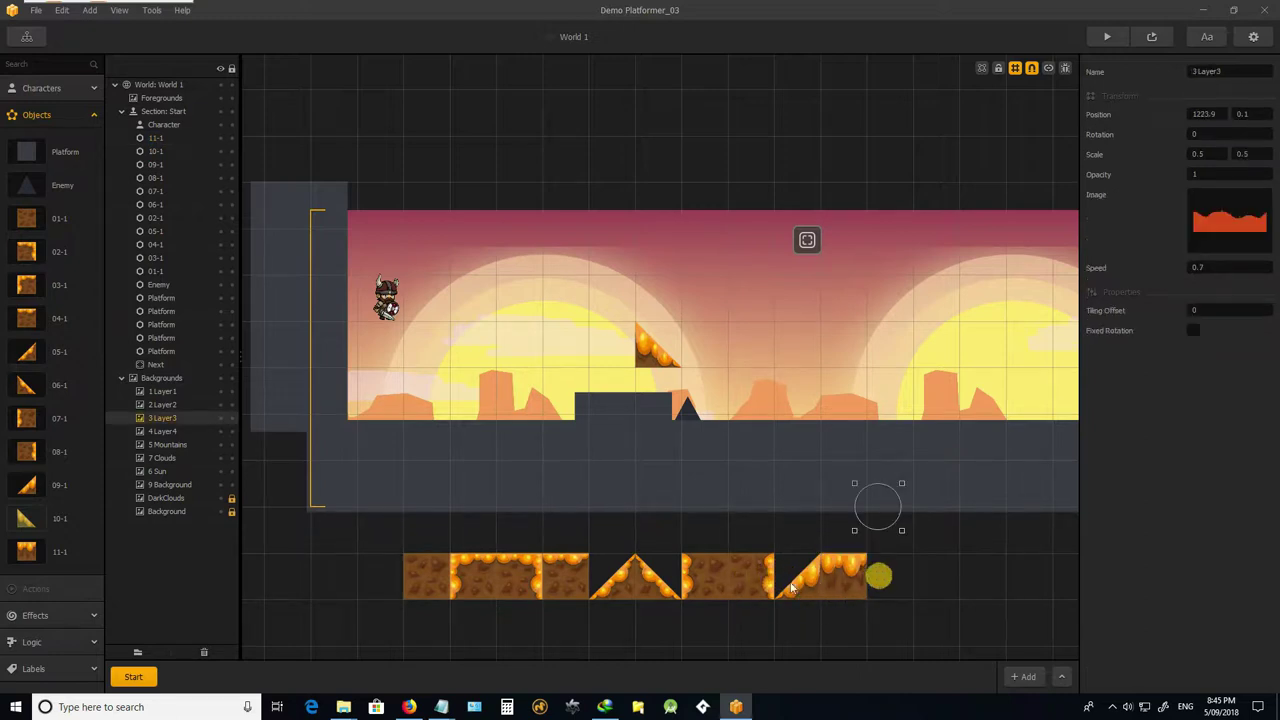
pyautogui.click(932, 578)
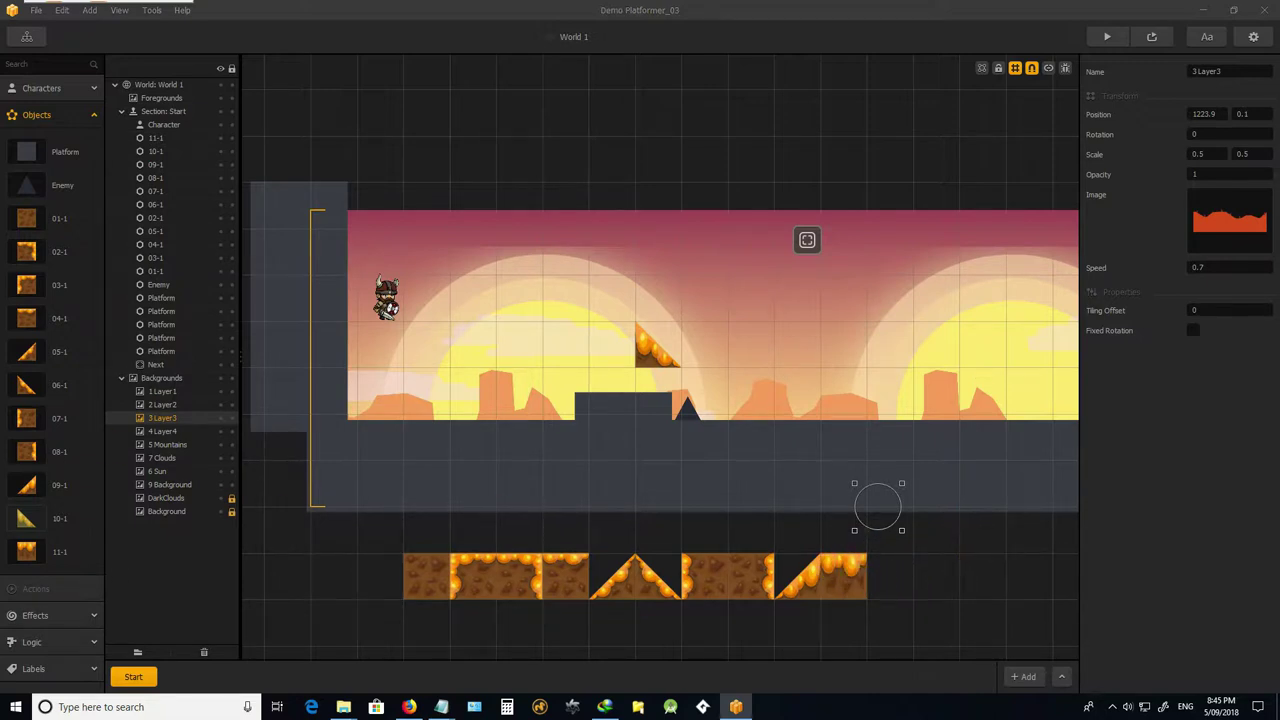
# Add the green tile 12-1 as an object, place slope tile 10-1 at 1250, -150 and tile 12-1 at 1350, -150.
pyautogui.moveTo(240, 510); pyautogui.dragTo(884, 303)
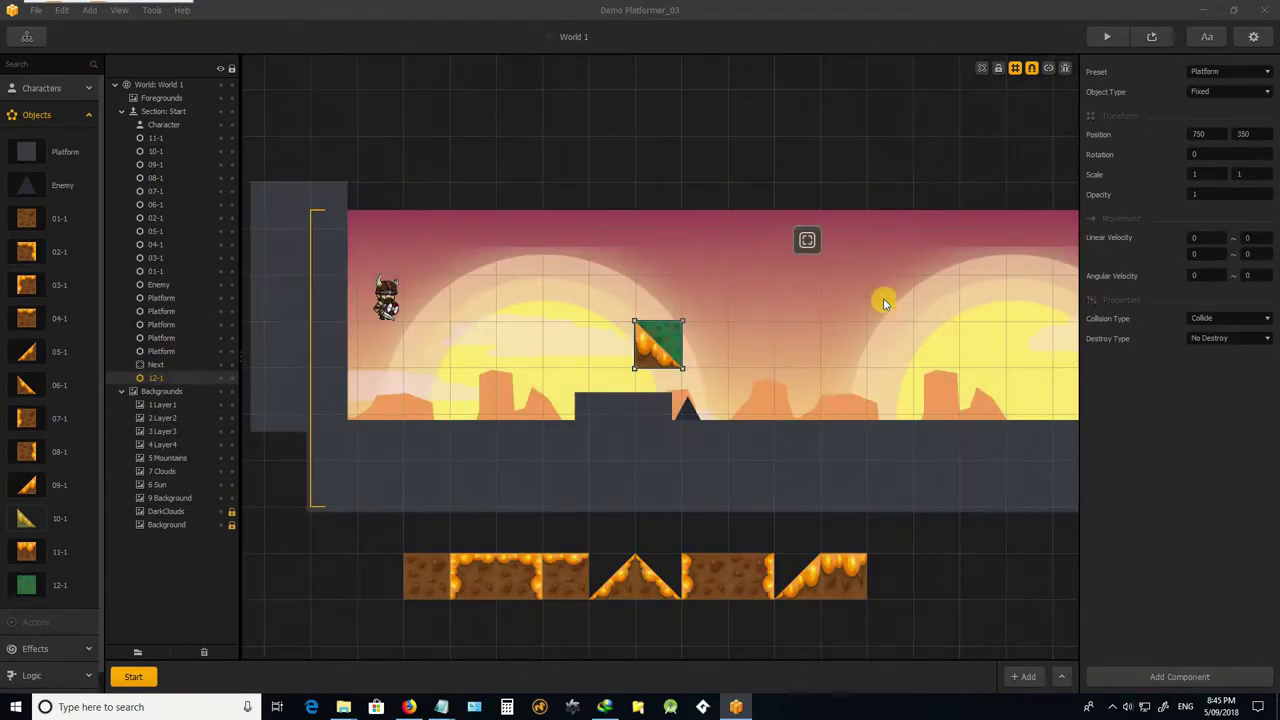
pyautogui.moveTo(652, 346); pyautogui.dragTo(867, 591)
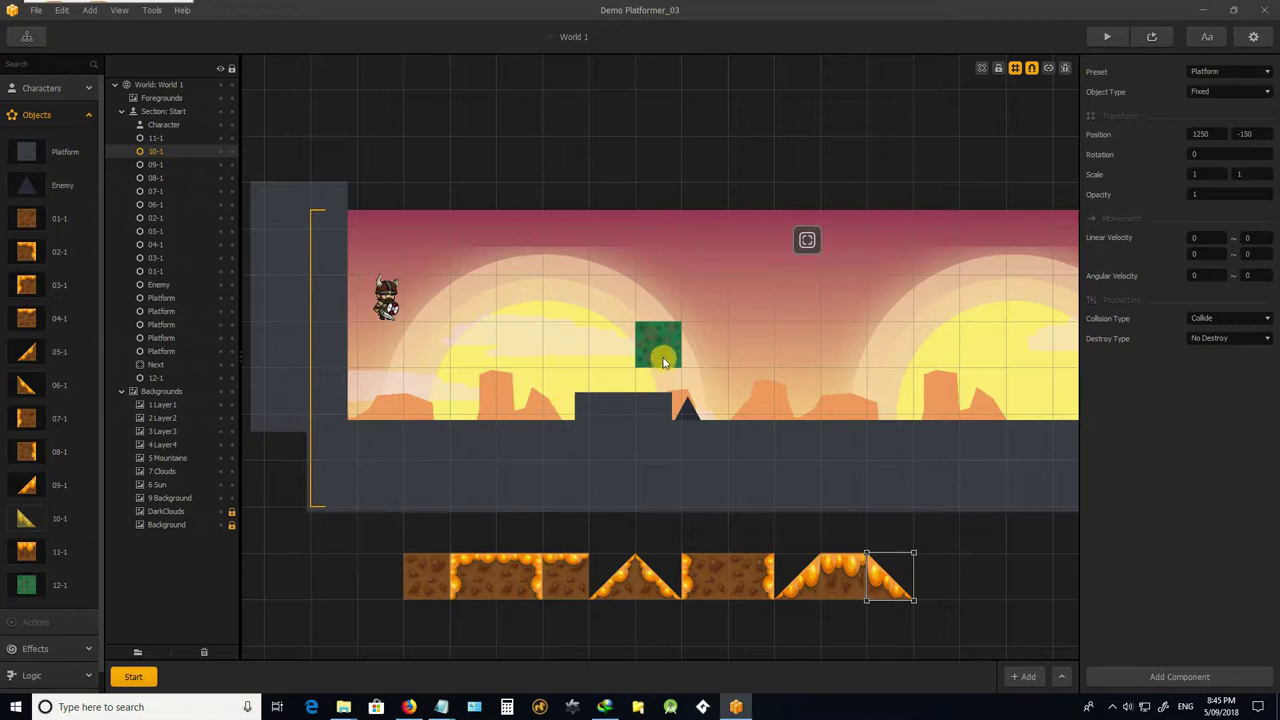
pyautogui.moveTo(663, 354); pyautogui.dragTo(940, 577)
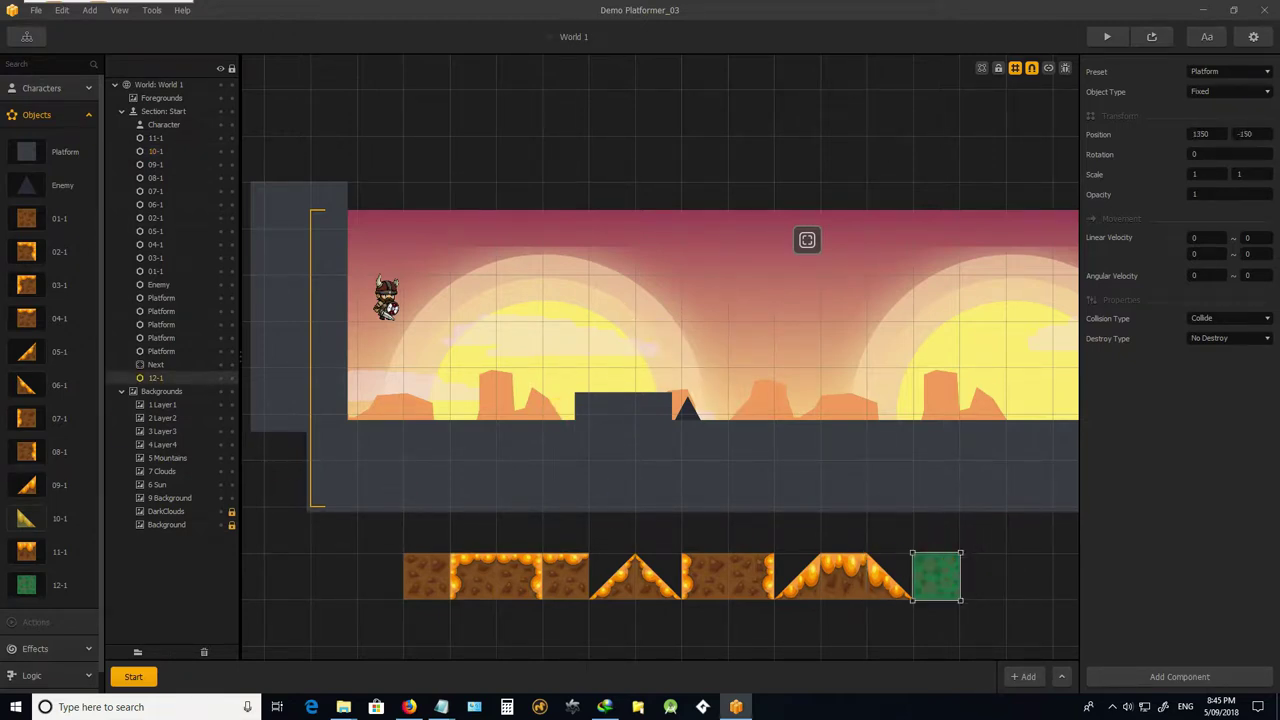
# Add the half-green tiles 13-1 and 14-1 as objects at positions 1450, -150 and 1550, -150.
pyautogui.moveTo(2, 560); pyautogui.dragTo(833, 300)
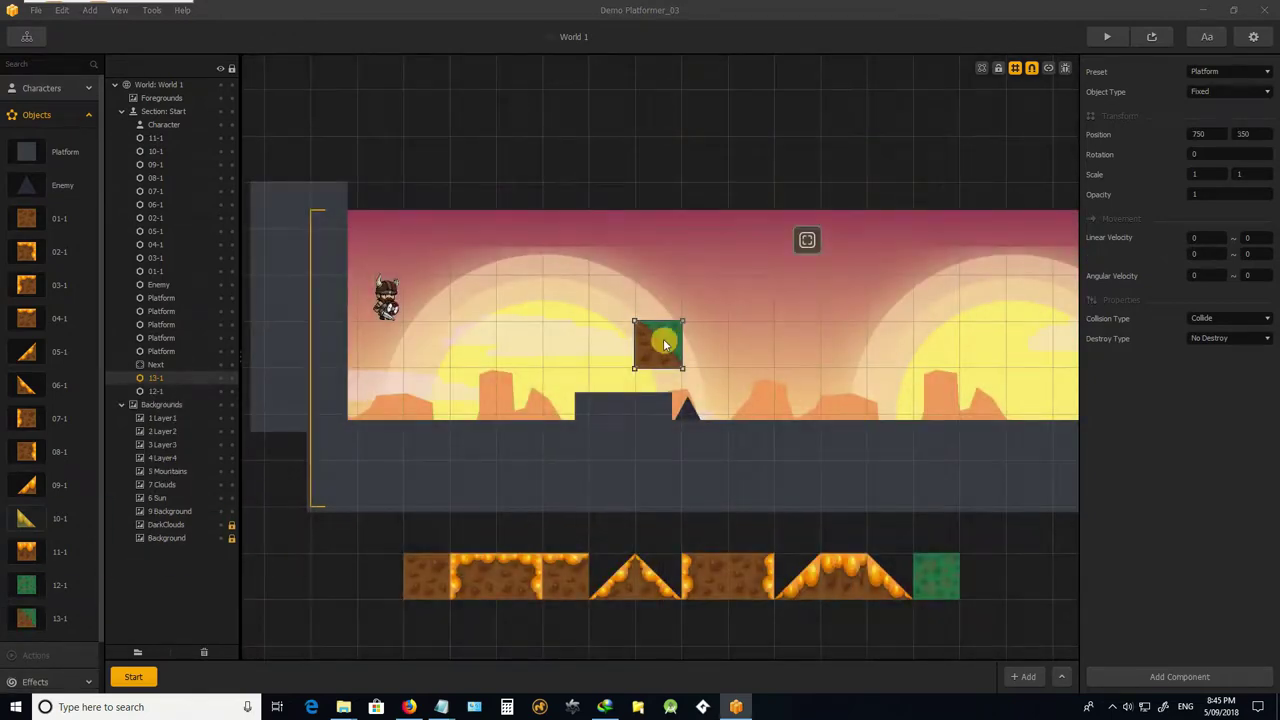
pyautogui.moveTo(655, 343); pyautogui.dragTo(957, 556)
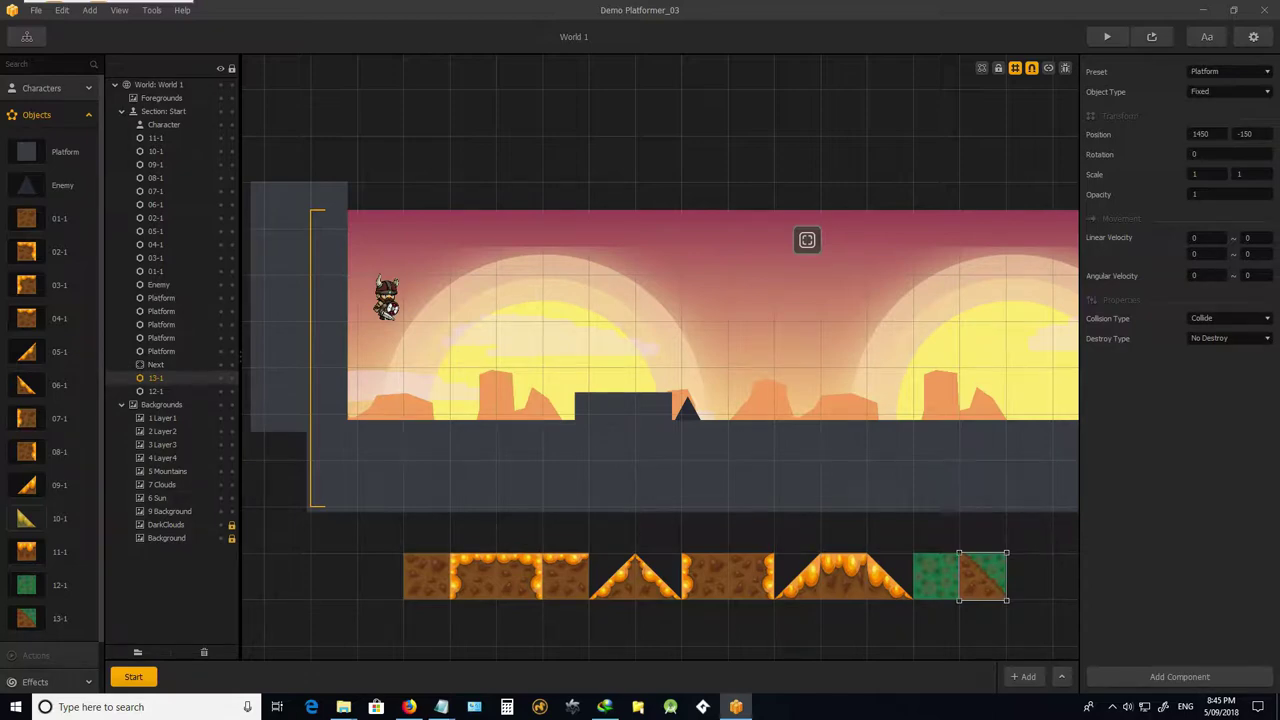
pyautogui.moveTo(2, 486); pyautogui.dragTo(857, 312)
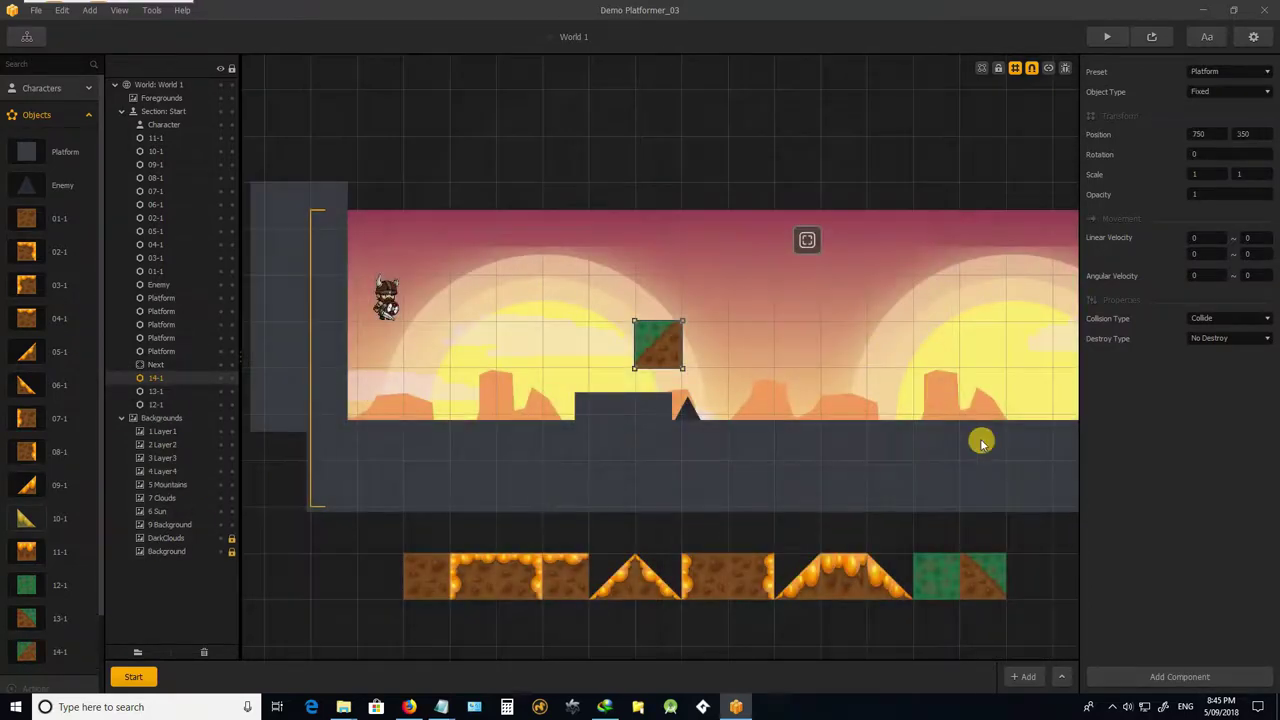
pyautogui.moveTo(651, 343); pyautogui.dragTo(1022, 575)
# Move tiles 12-1, 13-1 and 14-1 together into a new row at Y -350, aligned with the start of the upper tile row.
pyautogui.scroll(-3, 443, 306)
pyautogui.scroll(3, 758, 400)
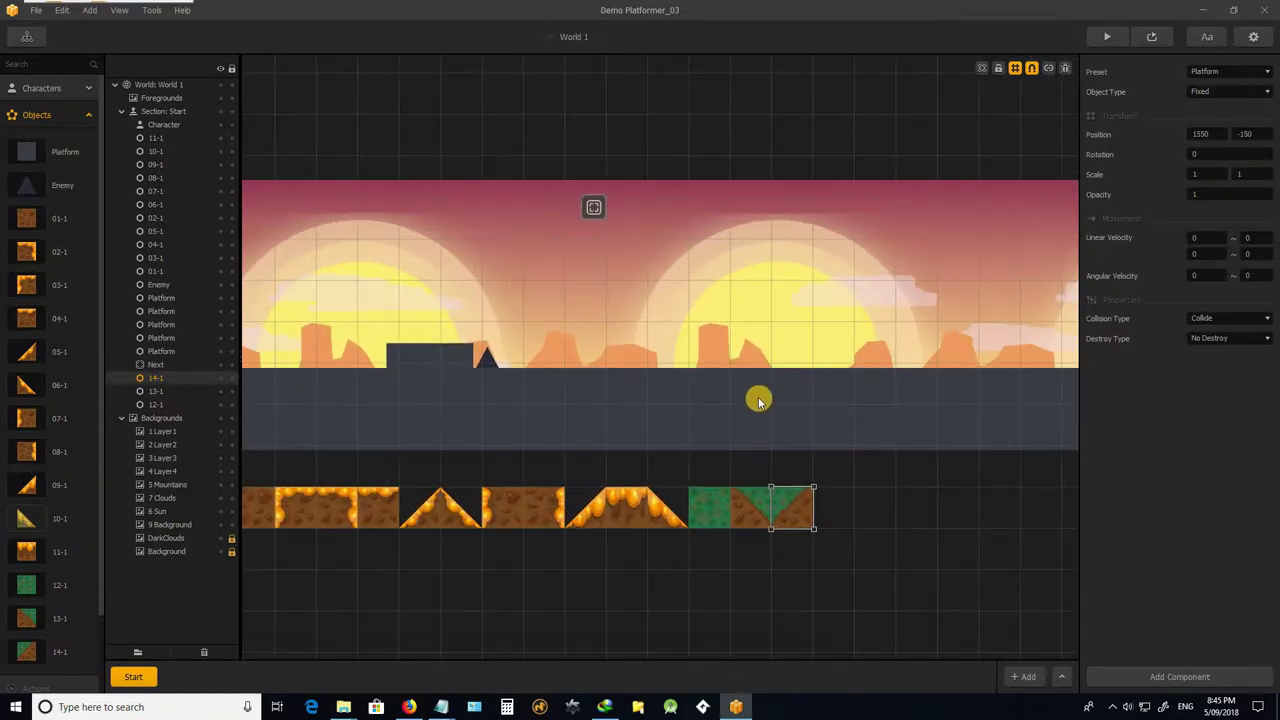
pyautogui.scroll(-2, 758, 400)
pyautogui.scroll(2, 769, 457)
pyautogui.moveTo(866, 607); pyautogui.dragTo(257, 569)
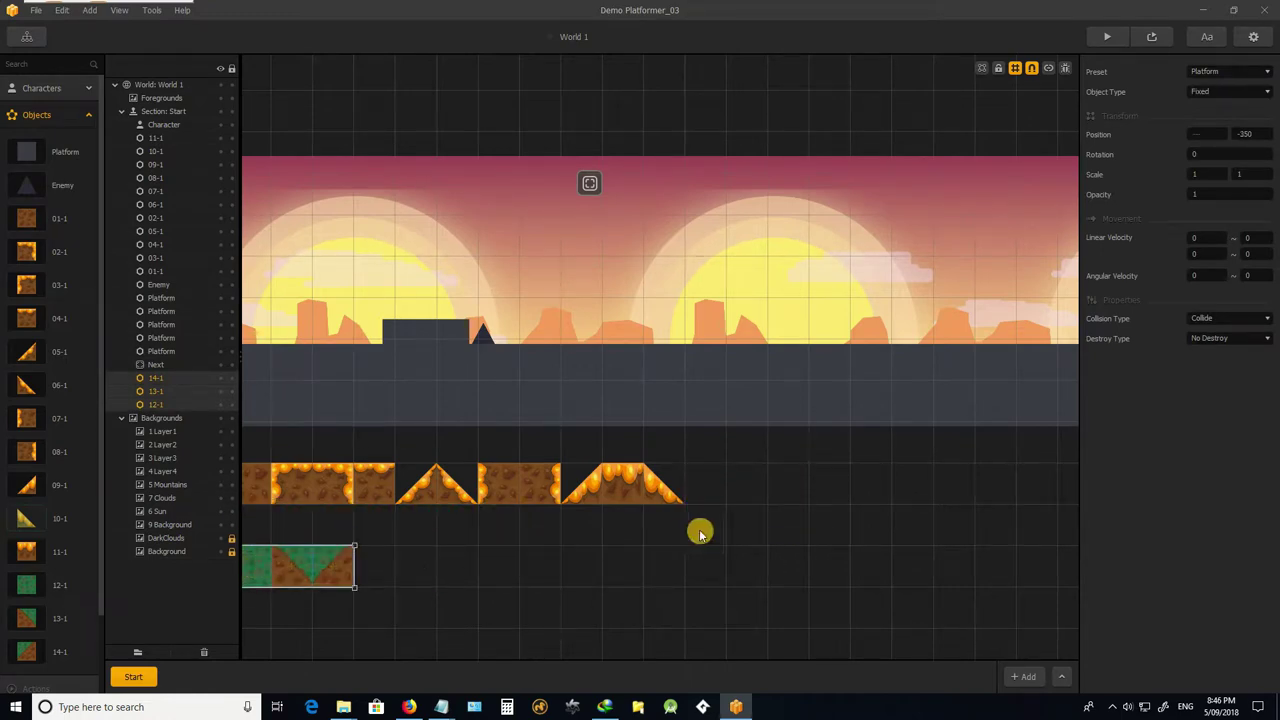
pyautogui.scroll(-1, 606, 557)
pyautogui.scroll(1, 380, 494)
pyautogui.scroll(1, 331, 466)
pyautogui.scroll(-1, 255, 468)
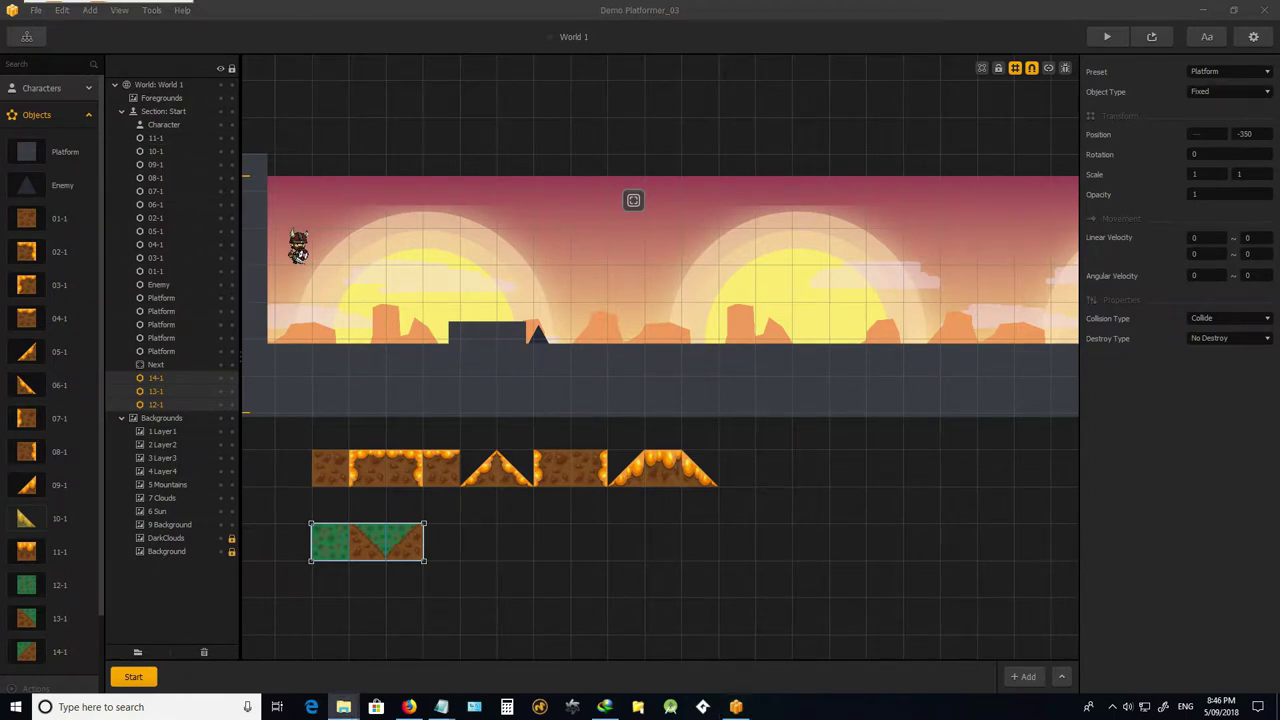
# Add tile 15-1 as an object and place it at position 550, -350, undoing any accidental move of the ground platform.
pyautogui.moveTo(54, 578); pyautogui.dragTo(878, 310)
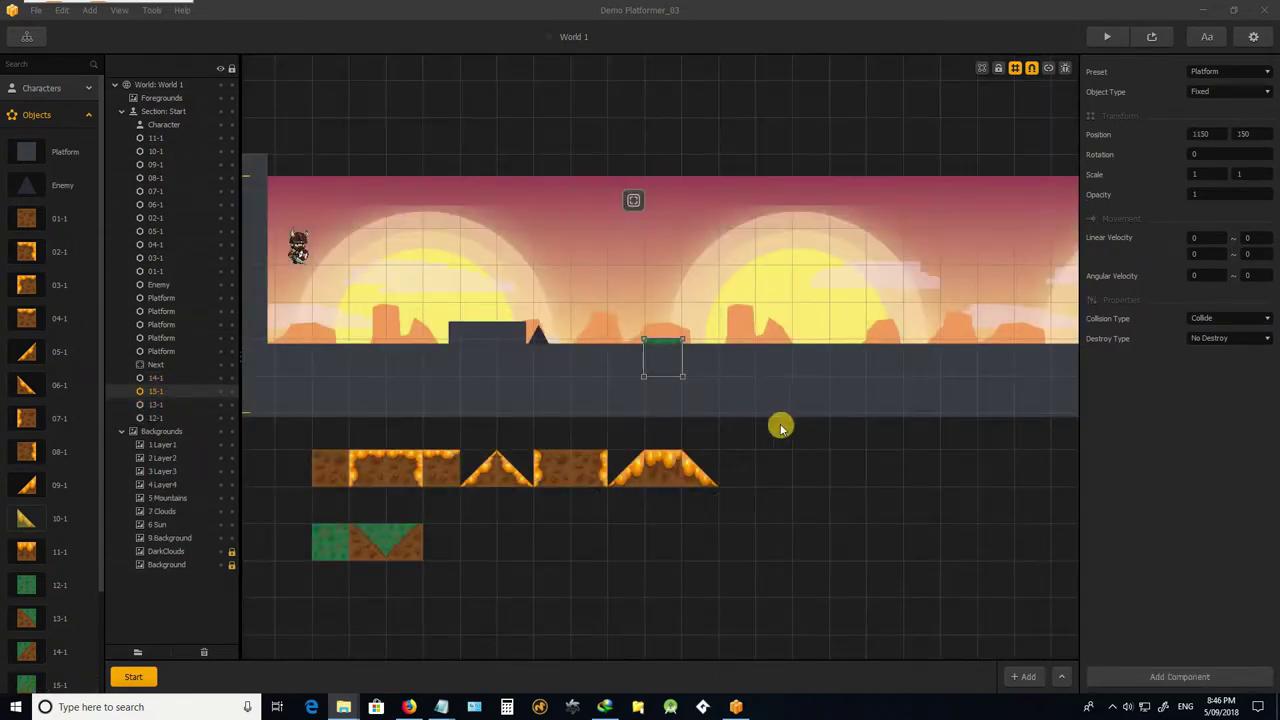
pyautogui.moveTo(670, 355); pyautogui.dragTo(684, 321)
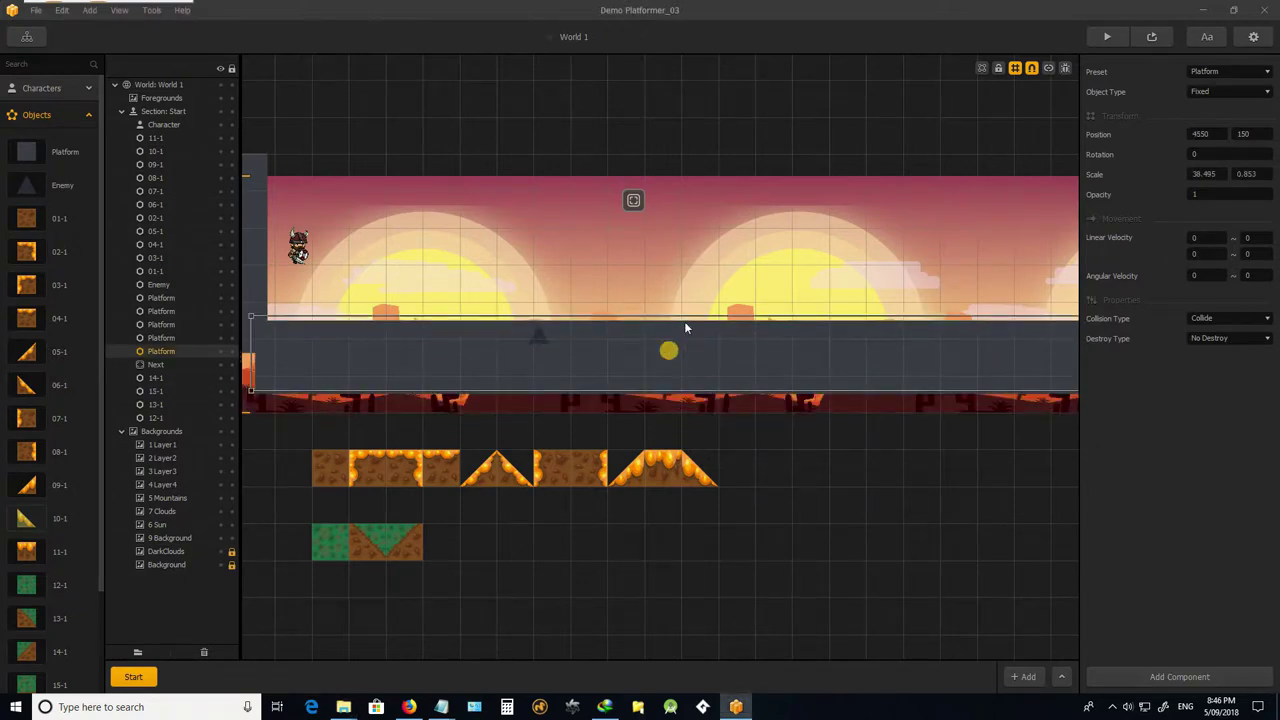
pyautogui.hotkey('ctrl', 'z')
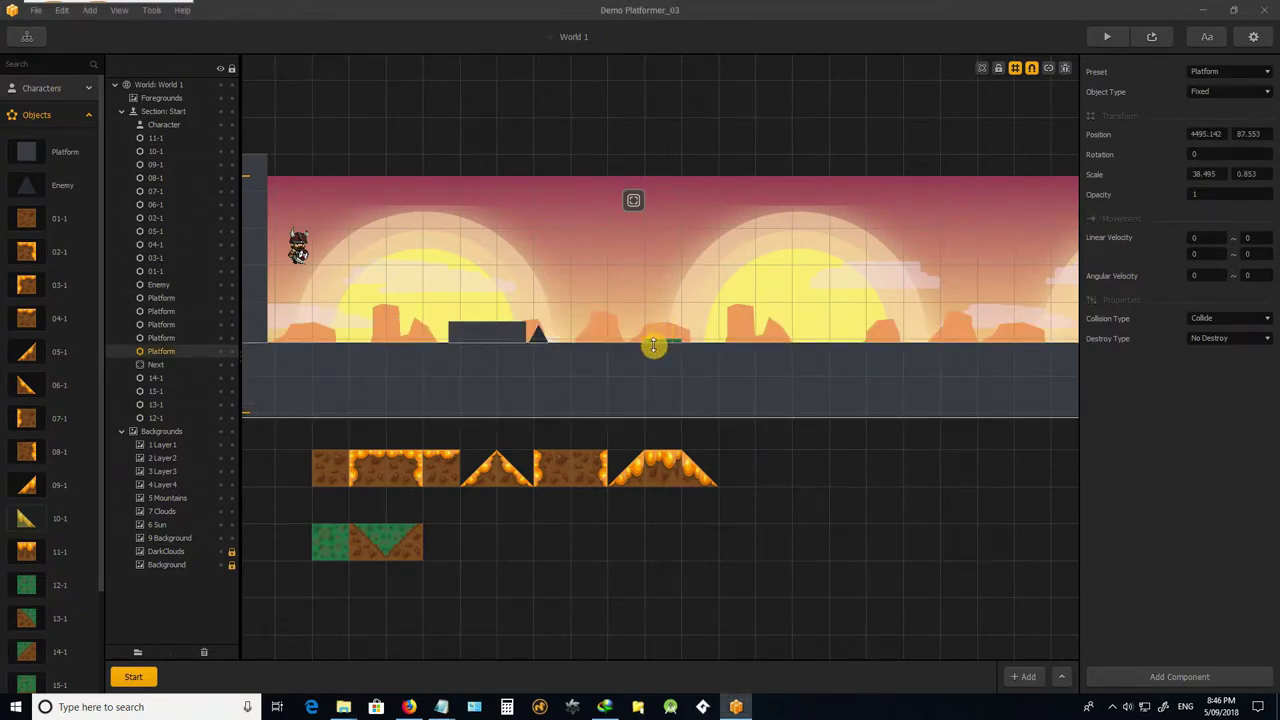
pyautogui.moveTo(655, 346); pyautogui.dragTo(447, 524)
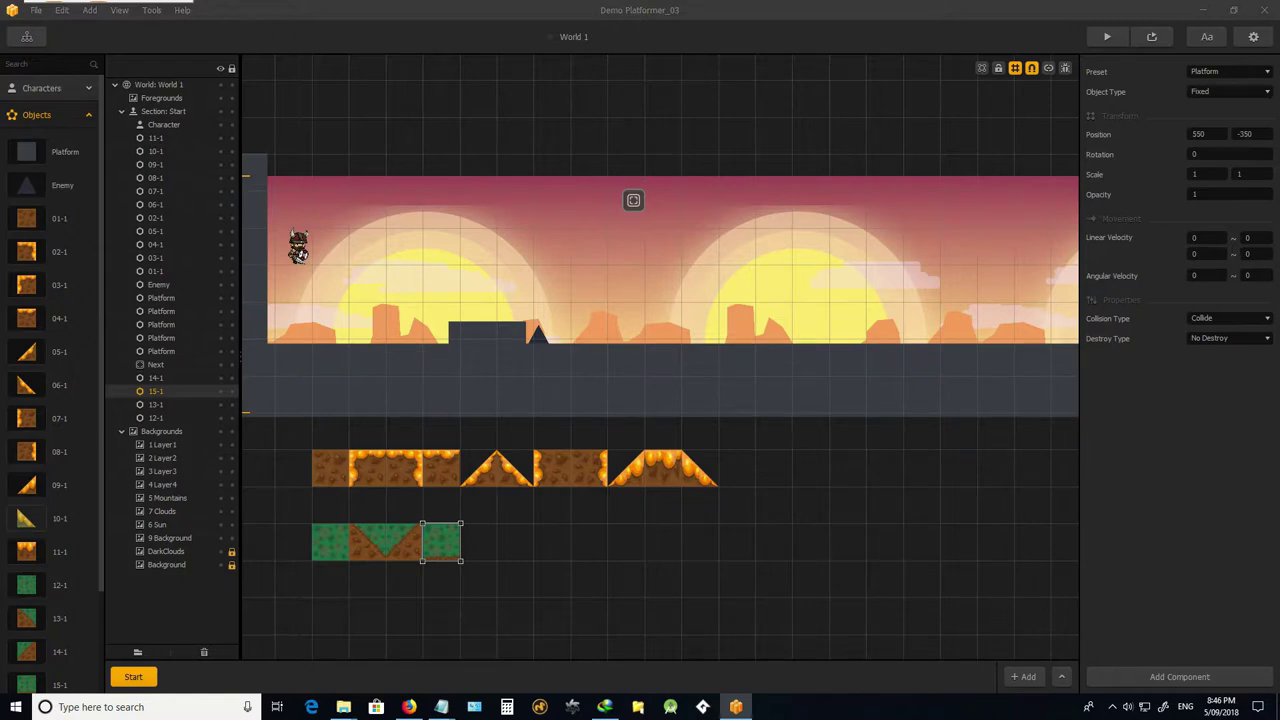
# Add tiles 16-1 and 17-1 as objects at positions 650, -350 and 750, -350 at the green row's end.
pyautogui.moveTo(26, 618); pyautogui.dragTo(862, 305)
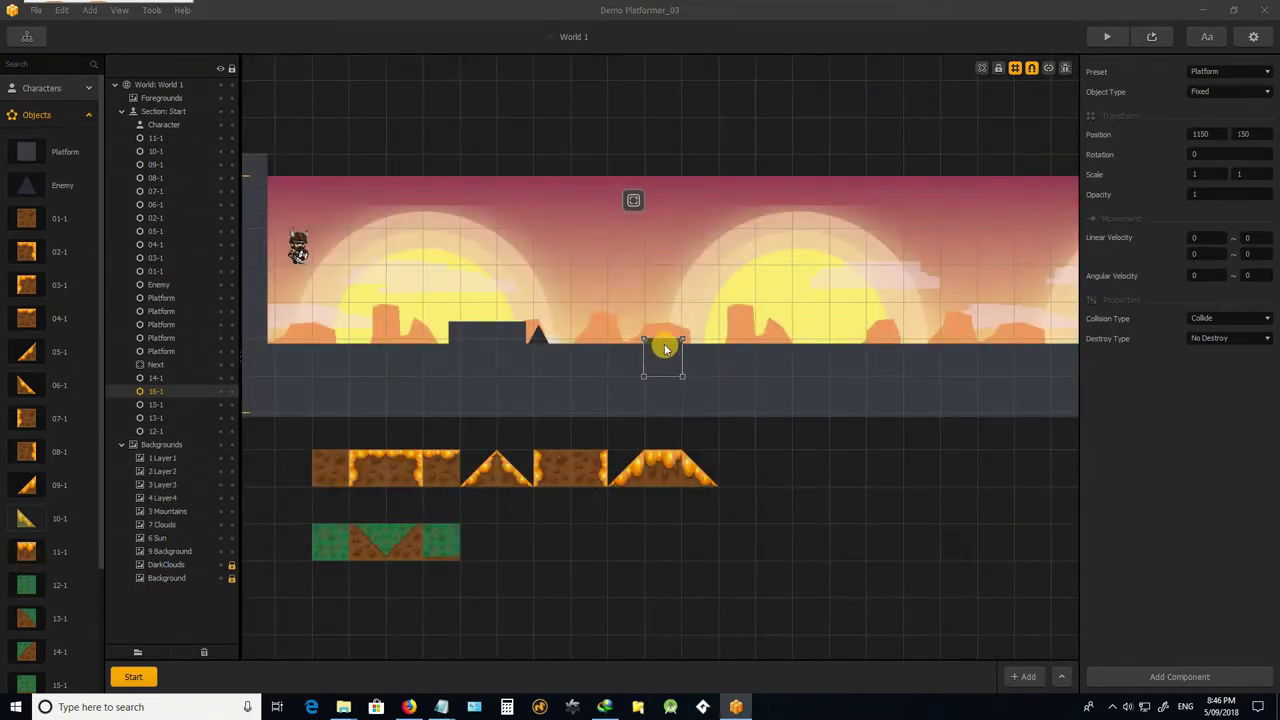
pyautogui.moveTo(670, 347); pyautogui.dragTo(484, 530)
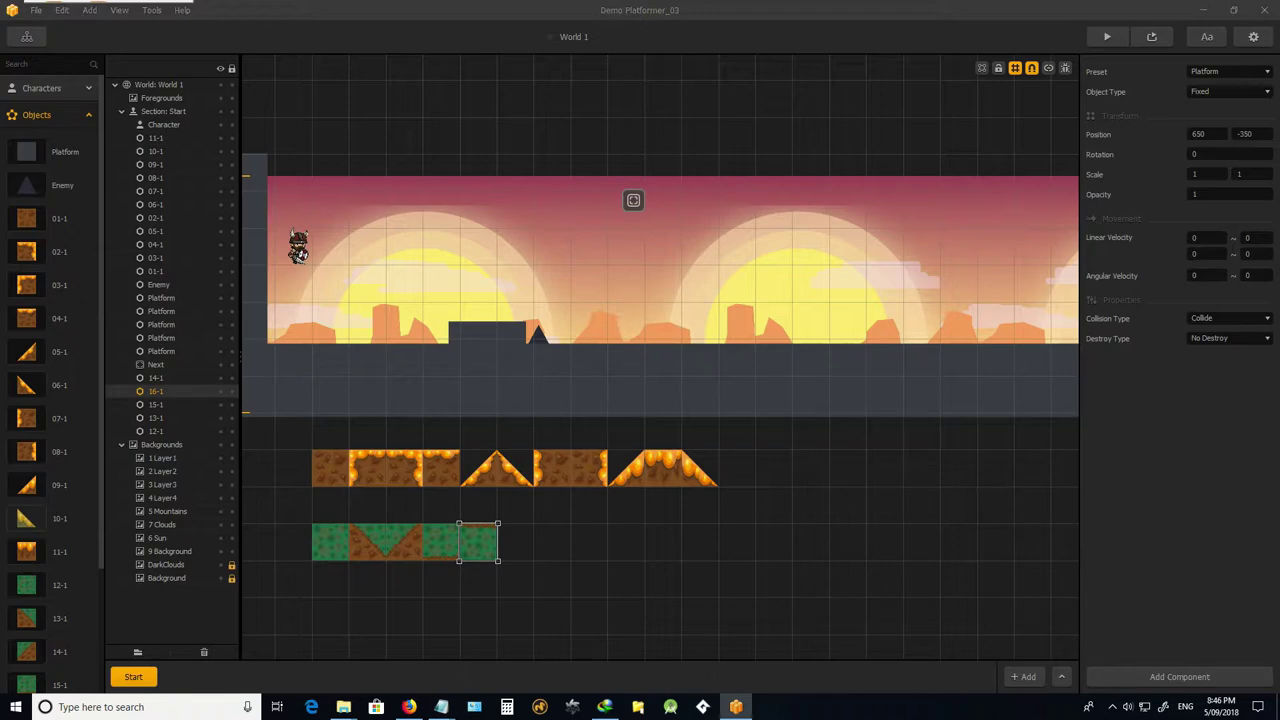
pyautogui.moveTo(40, 652); pyautogui.dragTo(852, 268)
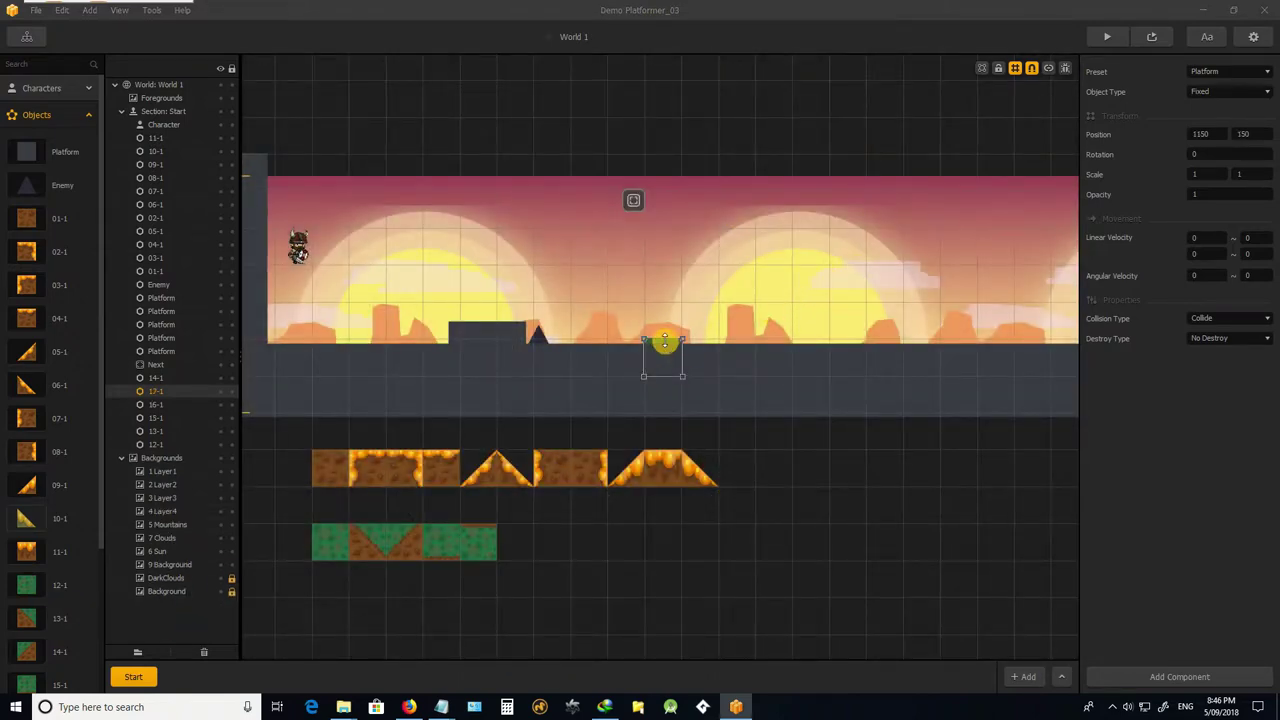
pyautogui.moveTo(673, 347); pyautogui.dragTo(523, 533)
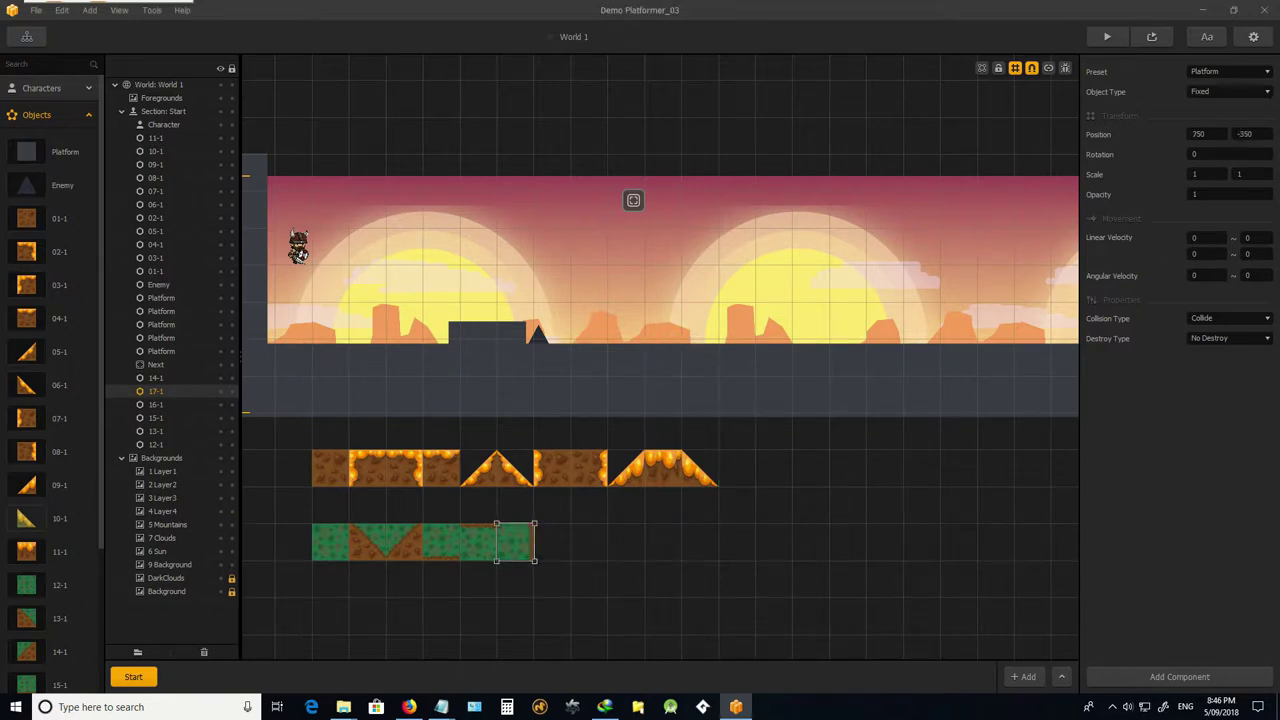
# Add tiles 18-1, 19-1 and 20-1 as objects directly below the green row, with 19-1 at 350, -450 and 20-1 at 450, -450.
pyautogui.moveTo(27, 585); pyautogui.dragTo(903, 260)
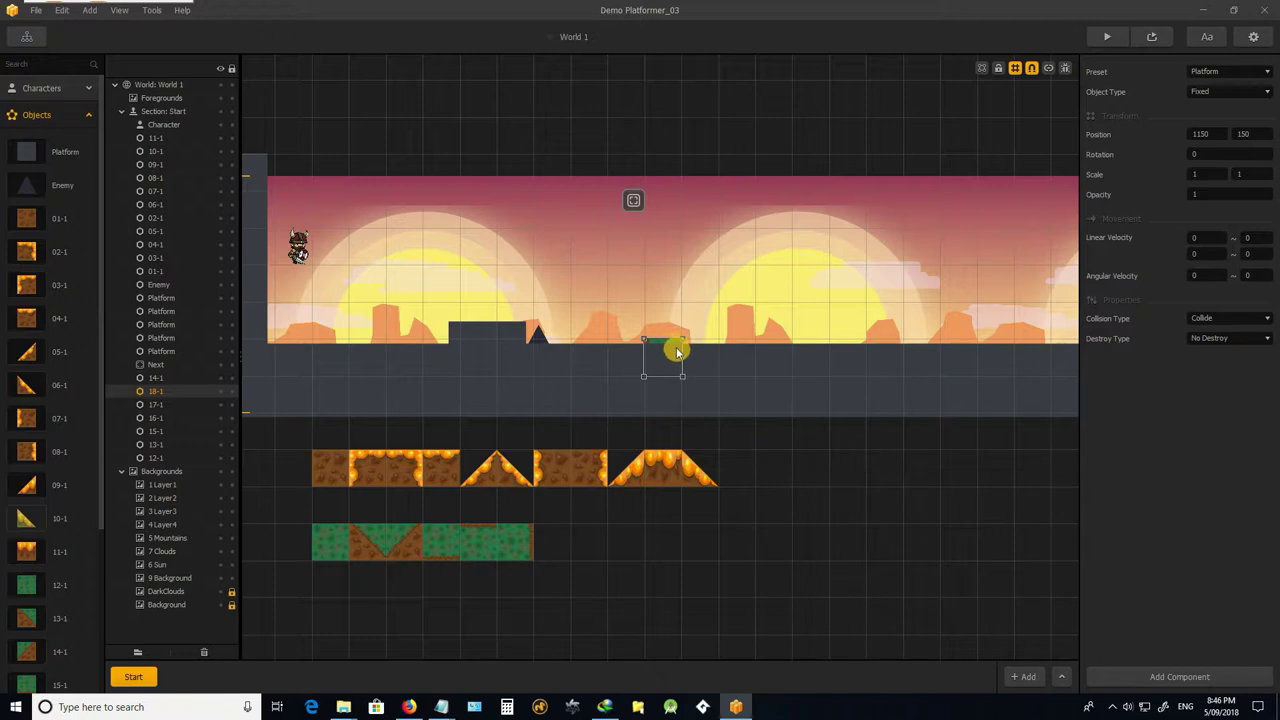
pyautogui.moveTo(675, 347); pyautogui.dragTo(834, 259)
pyautogui.click(666, 346)
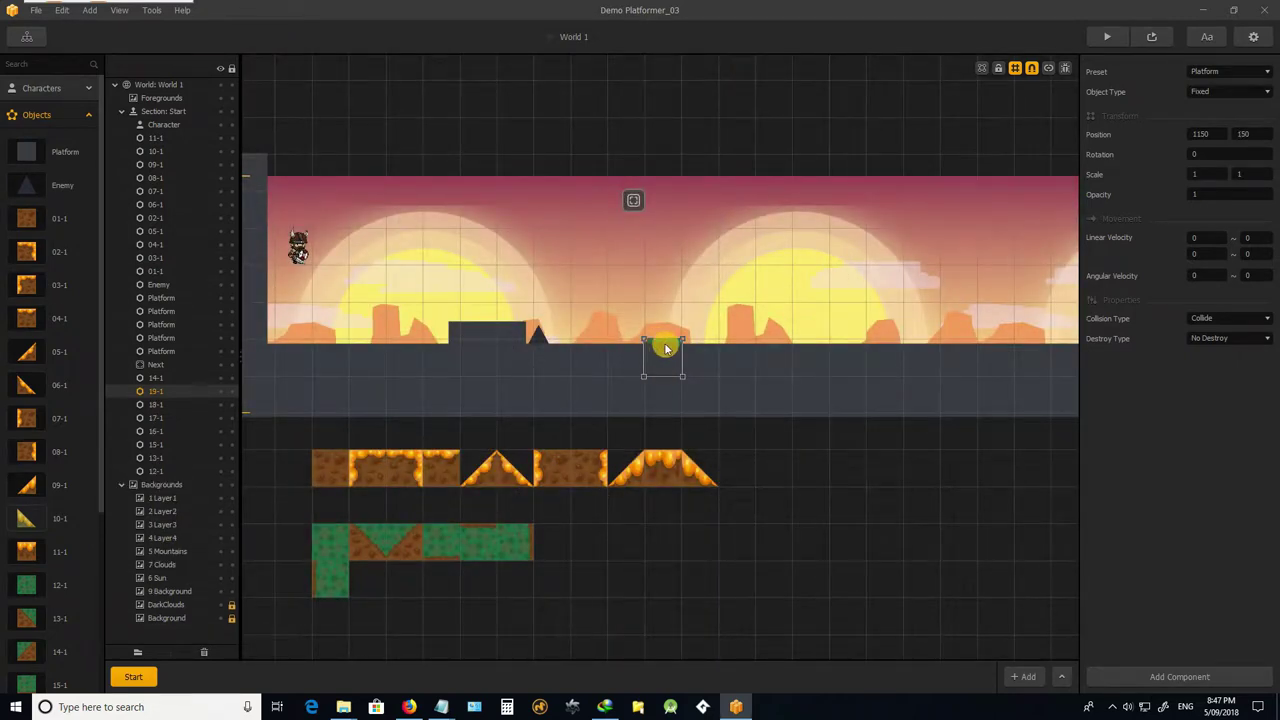
pyautogui.moveTo(666, 346); pyautogui.dragTo(380, 574)
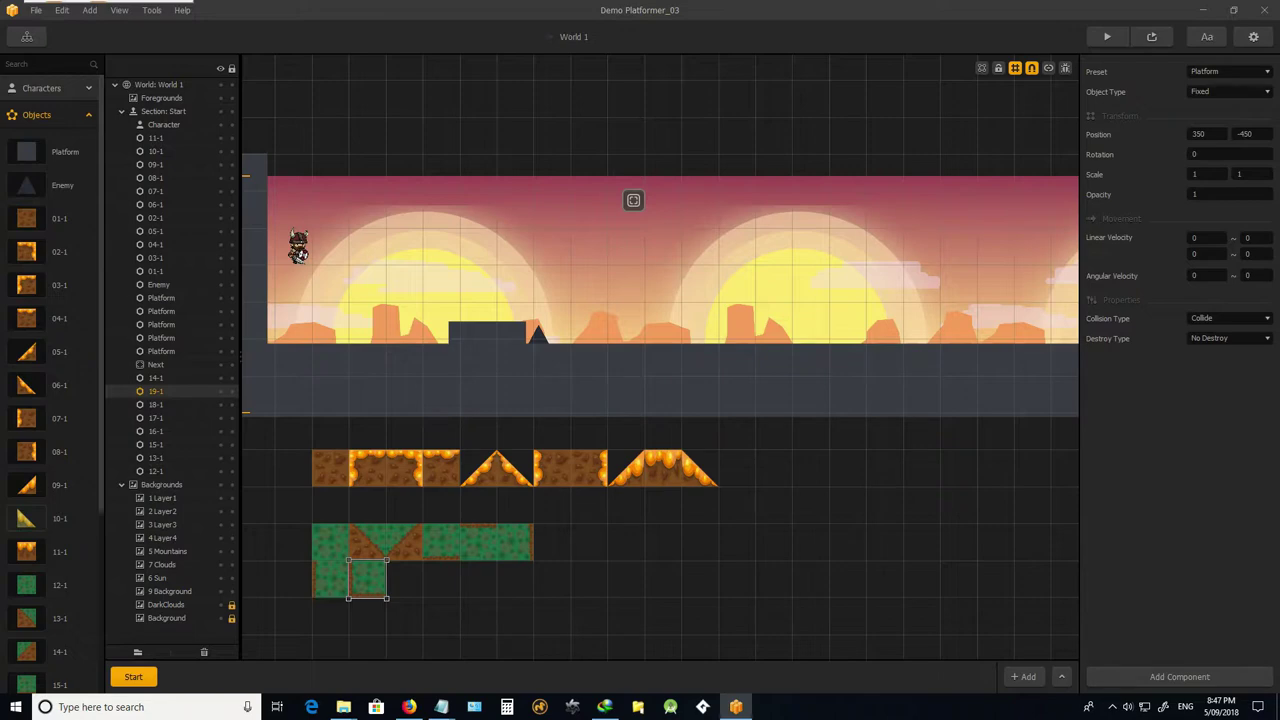
pyautogui.moveTo(40, 518); pyautogui.dragTo(404, 573)
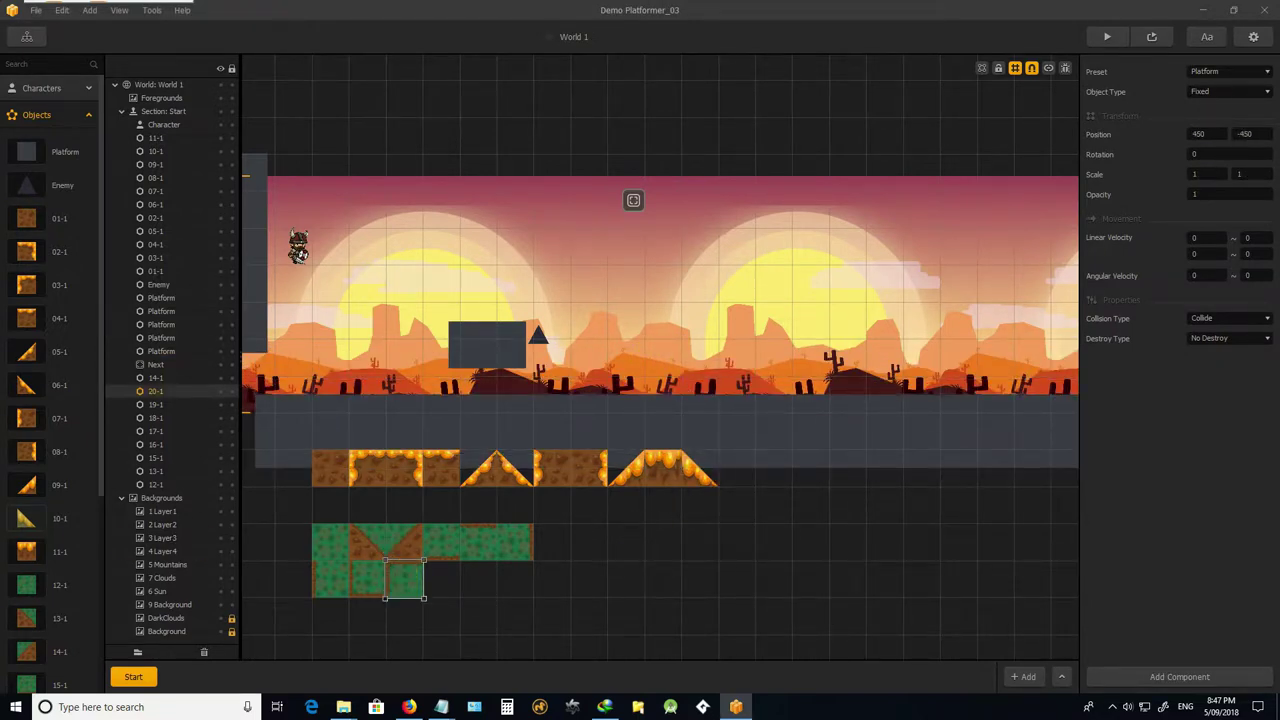
# Add tiles 21-1 and 22-1 as objects in the lower green row at positions 550, -450 and 650, -450.
pyautogui.rightClick(660, 357)
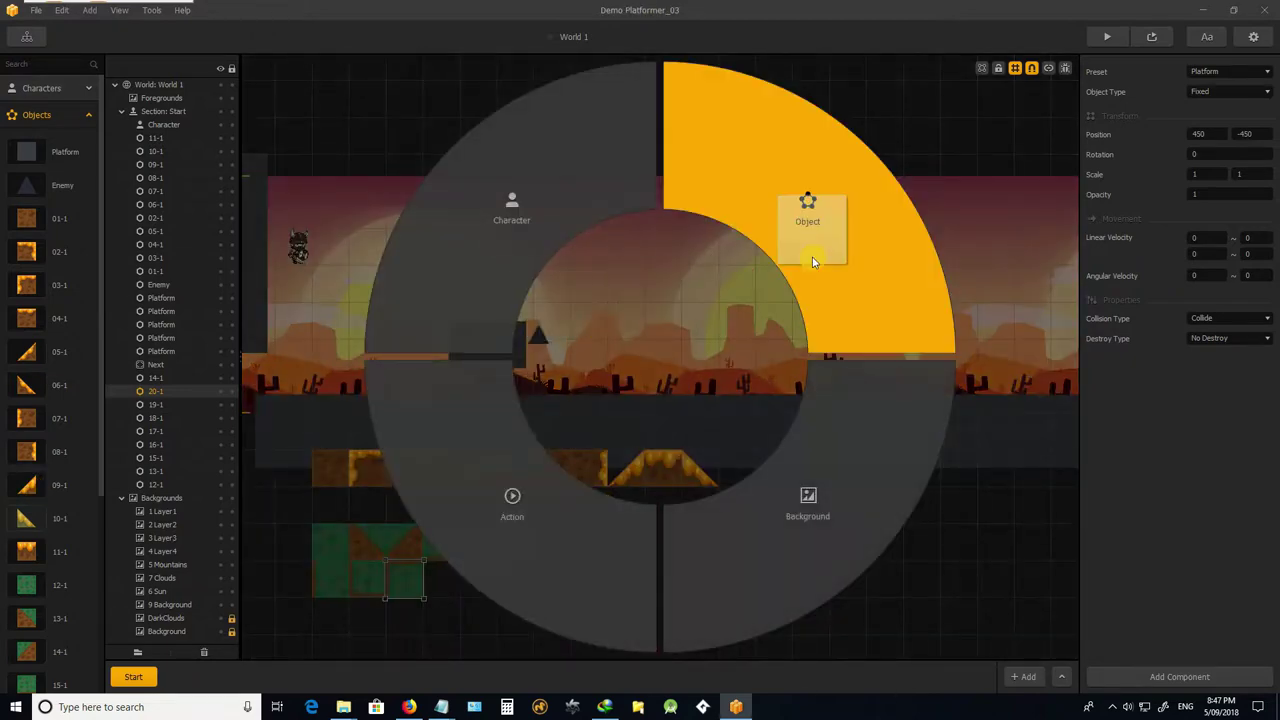
pyautogui.click(826, 327)
pyautogui.moveTo(678, 363); pyautogui.dragTo(452, 584)
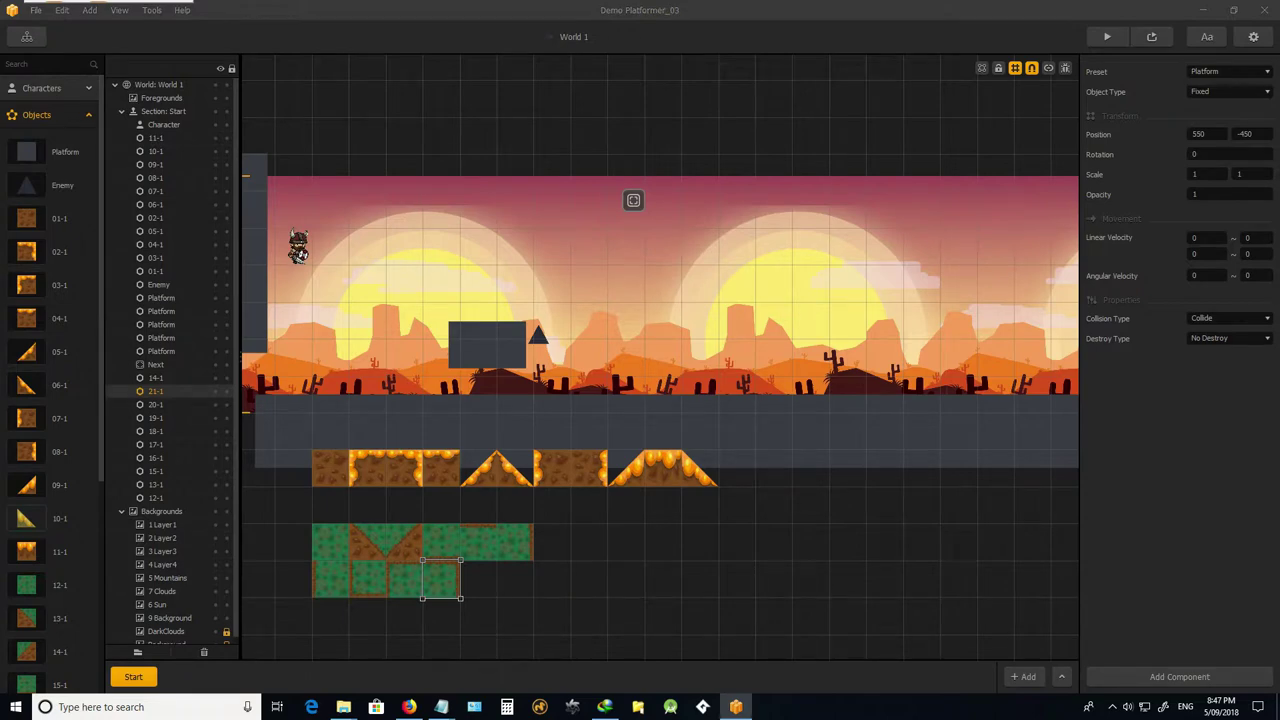
pyautogui.rightClick(594, 586)
pyautogui.click(860, 283)
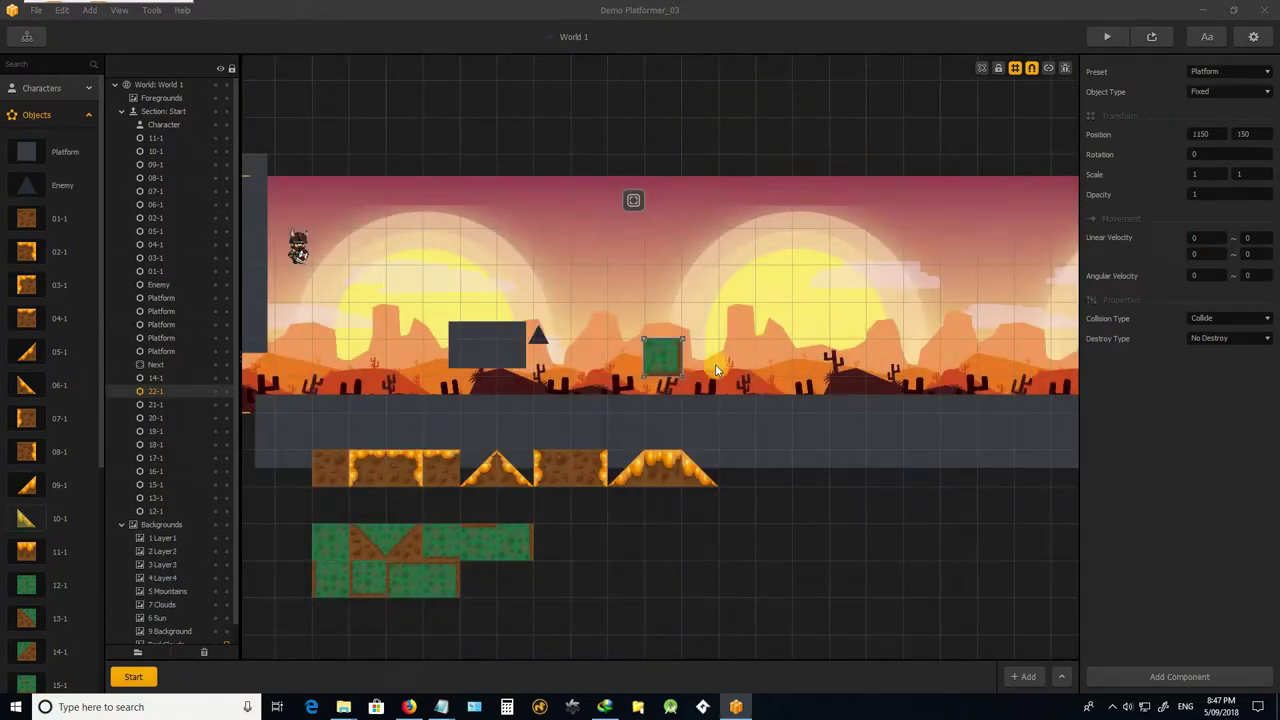
pyautogui.moveTo(665, 363); pyautogui.dragTo(476, 584)
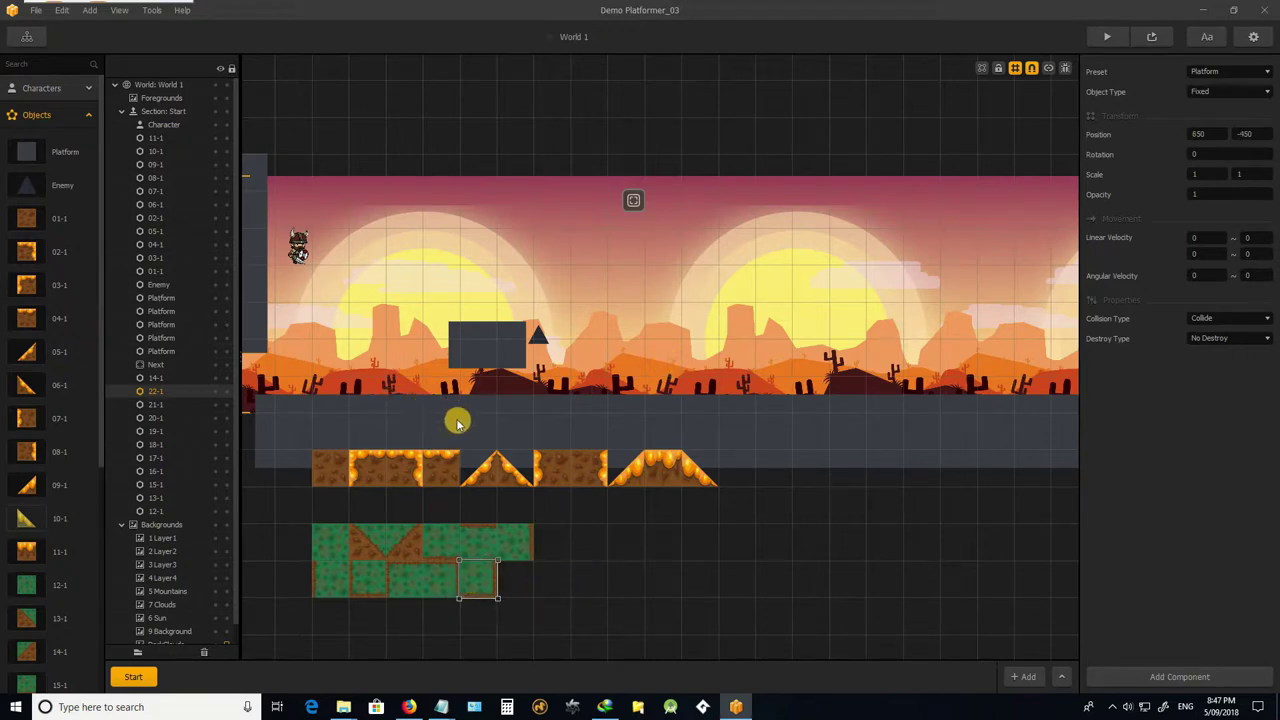
# Move the long ground platform up to position 4450, 50 so it clears the orange tile row.
pyautogui.moveTo(447, 424); pyautogui.dragTo(424, 392)
pyautogui.scroll(-1, 611, 420)
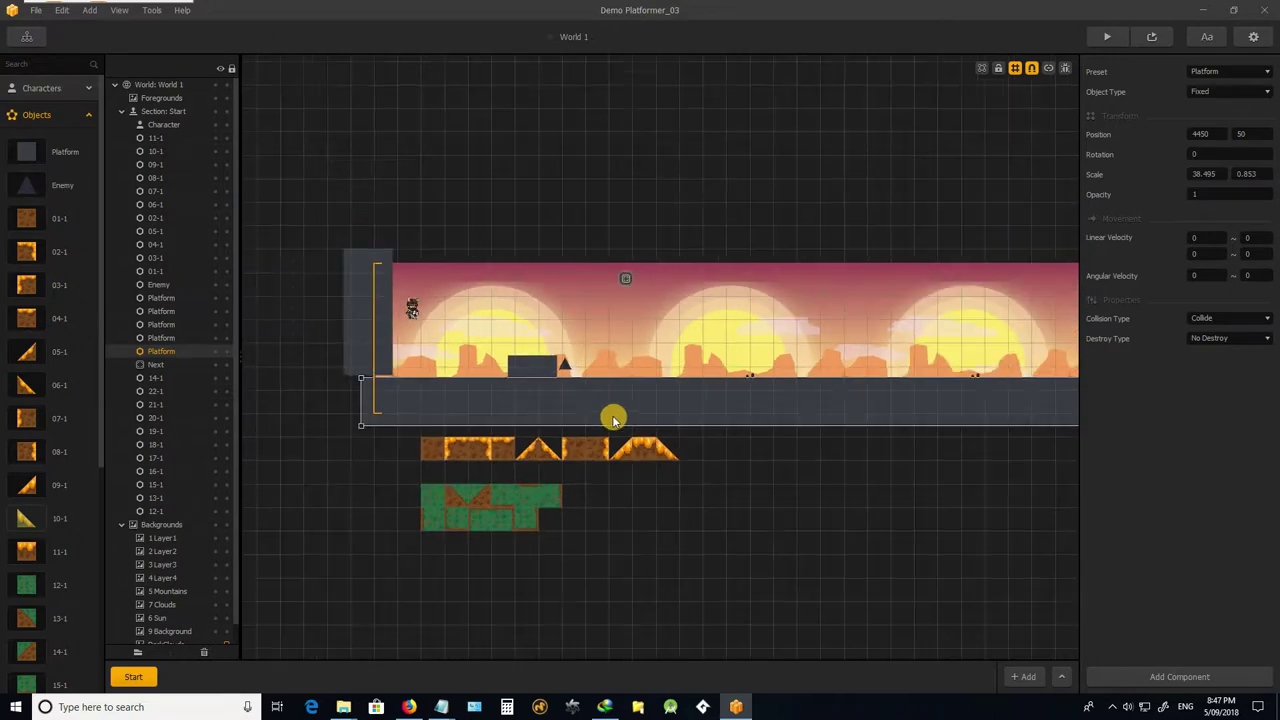
pyautogui.scroll(3, 460, 394)
pyautogui.scroll(-1, 463, 394)
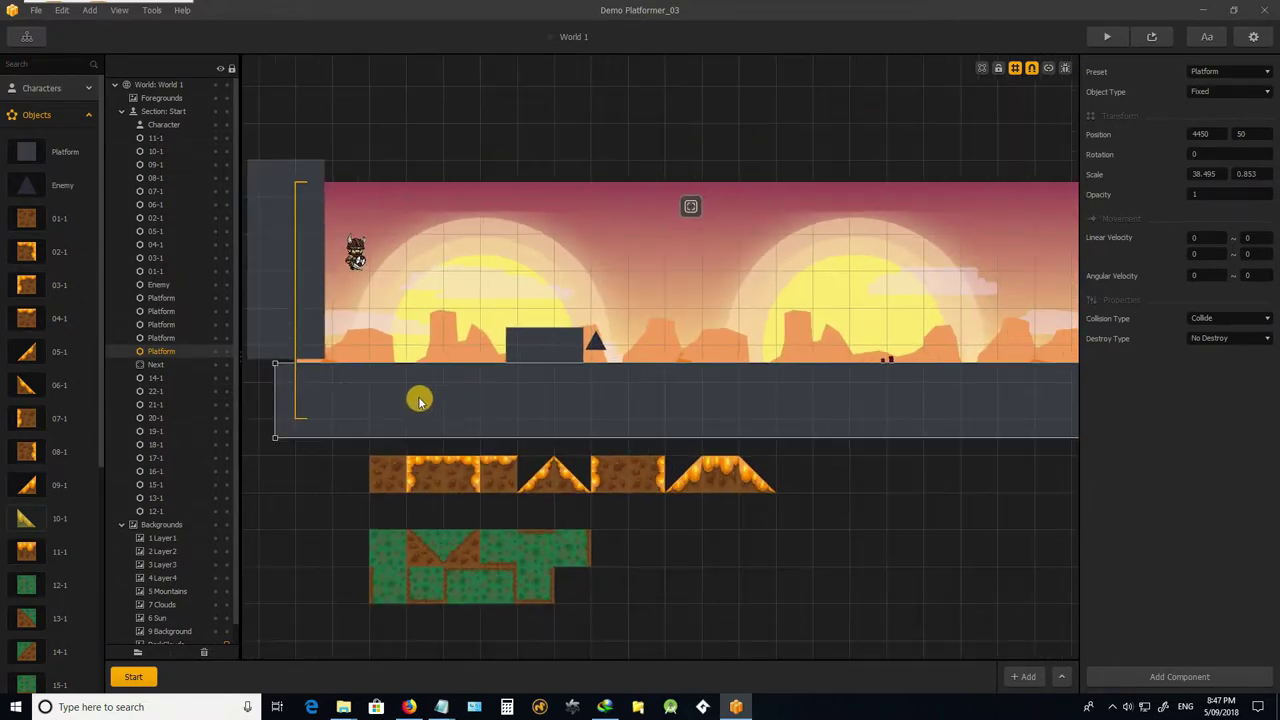
pyautogui.scroll(3, 329, 382)
pyautogui.scroll(-2, 363, 351)
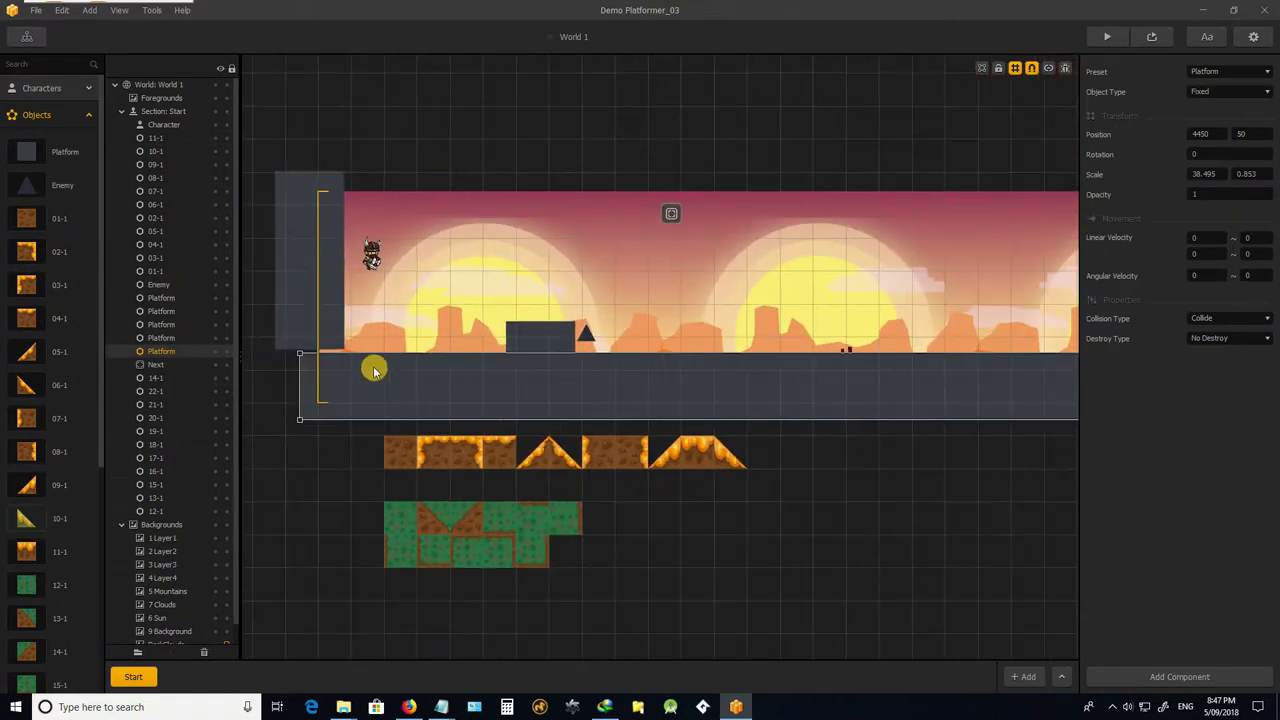
pyautogui.scroll(1, 371, 369)
pyautogui.scroll(-1, 373, 370)
pyautogui.scroll(-2, 514, 334)
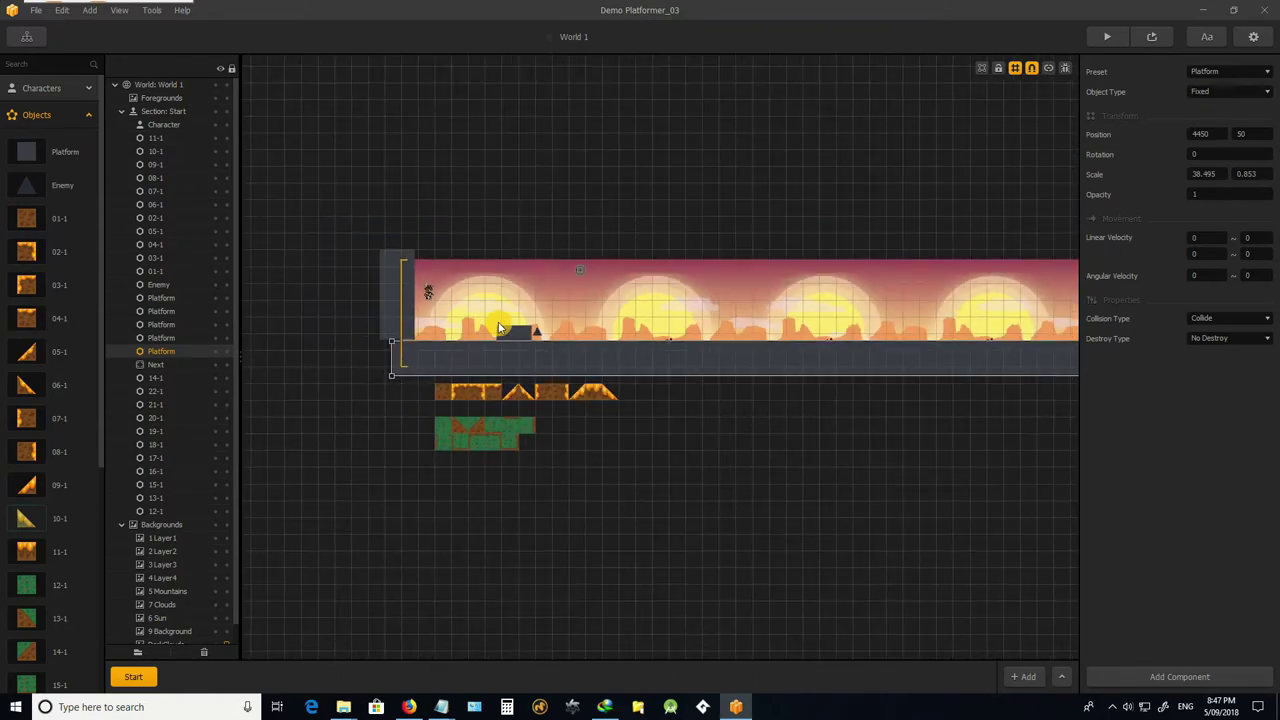
pyautogui.scroll(3, 477, 334)
pyautogui.scroll(-1, 475, 340)
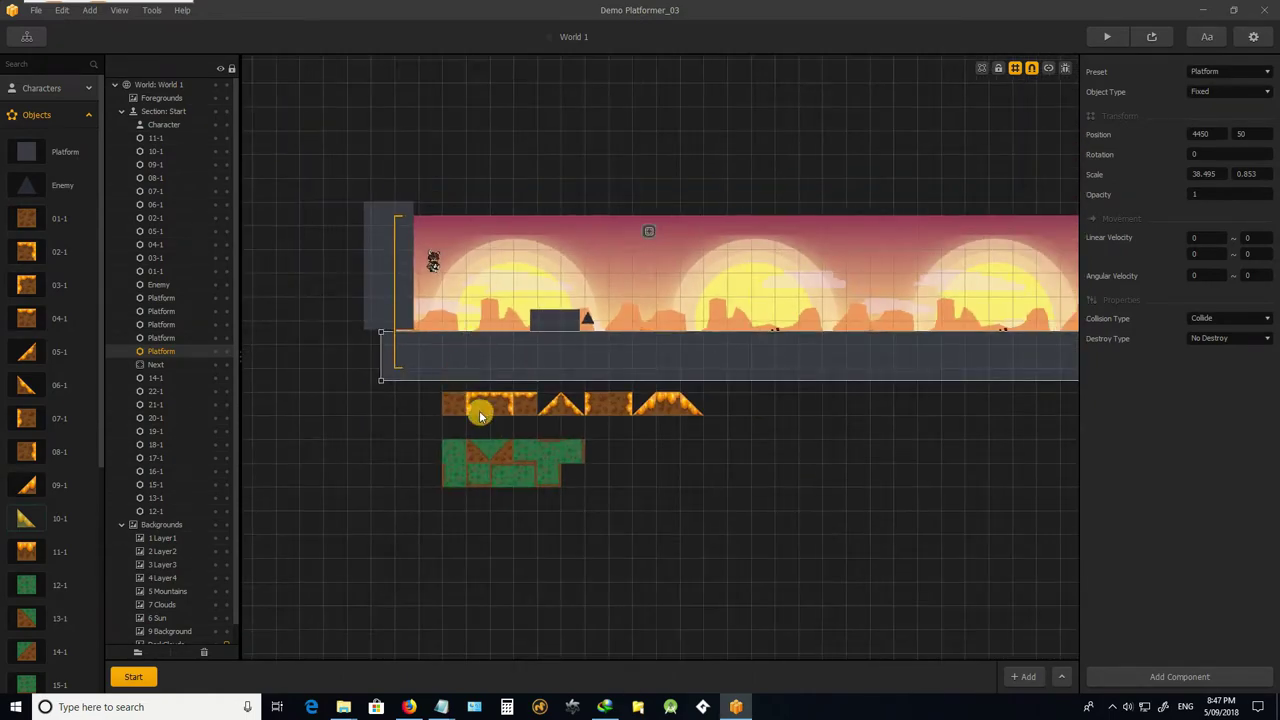
pyautogui.scroll(2, 479, 410)
pyautogui.scroll(-3, 469, 408)
pyautogui.scroll(3, 465, 411)
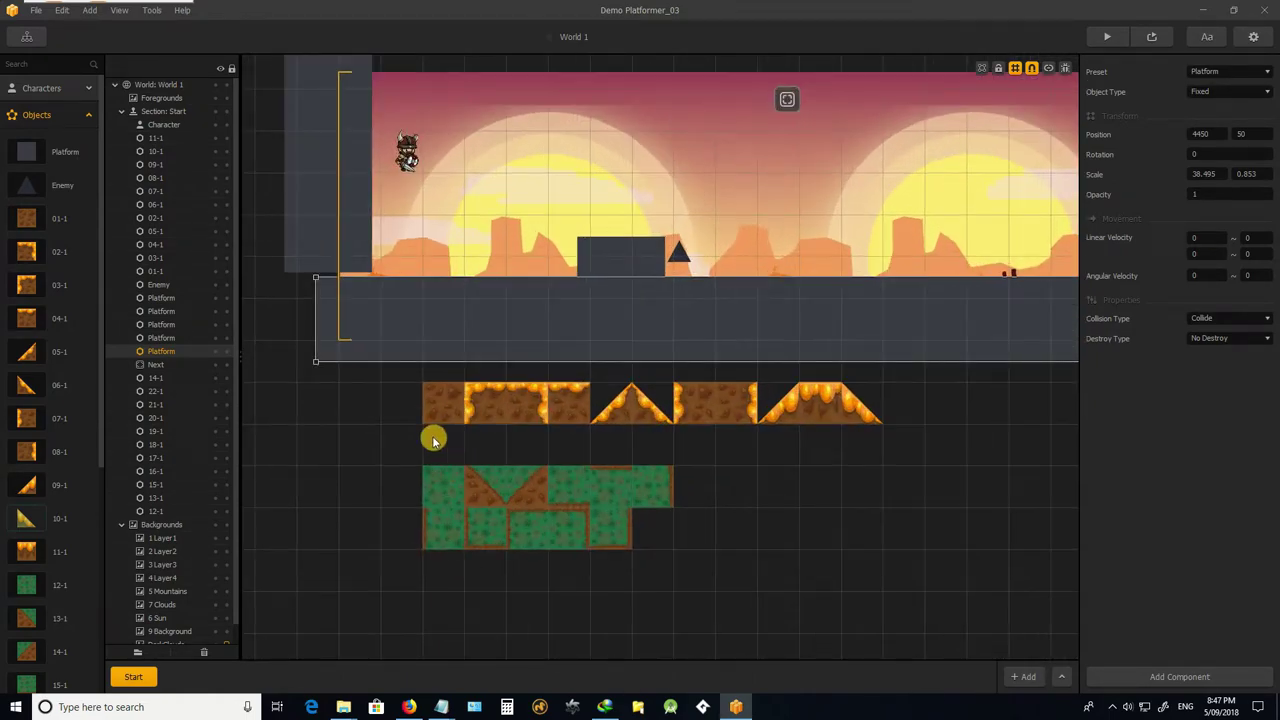
pyautogui.scroll(-2, 433, 440)
pyautogui.scroll(4, 460, 414)
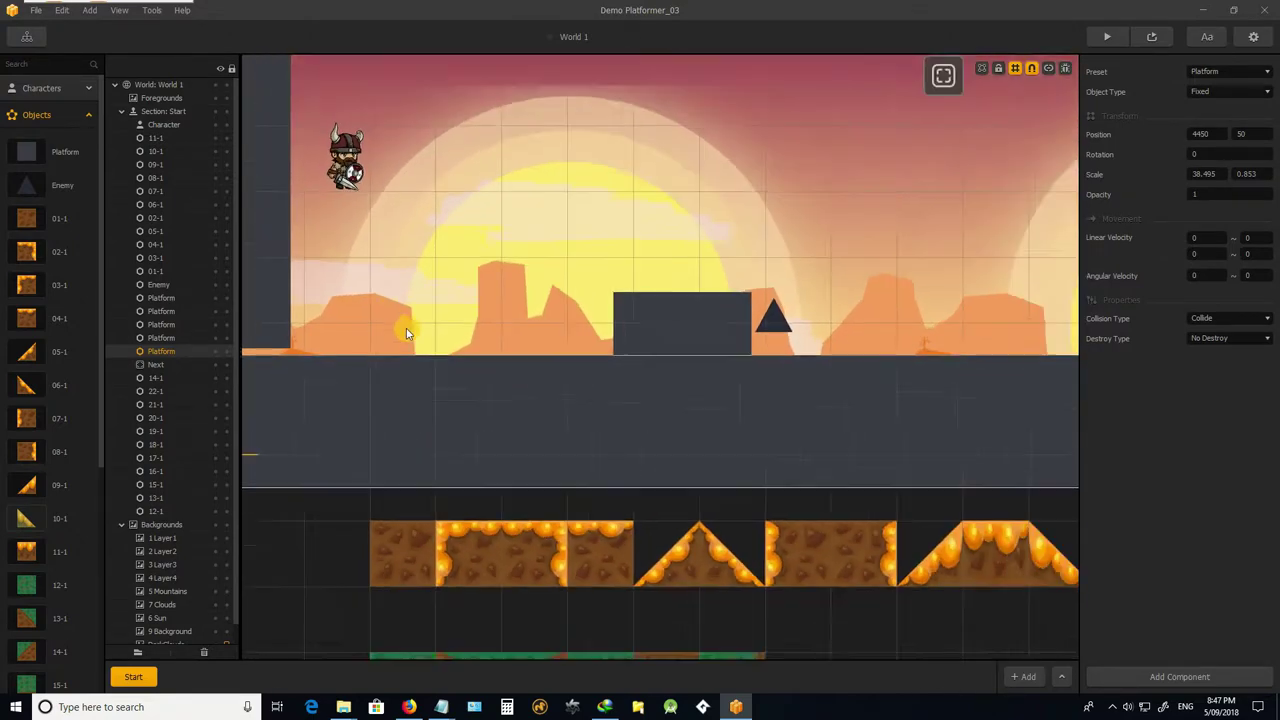
pyautogui.scroll(-2, 407, 331)
pyautogui.scroll(3, 407, 330)
pyautogui.scroll(-2, 453, 317)
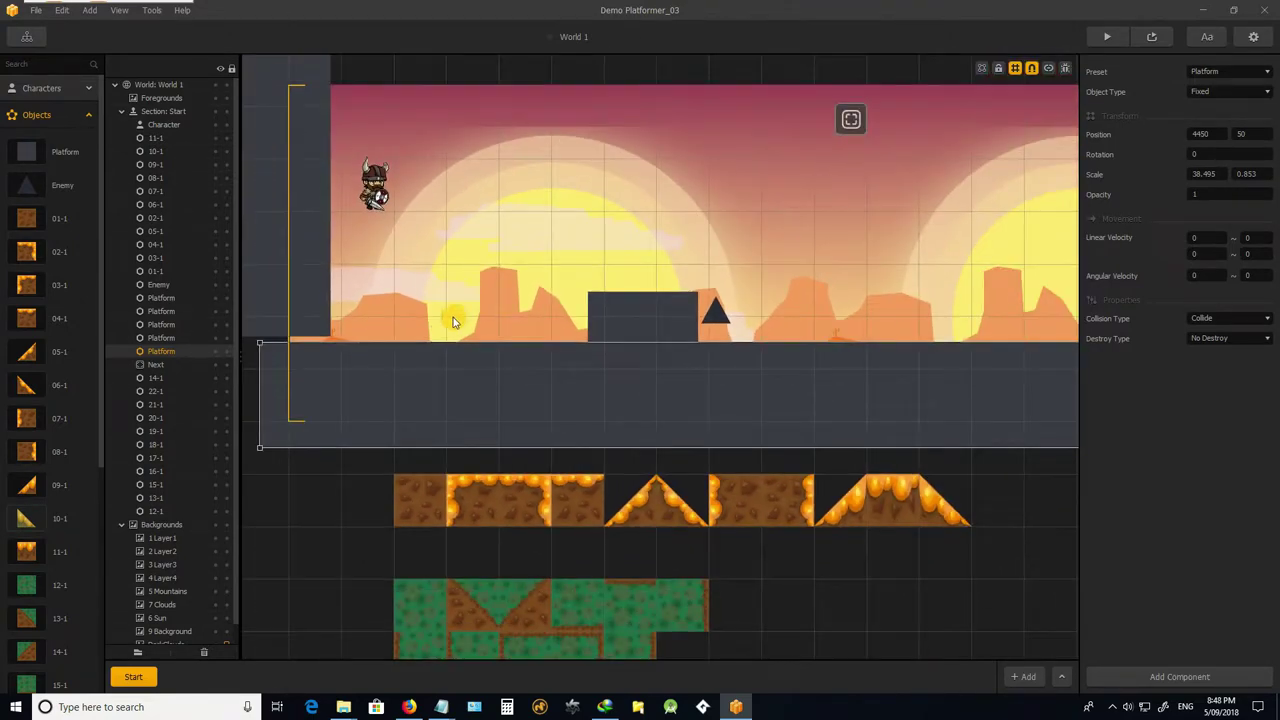
pyautogui.scroll(1, 389, 327)
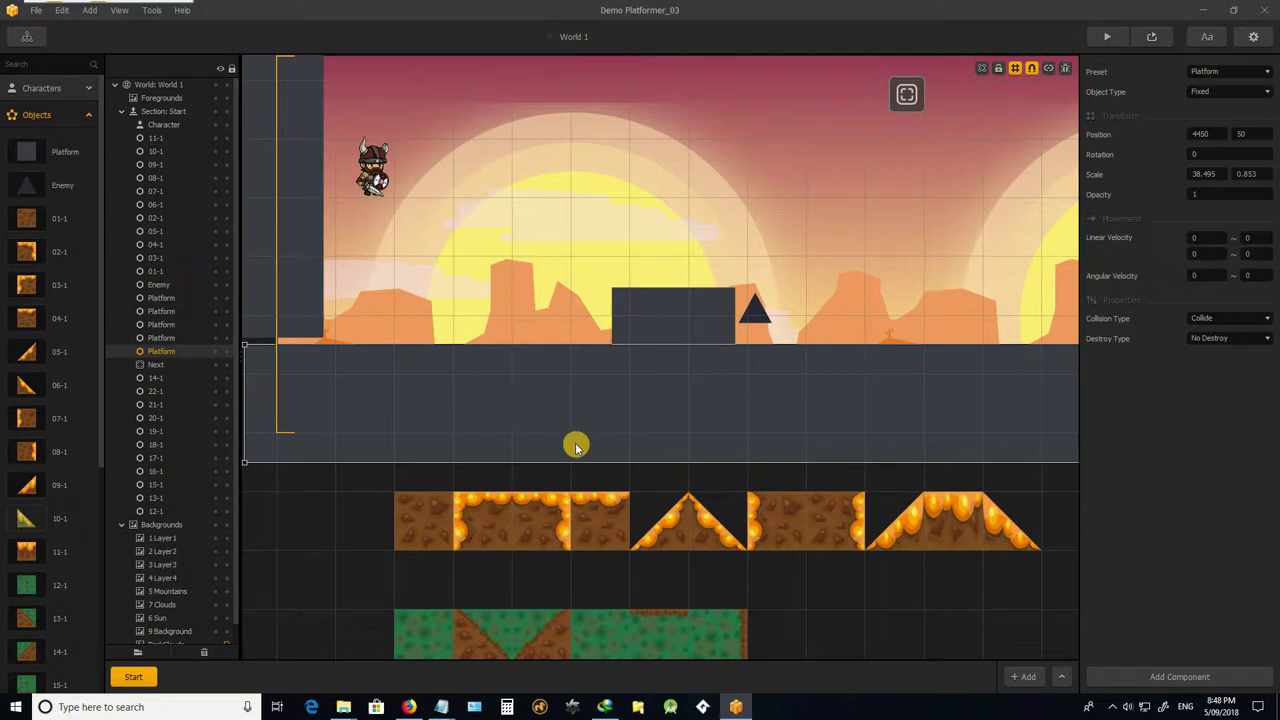
pyautogui.scroll(-2, 877, 563)
pyautogui.scroll(3, 669, 522)
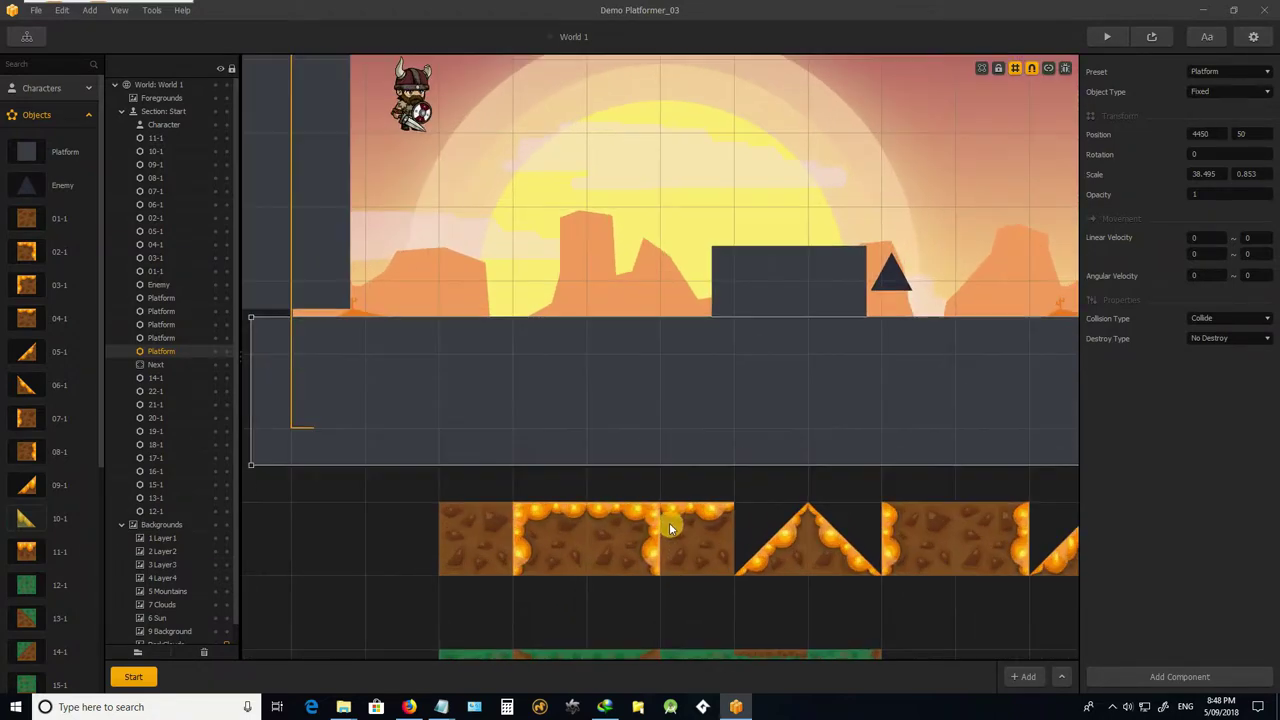
pyautogui.scroll(-2, 623, 504)
pyautogui.scroll(1, 694, 523)
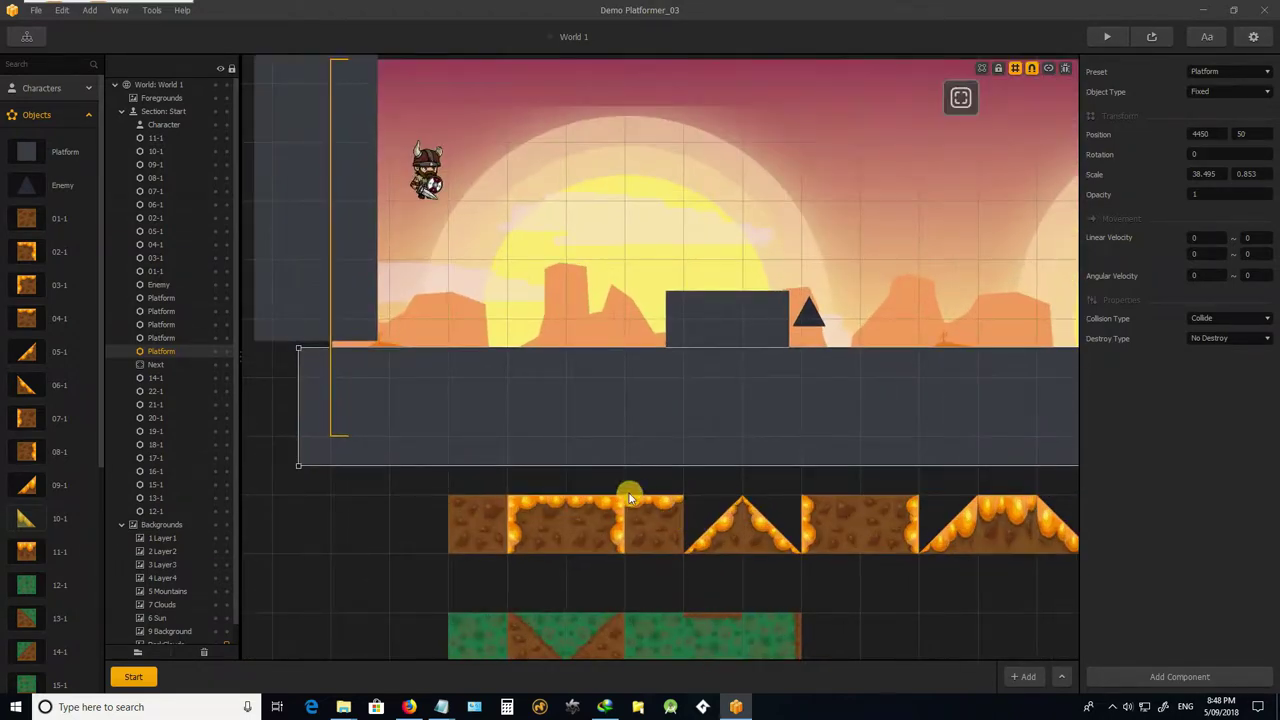
# Duplicate tile 04-1 to 150, 150 and repeat the copies rightward into a five-tile ground row reaching 550, 150.
pyautogui.moveTo(655, 527)
pyautogui.mouseDown()
pyautogui.moveTo(589, 334)
pyautogui.moveTo(686, 477)
pyautogui.moveTo(657, 527)
pyautogui.mouseUp()
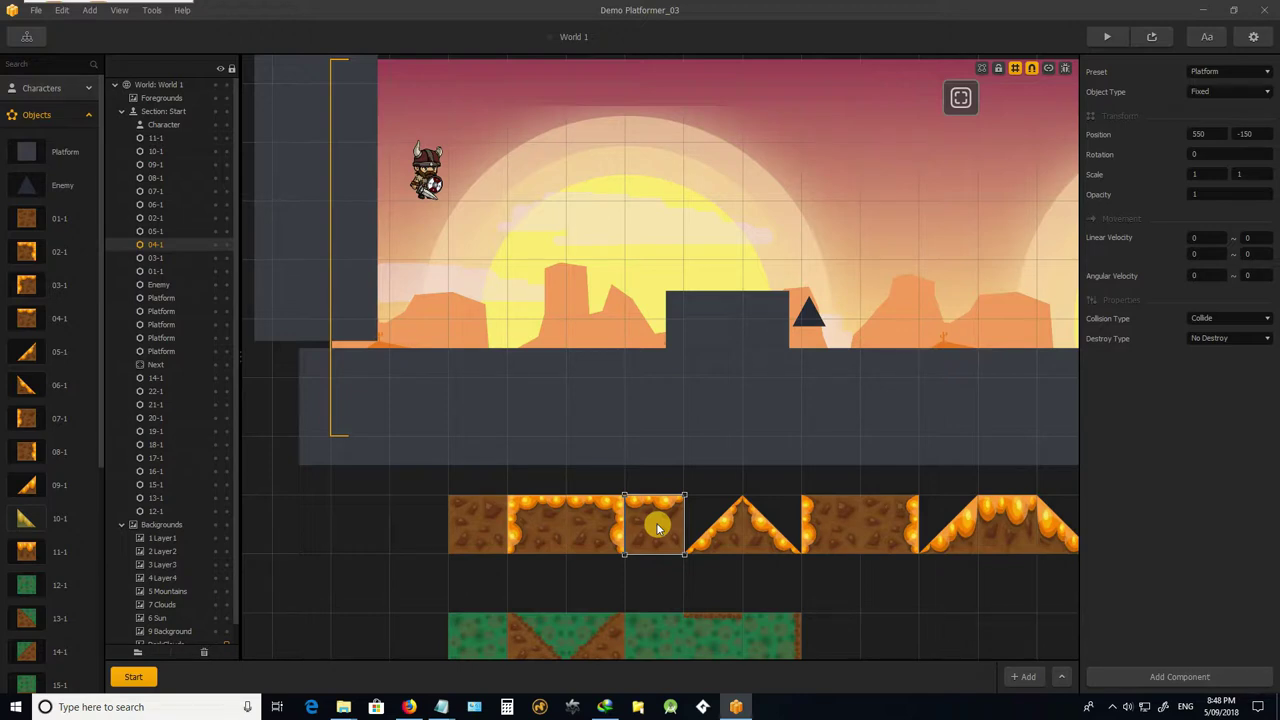
pyautogui.hotkey('ctrl', 'd')
pyautogui.moveTo(651, 466); pyautogui.dragTo(422, 344)
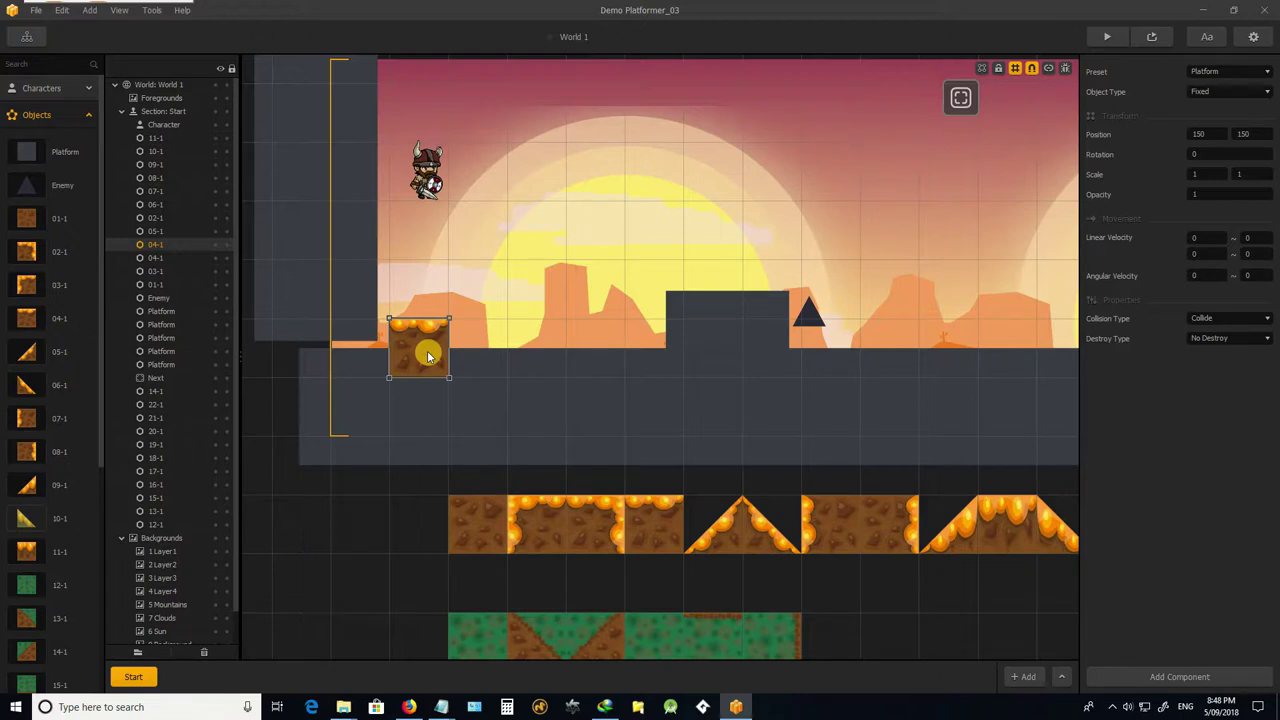
pyautogui.hotkey('ctrl', 'd')
pyautogui.hotkey('ctrl', 'd')
pyautogui.hotkey('ctrl', 'd')
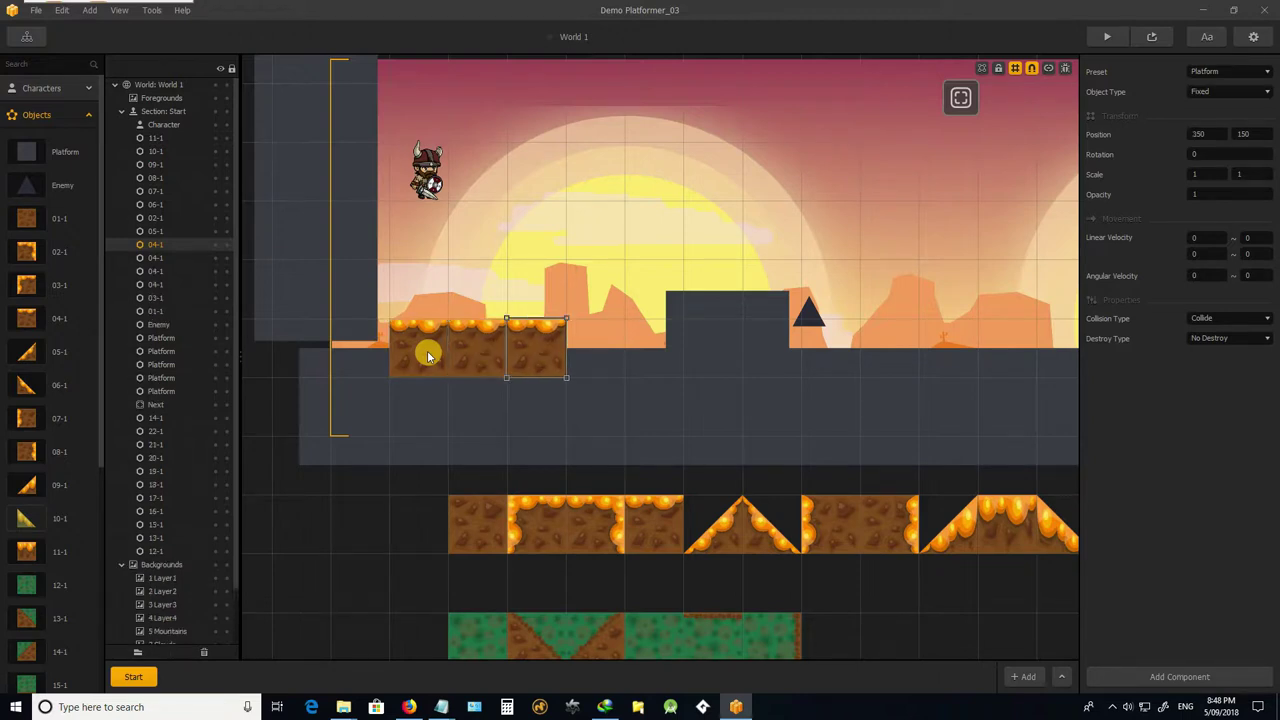
pyautogui.hotkey('ctrl', 'd')
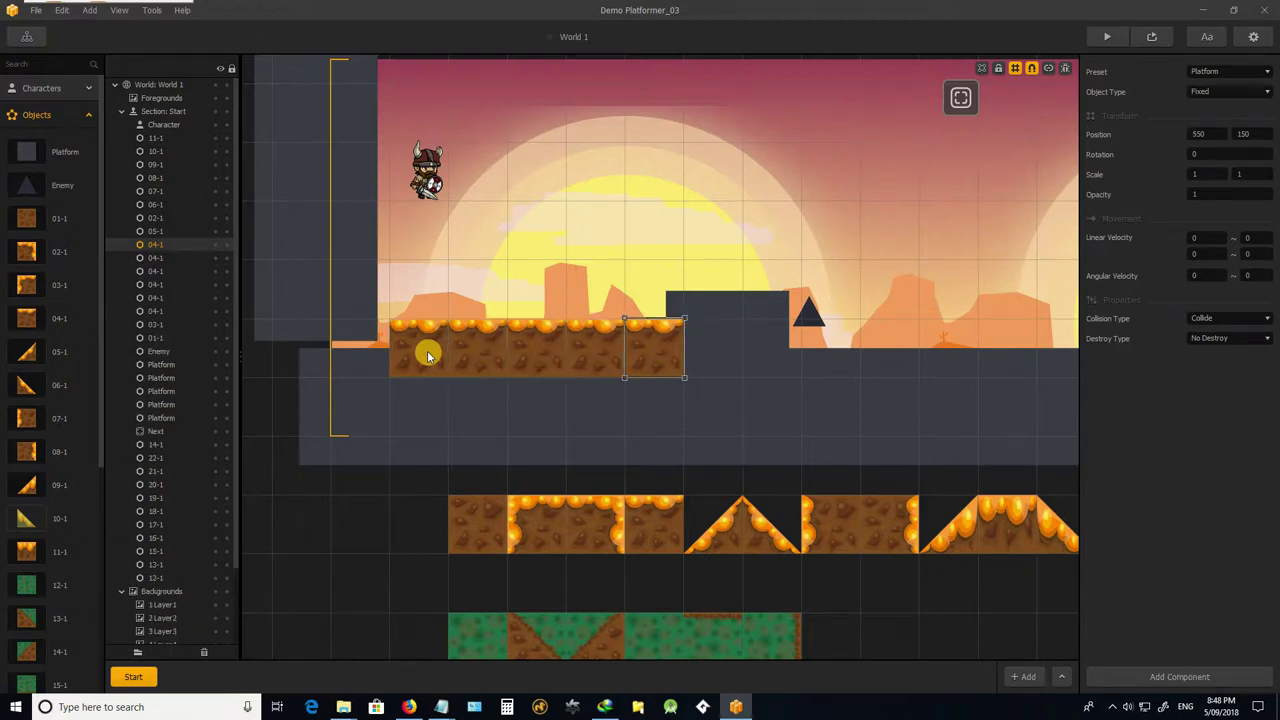
# Place a duplicate of the 05-1 slope at 650, 250 and move the enemy out of the way to 850, 550.
pyautogui.click(717, 543)
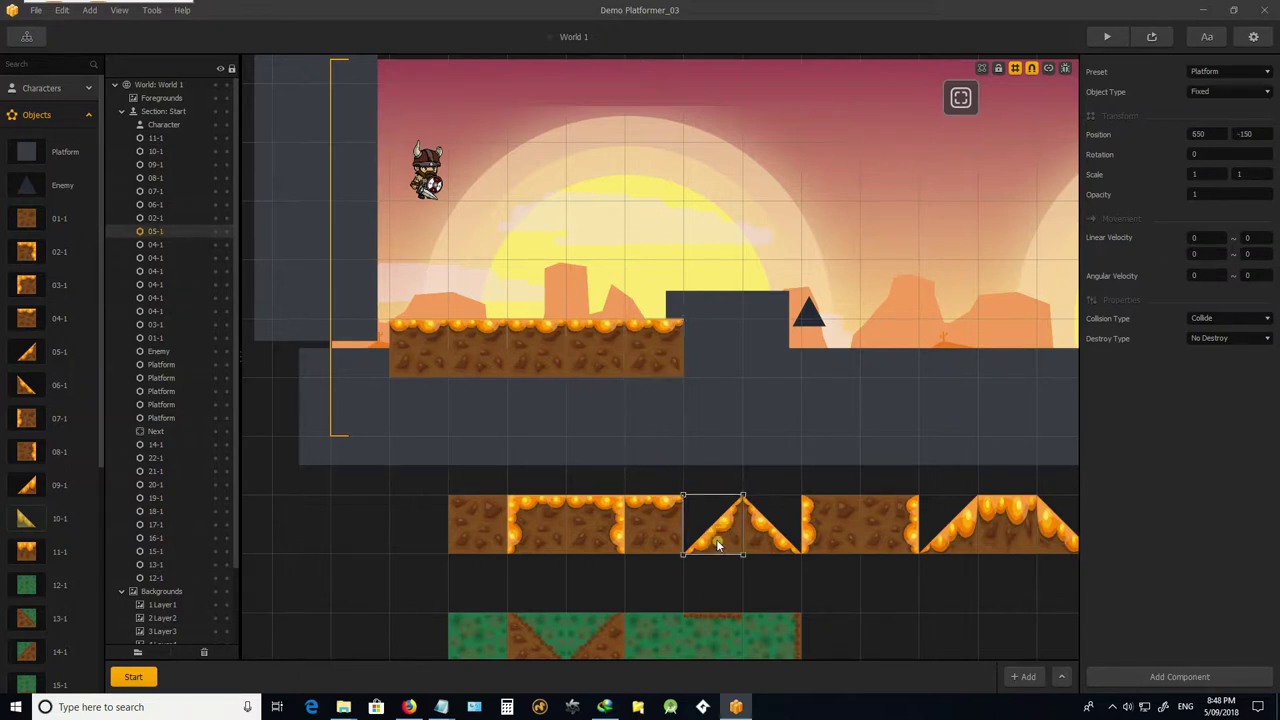
pyautogui.hotkey('ctrl', 'd')
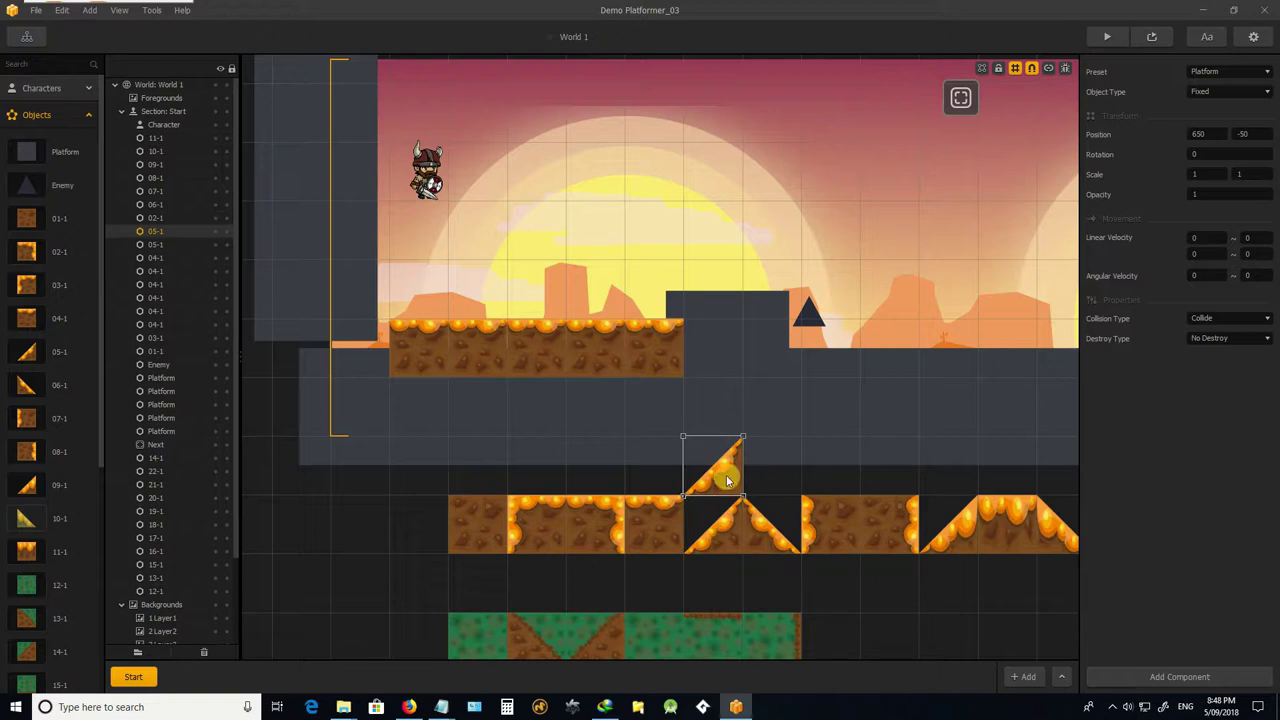
pyautogui.moveTo(727, 481); pyautogui.dragTo(724, 292)
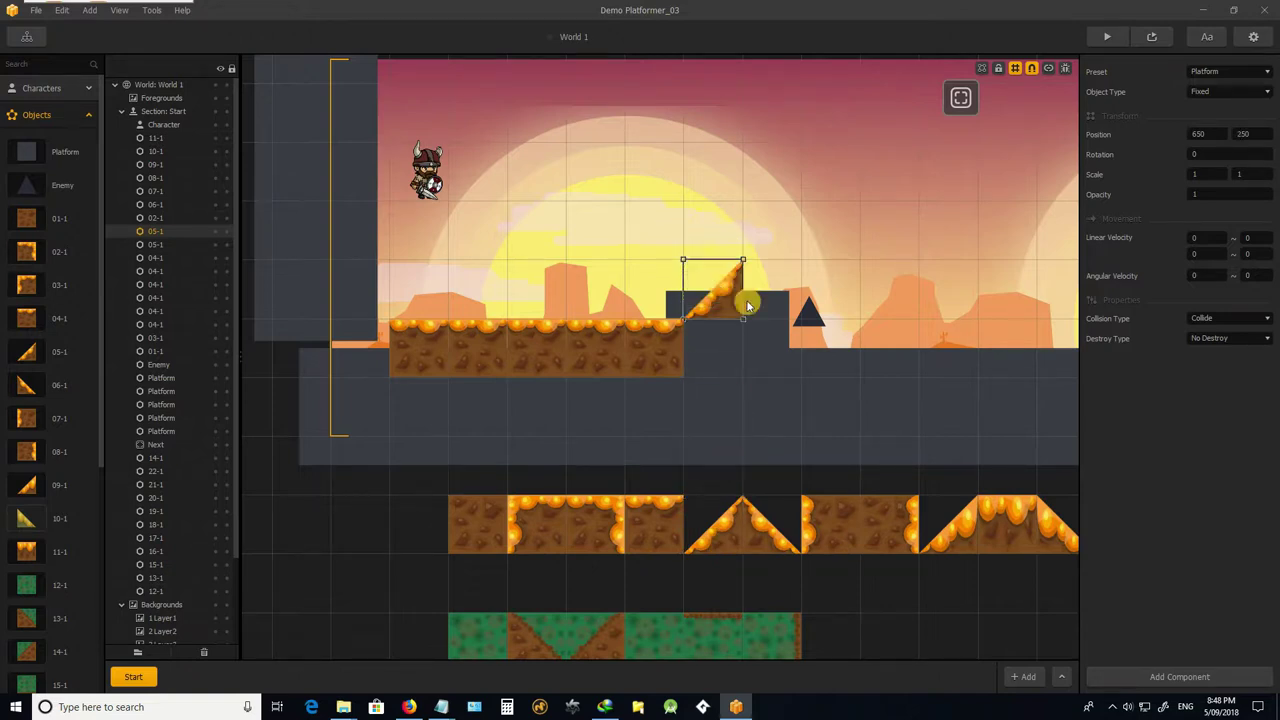
pyautogui.moveTo(808, 308); pyautogui.dragTo(833, 116)
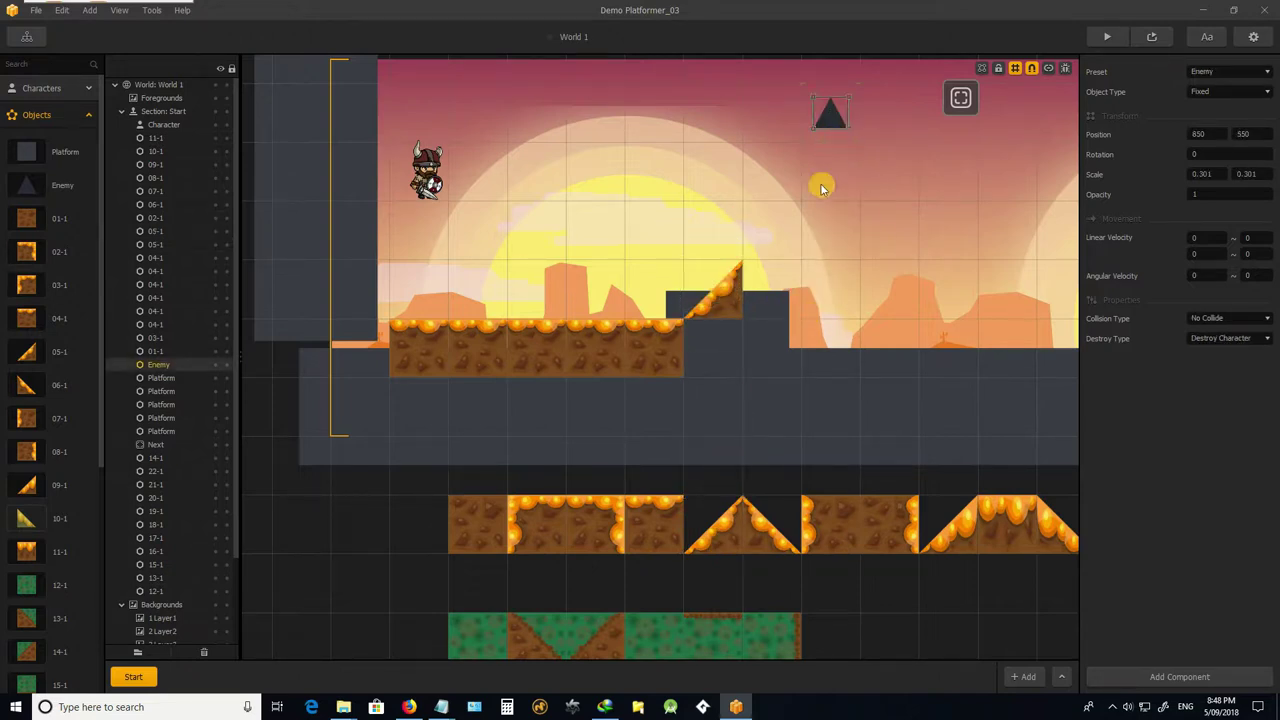
# Duplicate the plain dirt tile 01-1 and place the copy beneath the slope at 650, 150.
pyautogui.click(480, 530)
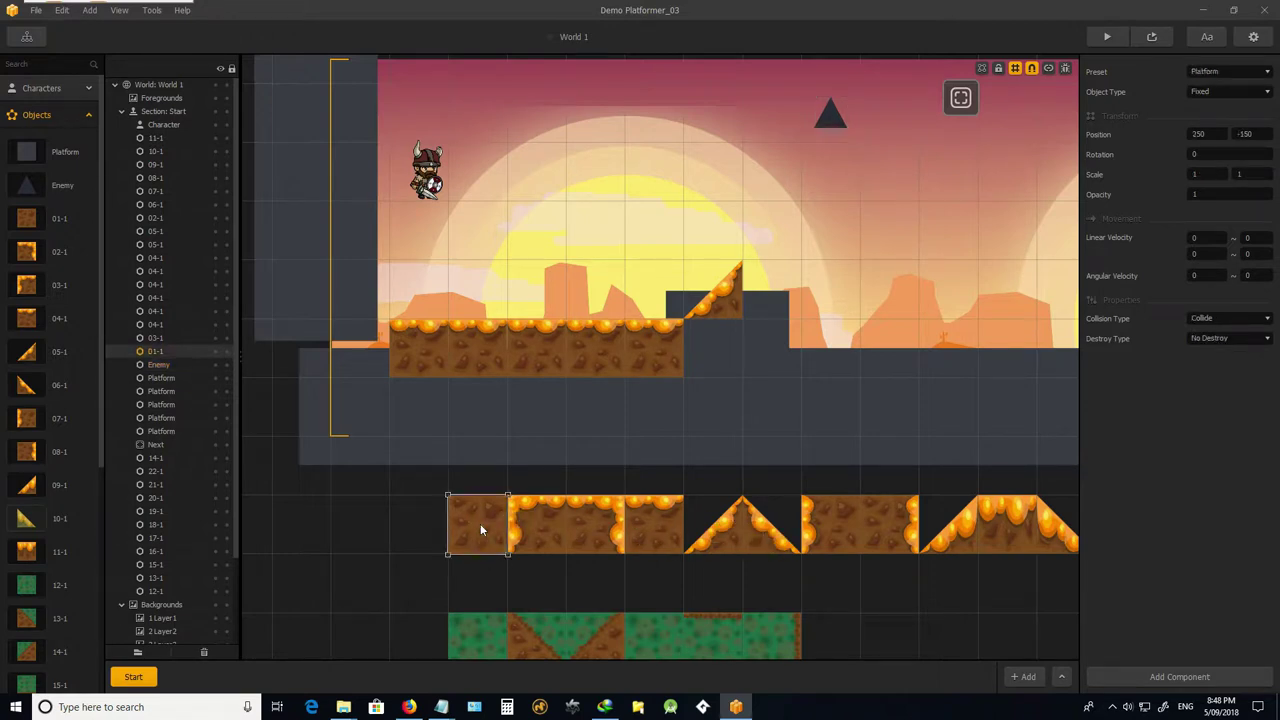
pyautogui.hotkey('ctrl', 'd')
pyautogui.moveTo(476, 458); pyautogui.dragTo(704, 418)
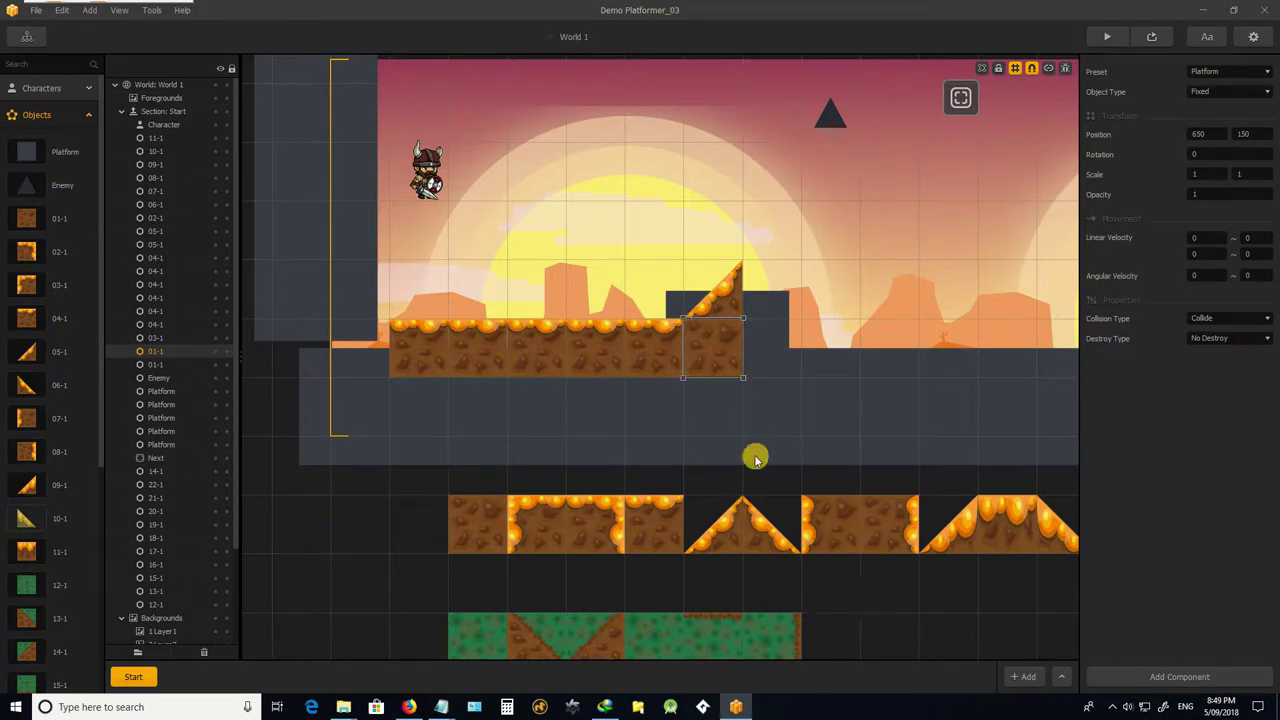
pyautogui.moveTo(746, 340); pyautogui.dragTo(737, 338)
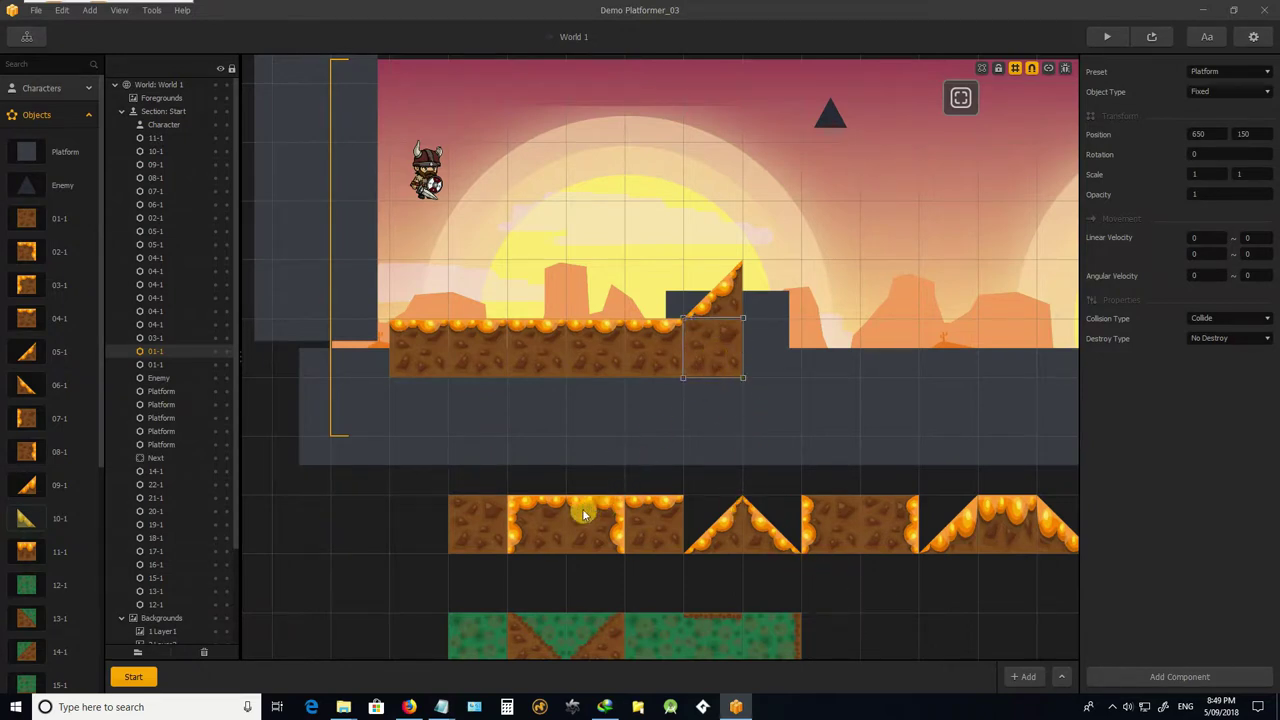
# Complete the hilltop with a copy of 04-1 at 750, 250 and a copy of the 06-1 downward slope at 850, 250.
pyautogui.click(645, 347)
pyautogui.moveTo(645, 347); pyautogui.dragTo(810, 286)
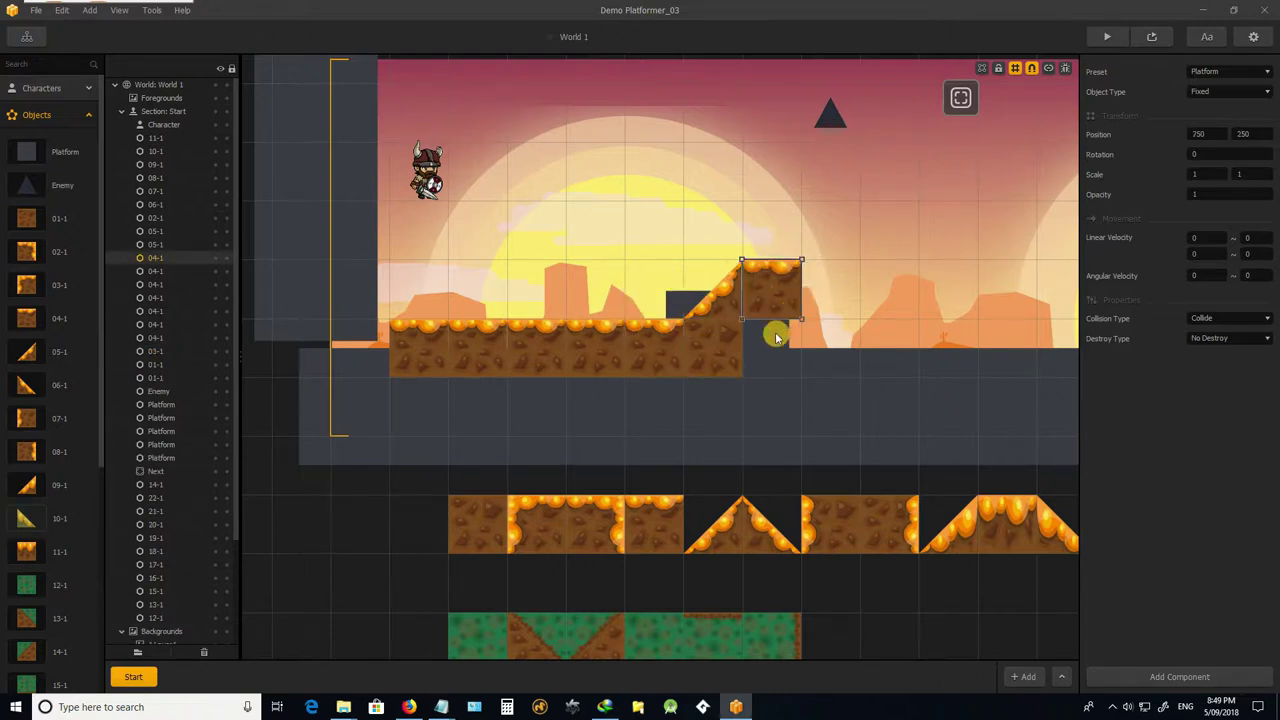
pyautogui.click(763, 537)
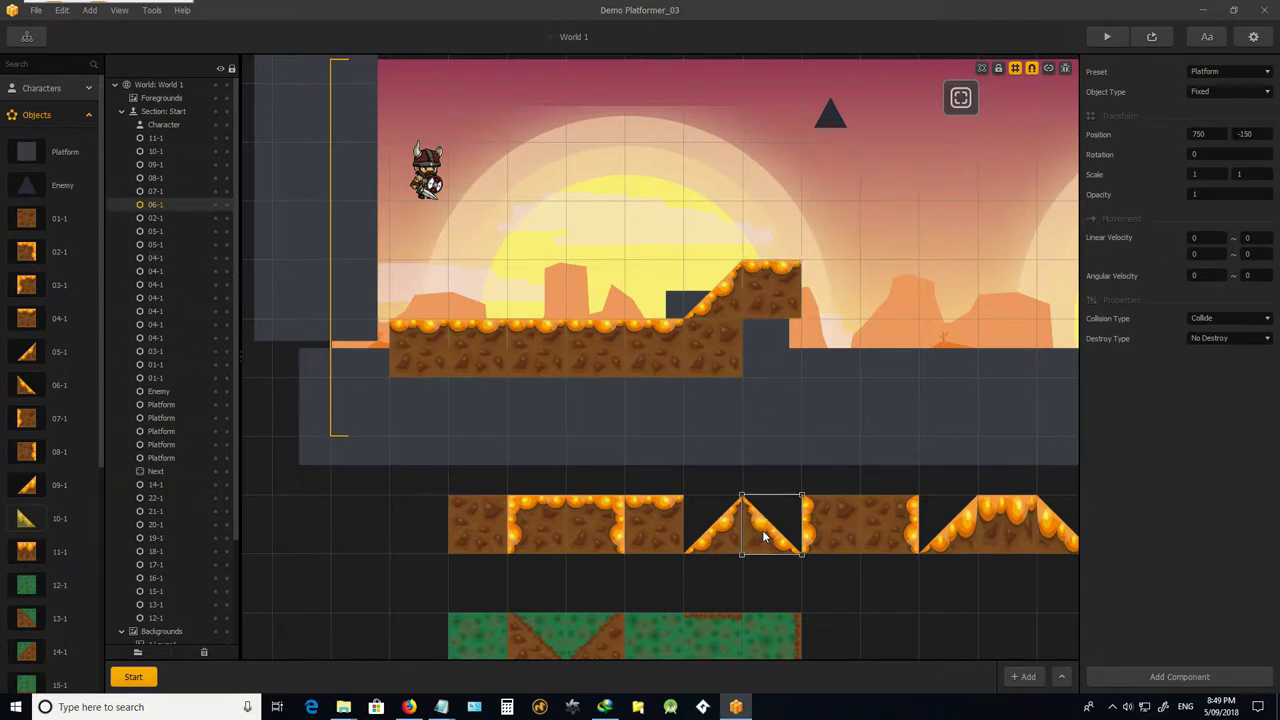
pyautogui.keyDown('alt'); pyautogui.moveTo(763, 537); pyautogui.dragTo(844, 288); pyautogui.keyUp('alt')
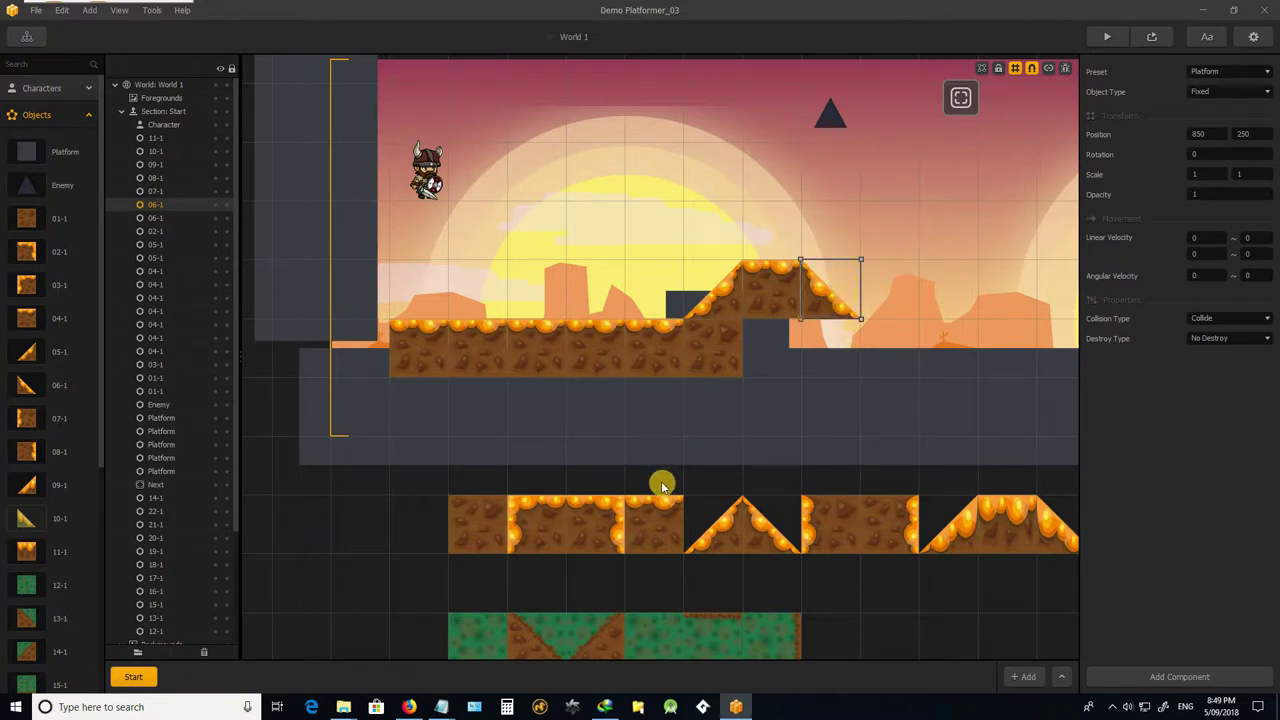
# Duplicate the dirt tile 01-1 under the hill twice, filling positions 750, 150 and 850, 150.
pyautogui.click(730, 357)
pyautogui.hotkey('ctrl', 'd')
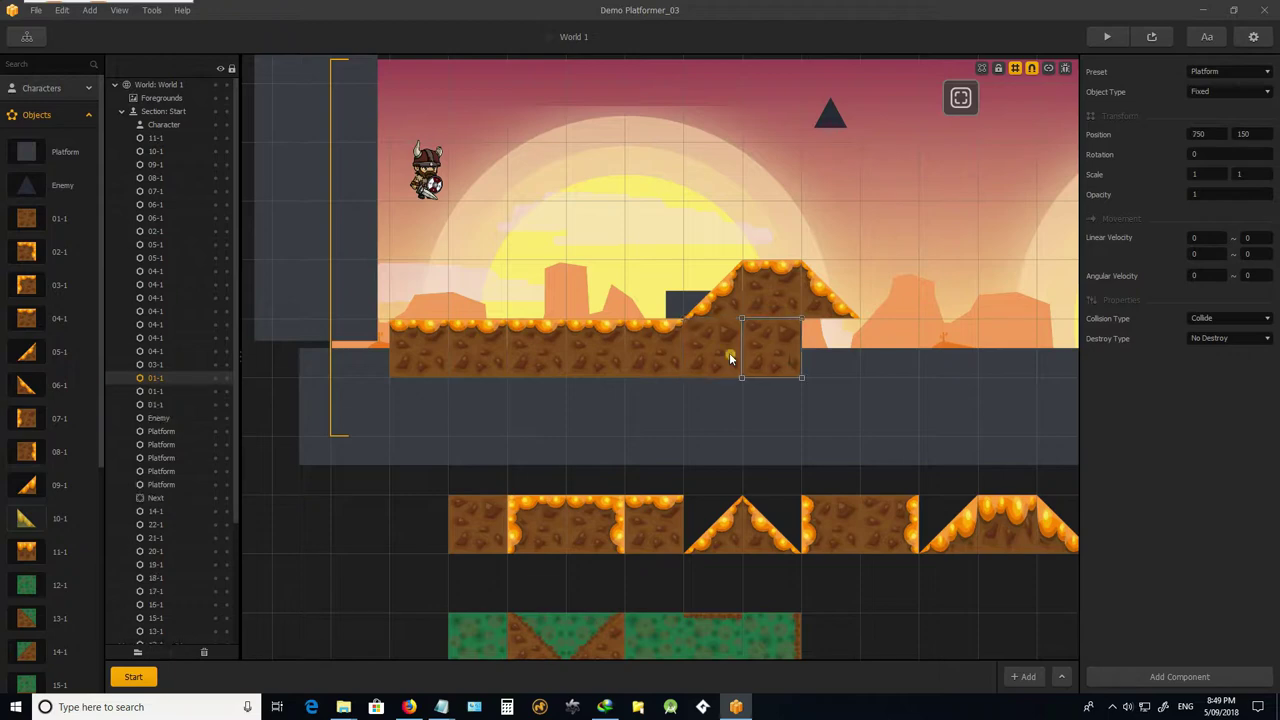
pyautogui.hotkey('ctrl', 'd')
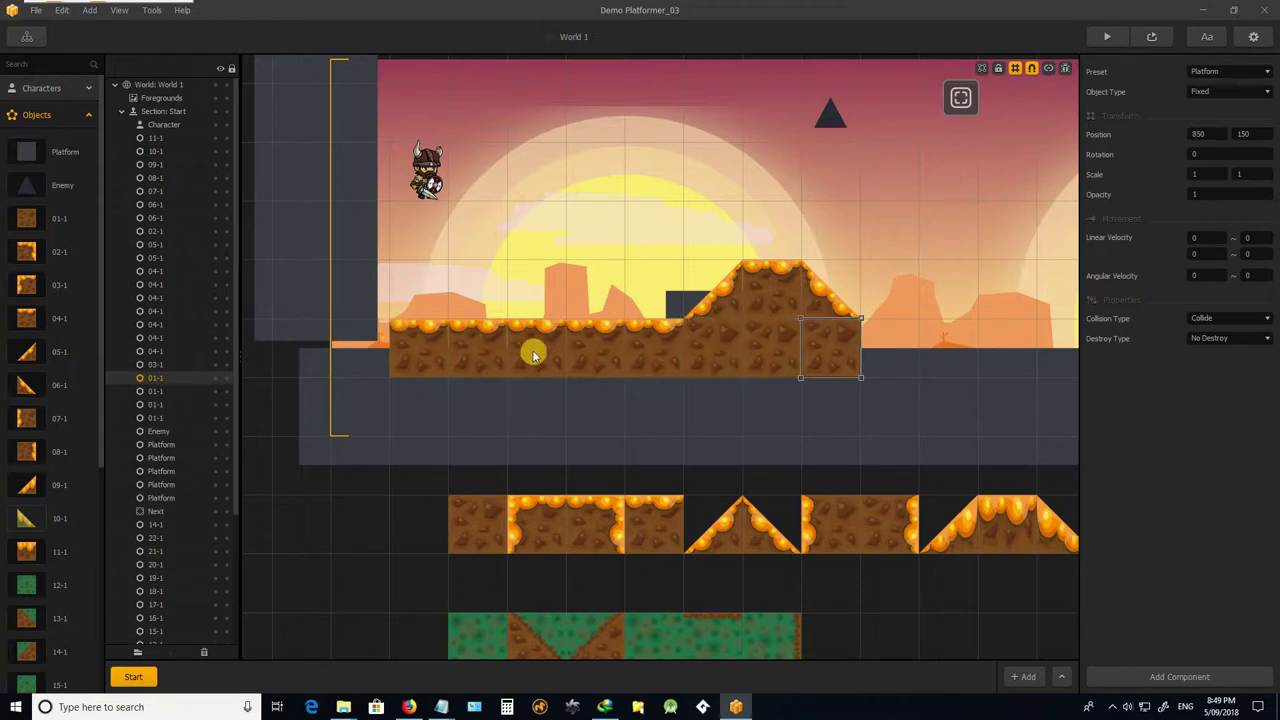
# Duplicate the 01-1 tile from the tile palette row and place the copy below the first ground tile at 150, 50.
pyautogui.scroll(-2, 694, 314)
pyautogui.scroll(3, 700, 314)
pyautogui.scroll(-2, 699, 314)
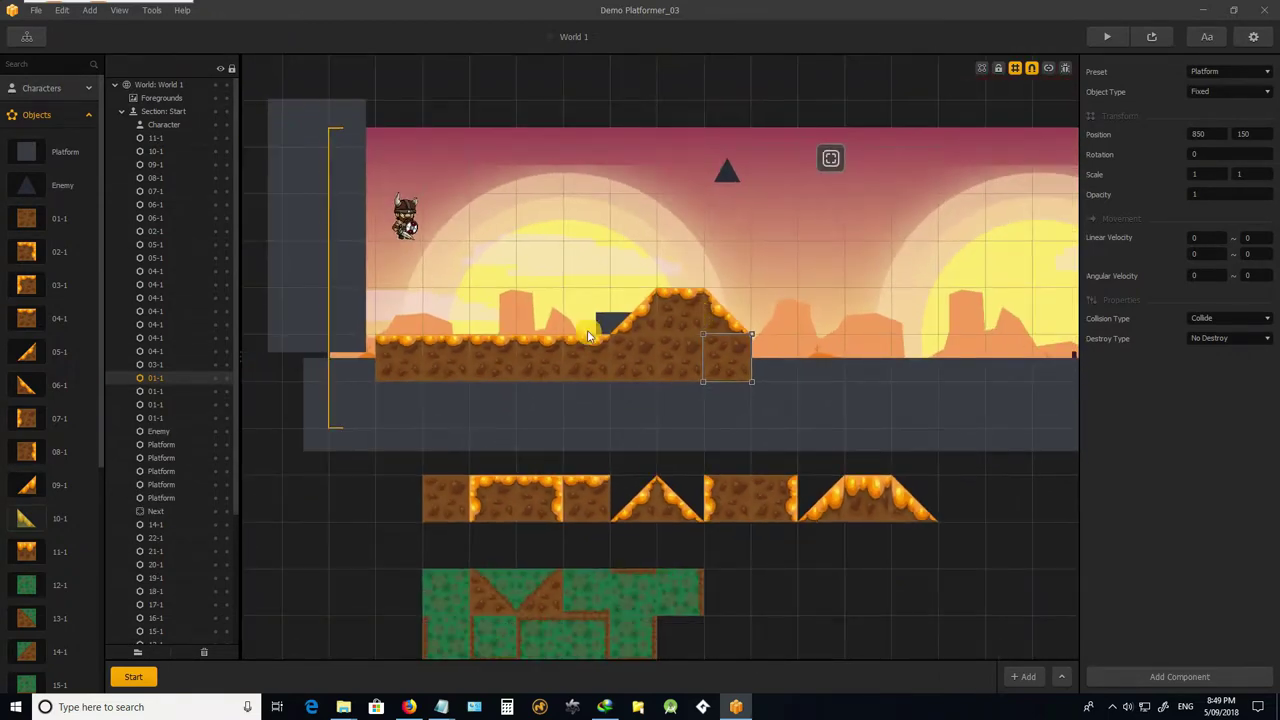
pyautogui.scroll(2, 589, 333)
pyautogui.click(388, 380)
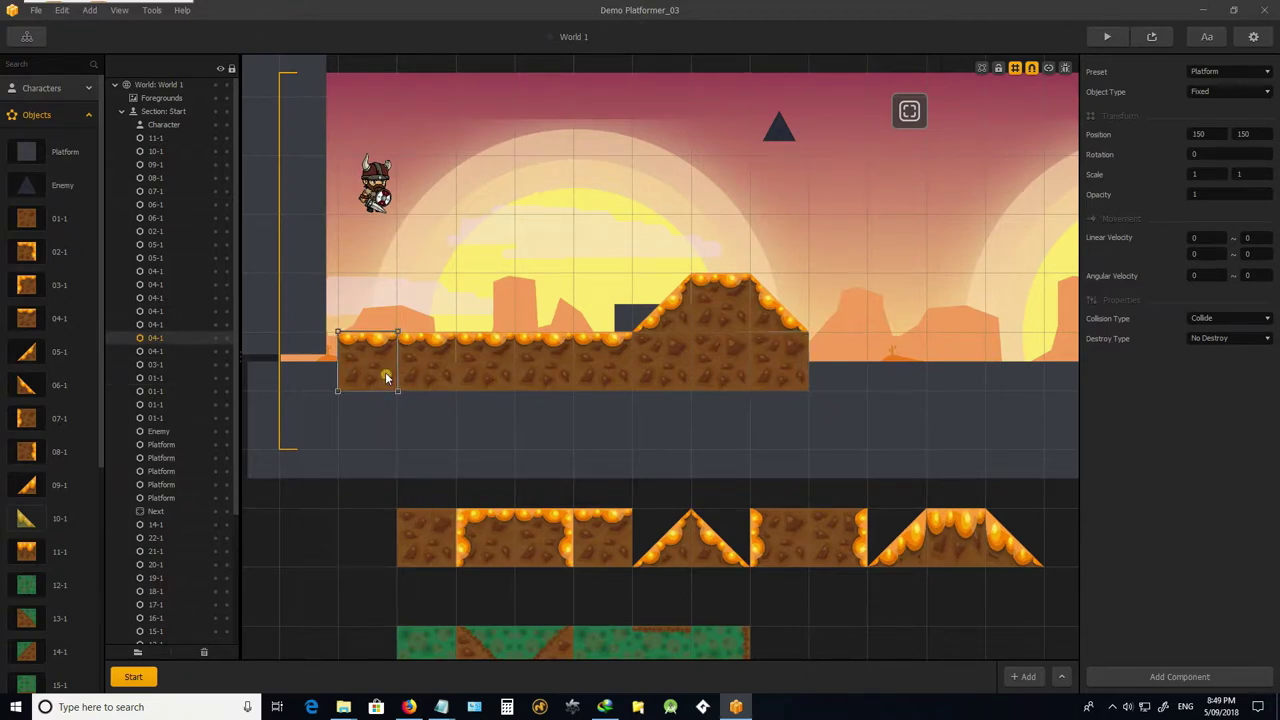
pyautogui.click(410, 546)
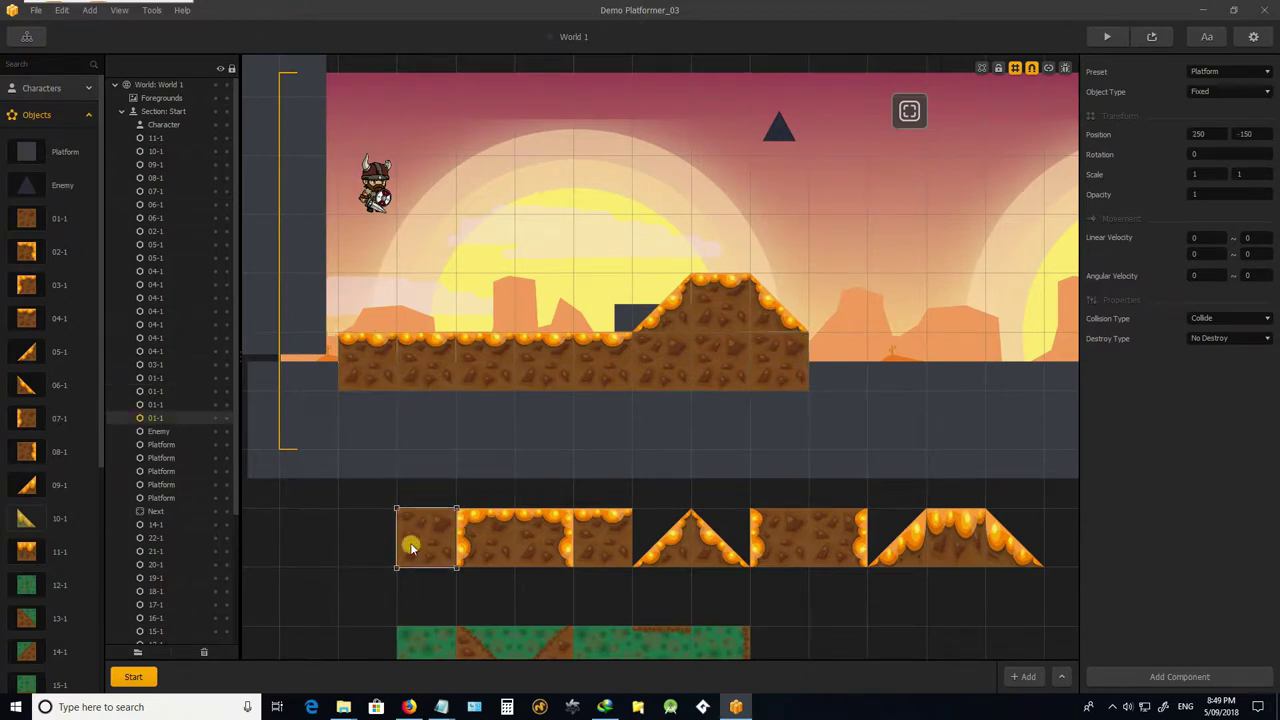
pyautogui.hotkey('ctrl', 'd')
pyautogui.moveTo(428, 478); pyautogui.dragTo(372, 420)
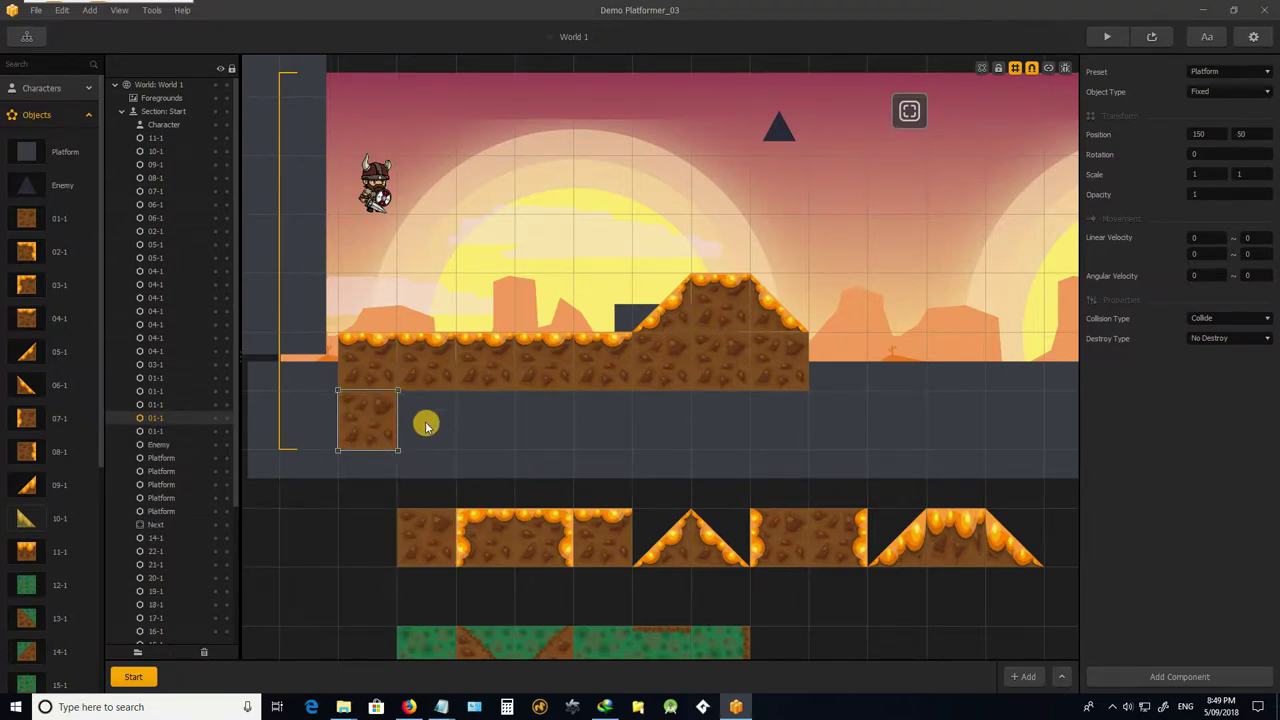
# Duplicate the dirt tile 01-1 along the bottom row eight times, filling positions 250, 50 through 950, 50.
pyautogui.hotkey('ctrl', 'd')
pyautogui.hotkey('ctrl', 'd')
pyautogui.hotkey('ctrl', 'd')
pyautogui.hotkey('ctrl', 'd')
pyautogui.hotkey('ctrl', 'd')
pyautogui.hotkey('ctrl', 'd')
pyautogui.hotkey('ctrl', 'd')
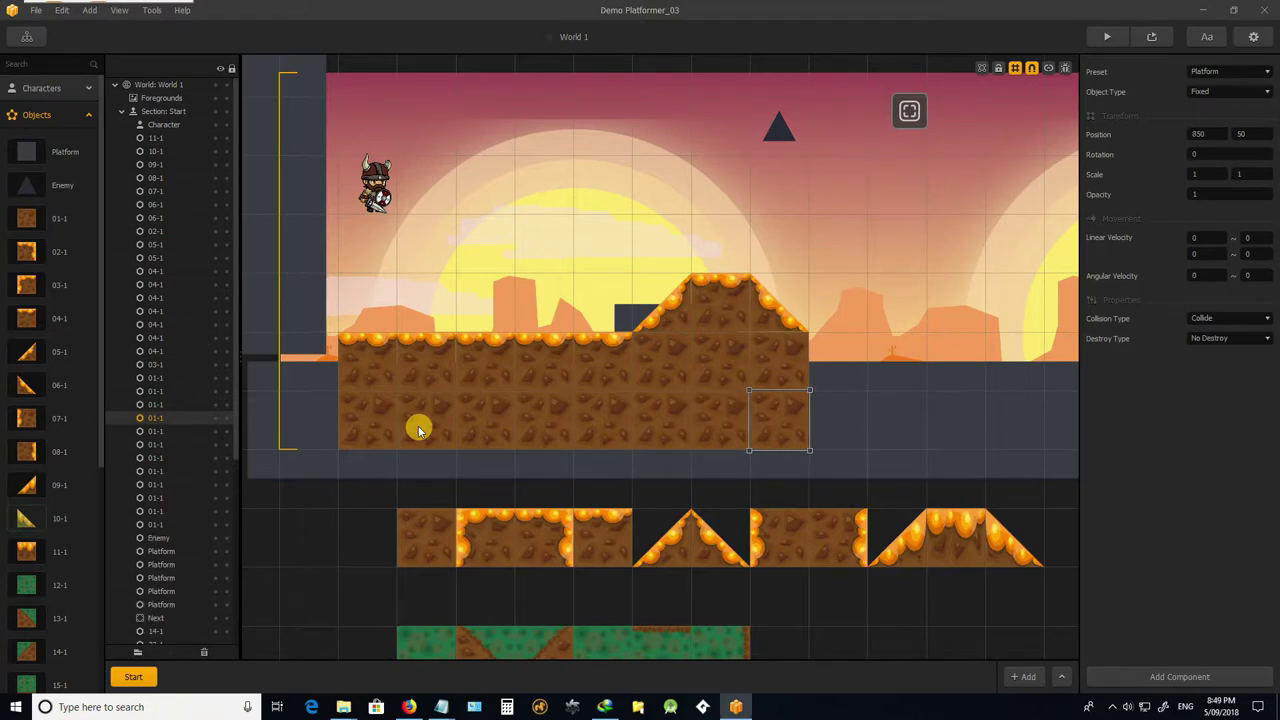
pyautogui.hotkey('ctrl', 'd')
# Duplicate the surface tile 04-1 from 550, 150 and place the copy beyond the hill at 950, 150.
pyautogui.scroll(-3, 331, 409)
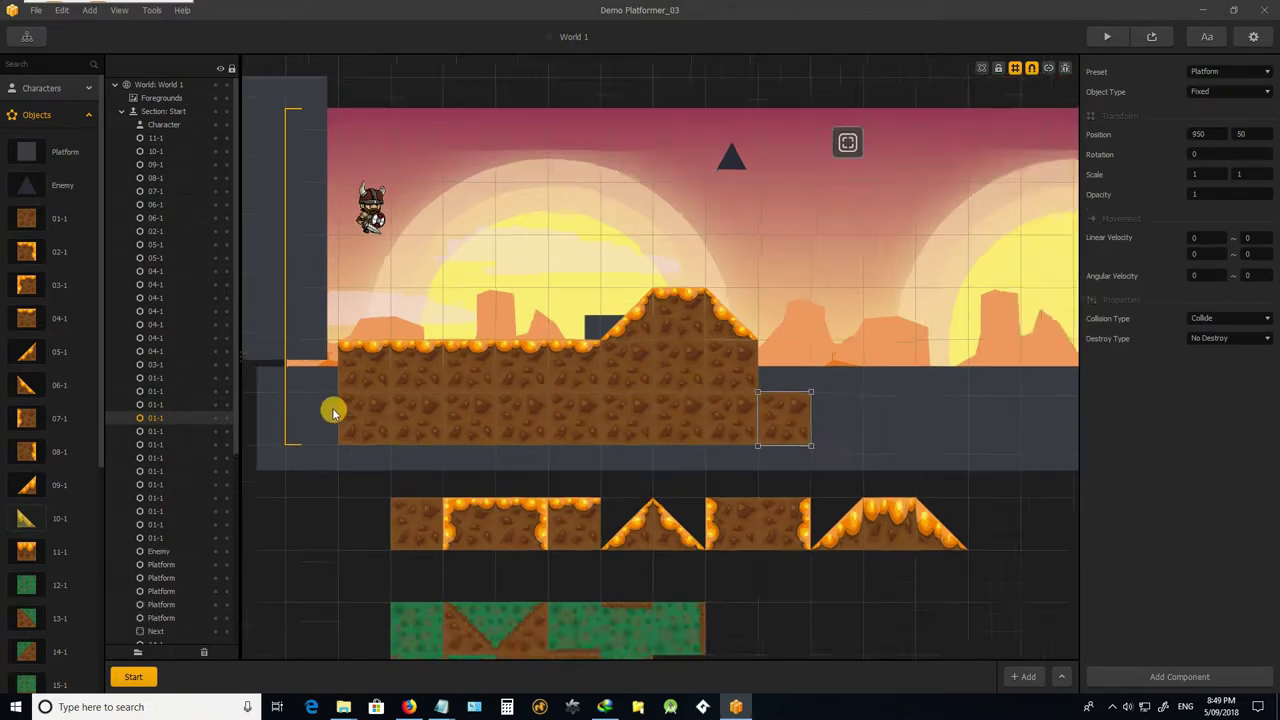
pyautogui.scroll(-4, 336, 410)
pyautogui.scroll(3, 385, 393)
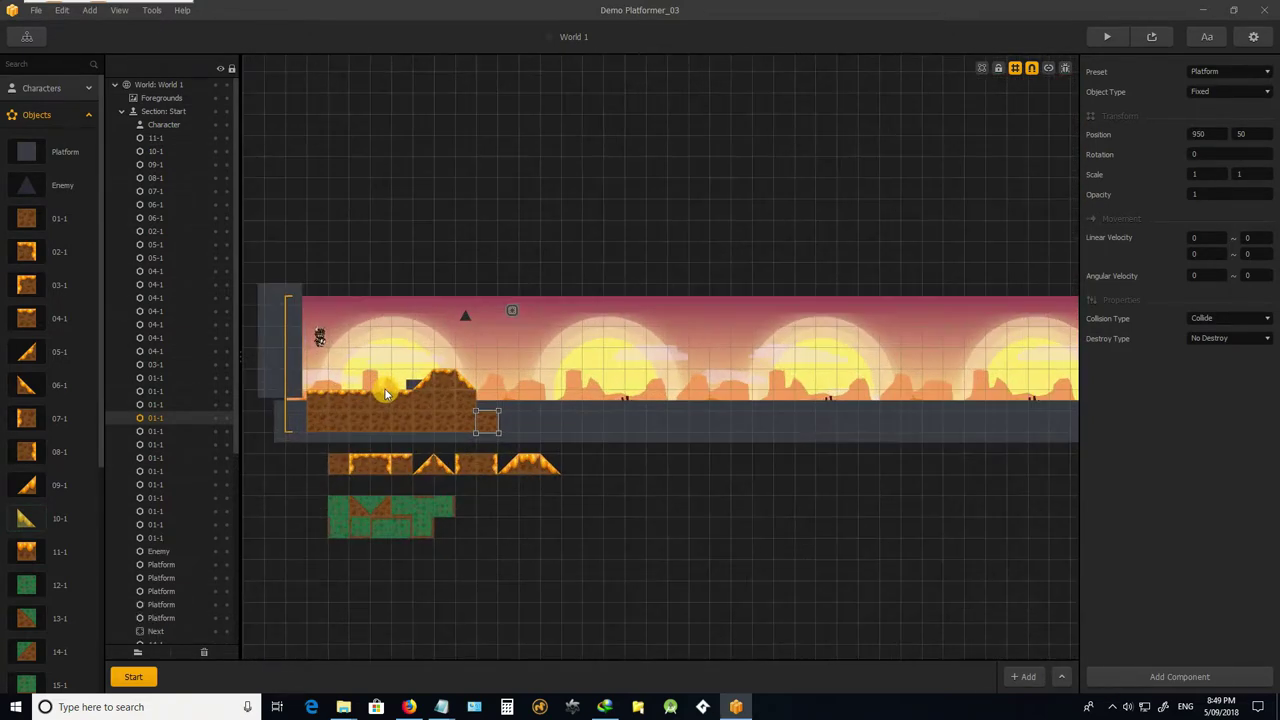
pyautogui.click(483, 420)
pyautogui.scroll(4, 483, 418)
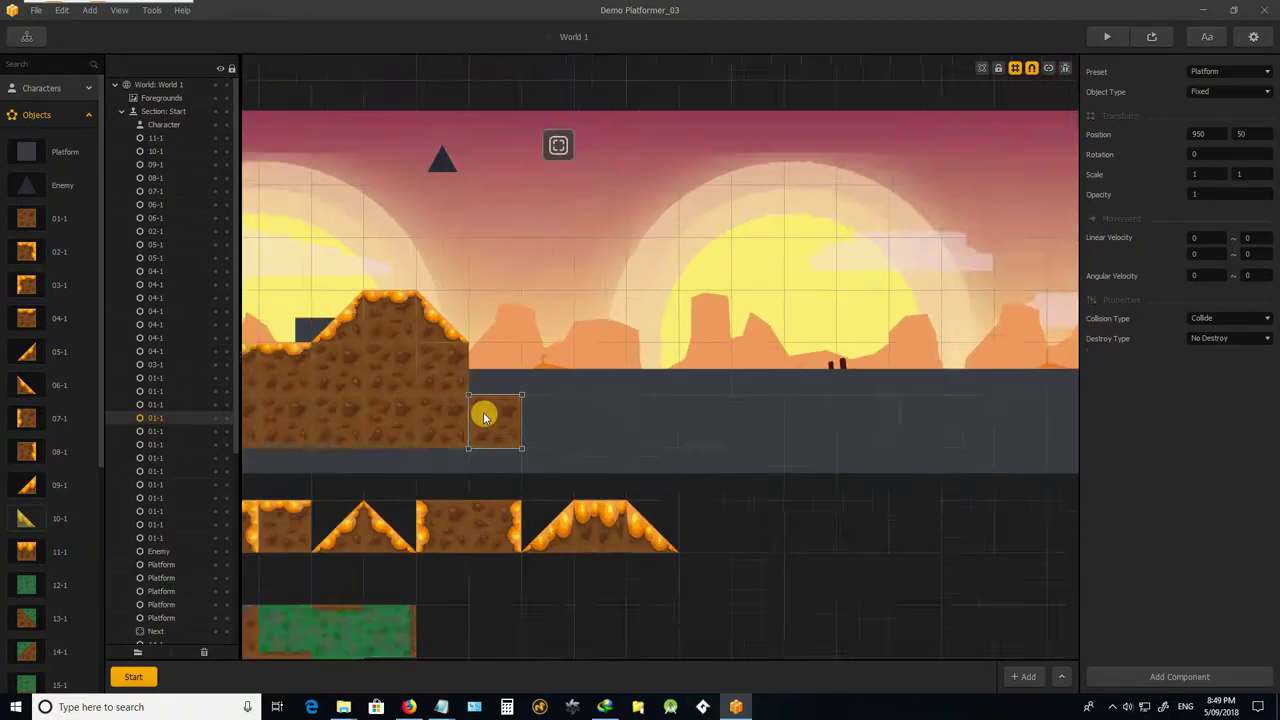
pyautogui.scroll(-2, 484, 417)
pyautogui.scroll(-3, 484, 417)
pyautogui.scroll(4, 485, 418)
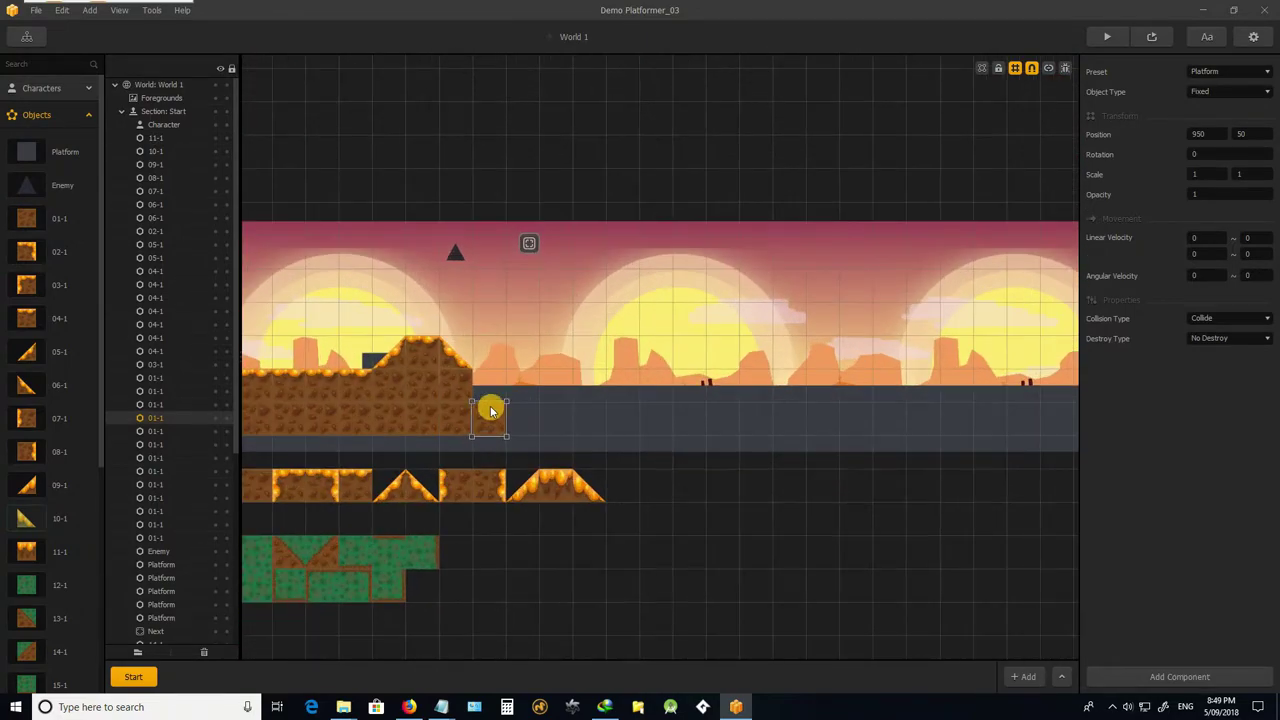
pyautogui.scroll(-3, 466, 457)
pyautogui.scroll(4, 388, 392)
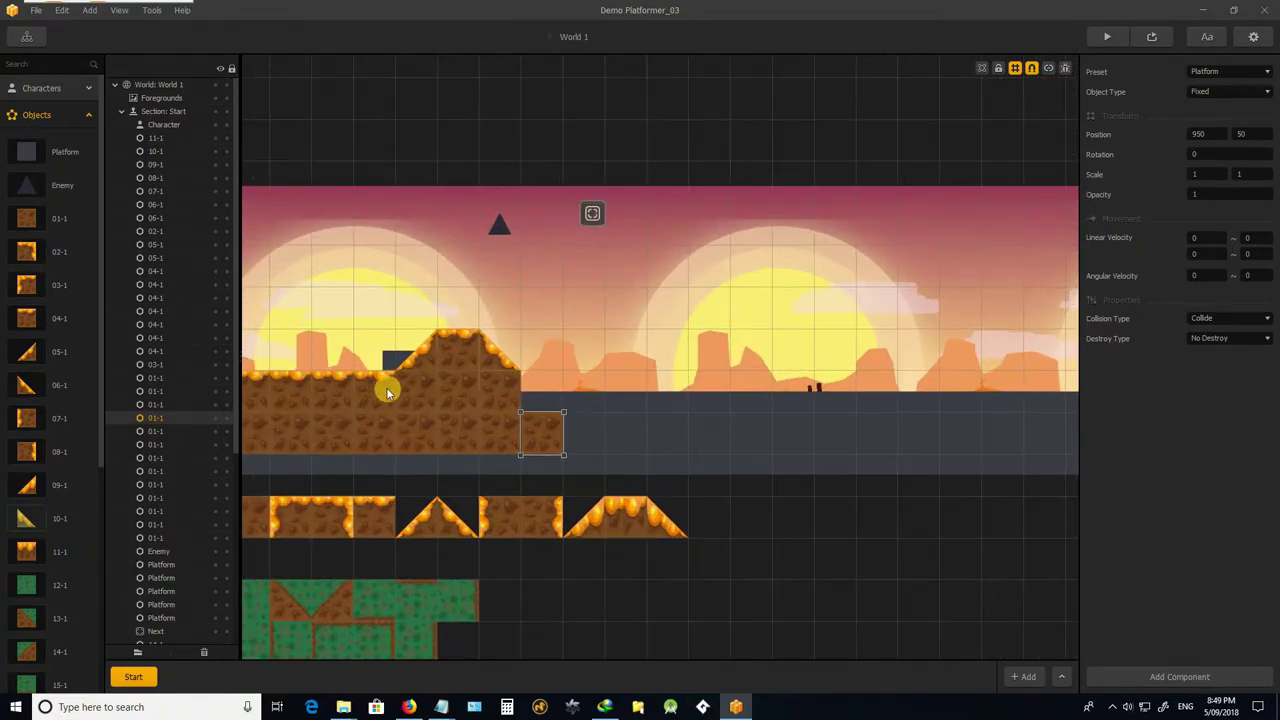
pyautogui.click(378, 390)
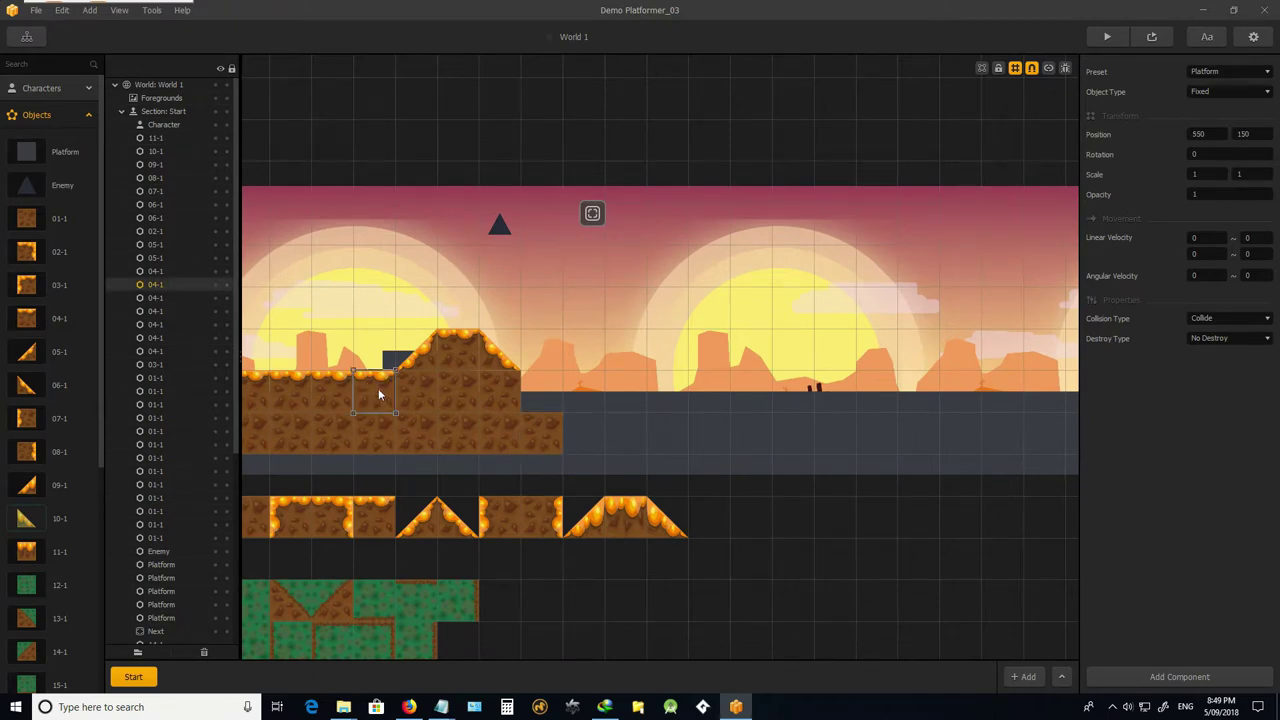
pyautogui.moveTo(378, 393); pyautogui.dragTo(533, 381)
# Place a copy of the corner tile 02-1 at 1050, 150 and a copy of the edge tile 07-1 across a gap at 1550, 150.
pyautogui.scroll(-3, 486, 523)
pyautogui.scroll(4, 369, 508)
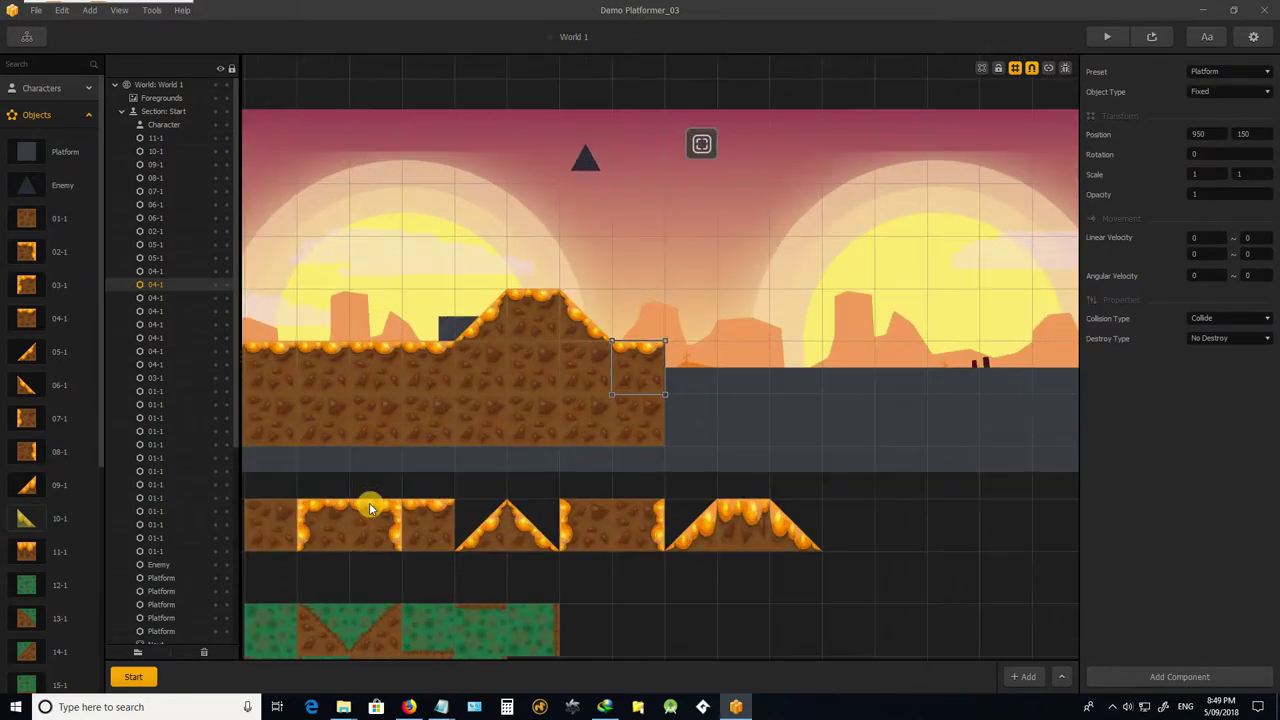
pyautogui.scroll(-1, 530, 523)
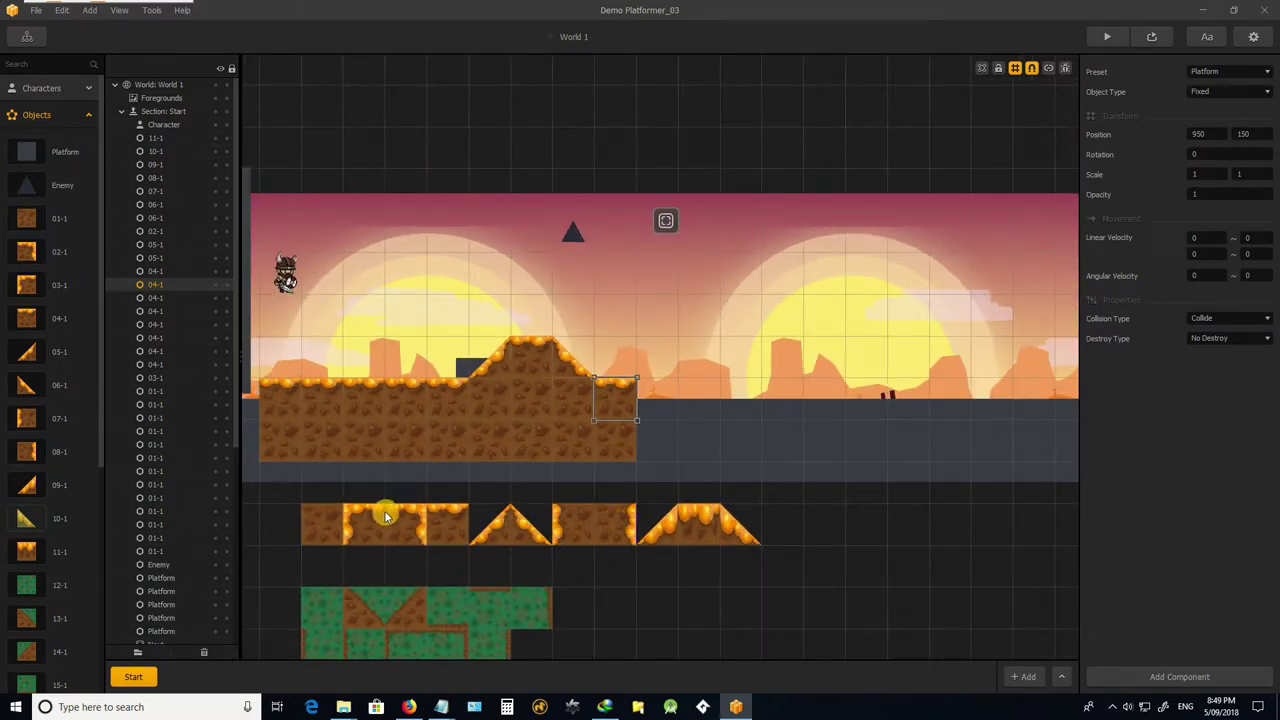
pyautogui.click(409, 531)
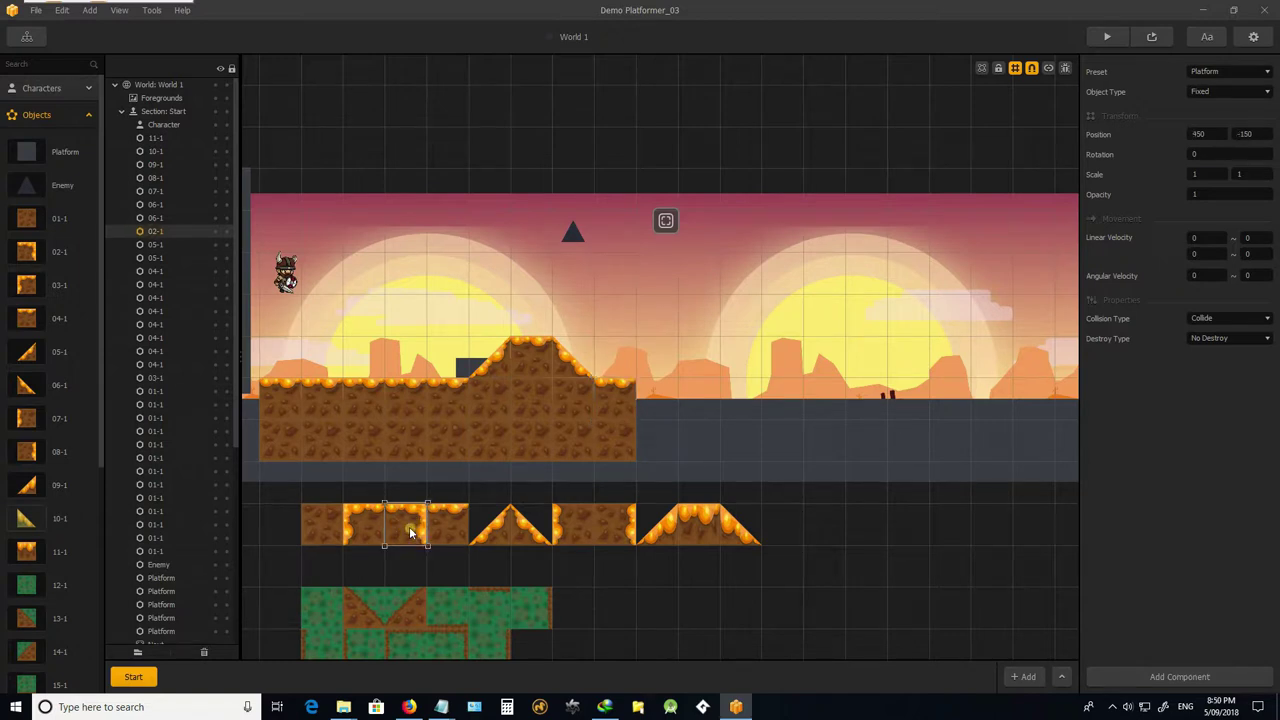
pyautogui.keyDown('ctrl'); pyautogui.moveTo(409, 531); pyautogui.dragTo(660, 398); pyautogui.keyUp('ctrl')
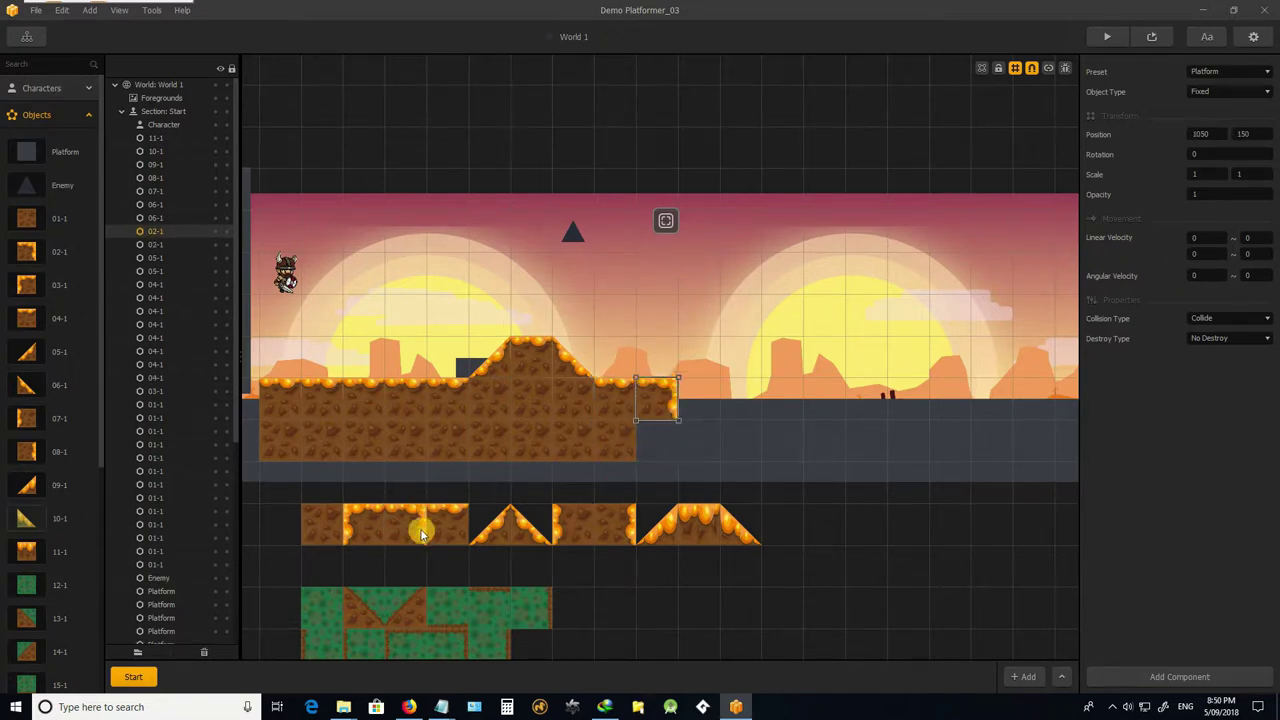
pyautogui.click(575, 525)
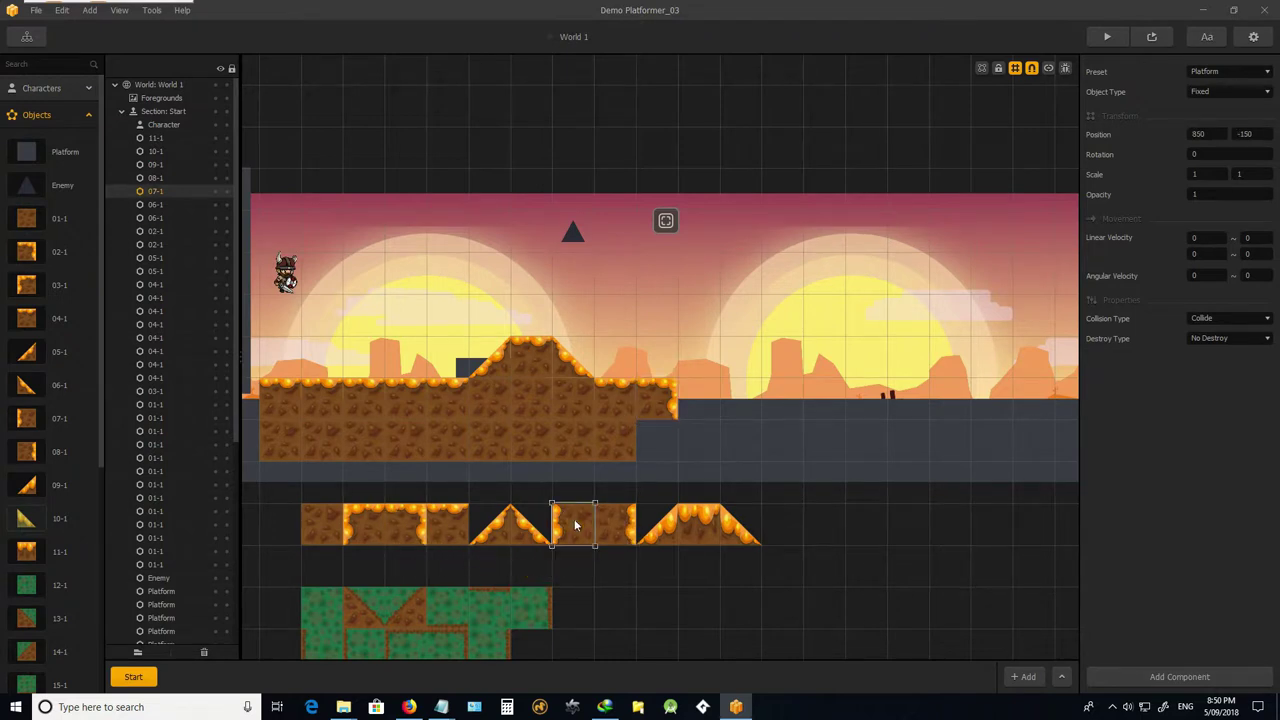
pyautogui.keyDown('ctrl'); pyautogui.moveTo(575, 525); pyautogui.dragTo(866, 402); pyautogui.keyUp('ctrl')
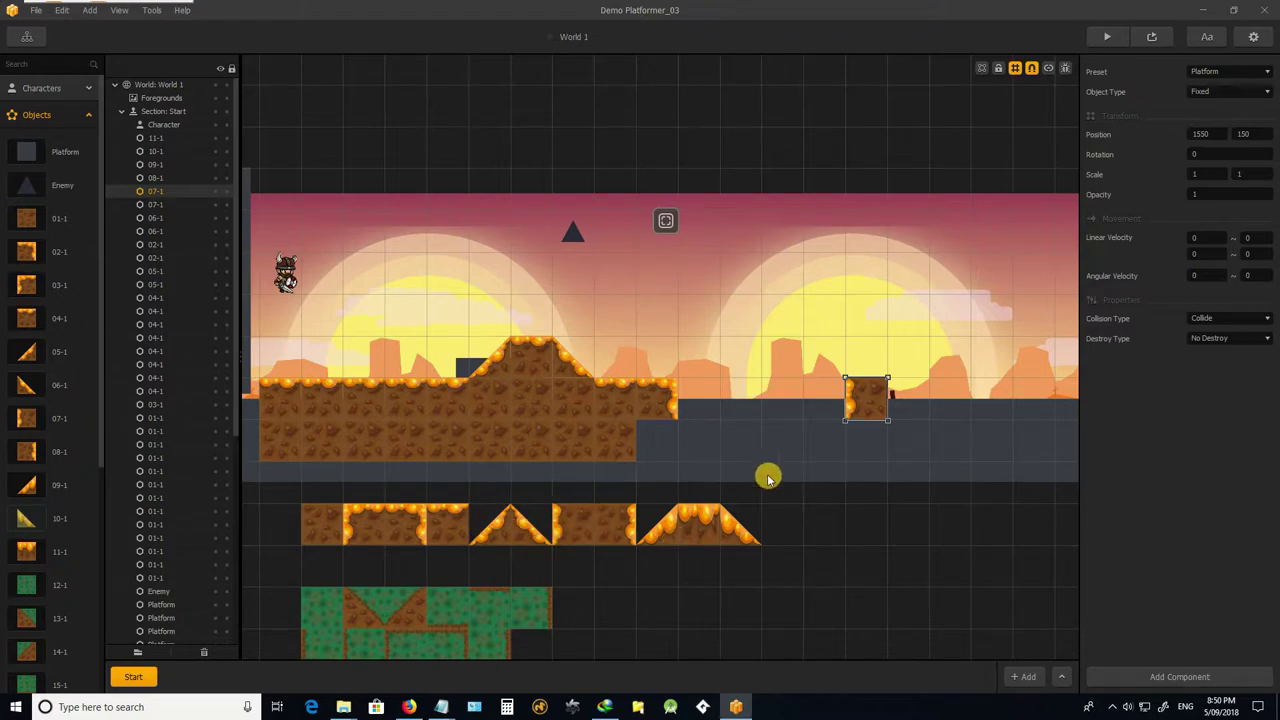
pyautogui.scroll(-3, 655, 446)
pyautogui.scroll(4, 413, 413)
pyautogui.scroll(-3, 386, 443)
pyautogui.scroll(3, 420, 450)
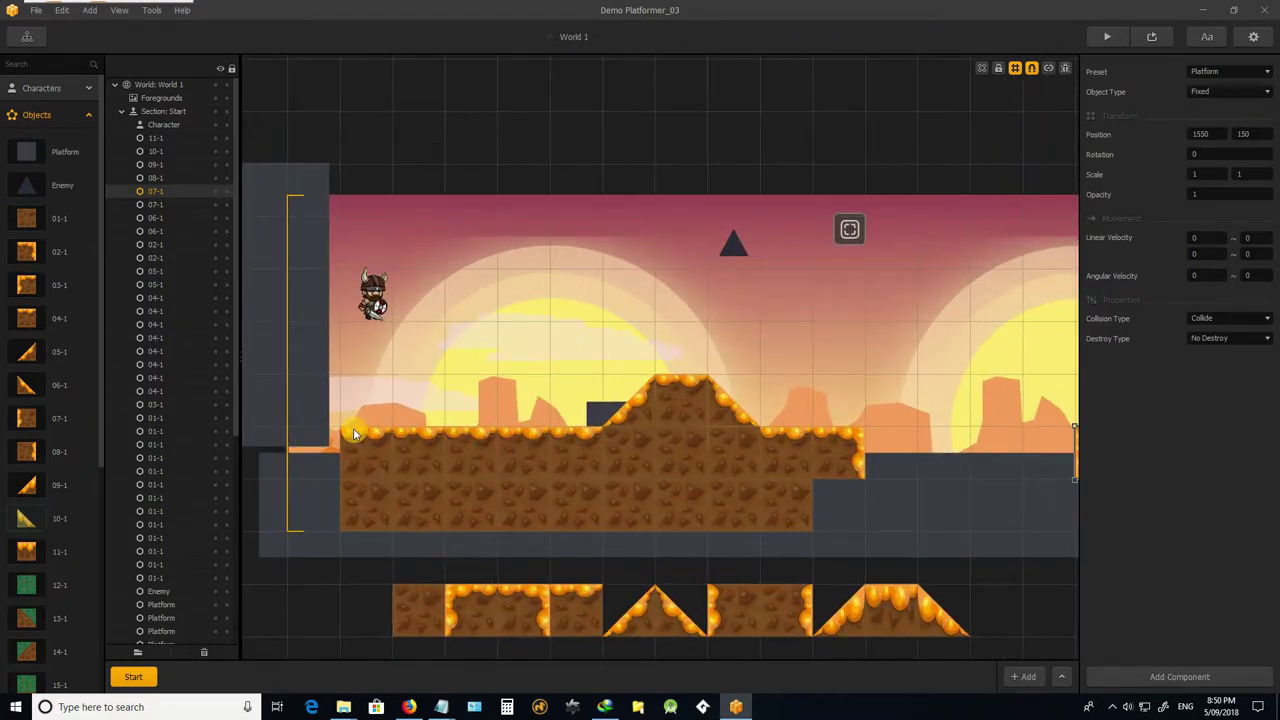
pyautogui.scroll(-3, 436, 455)
pyautogui.scroll(3, 586, 456)
pyautogui.scroll(-4, 503, 449)
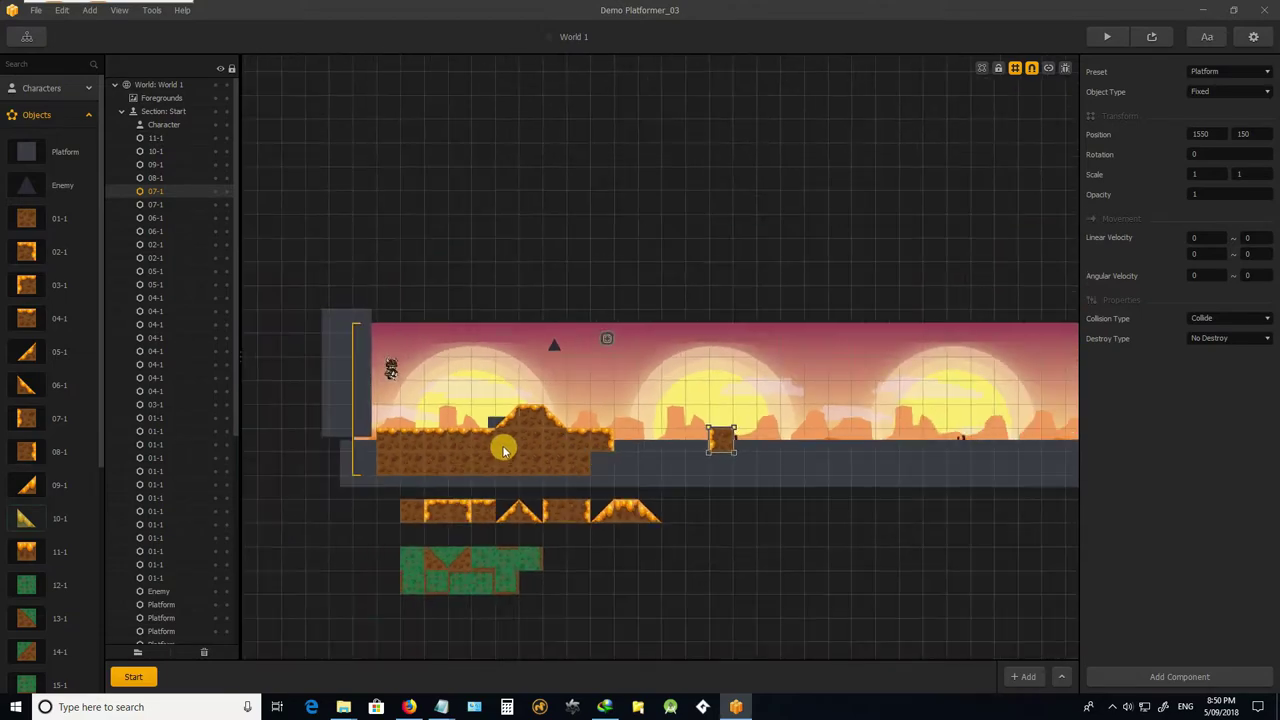
pyautogui.scroll(4, 492, 435)
pyautogui.scroll(-4, 492, 435)
pyautogui.scroll(2, 500, 420)
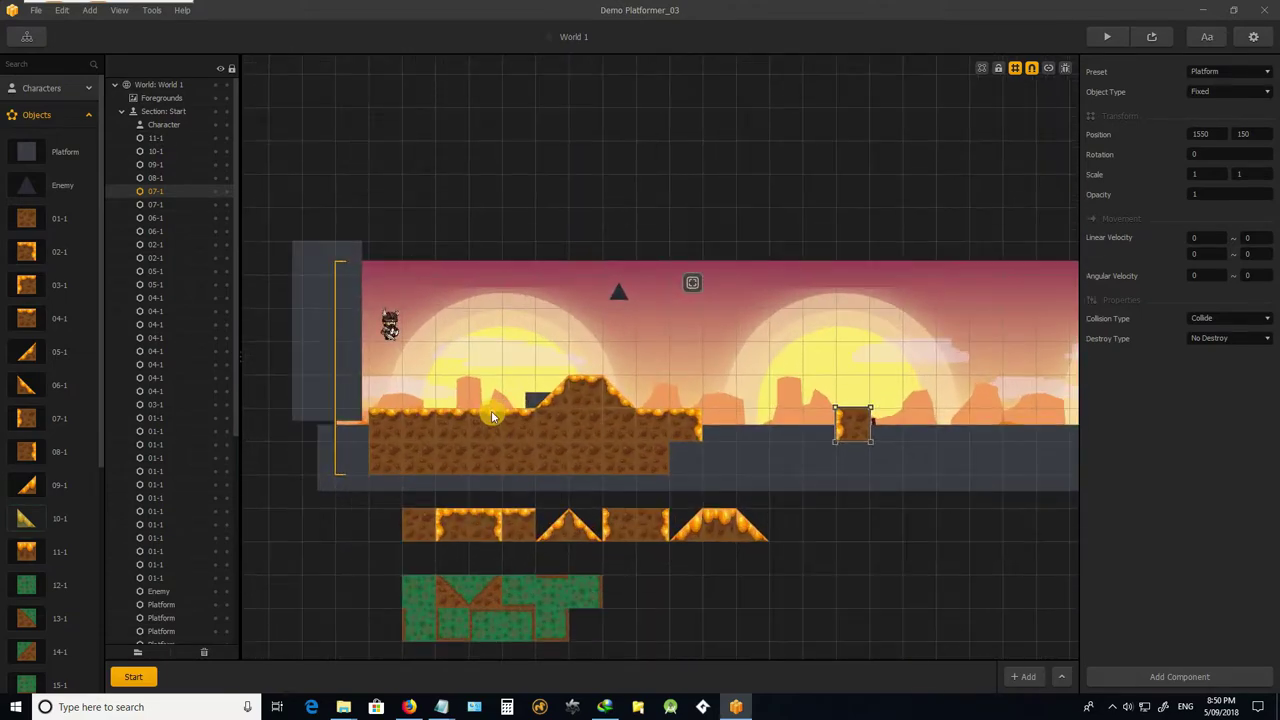
pyautogui.scroll(1, 538, 414)
pyautogui.scroll(-3, 538, 414)
pyautogui.scroll(4, 538, 414)
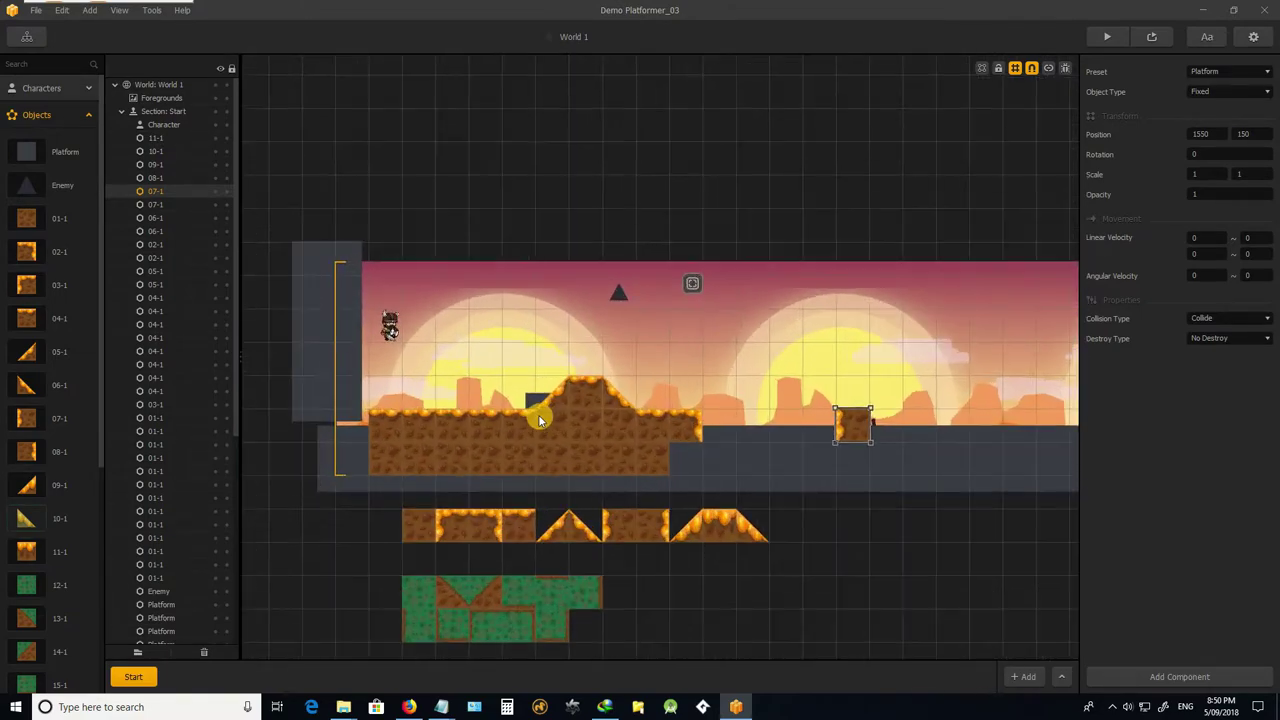
pyautogui.scroll(-2, 538, 414)
pyautogui.scroll(4, 569, 409)
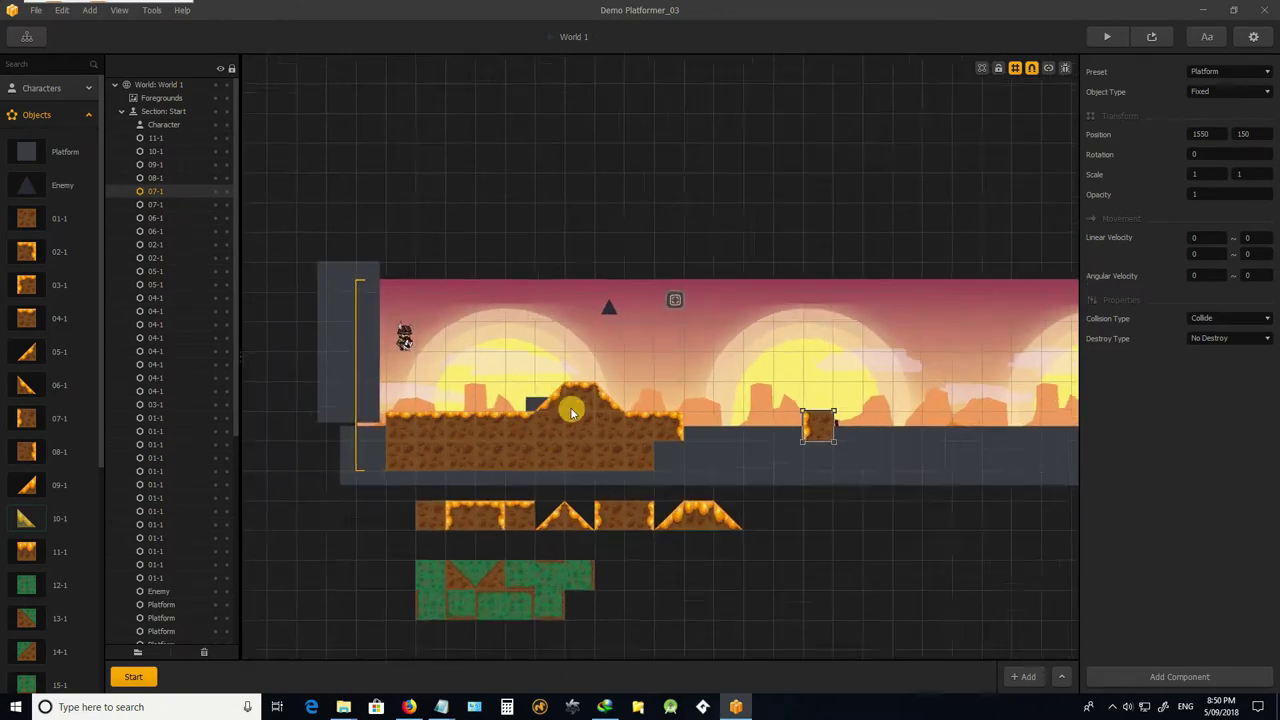
pyautogui.scroll(-3, 580, 420)
pyautogui.scroll(3, 518, 417)
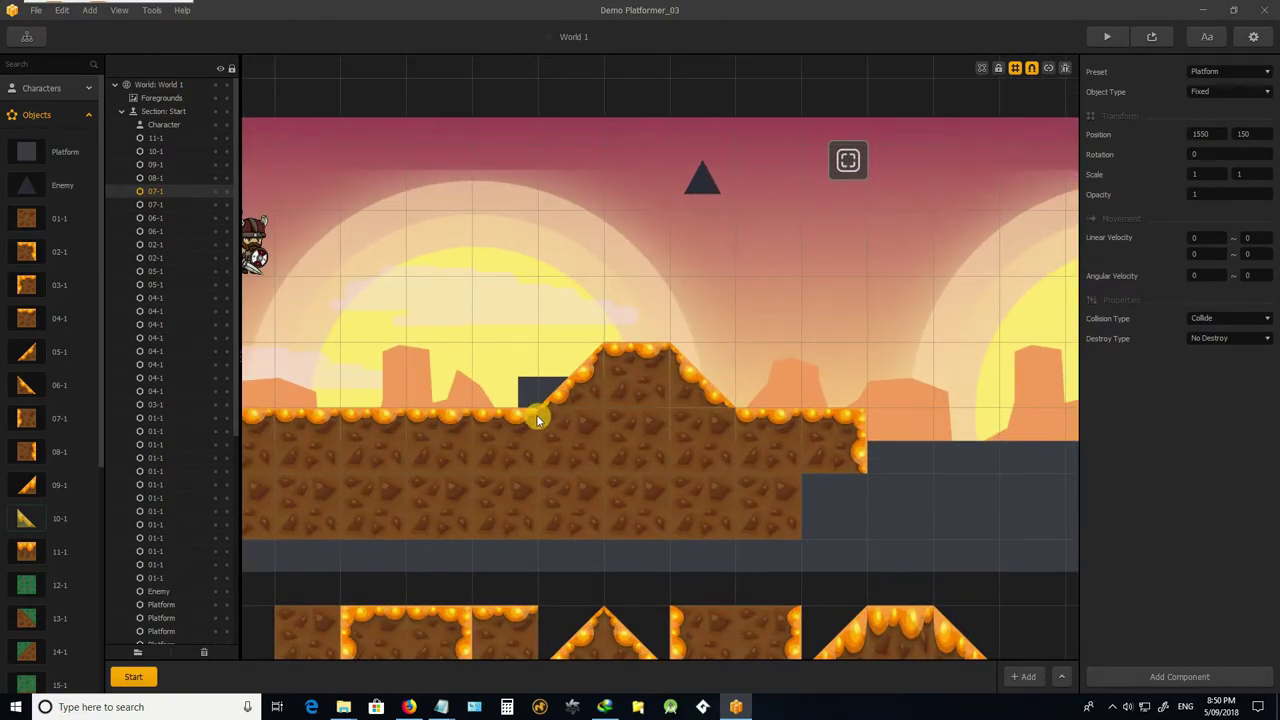
pyautogui.scroll(-2, 536, 414)
pyautogui.scroll(3, 740, 449)
pyautogui.scroll(-3, 849, 423)
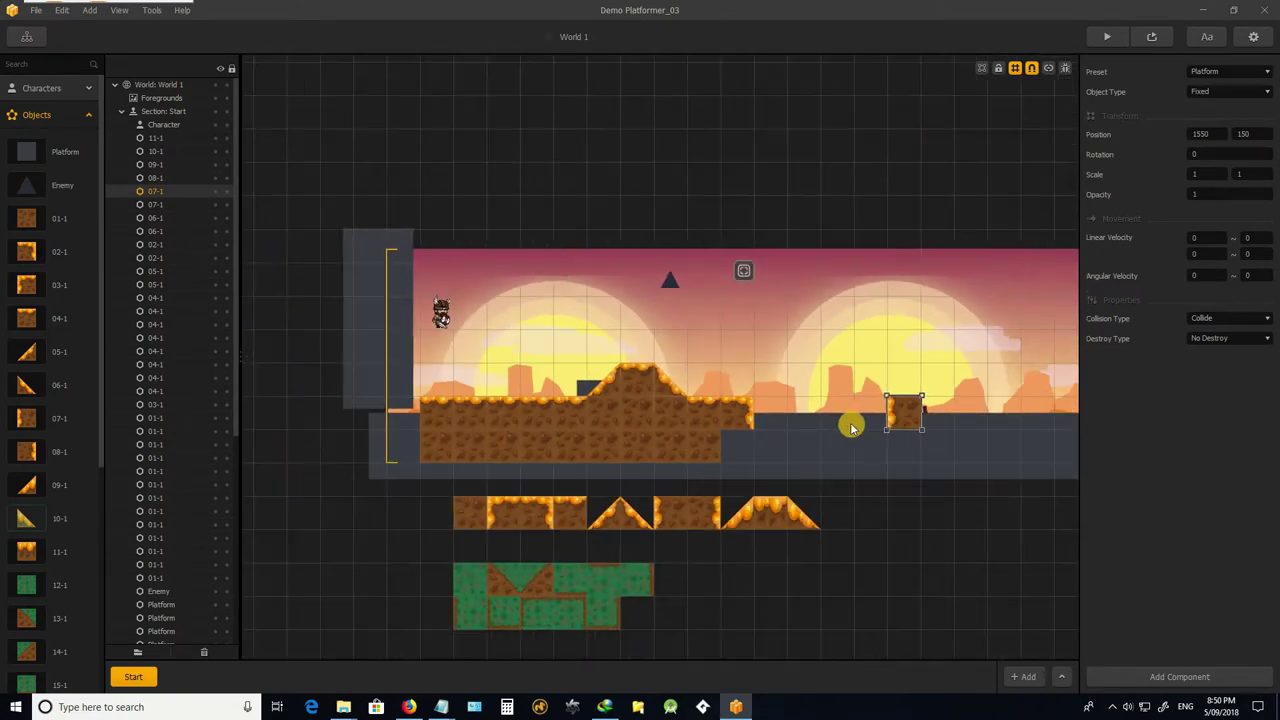
pyautogui.scroll(-1, 766, 423)
pyautogui.scroll(4, 709, 400)
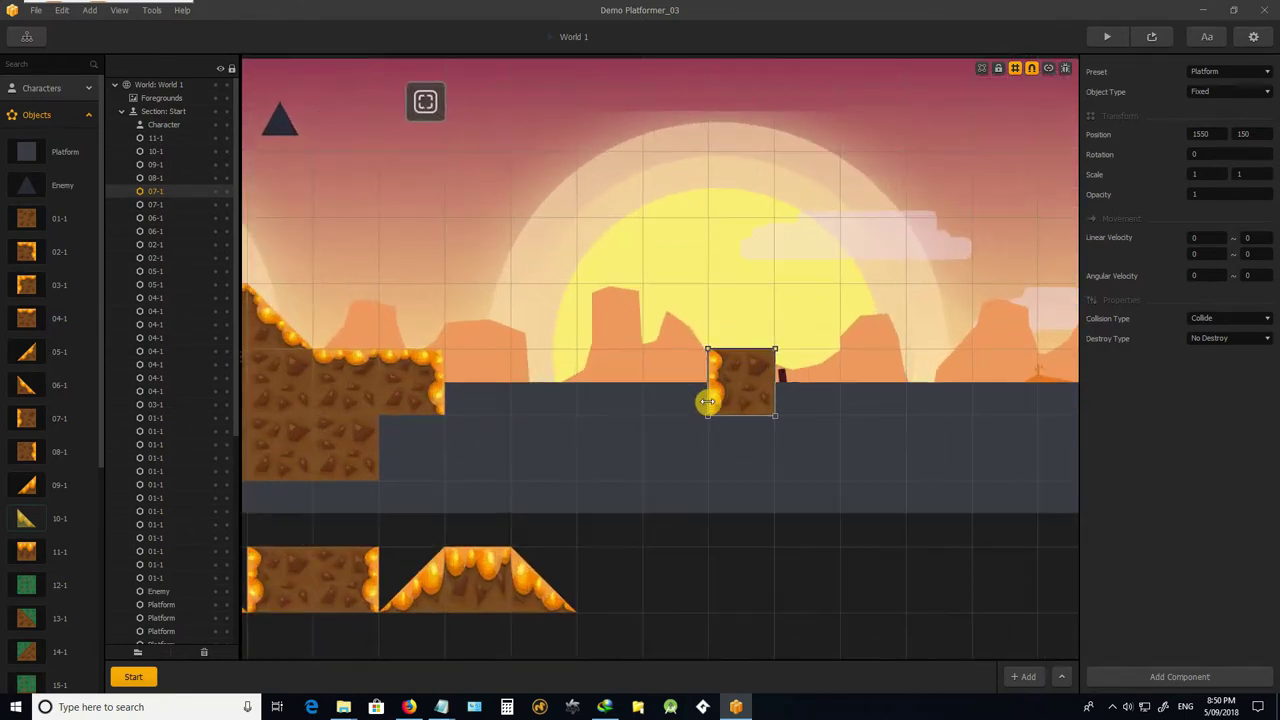
pyautogui.scroll(-3, 715, 392)
pyautogui.scroll(-1, 531, 449)
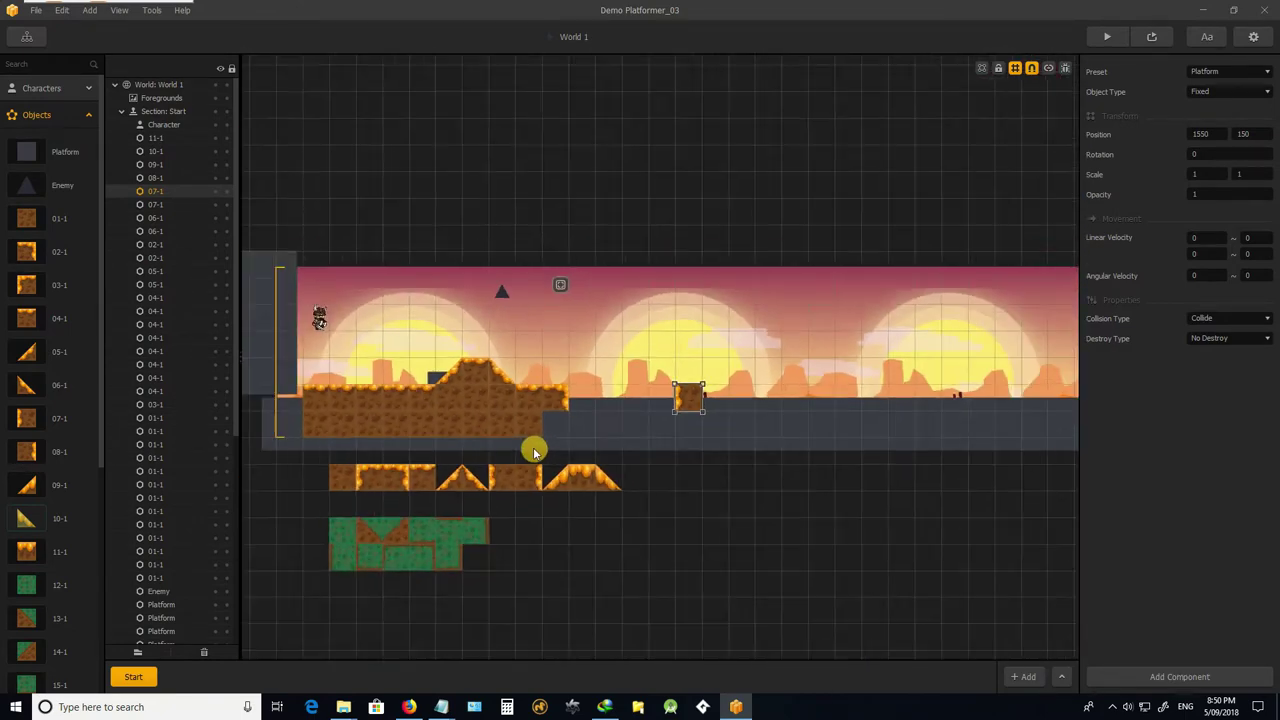
pyautogui.scroll(2, 497, 386)
pyautogui.scroll(-2, 560, 449)
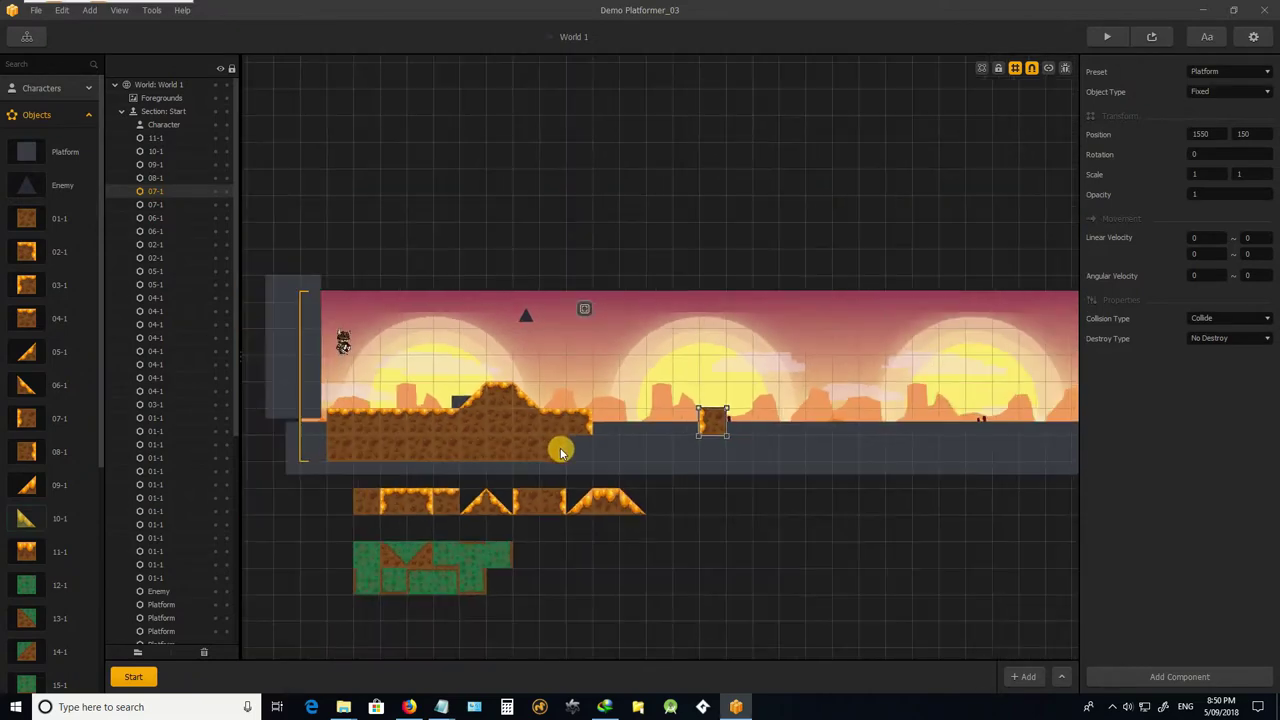
pyautogui.scroll(-1, 407, 446)
pyautogui.scroll(4, 317, 410)
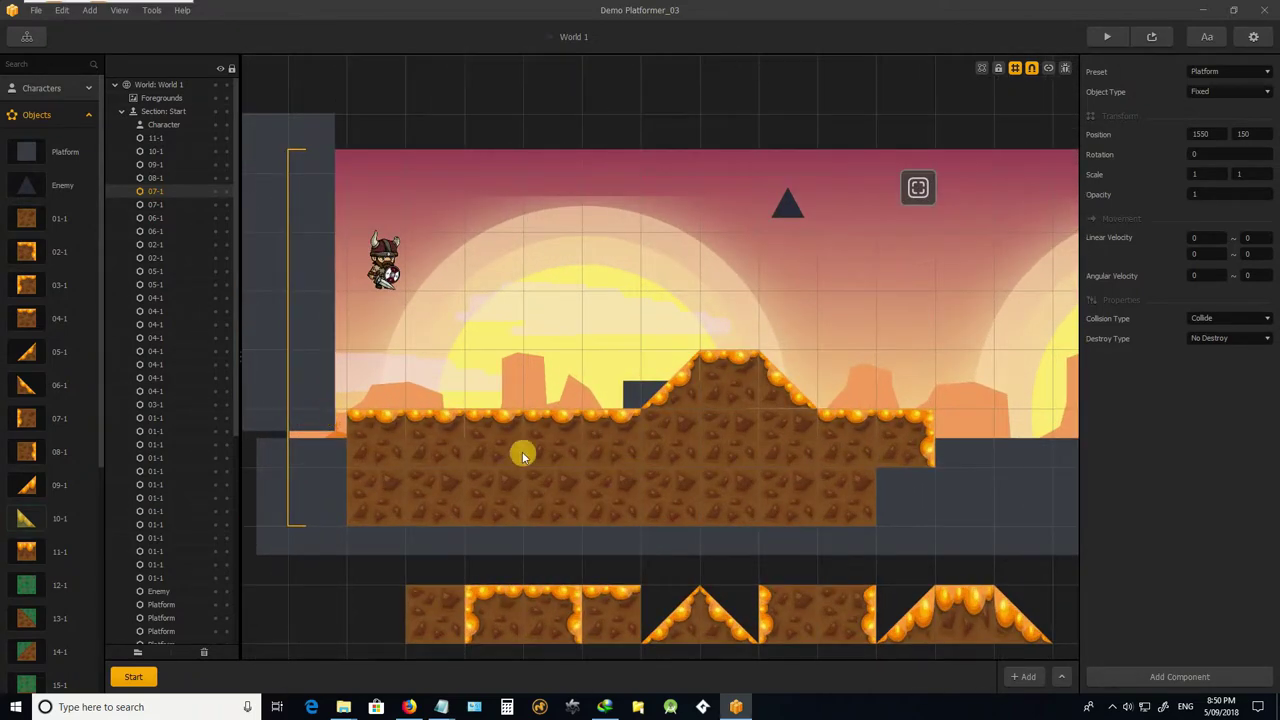
pyautogui.scroll(-1, 582, 464)
pyautogui.scroll(-3, 582, 464)
pyautogui.scroll(1, 533, 440)
pyautogui.scroll(-1, 786, 486)
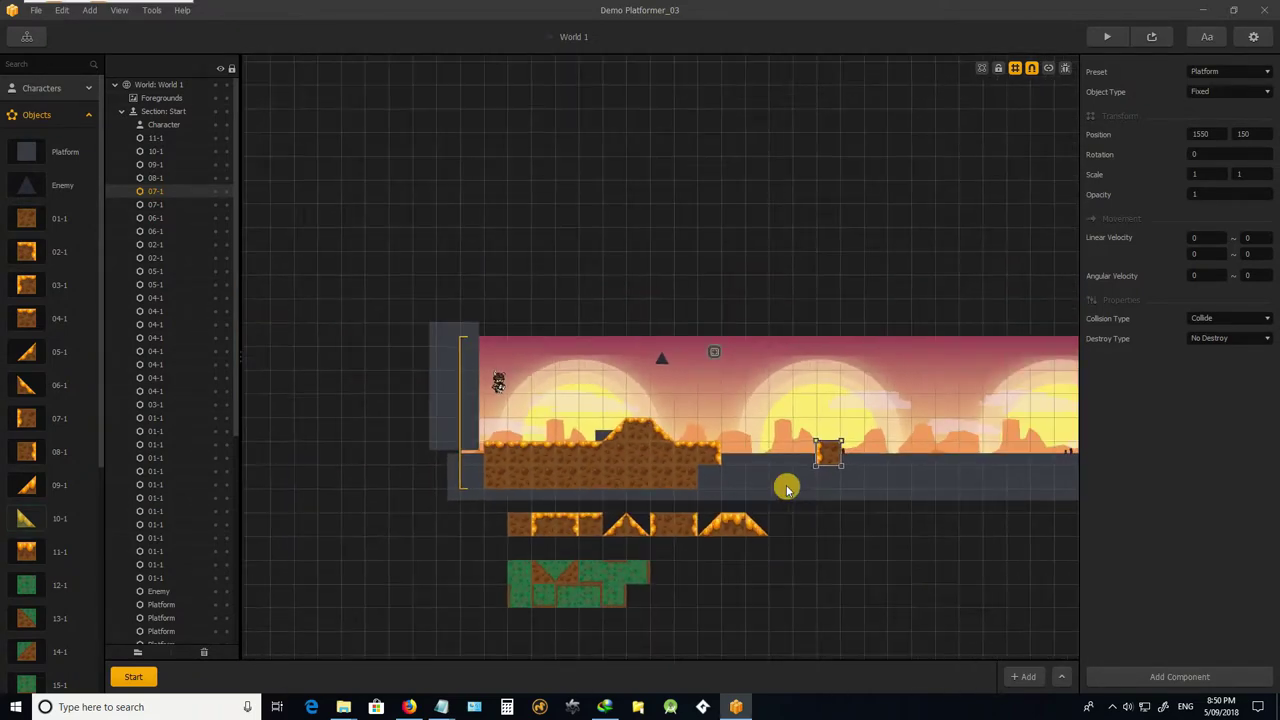
pyautogui.scroll(3, 806, 466)
pyautogui.scroll(-3, 794, 466)
pyautogui.scroll(1, 634, 449)
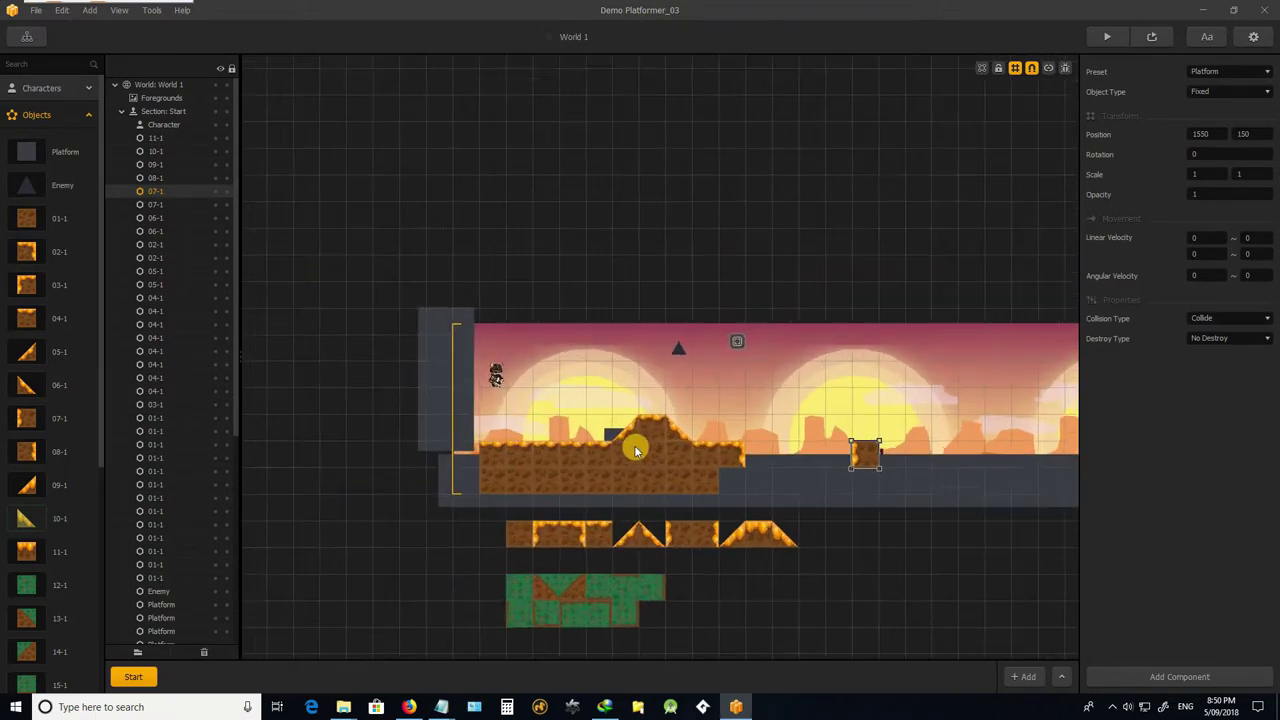
pyautogui.scroll(-1, 640, 458)
pyautogui.scroll(1, 640, 458)
pyautogui.moveTo(36, 10)
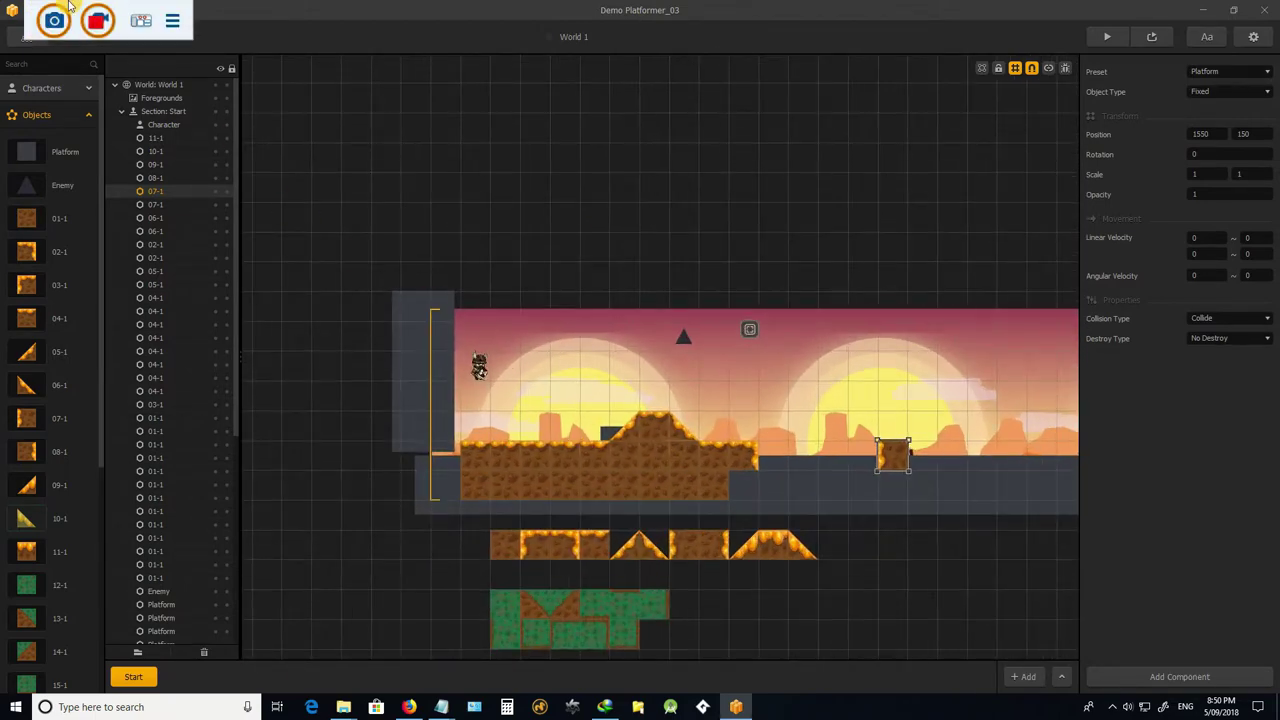
pyautogui.click(95, 20)
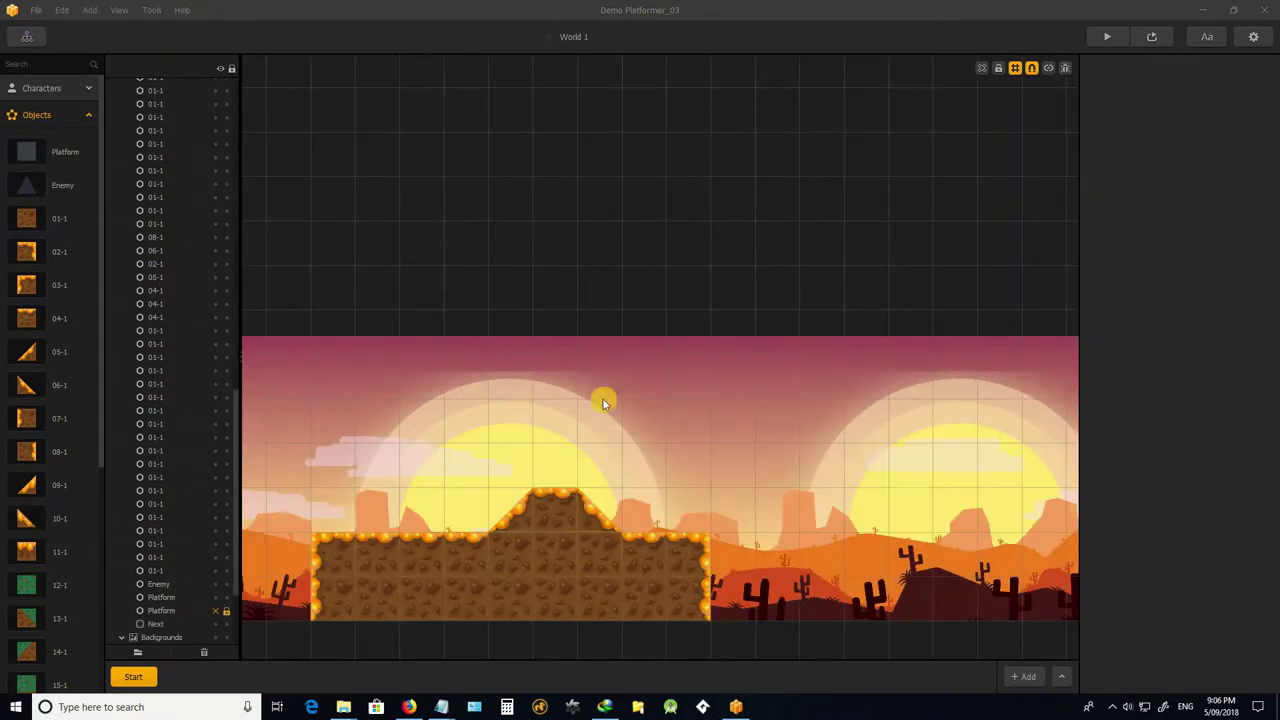
# Add the surface tile 04-1 above the hill at 4650, 550 and flip it vertically with a Y scale of -1.
pyautogui.scroll(-3, 550, 474)
pyautogui.scroll(3, 550, 474)
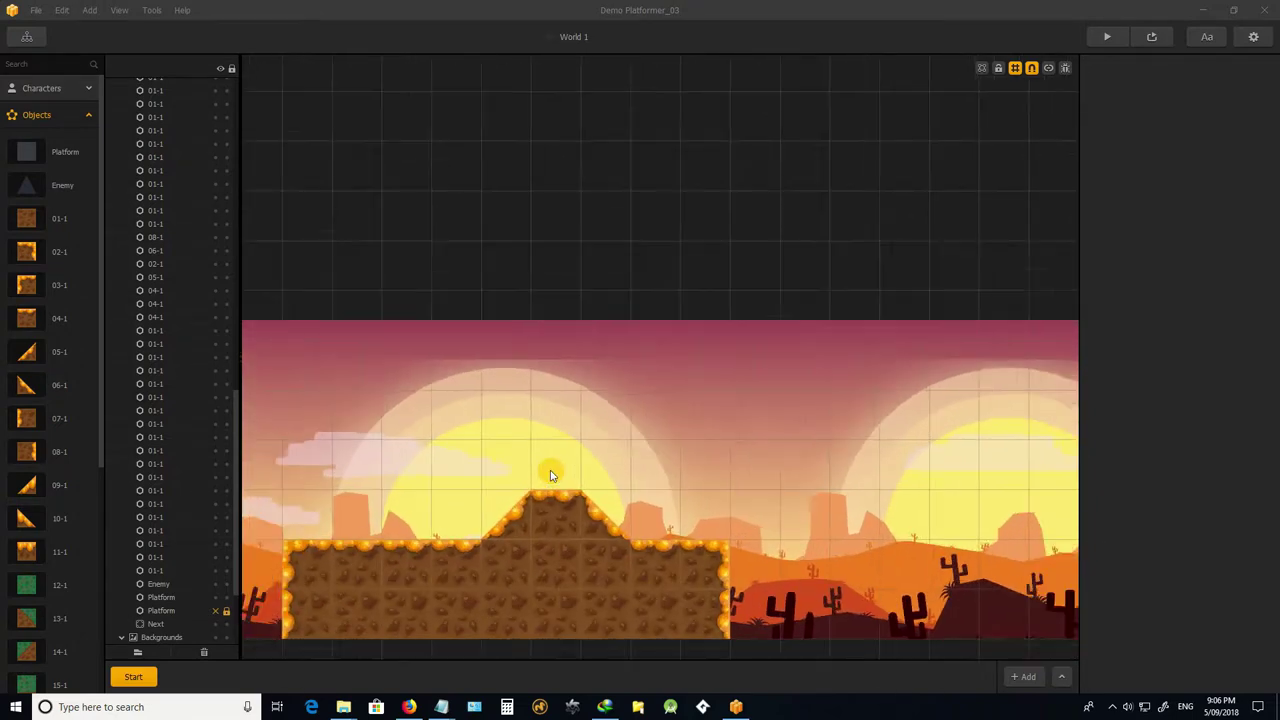
pyautogui.scroll(-1, 550, 474)
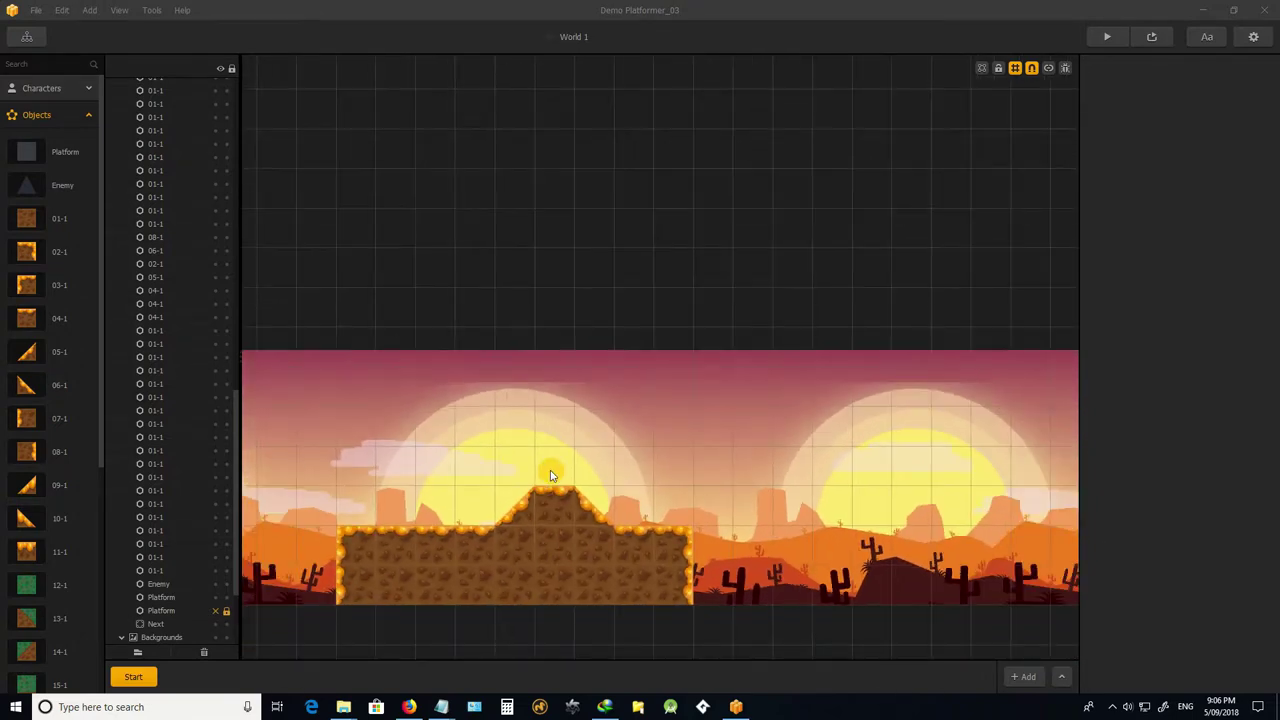
pyautogui.click(26, 320)
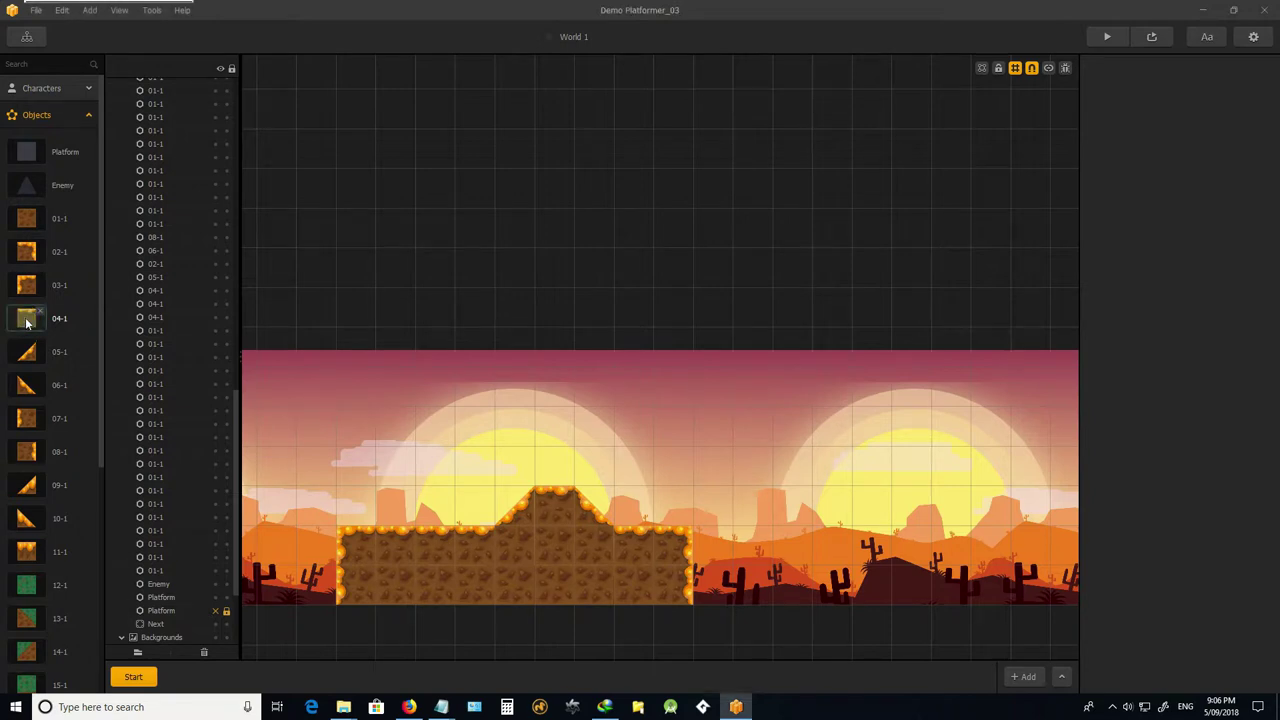
pyautogui.moveTo(26, 320); pyautogui.dragTo(565, 395)
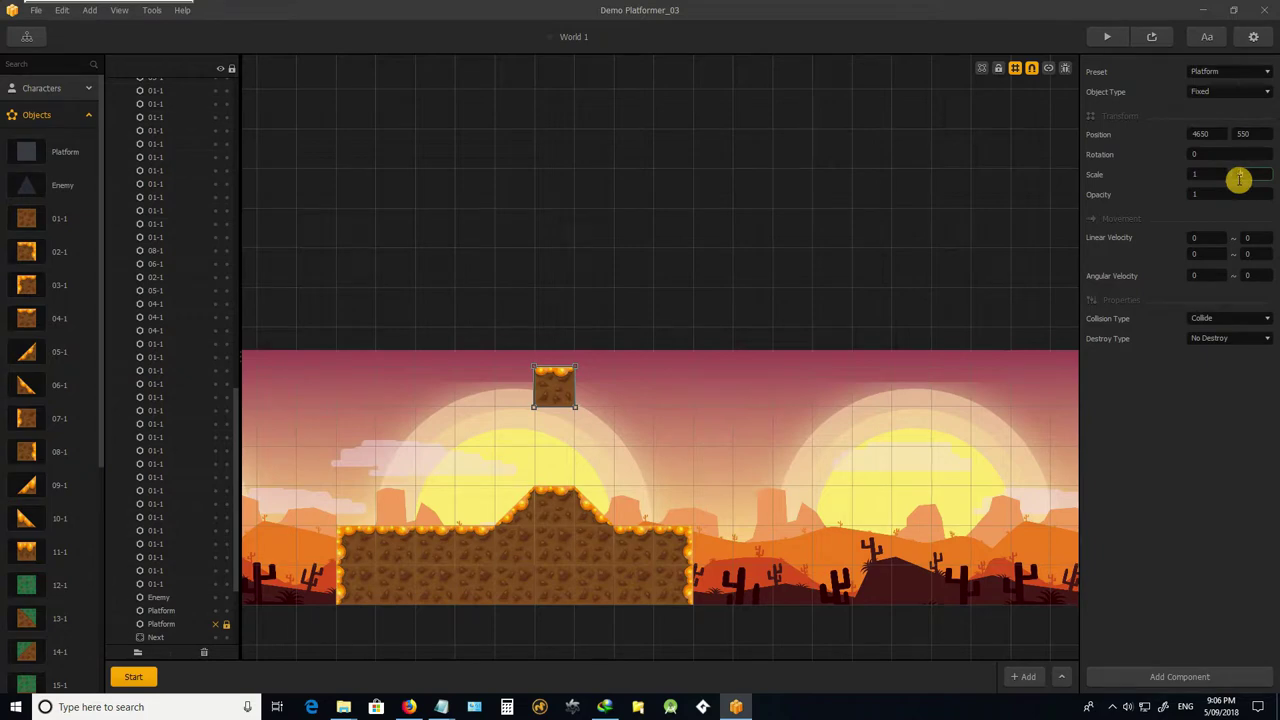
pyautogui.press('Return')
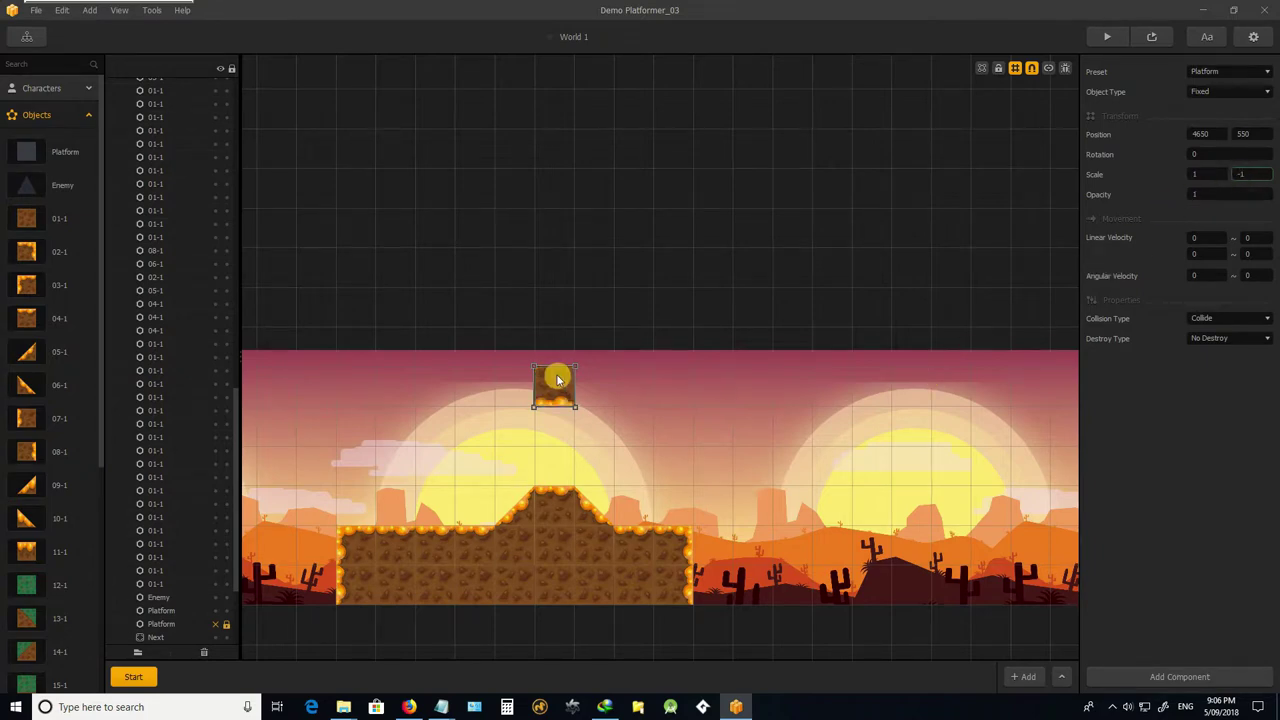
# Add the dirt tile 01-1 above the flipped surface tile at 4650, 650 and flip it vertically with a Y scale of -1.
pyautogui.scroll(2, 557, 375)
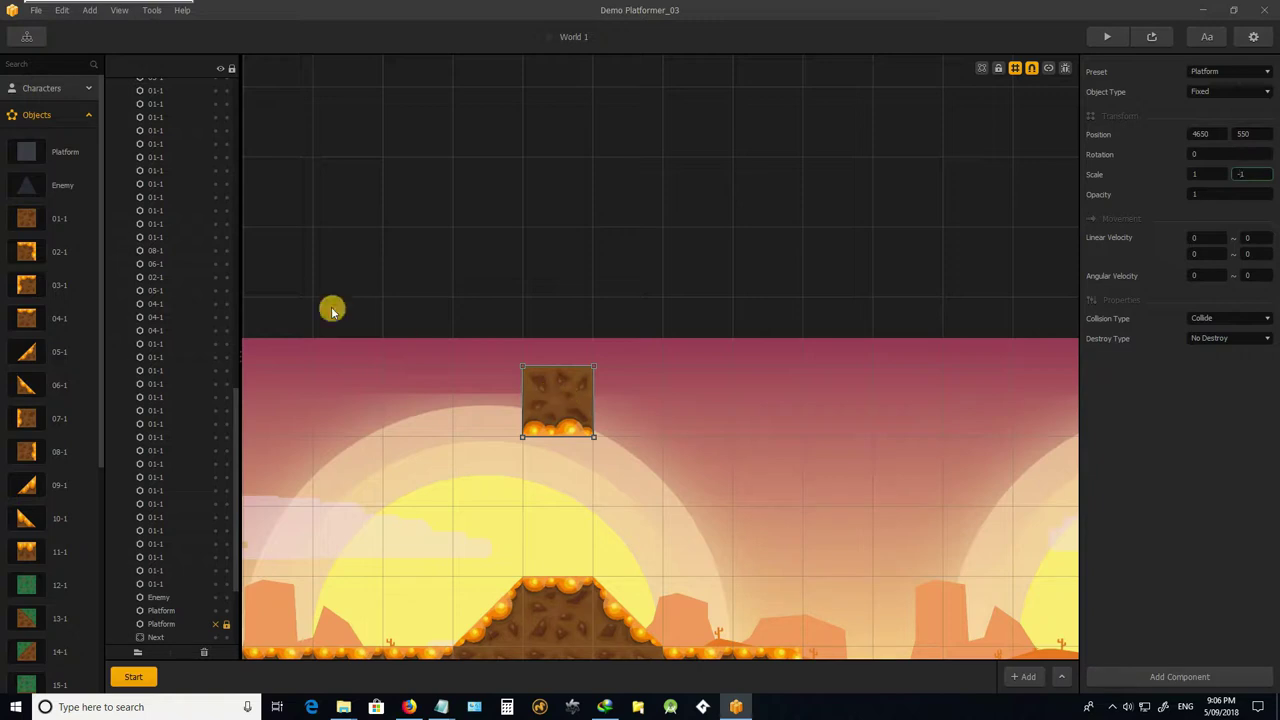
pyautogui.moveTo(23, 223); pyautogui.dragTo(477, 287)
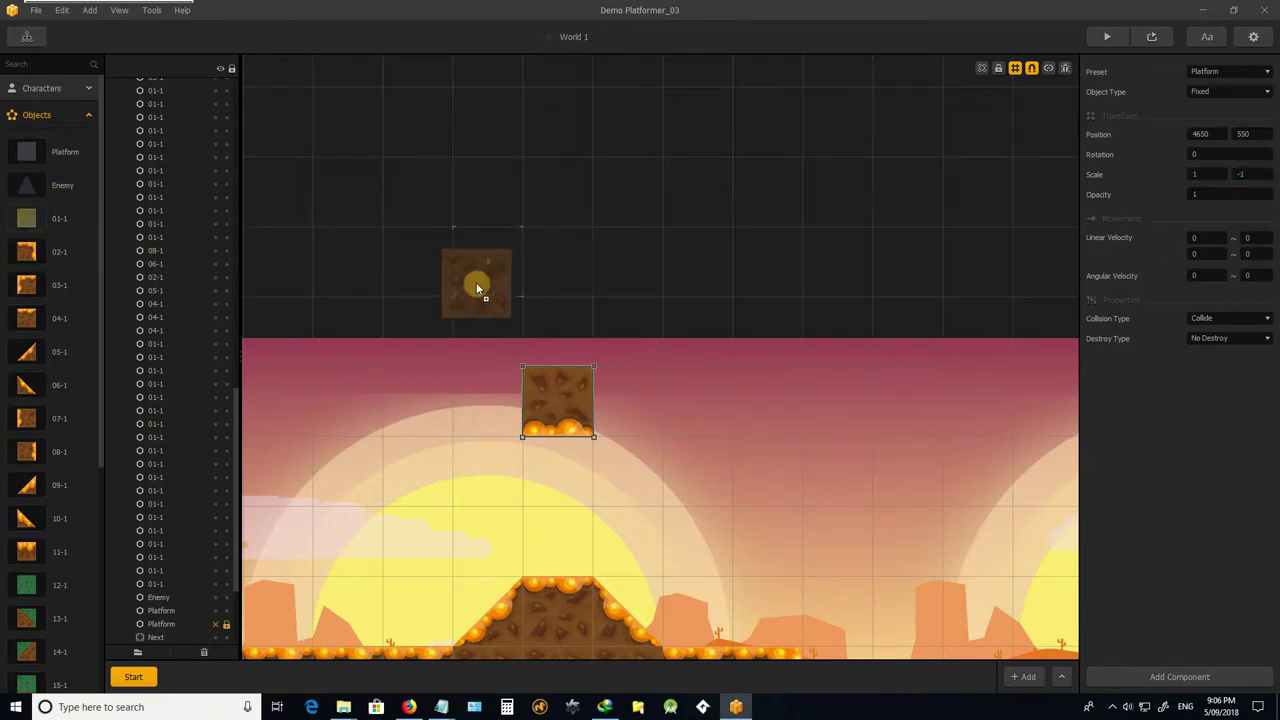
pyautogui.moveTo(552, 320); pyautogui.dragTo(553, 321)
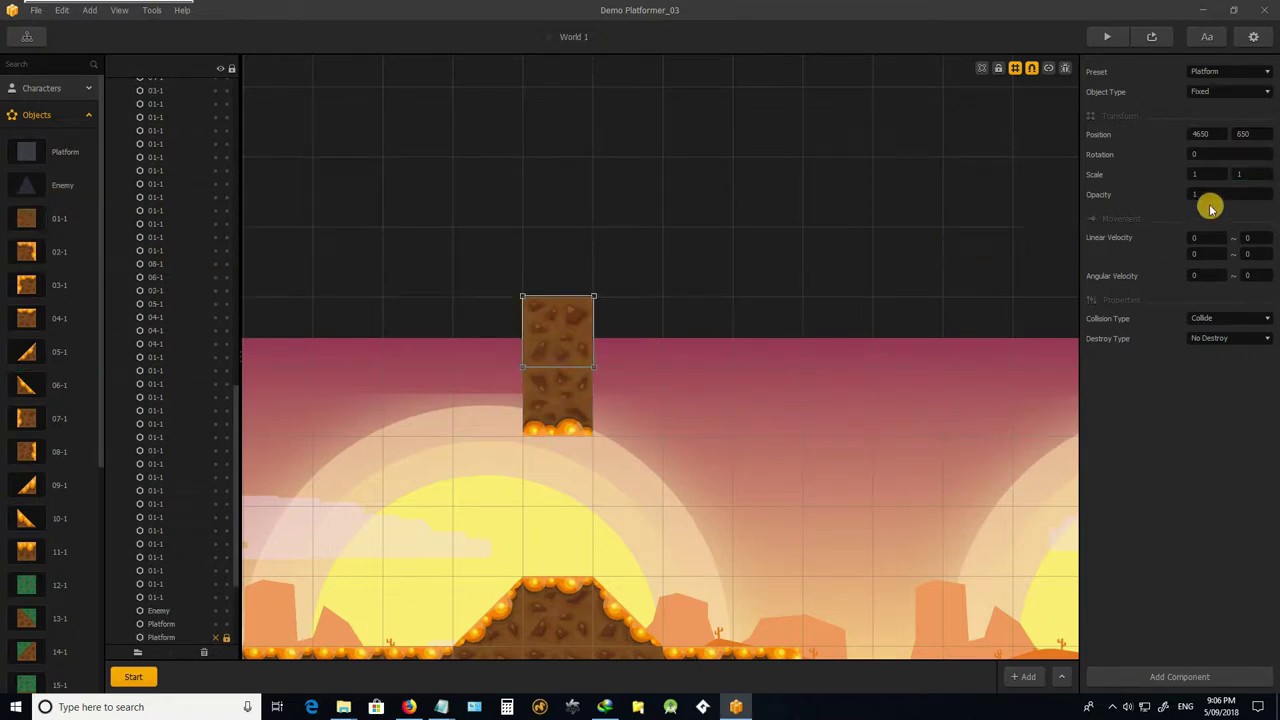
pyautogui.click(1250, 174)
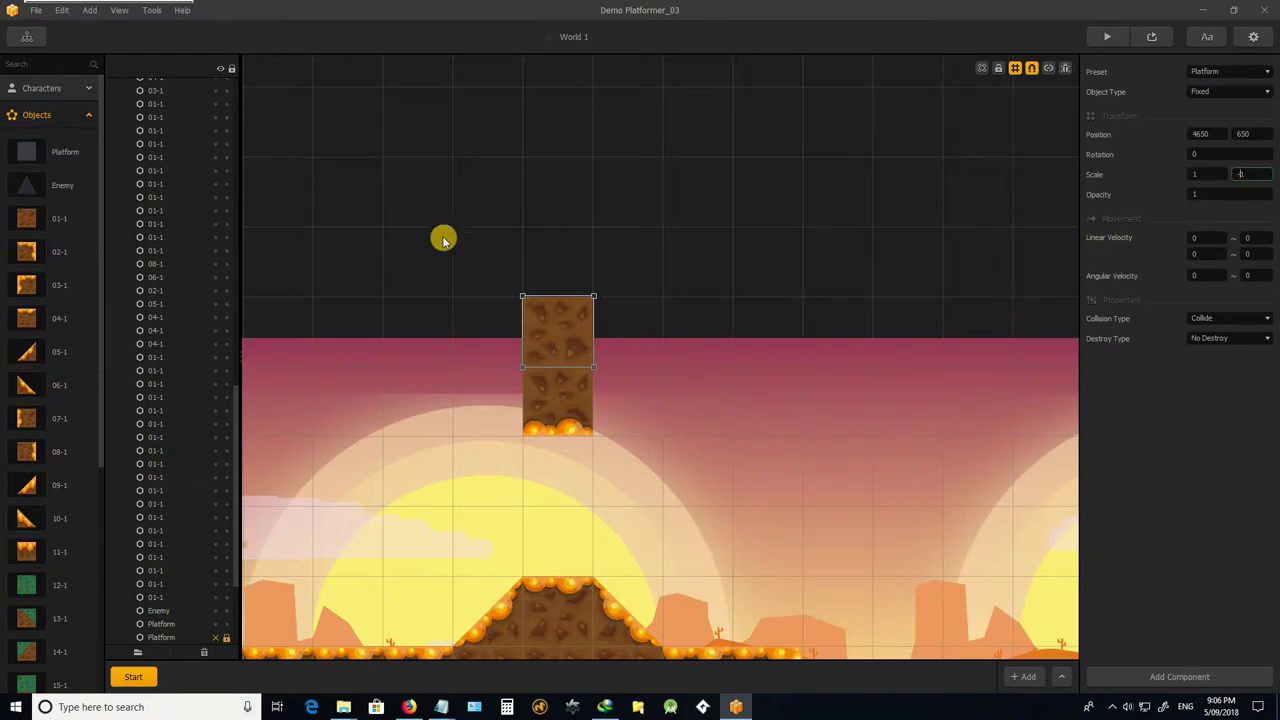
# Add the slope tile 06-1 beside the flipped surface tile at 4750, 550 and flip it vertically with a Y scale of -1.
pyautogui.click(26, 388)
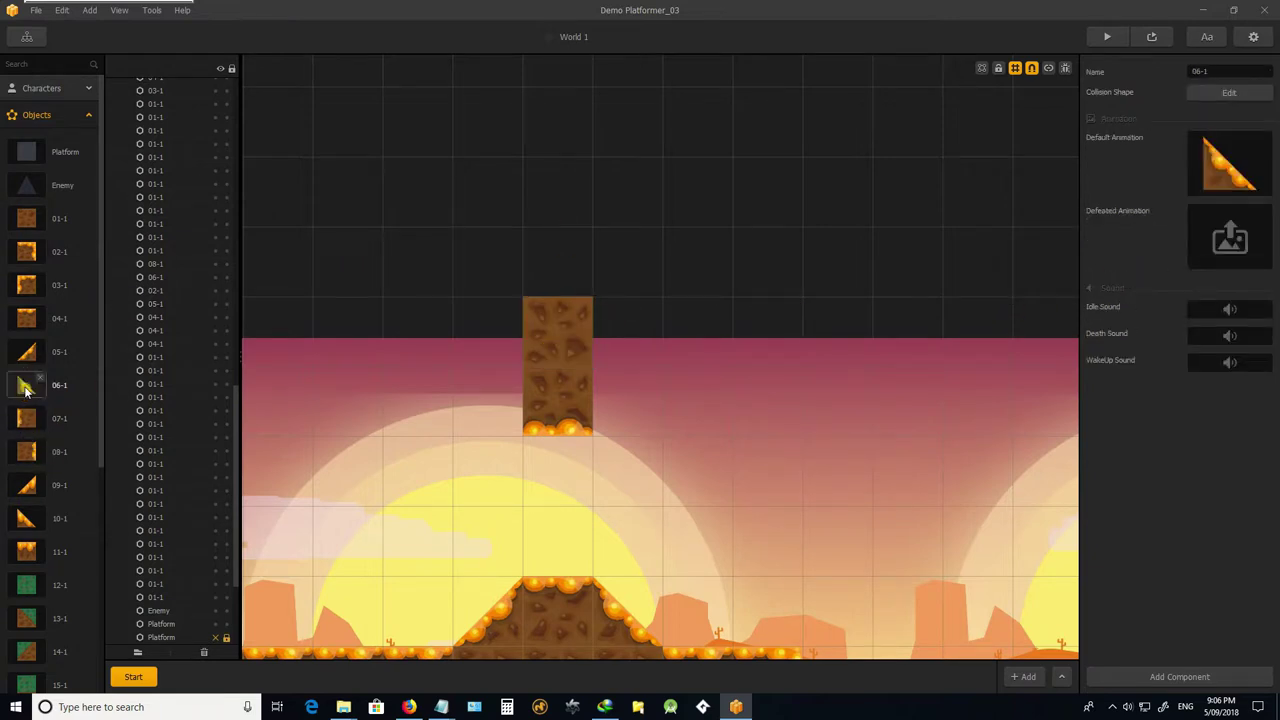
pyautogui.moveTo(26, 388); pyautogui.dragTo(643, 405)
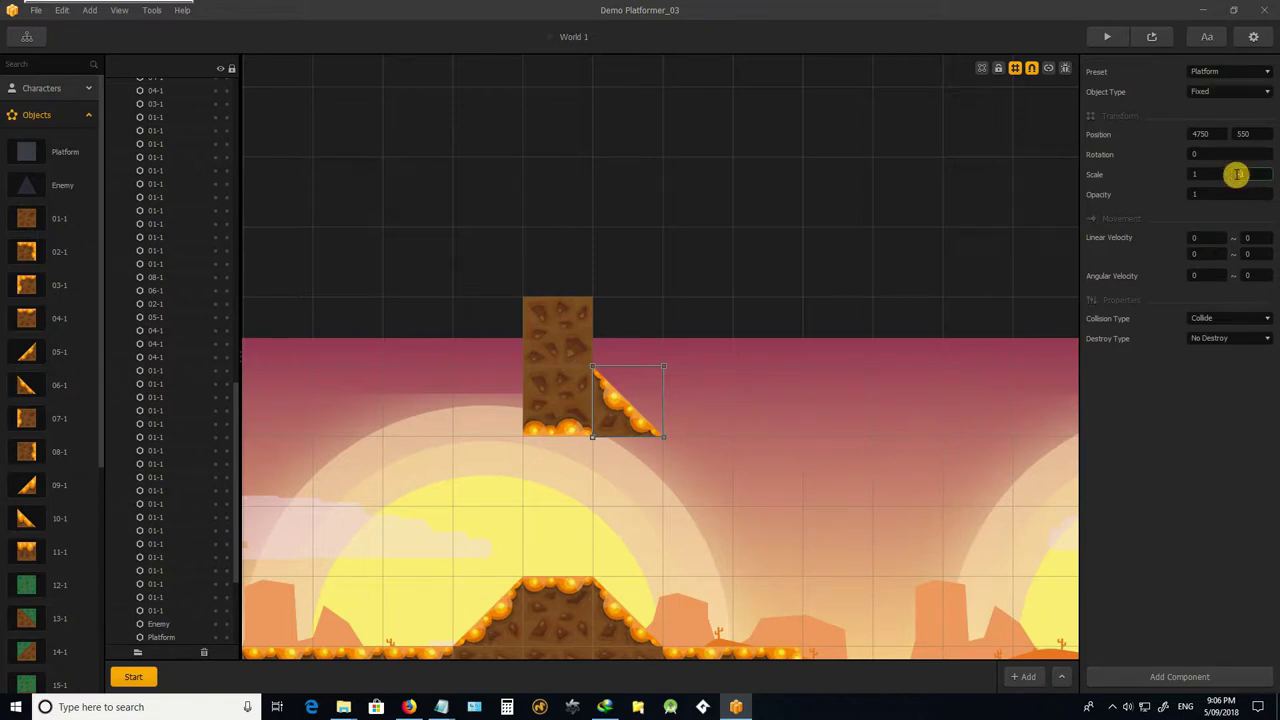
pyautogui.press('Return')
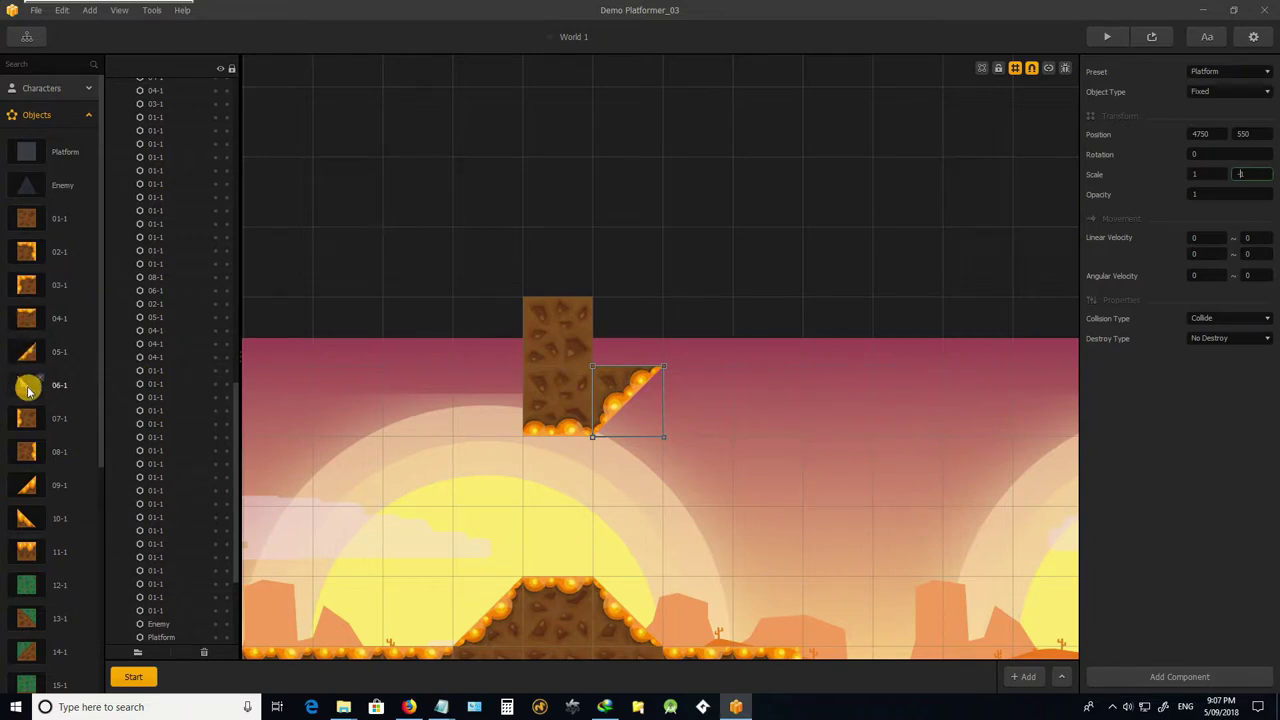
# Add the slope tile 05-1 on the opposite side at 4550, 550 and flip it vertically with a Y scale of -1.
pyautogui.moveTo(28, 390); pyautogui.dragTo(80, 390)
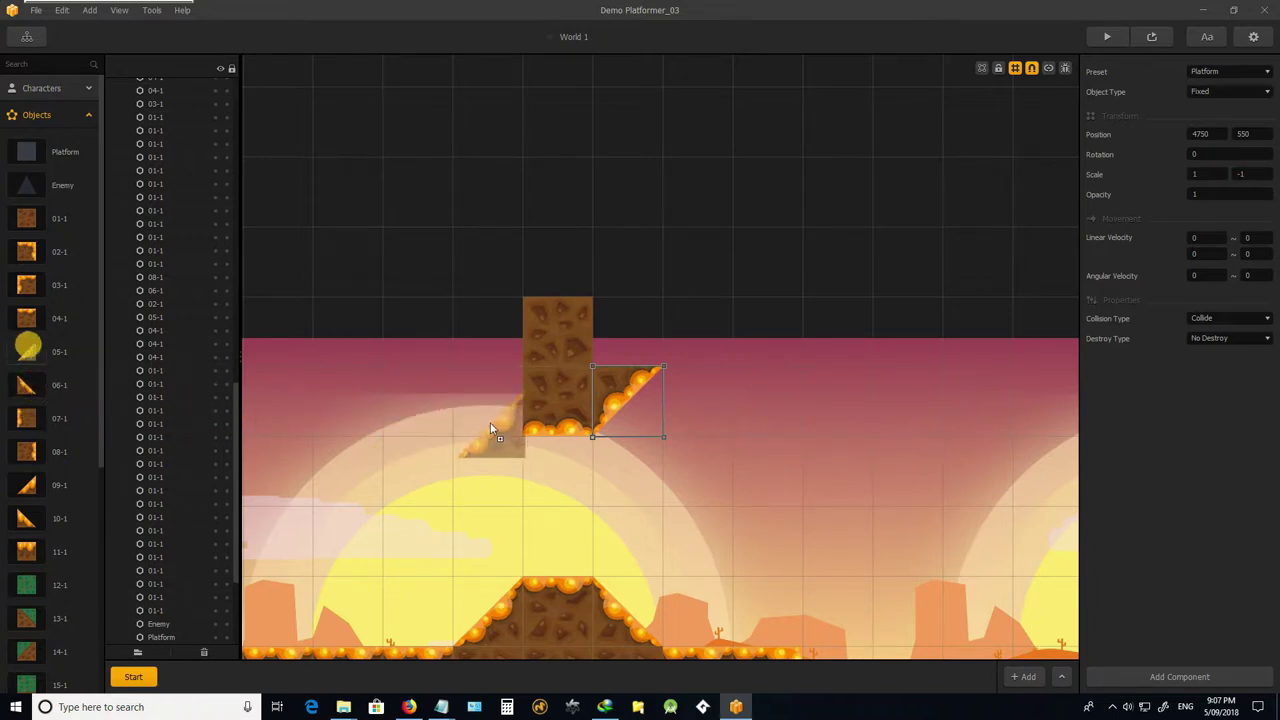
pyautogui.moveTo(490, 430); pyautogui.dragTo(492, 405)
pyautogui.click(523, 400)
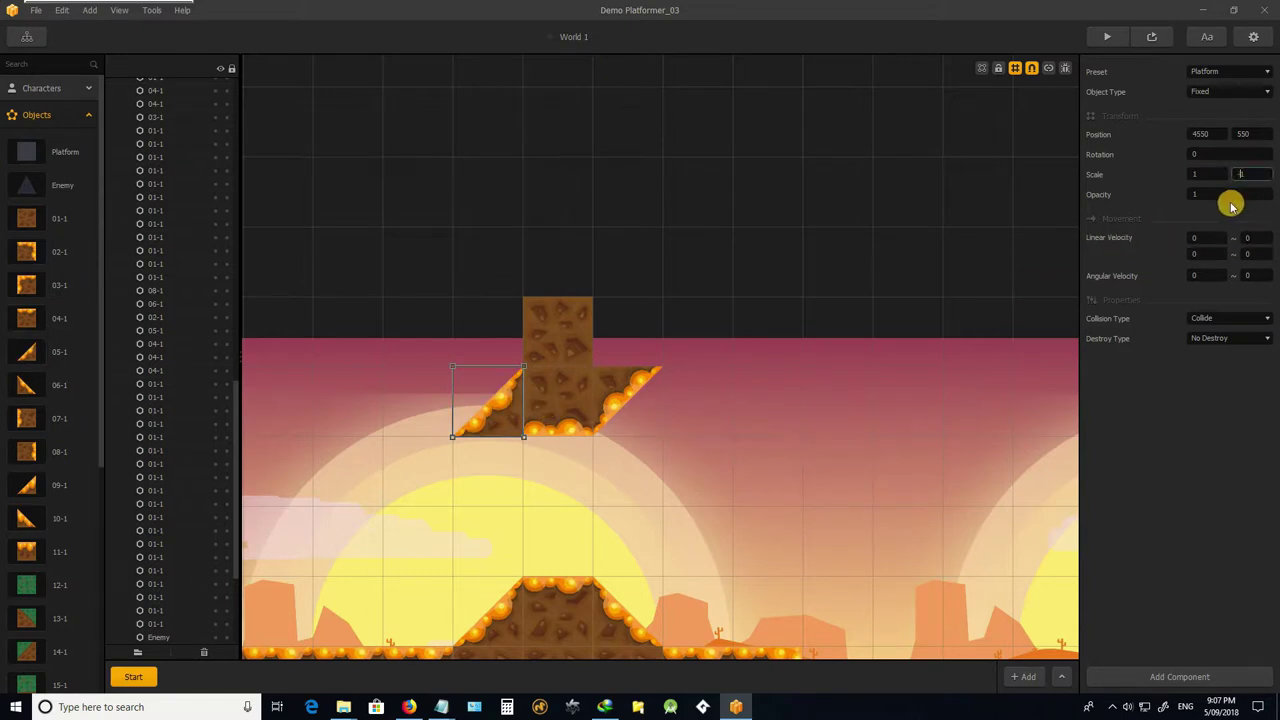
pyautogui.press('Return')
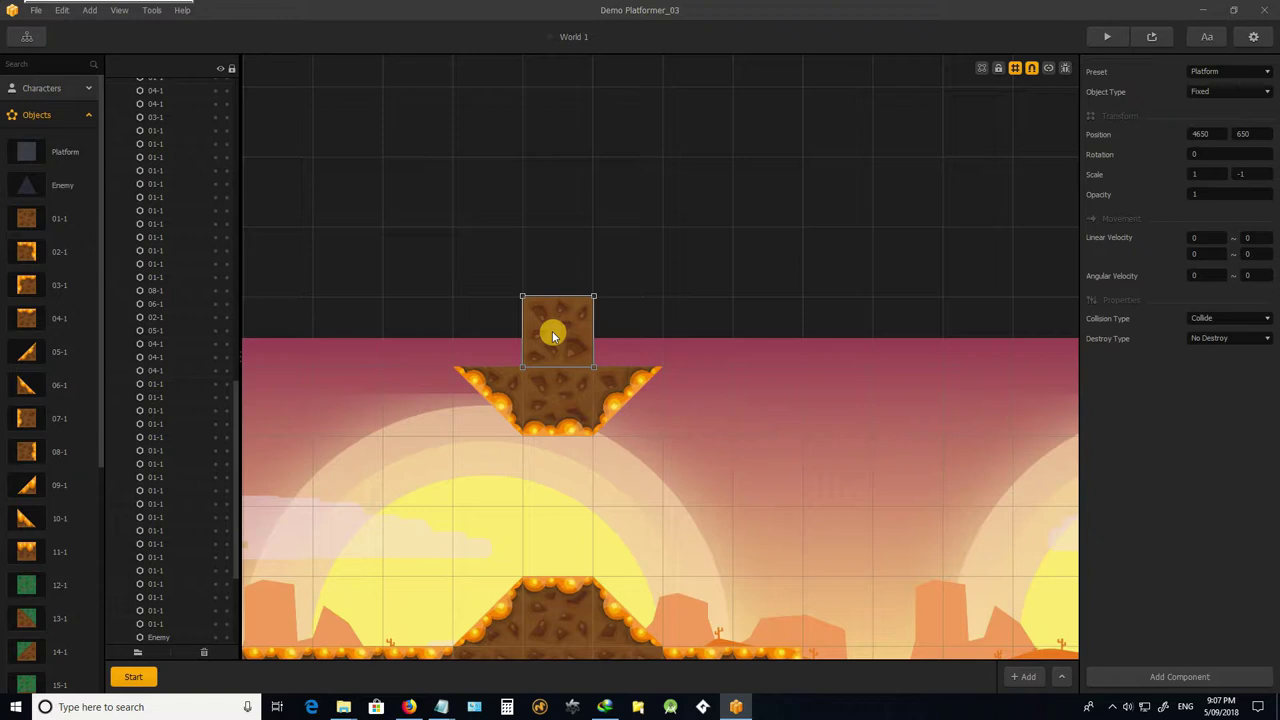
# Duplicate the overhead dirt tile at 4650, 650 twice, placing a copy on each side at 4750, 650 and 4550, 650.
pyautogui.hotkey('ctrl', 'd')
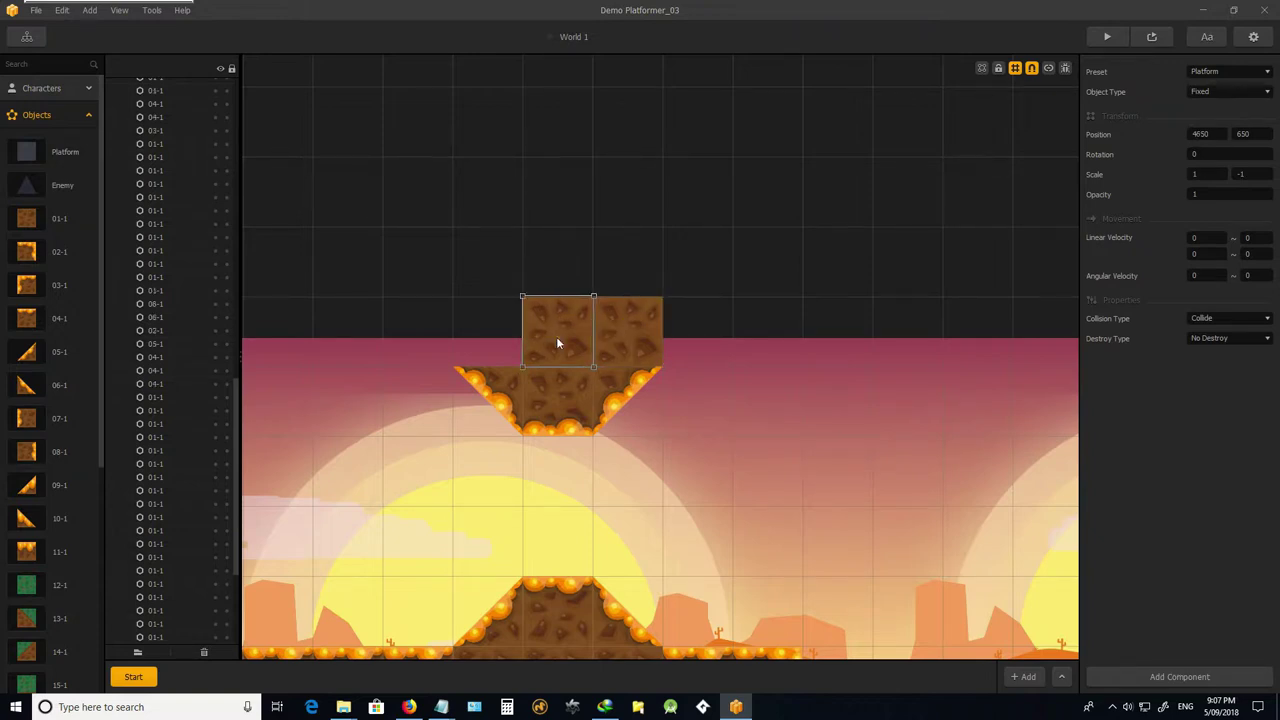
pyautogui.hotkey('ctrl', 'd')
pyautogui.scroll(-3, 640, 255)
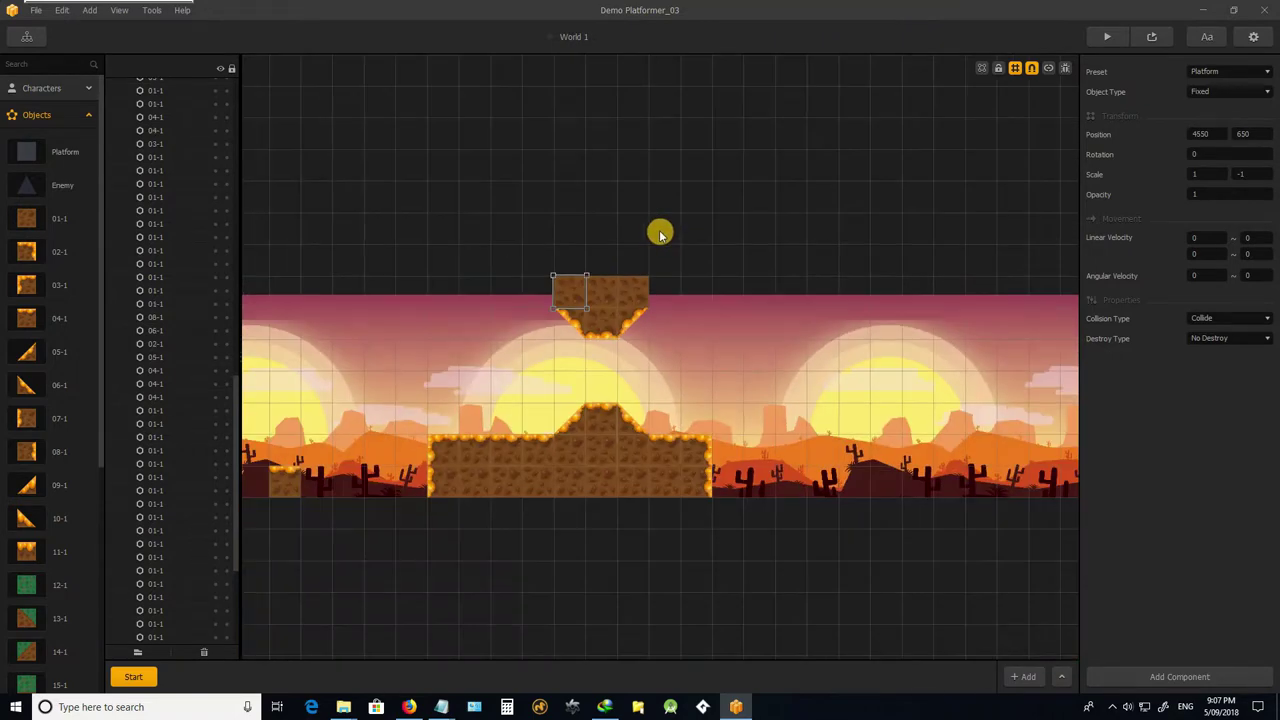
pyautogui.click(655, 238)
# Examine the overhead platform's shape and the gap between it and the hill below.
pyautogui.scroll(3, 609, 326)
pyautogui.scroll(-3, 594, 294)
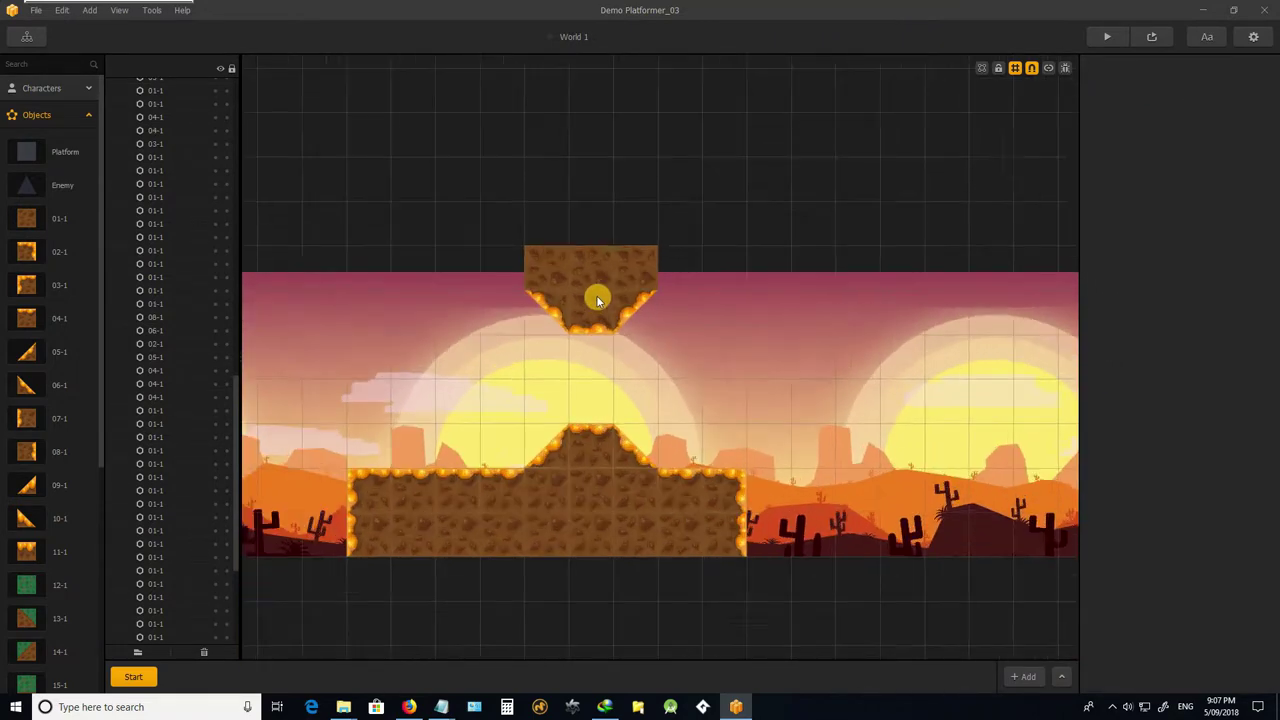
pyautogui.scroll(3, 557, 294)
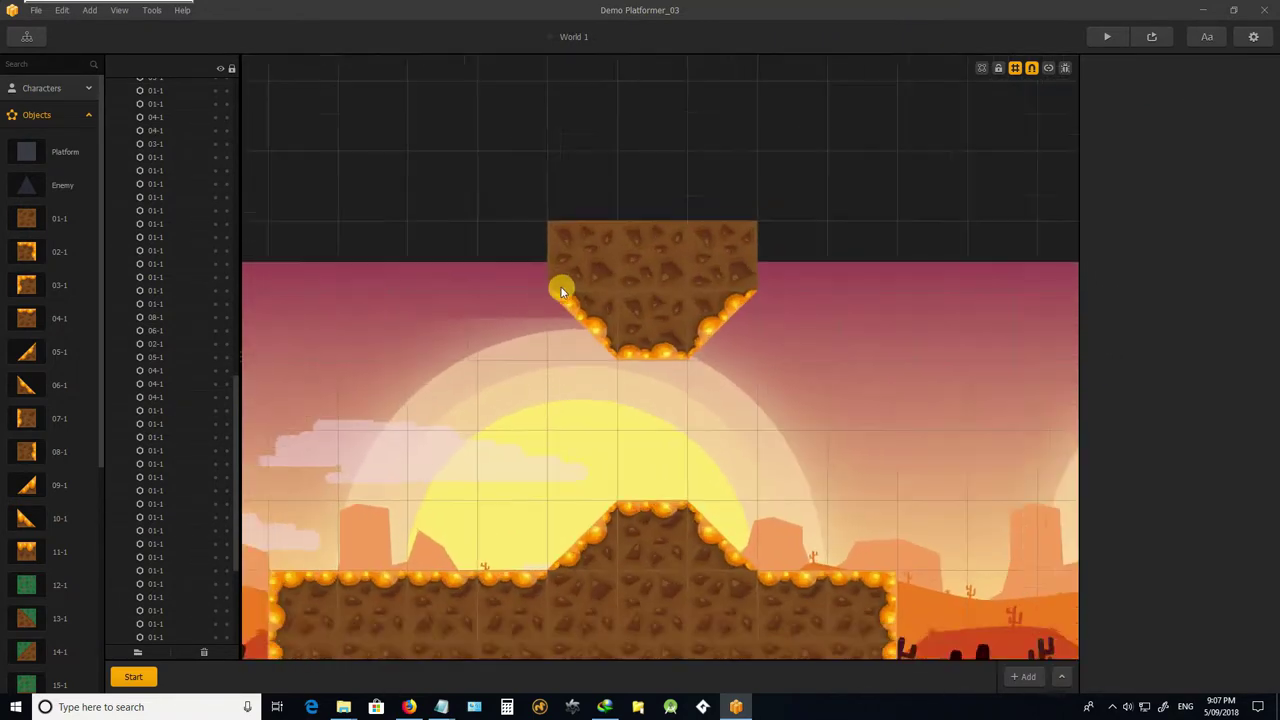
pyautogui.scroll(-2, 563, 289)
pyautogui.scroll(2, 674, 304)
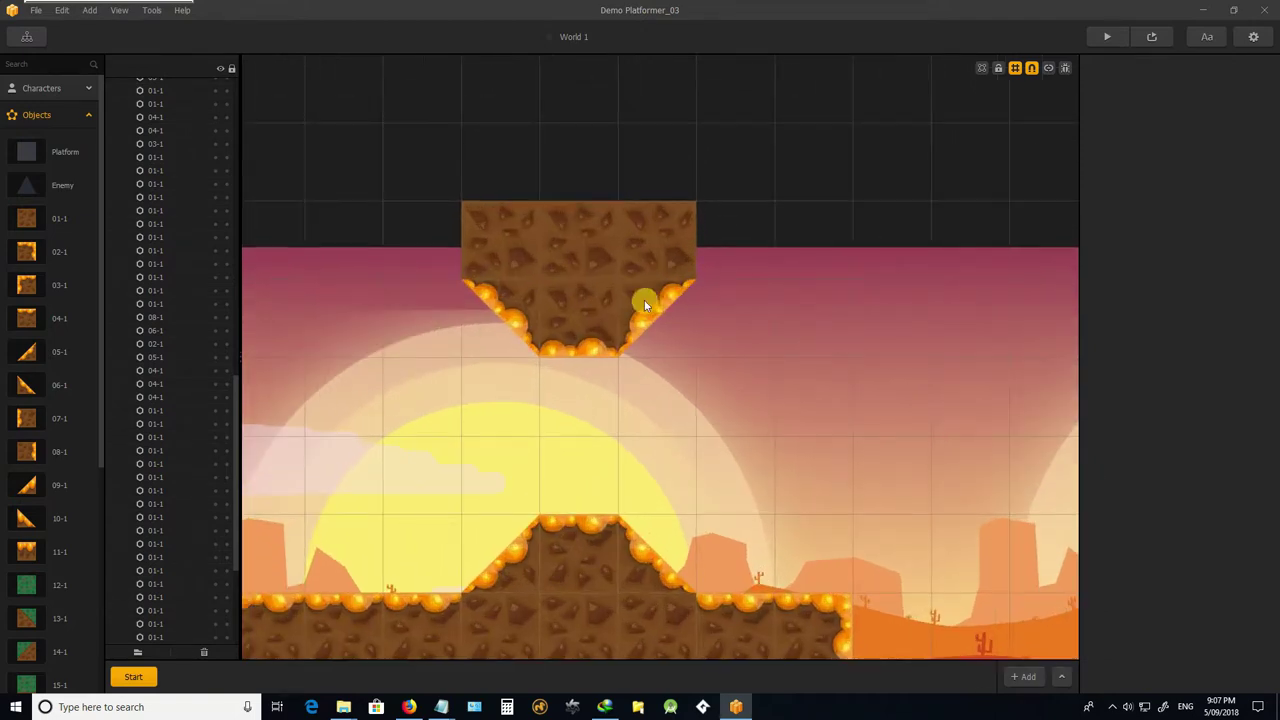
pyautogui.scroll(-5, 600, 290)
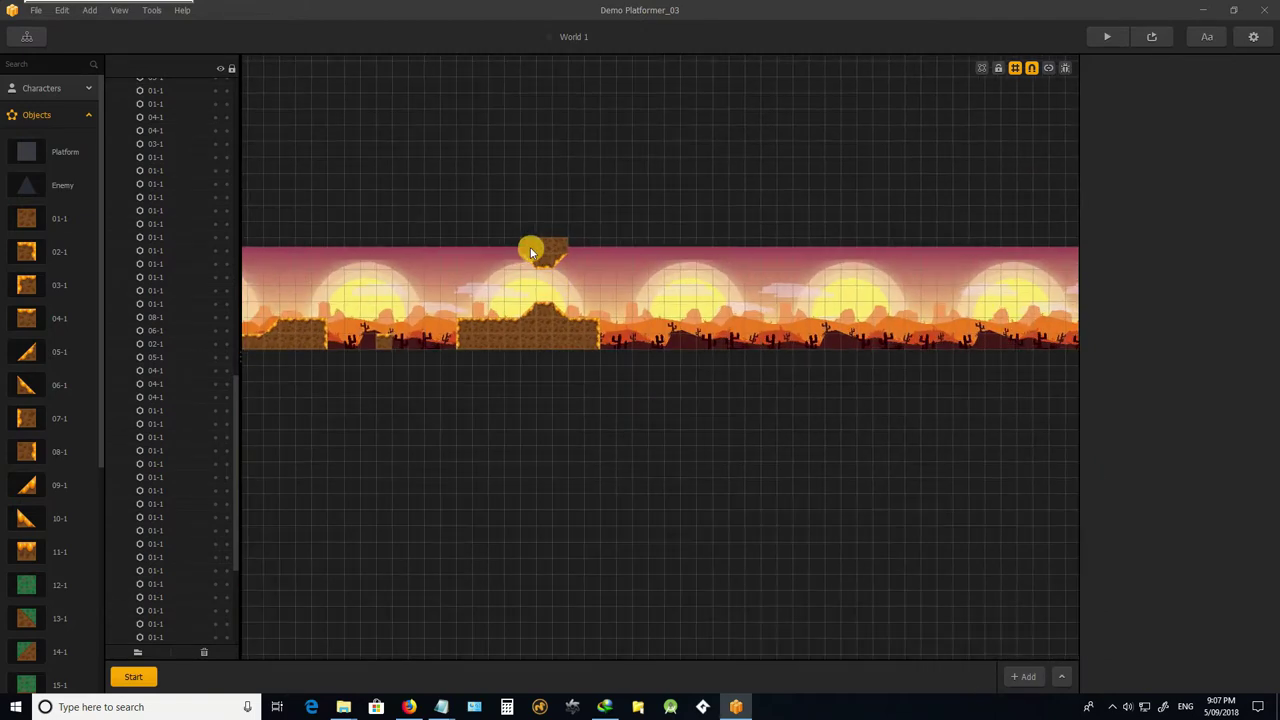
pyautogui.scroll(3, 560, 250)
pyautogui.scroll(2, 606, 250)
pyautogui.scroll(-1, 509, 414)
pyautogui.scroll(2, 514, 189)
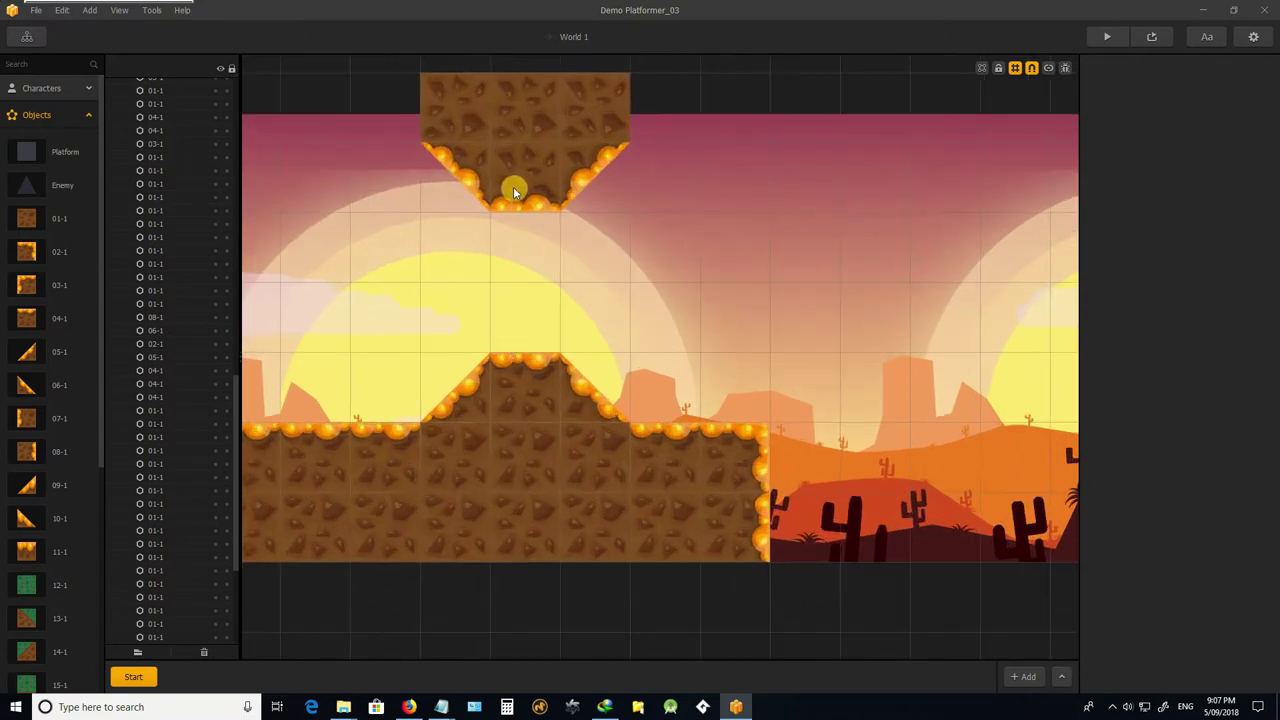
pyautogui.scroll(-3, 552, 296)
pyautogui.scroll(1, 540, 288)
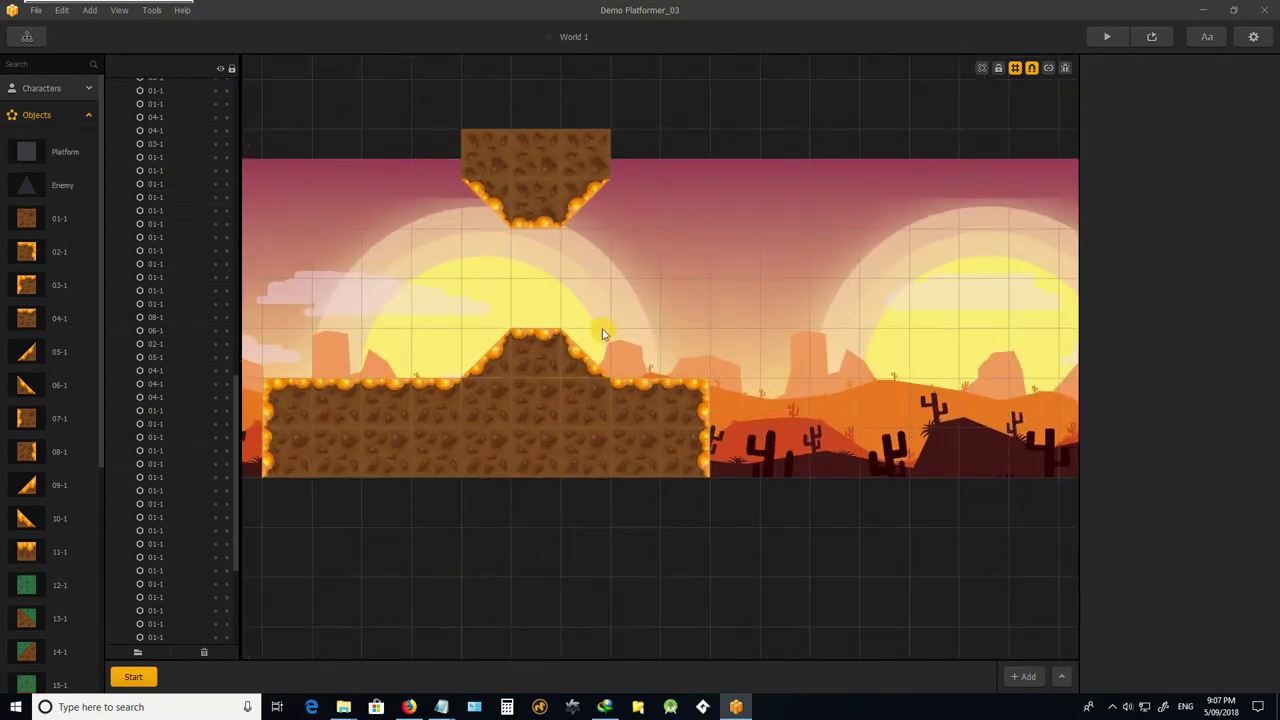
pyautogui.scroll(-2, 580, 360)
pyautogui.scroll(2, 575, 370)
pyautogui.scroll(-1, 570, 280)
pyautogui.scroll(-1, 610, 330)
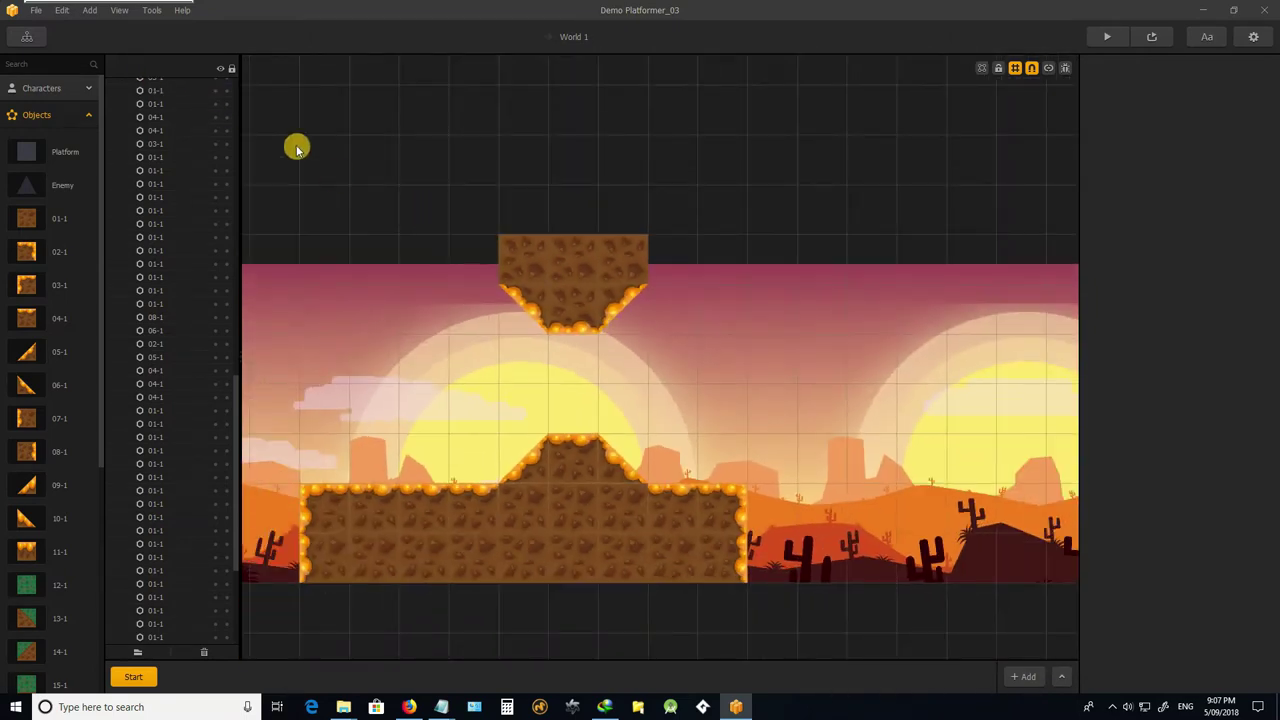
pyautogui.click(97, 20)
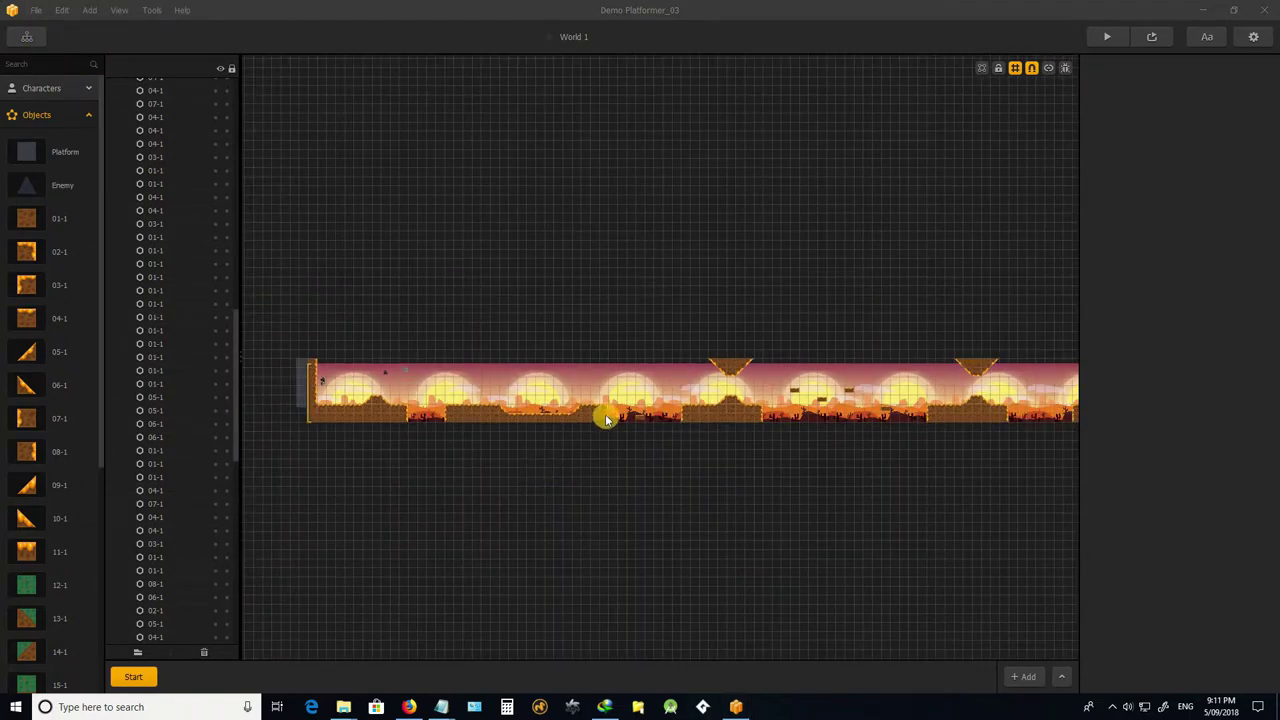
# Turn off the grid overlay shown over the level artwork.
pyautogui.scroll(-1, 640, 400)
pyautogui.scroll(4, 434, 471)
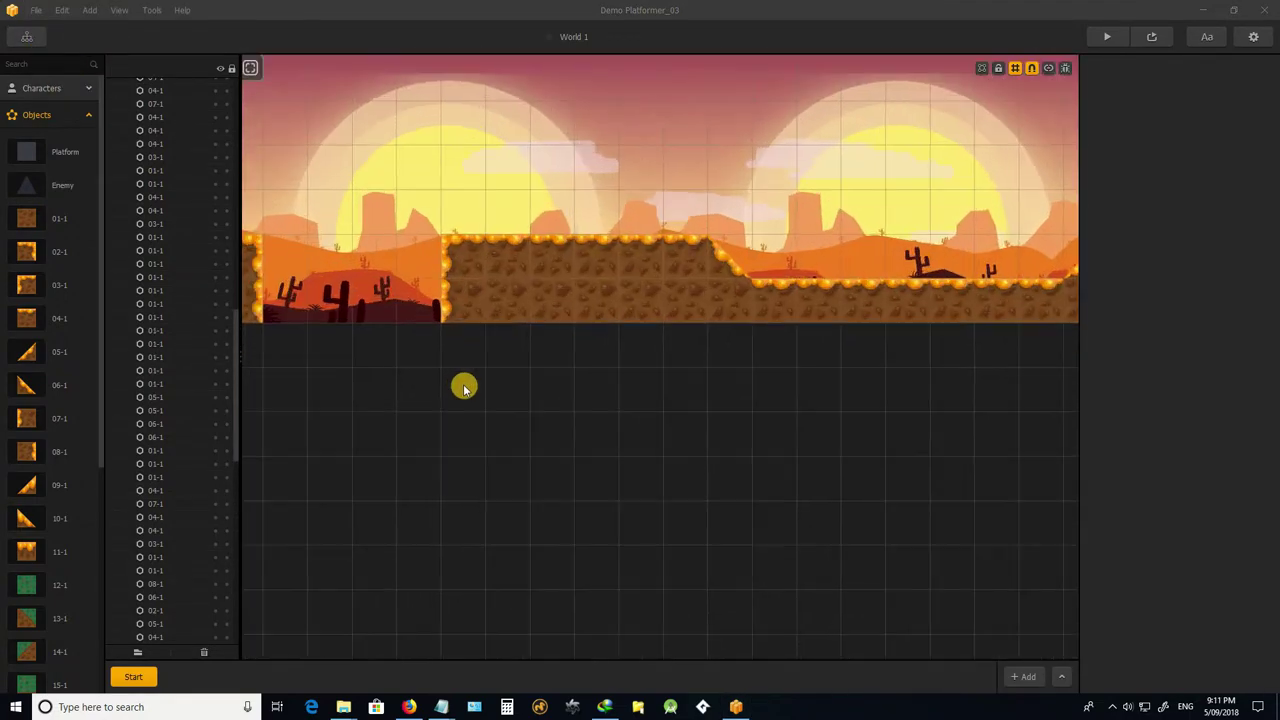
pyautogui.scroll(-1, 481, 373)
pyautogui.moveTo(360, 409); pyautogui.dragTo(532, 464, button='middle')
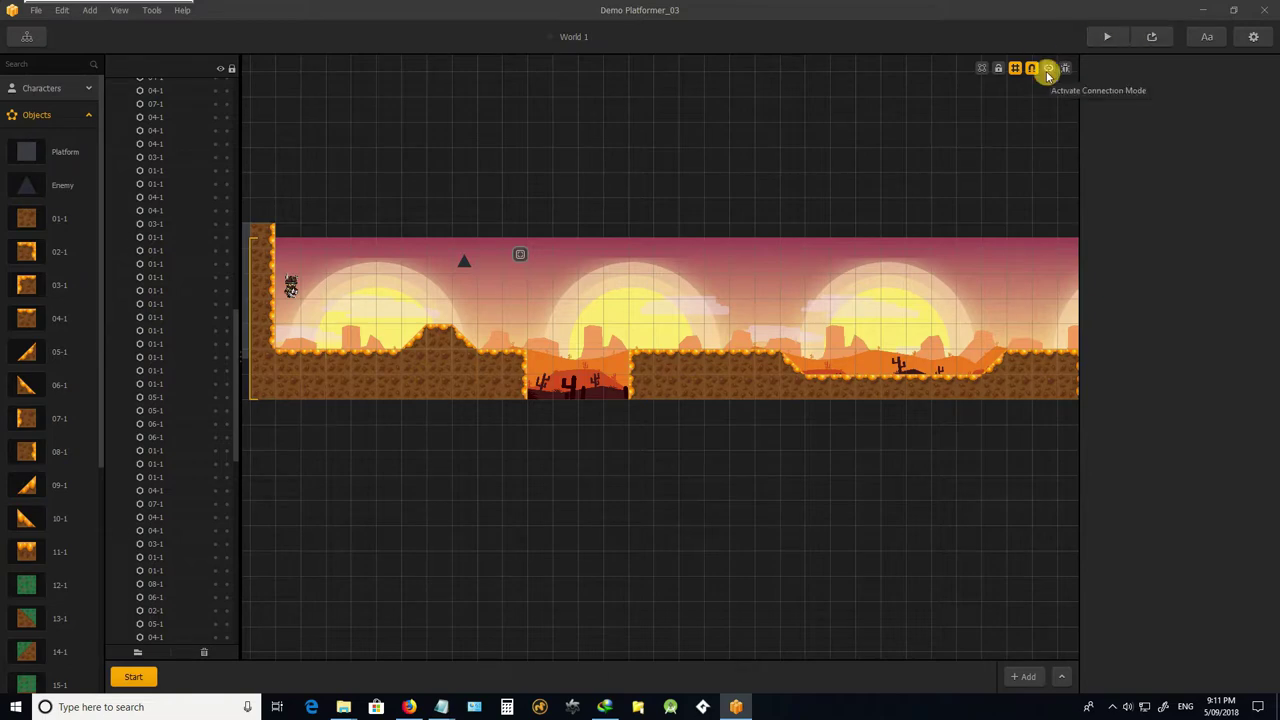
pyautogui.click(1016, 68)
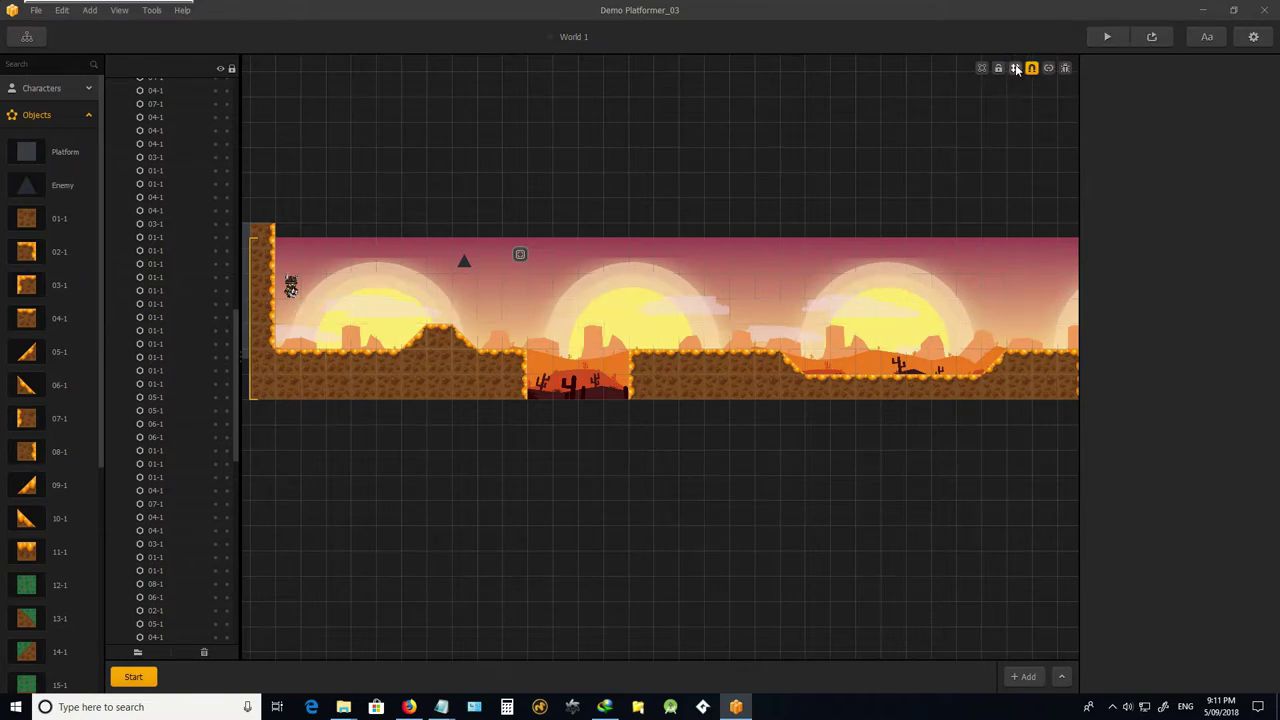
# Examine the half-height surface tile 04-1 in the gap before the first overhead platform, including its position and scale.
pyautogui.scroll(5, 850, 465)
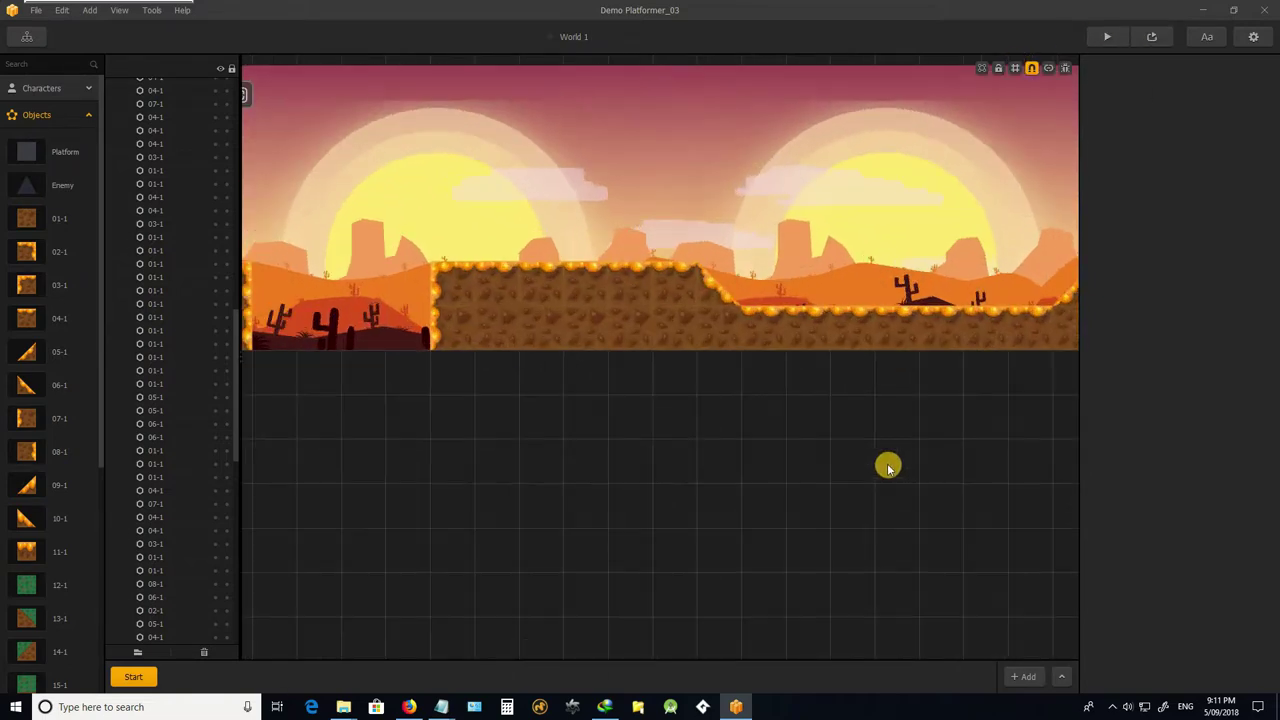
pyautogui.moveTo(978, 393); pyautogui.dragTo(334, 409)
pyautogui.moveTo(919, 437); pyautogui.dragTo(340, 452)
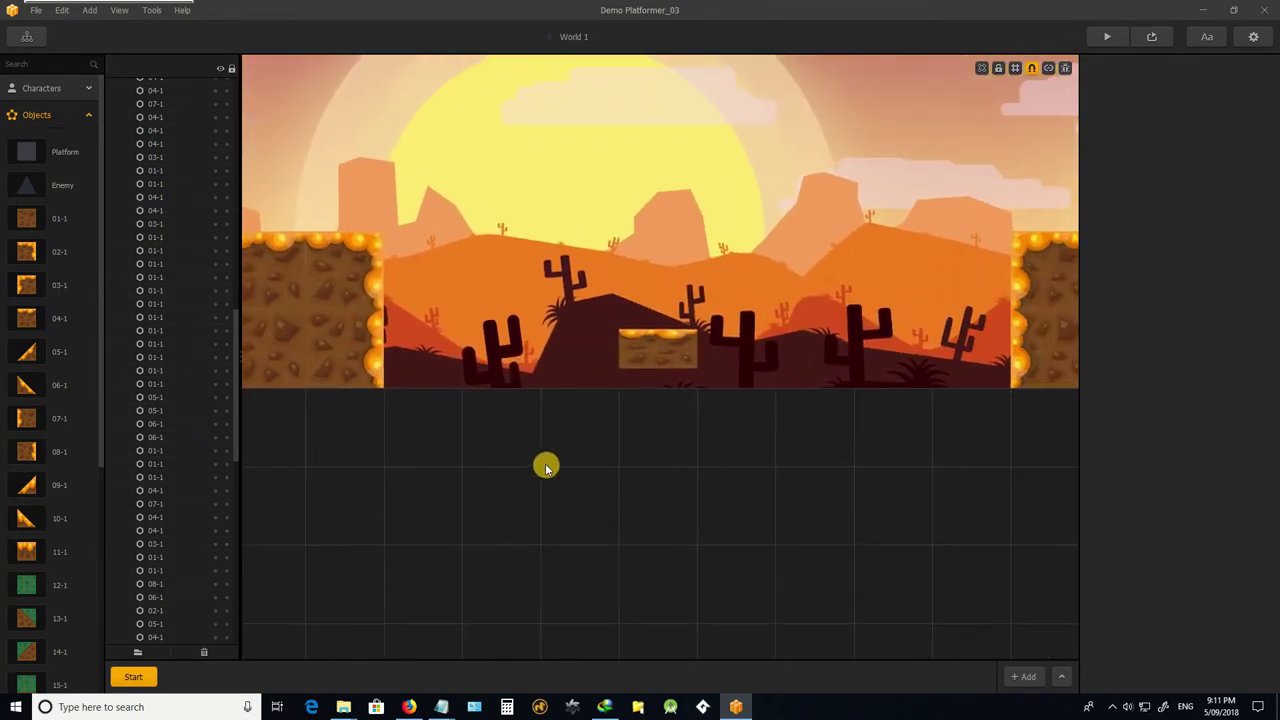
pyautogui.moveTo(886, 509); pyautogui.dragTo(894, 537)
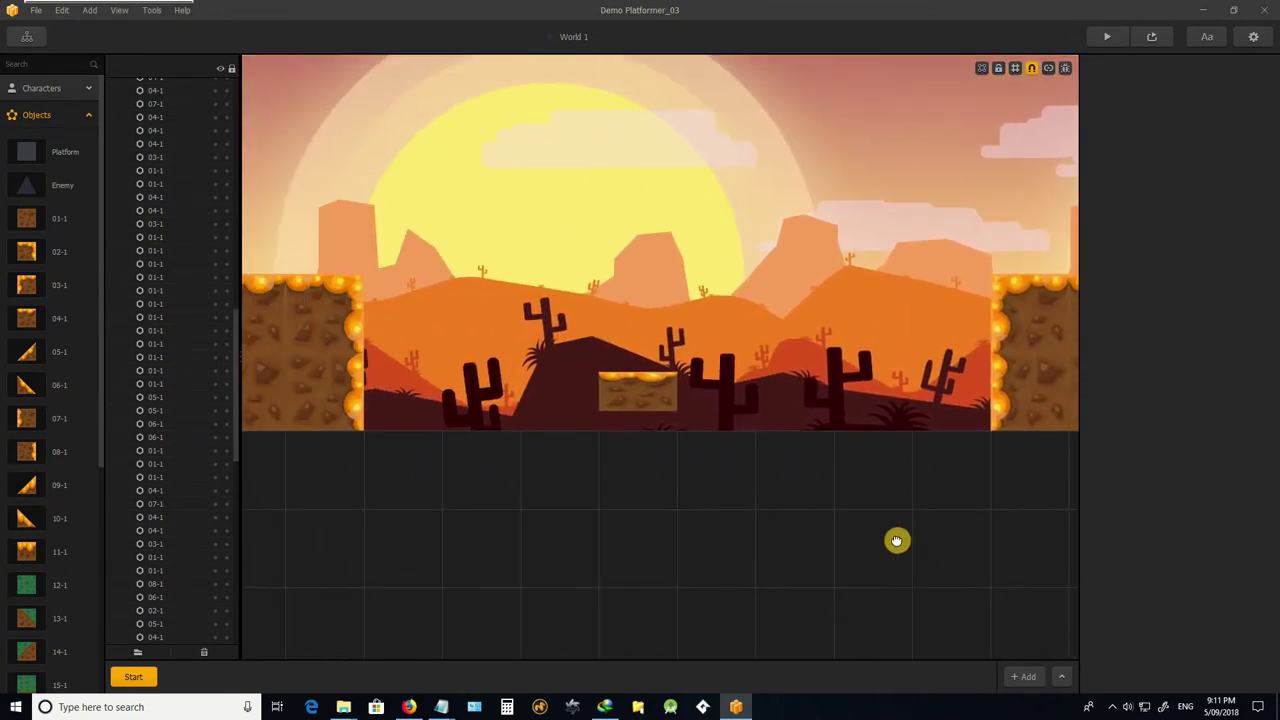
pyautogui.scroll(5, 669, 457)
pyautogui.scroll(-4, 640, 292)
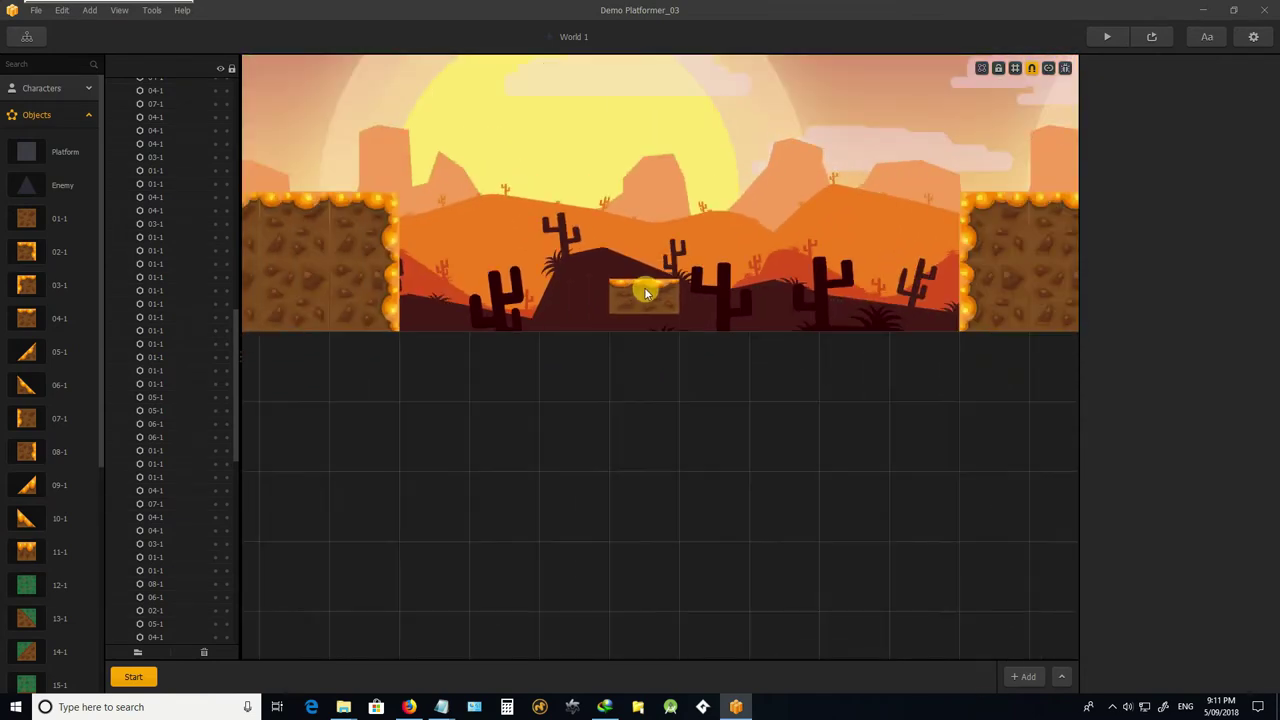
pyautogui.scroll(1, 643, 288)
pyautogui.click(637, 298)
pyautogui.scroll(2, 805, 395)
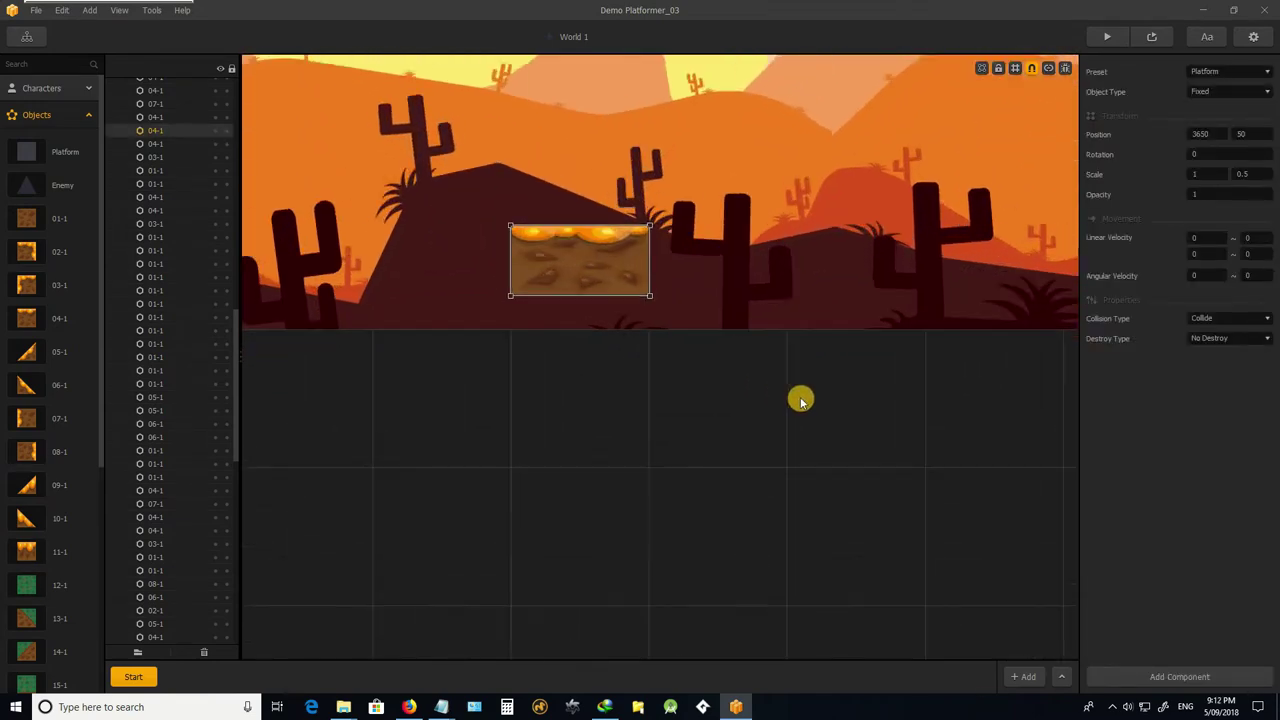
pyautogui.scroll(-3, 802, 393)
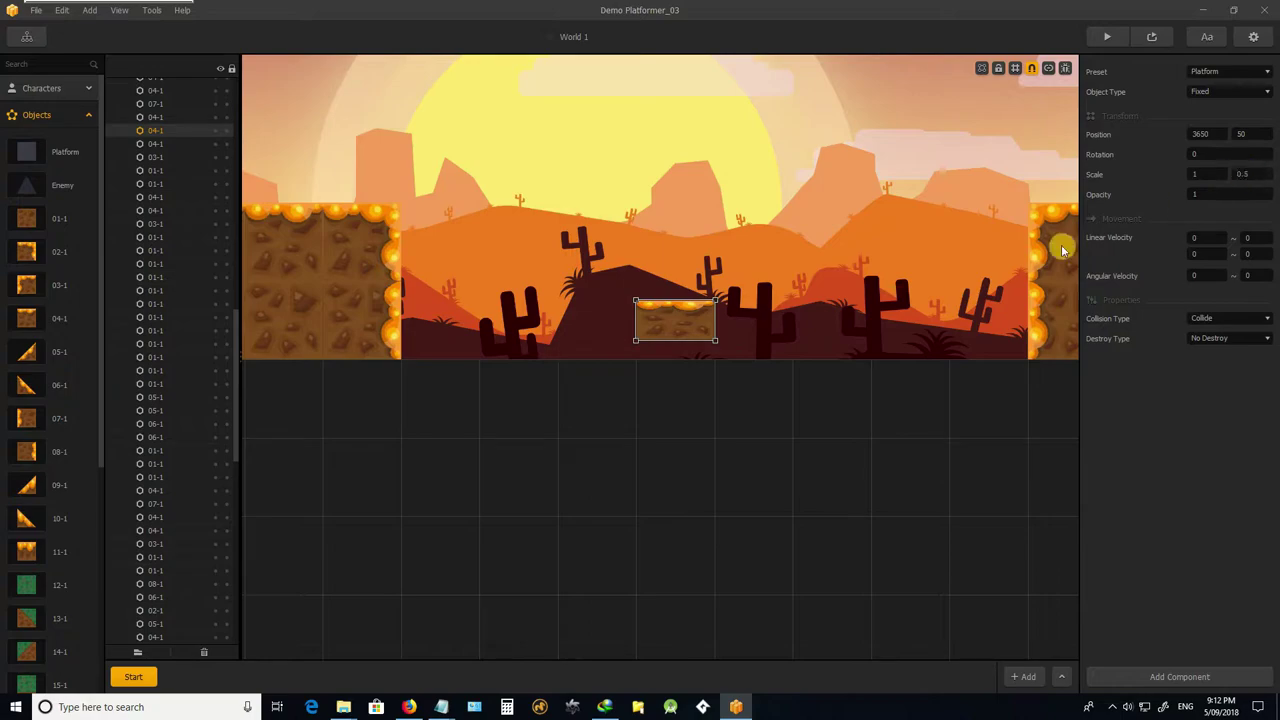
# Review the level layout around the overhead platforms, the wide gap with small floating platforms and the sunken ground section.
pyautogui.scroll(-4, 637, 296)
pyautogui.scroll(-2, 680, 320)
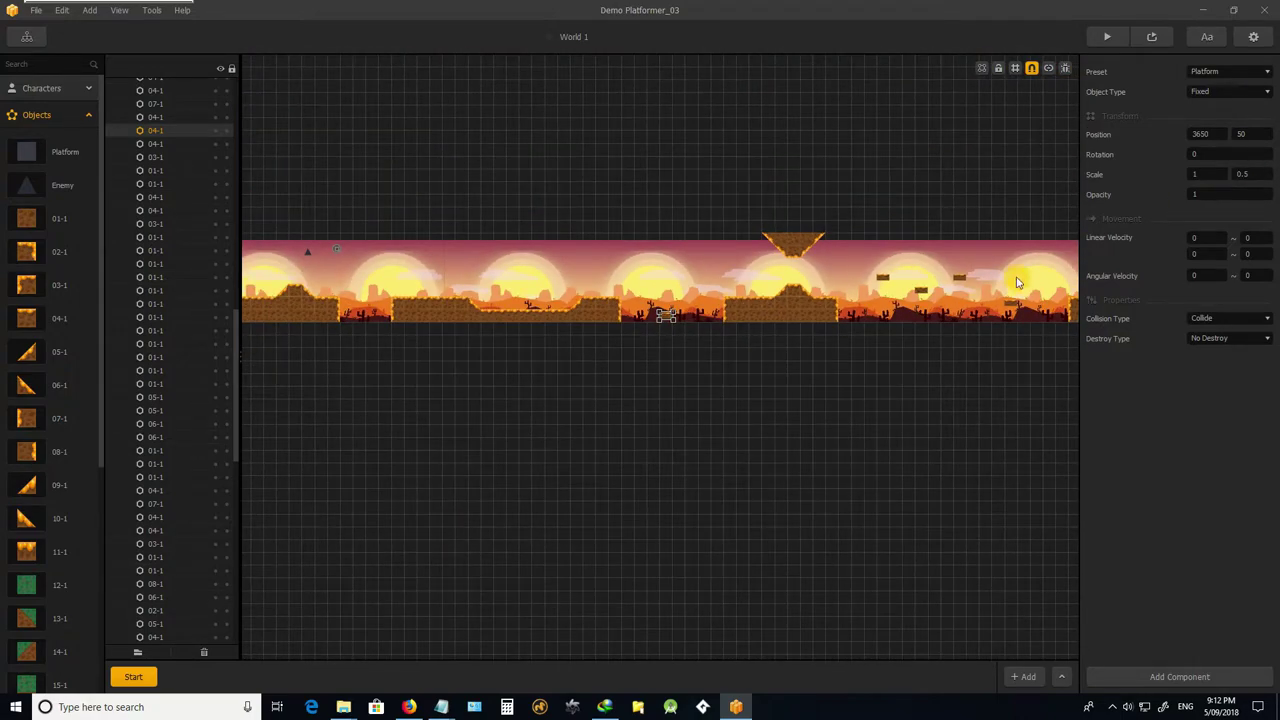
pyautogui.scroll(5, 850, 290)
pyautogui.scroll(-1, 750, 285)
pyautogui.scroll(-3, 750, 285)
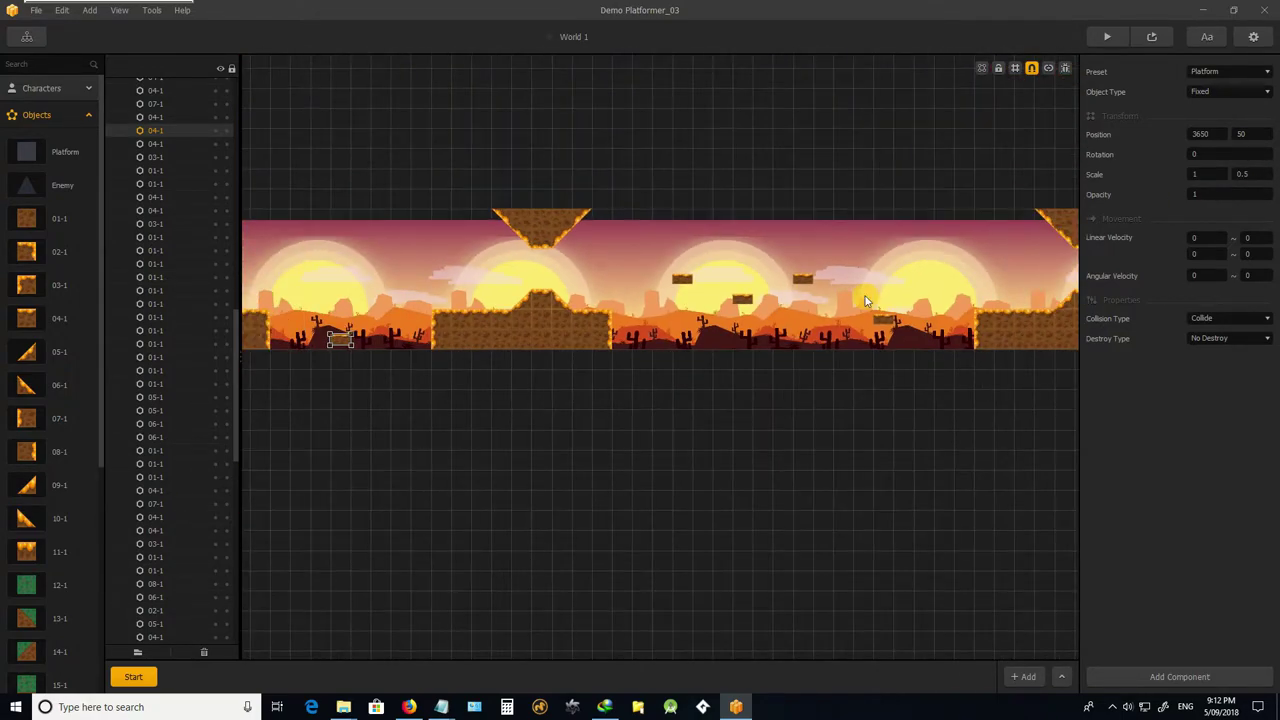
pyautogui.scroll(5, 866, 297)
pyautogui.scroll(-4, 912, 342)
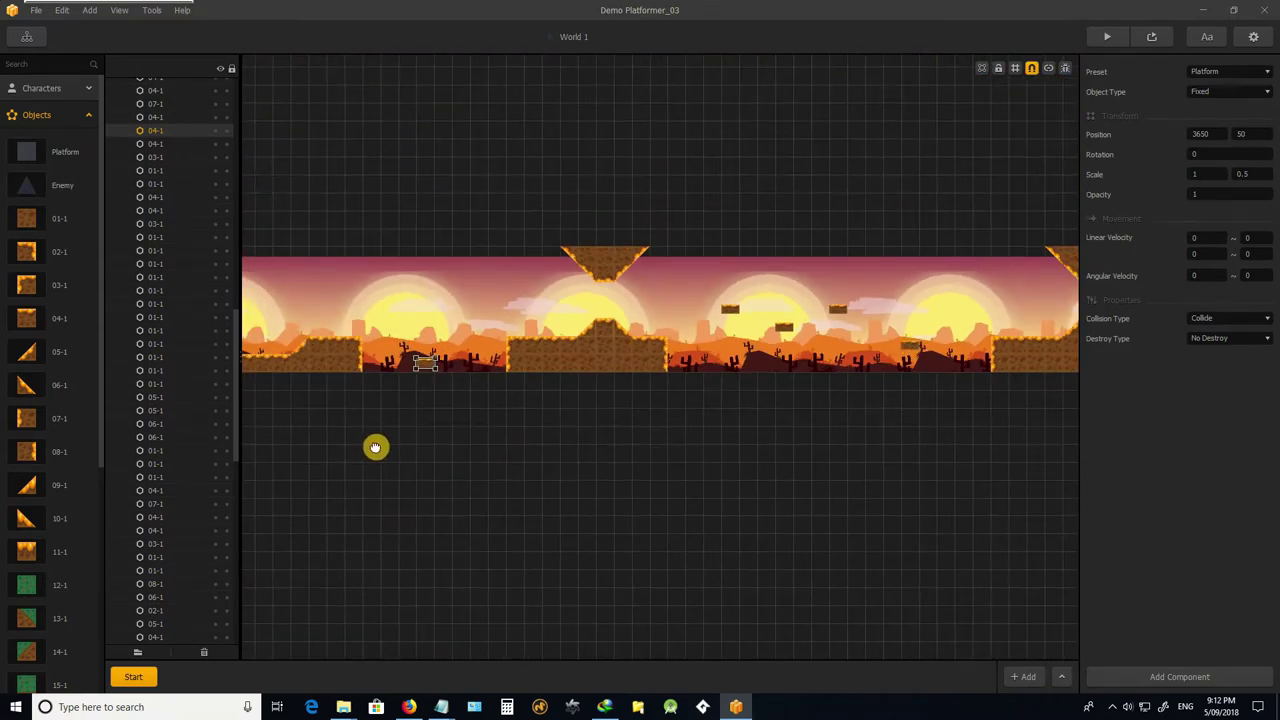
pyautogui.moveTo(375, 447); pyautogui.dragTo(688, 482)
pyautogui.scroll(5, 787, 445)
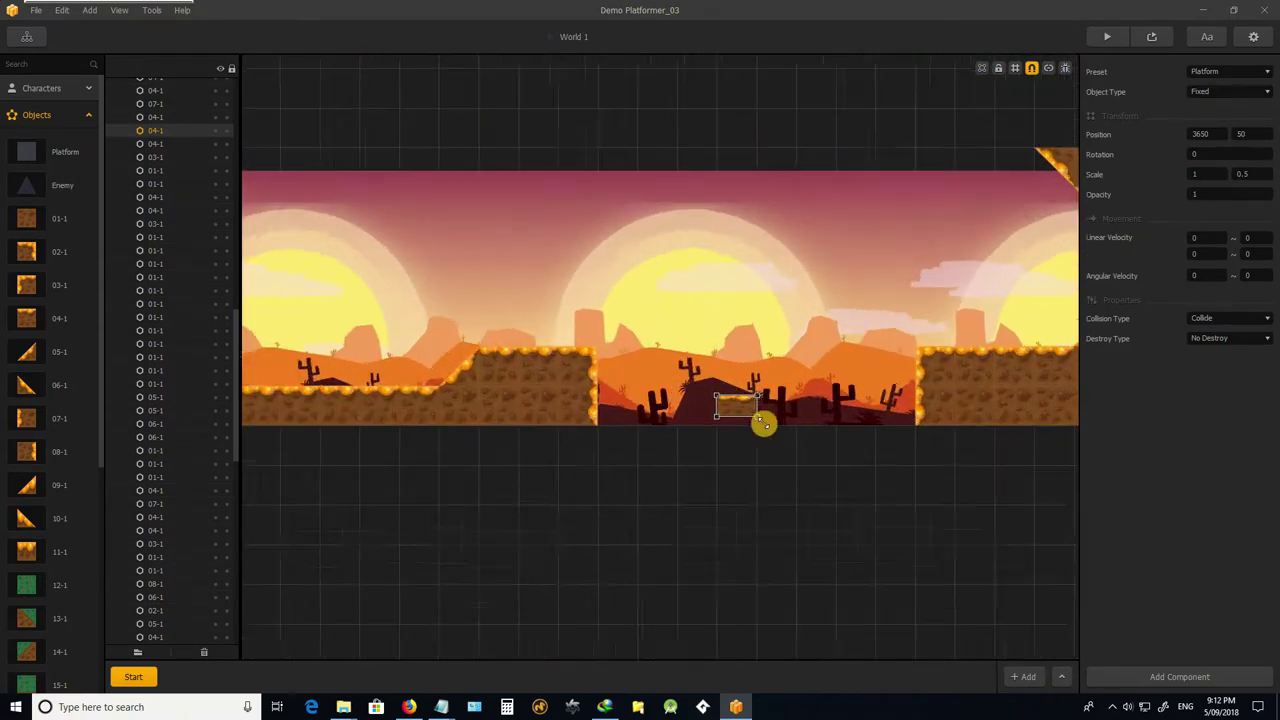
pyautogui.scroll(-2, 437, 483)
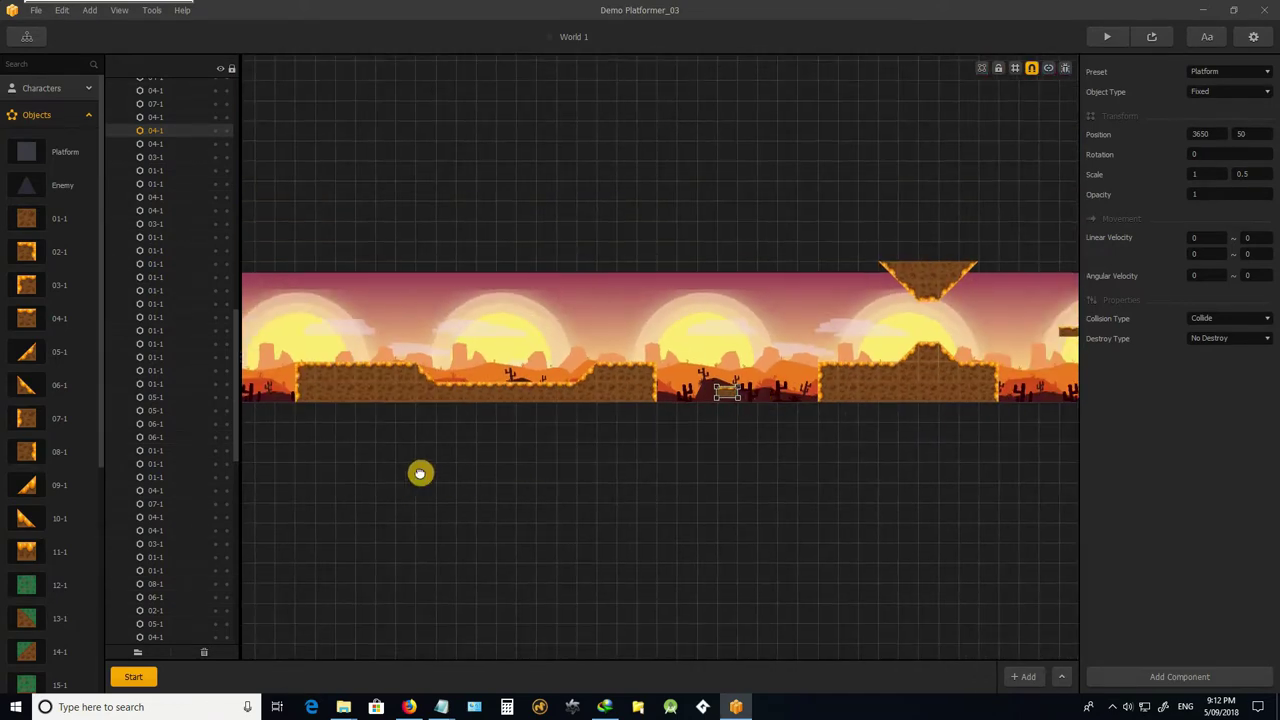
pyautogui.moveTo(420, 471); pyautogui.dragTo(331, 423)
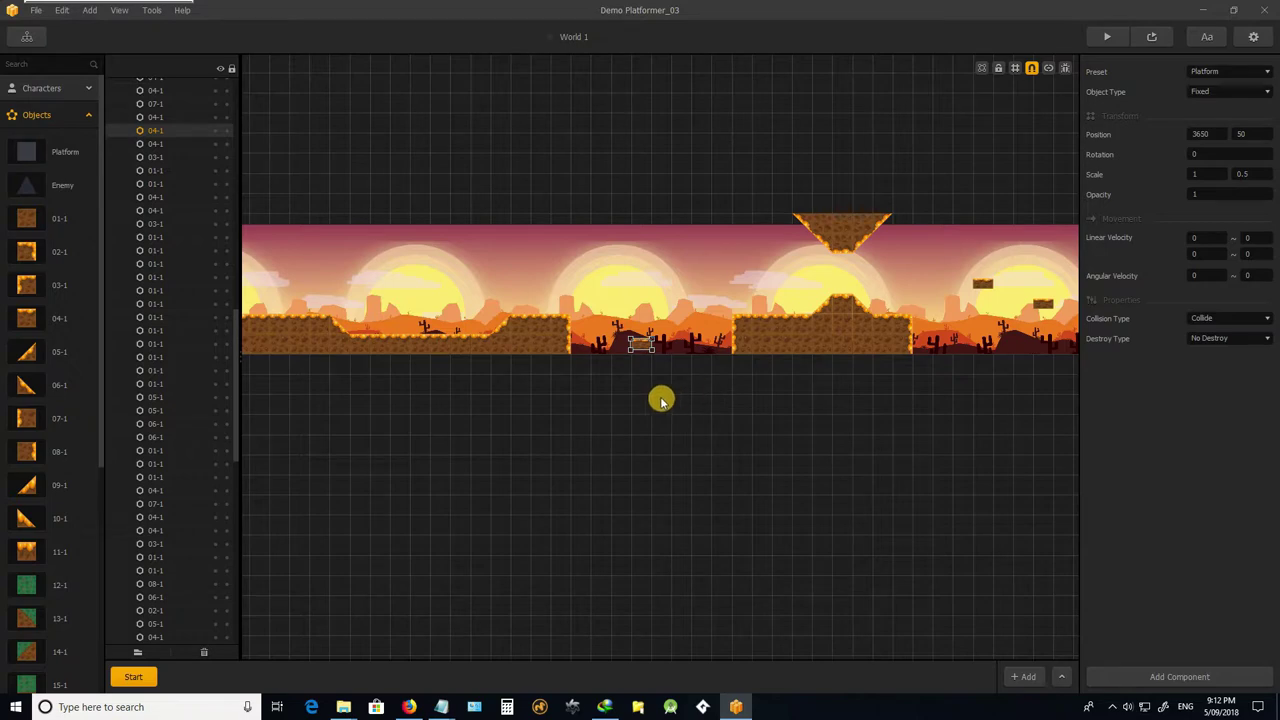
# Place green tile 12-1 below the first gap, in line with its left edge at position 1150, -150.
pyautogui.moveTo(678, 398); pyautogui.dragTo(1066, 371)
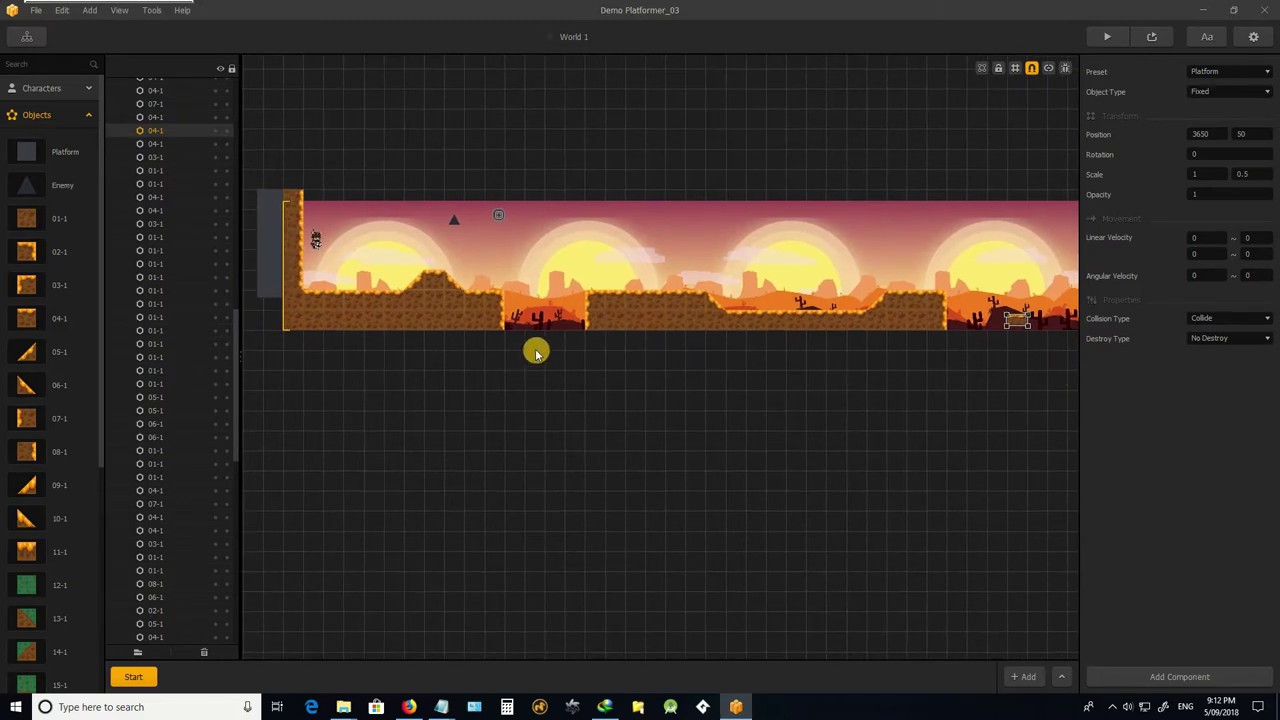
pyautogui.scroll(3, 531, 337)
pyautogui.scroll(-2, 473, 302)
pyautogui.scroll(4, 473, 302)
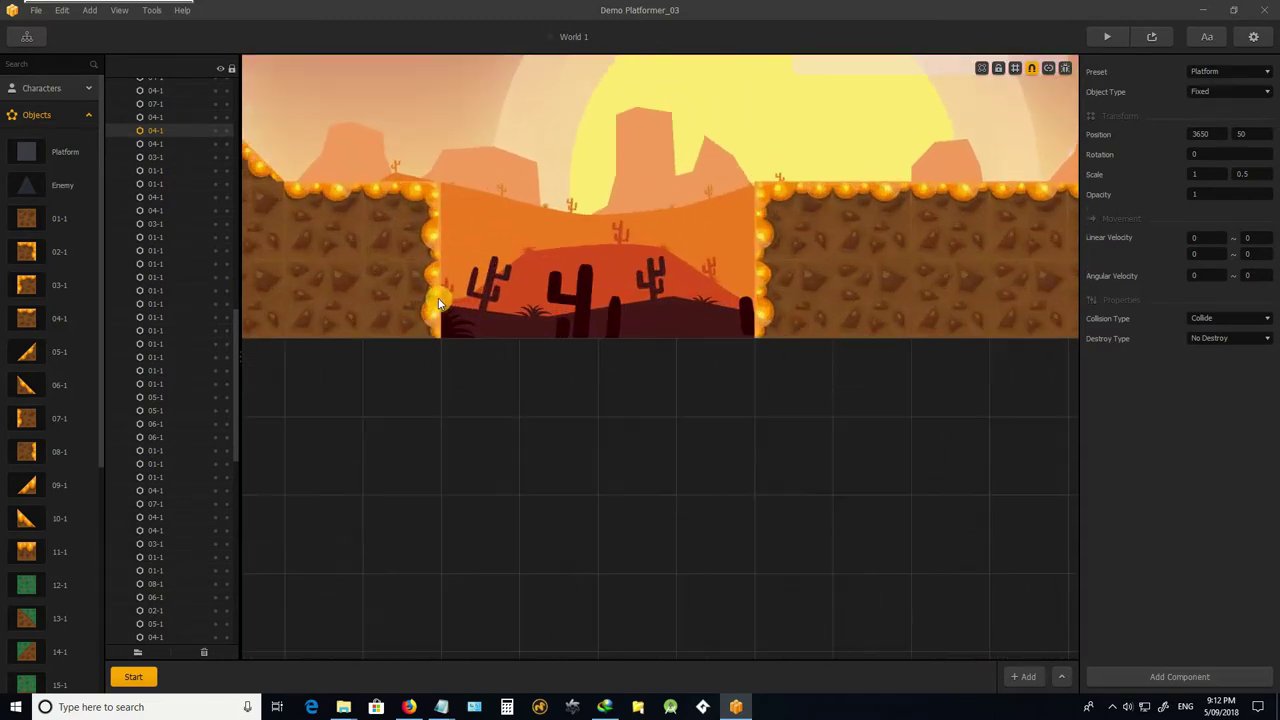
pyautogui.scroll(-3, 449, 406)
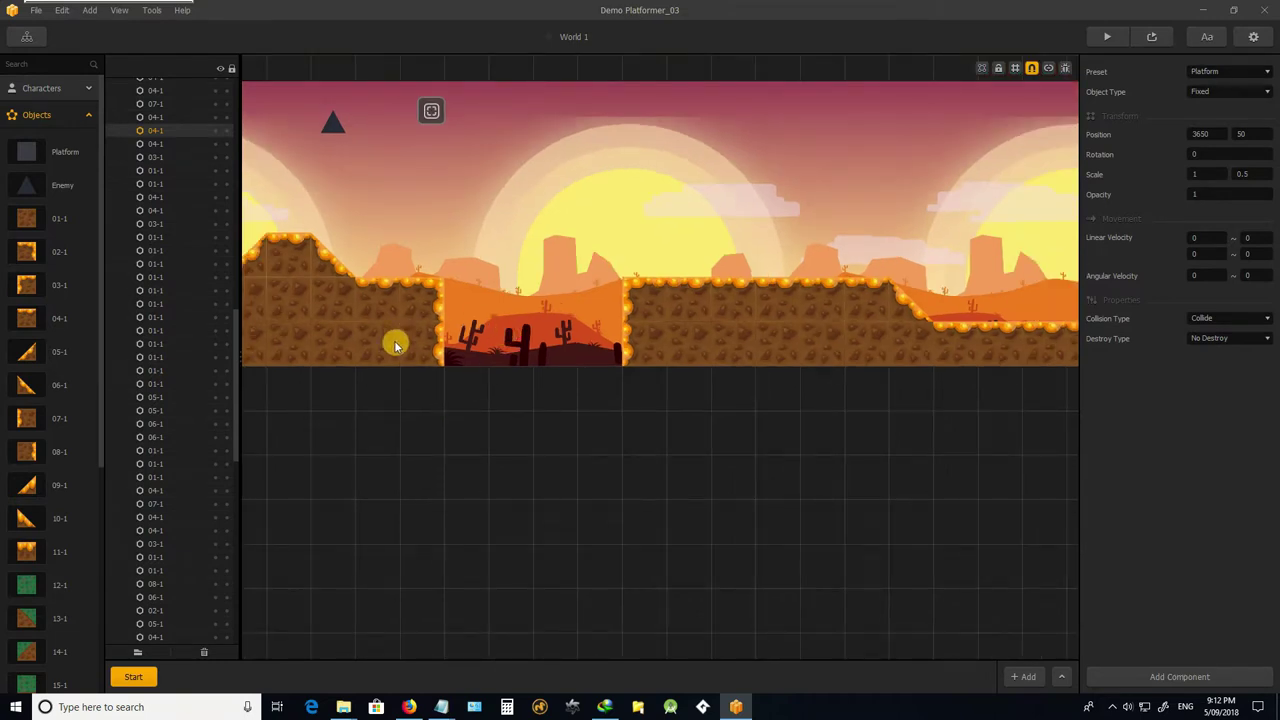
pyautogui.click(22, 594)
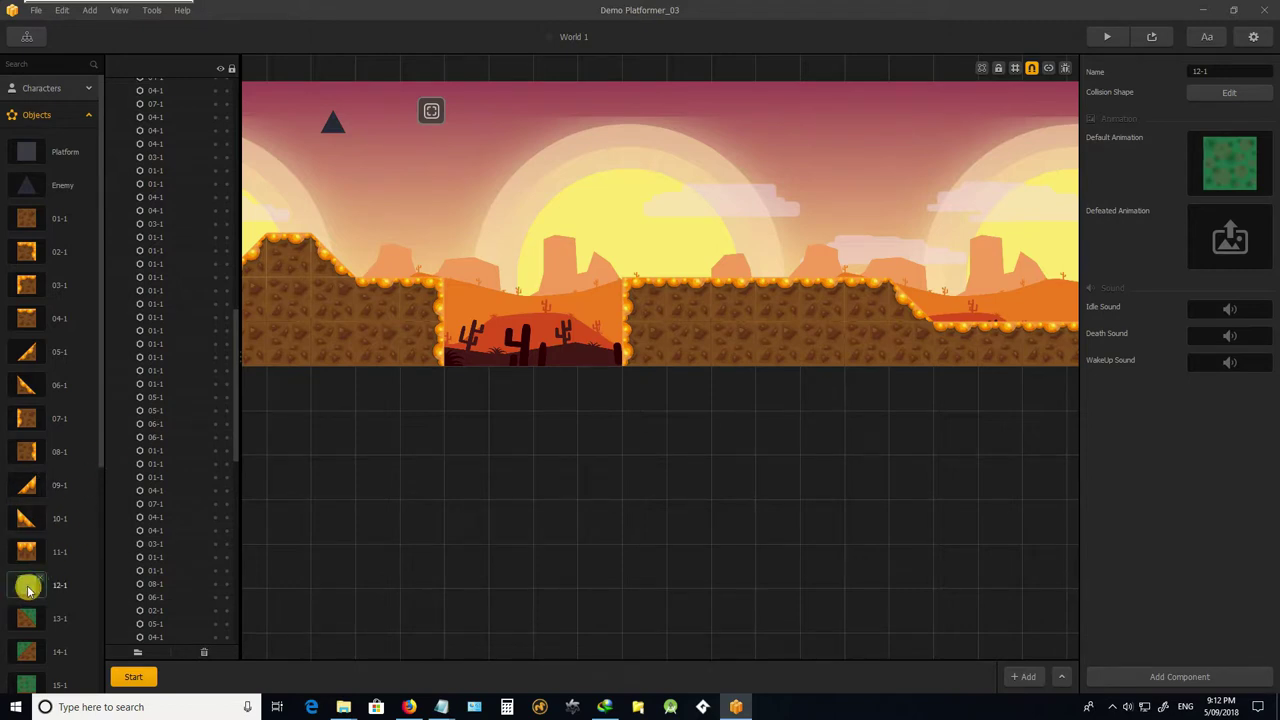
pyautogui.moveTo(28, 590); pyautogui.dragTo(470, 430)
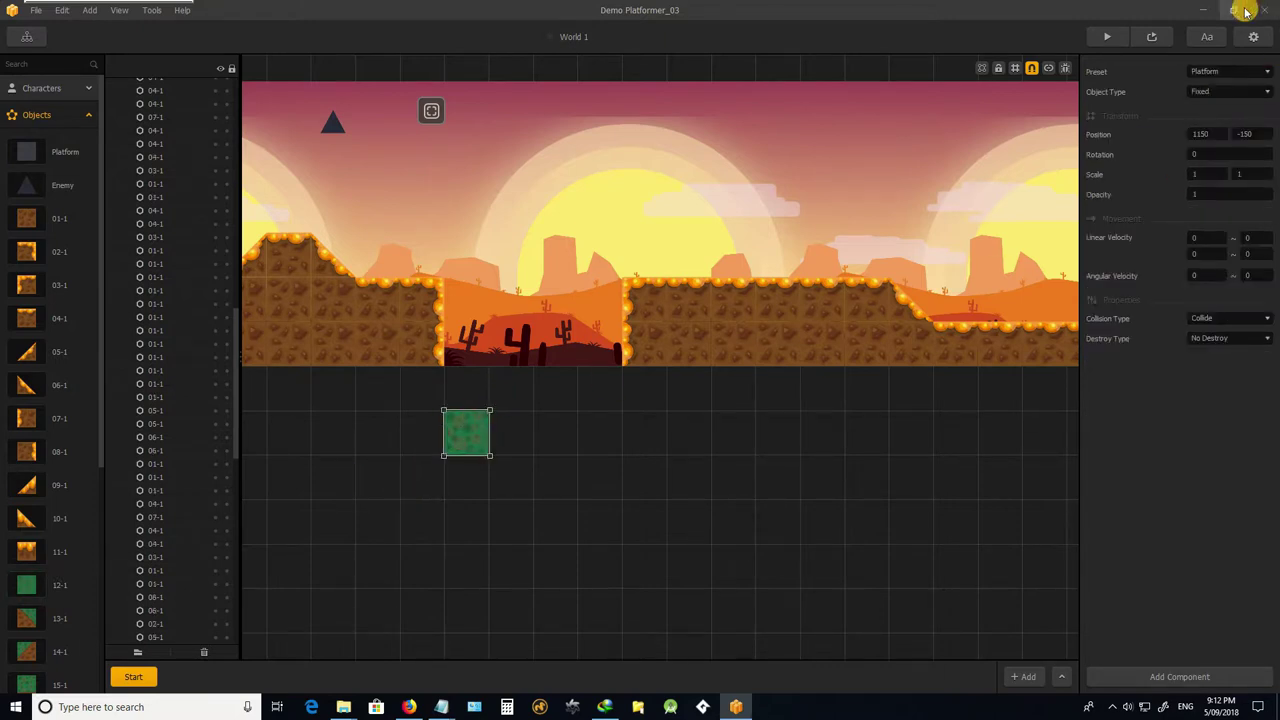
# Set the placed 12-1 tile's preset to Enemy and check its collision type options, keeping Collide.
pyautogui.click(1238, 72)
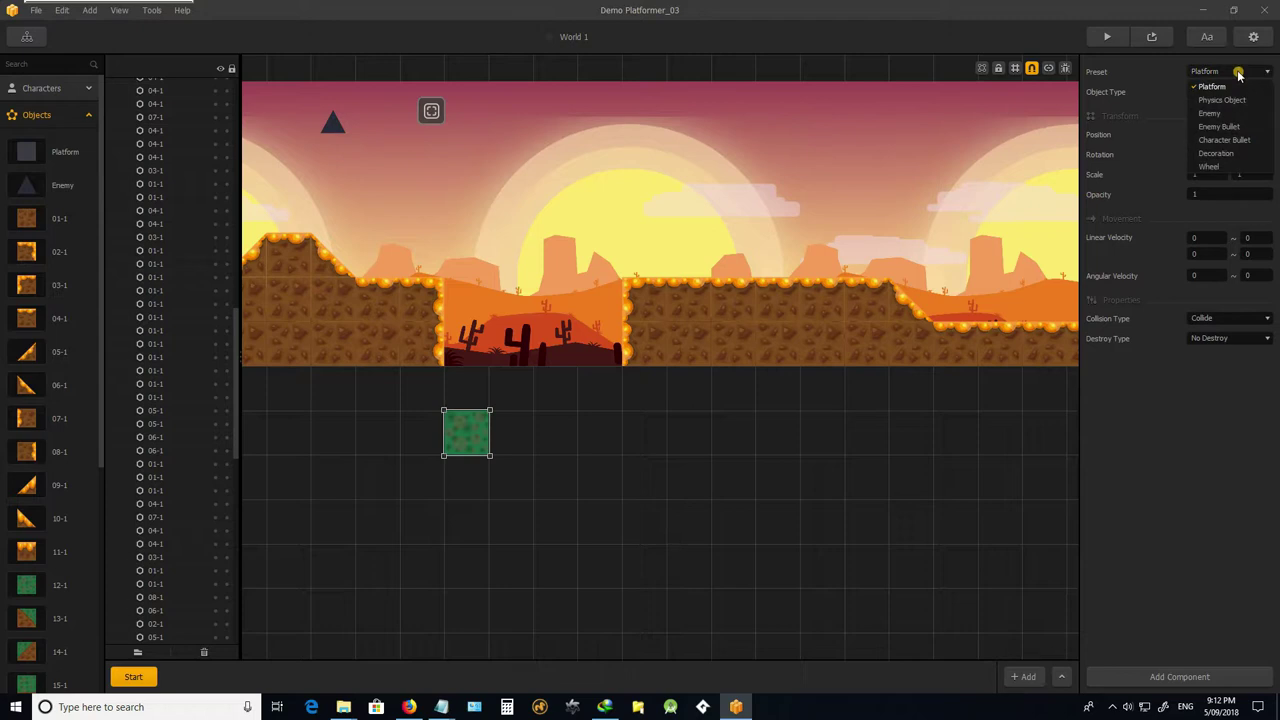
pyautogui.click(1210, 116)
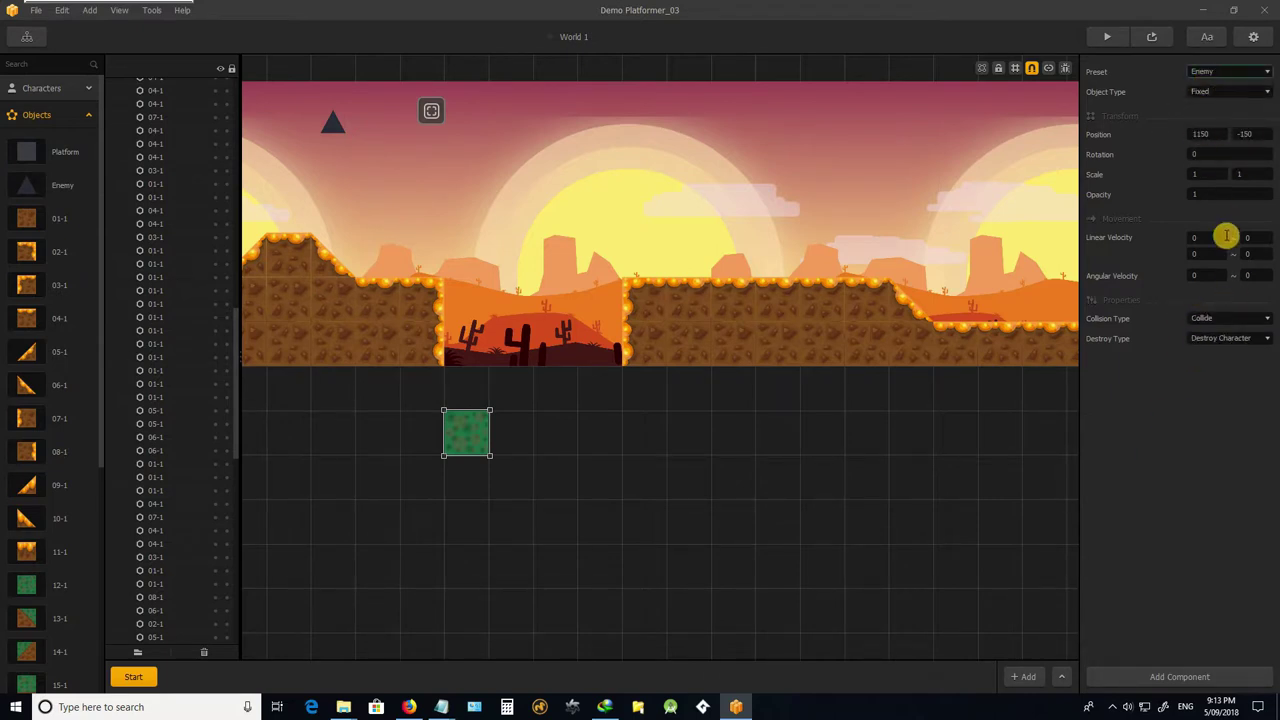
pyautogui.click(1232, 320)
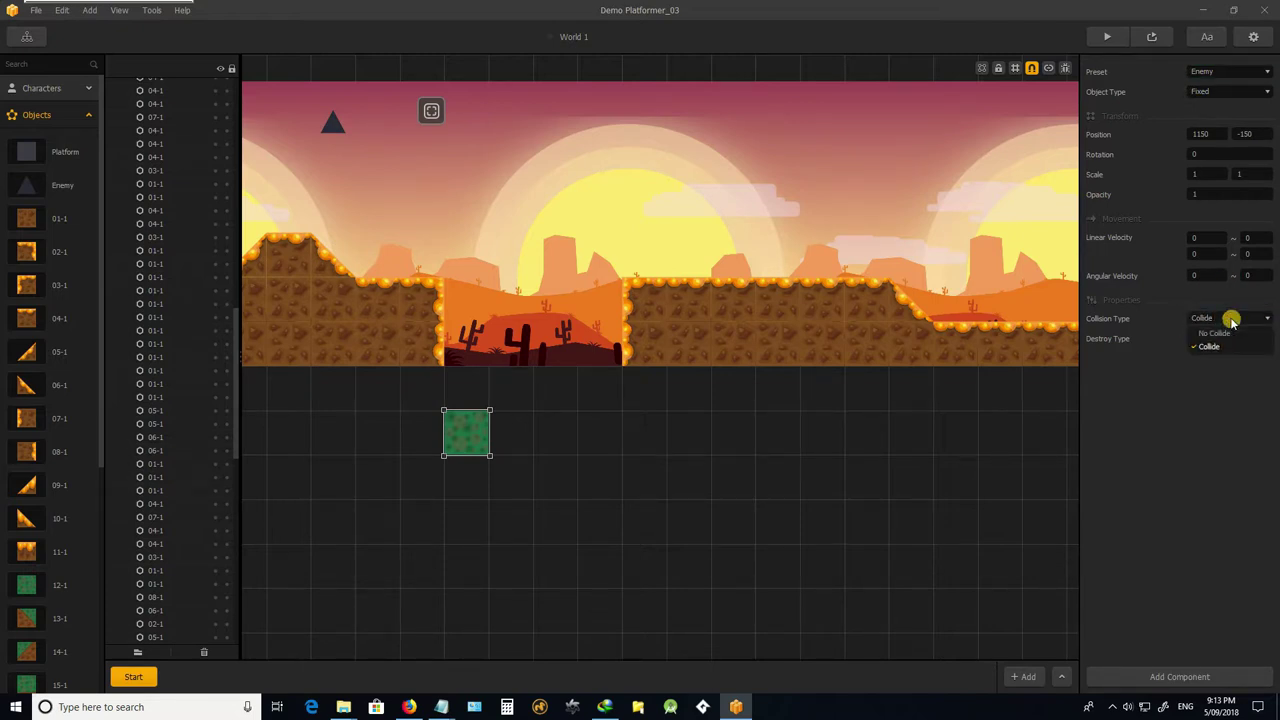
pyautogui.click(1232, 319)
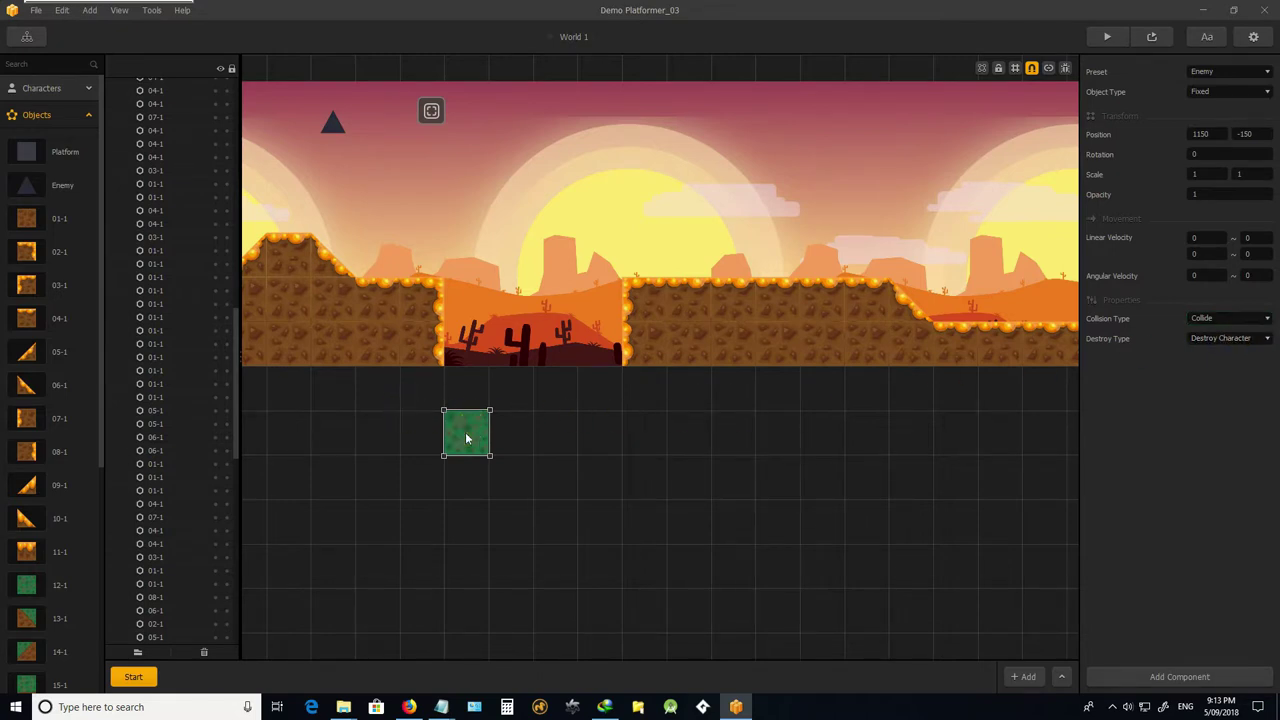
# Move the enemy tile into the first gap at position 1150, 50 and duplicate it rightward to fill the gap's floor up to x 1450.
pyautogui.moveTo(466, 437); pyautogui.dragTo(482, 348)
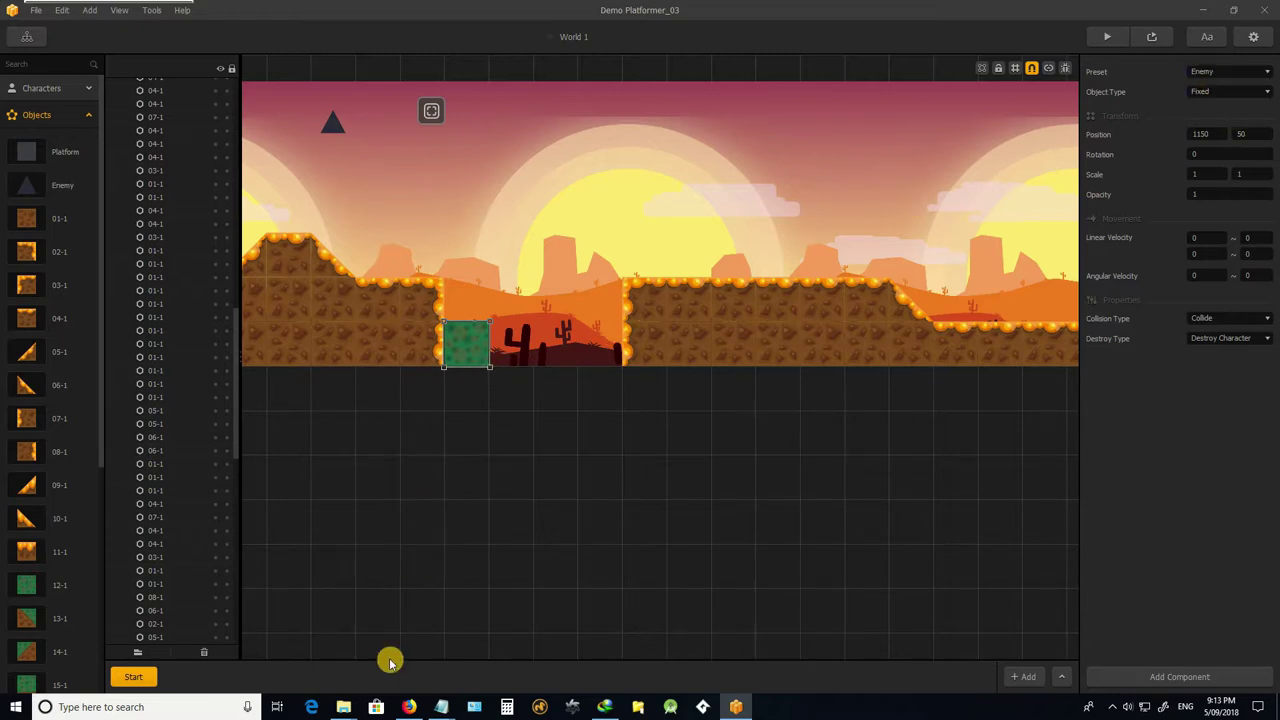
pyautogui.press('Right')
pyautogui.press('Right')
pyautogui.press('Right')
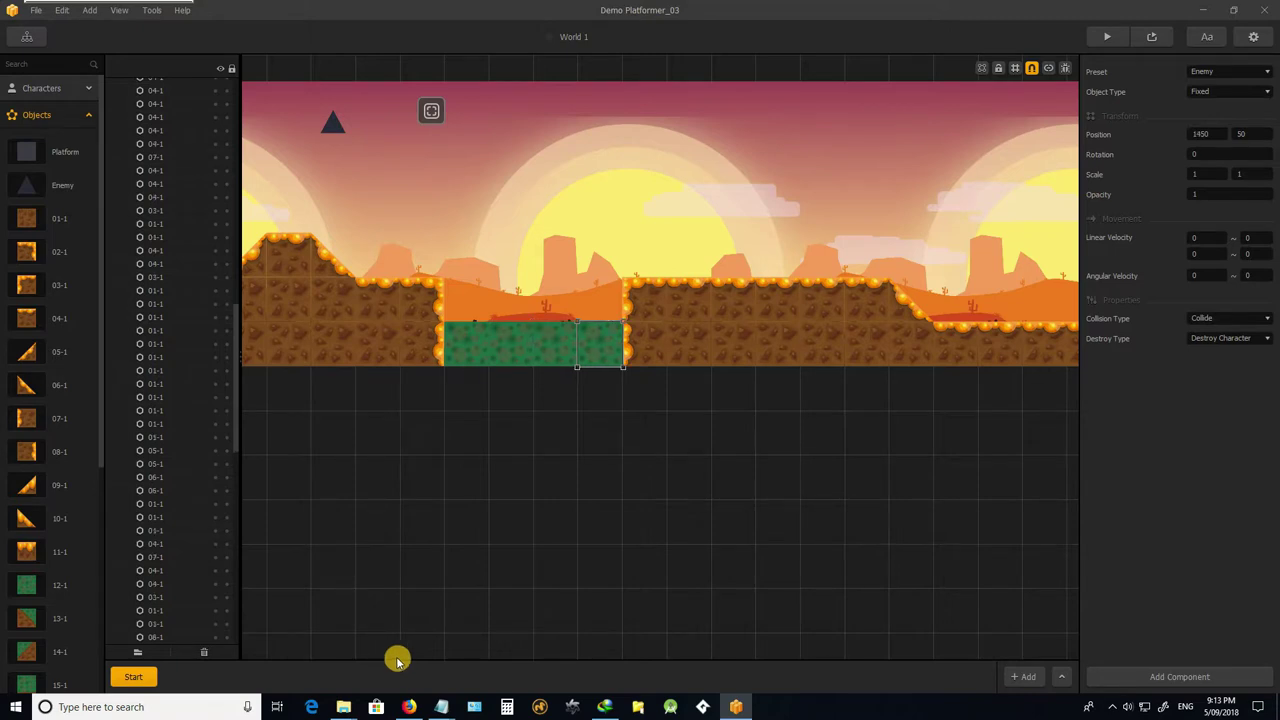
# Duplicate the last green enemy tile and place the copy at the left end of the wide gap, at position 5050, 50.
pyautogui.press('Down')
pyautogui.scroll(-4, 354, 451)
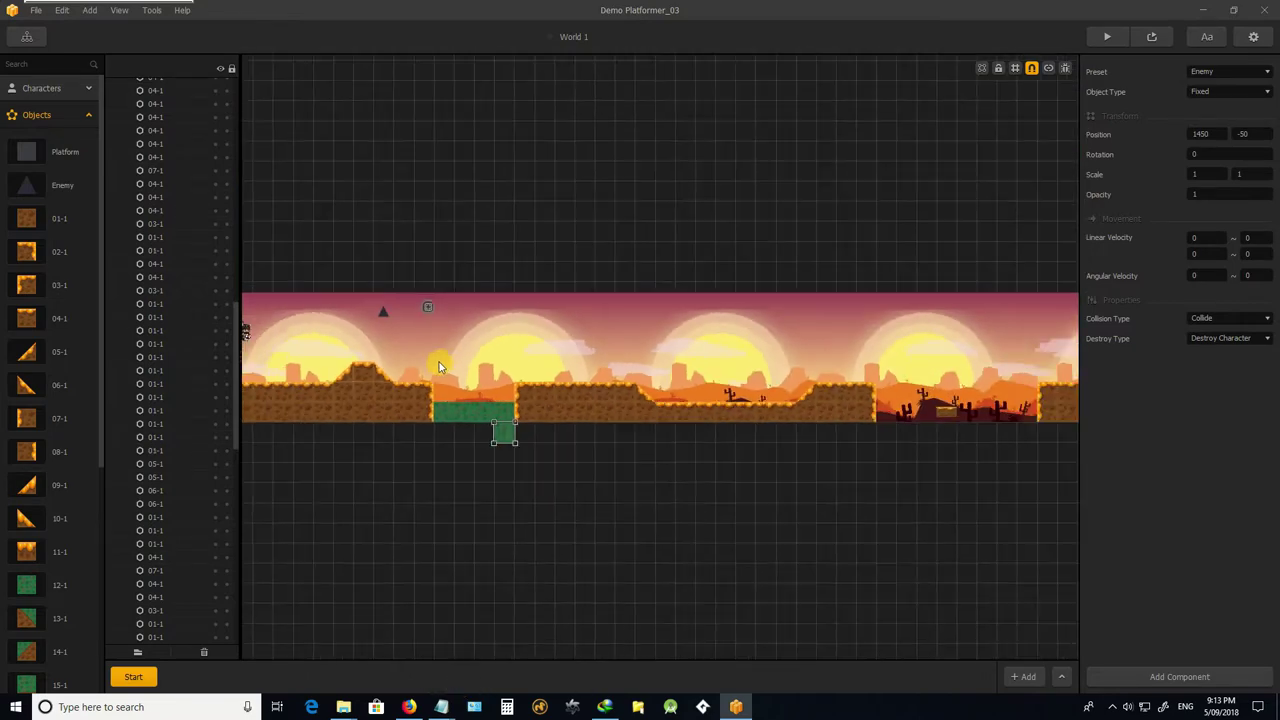
pyautogui.scroll(-3, 439, 366)
pyautogui.moveTo(766, 417); pyautogui.dragTo(769, 534, button='middle')
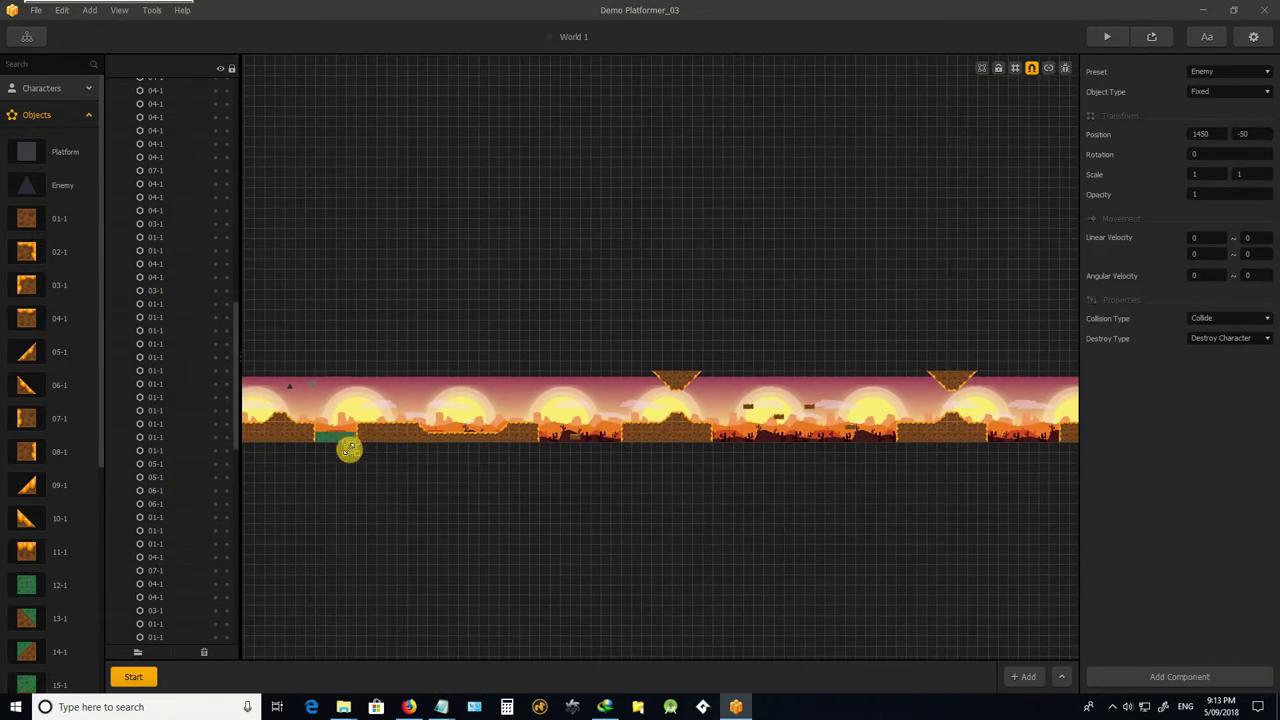
pyautogui.scroll(3, 354, 451)
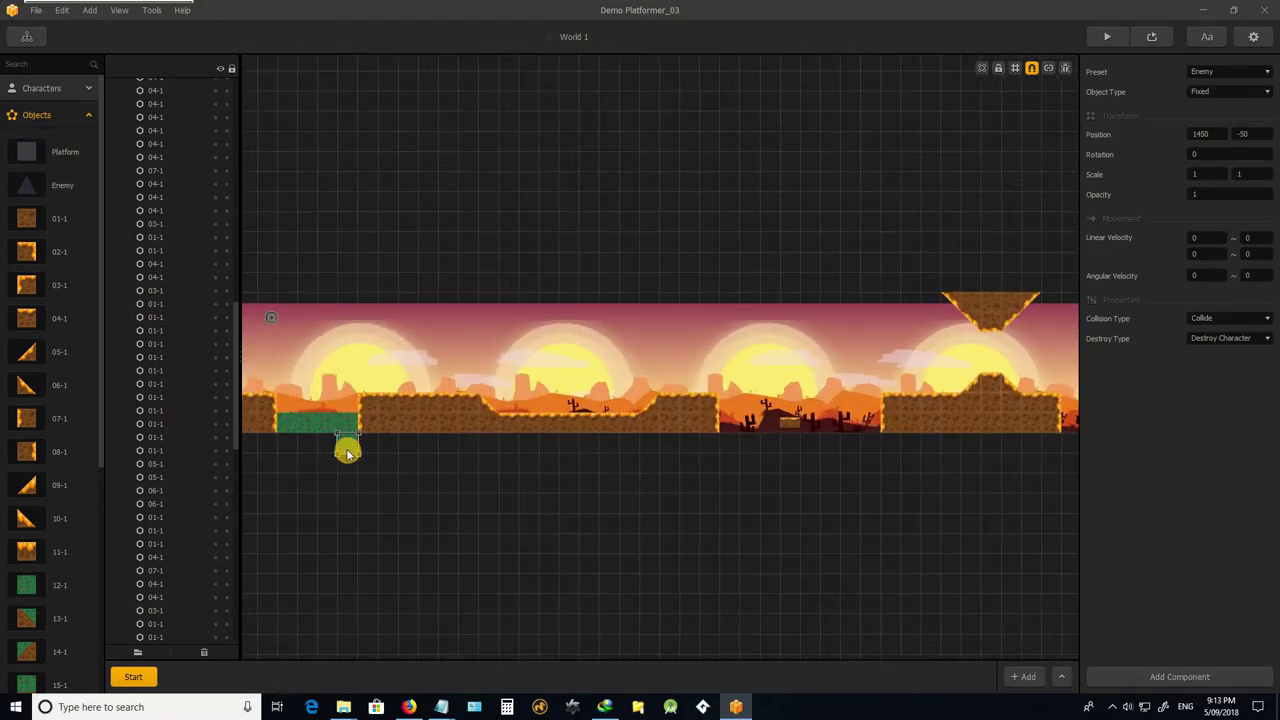
pyautogui.moveTo(347, 453); pyautogui.dragTo(1028, 459)
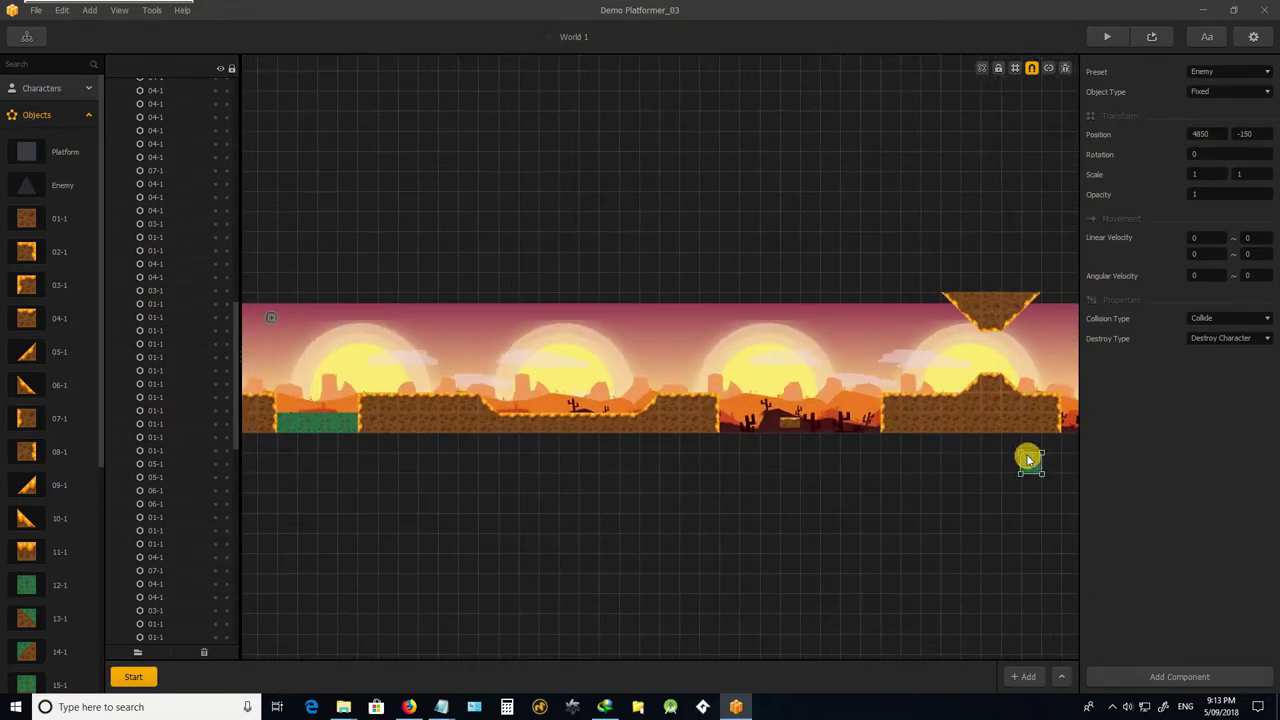
pyautogui.moveTo(894, 460); pyautogui.dragTo(351, 429, button='middle')
pyautogui.scroll(-3, 543, 405)
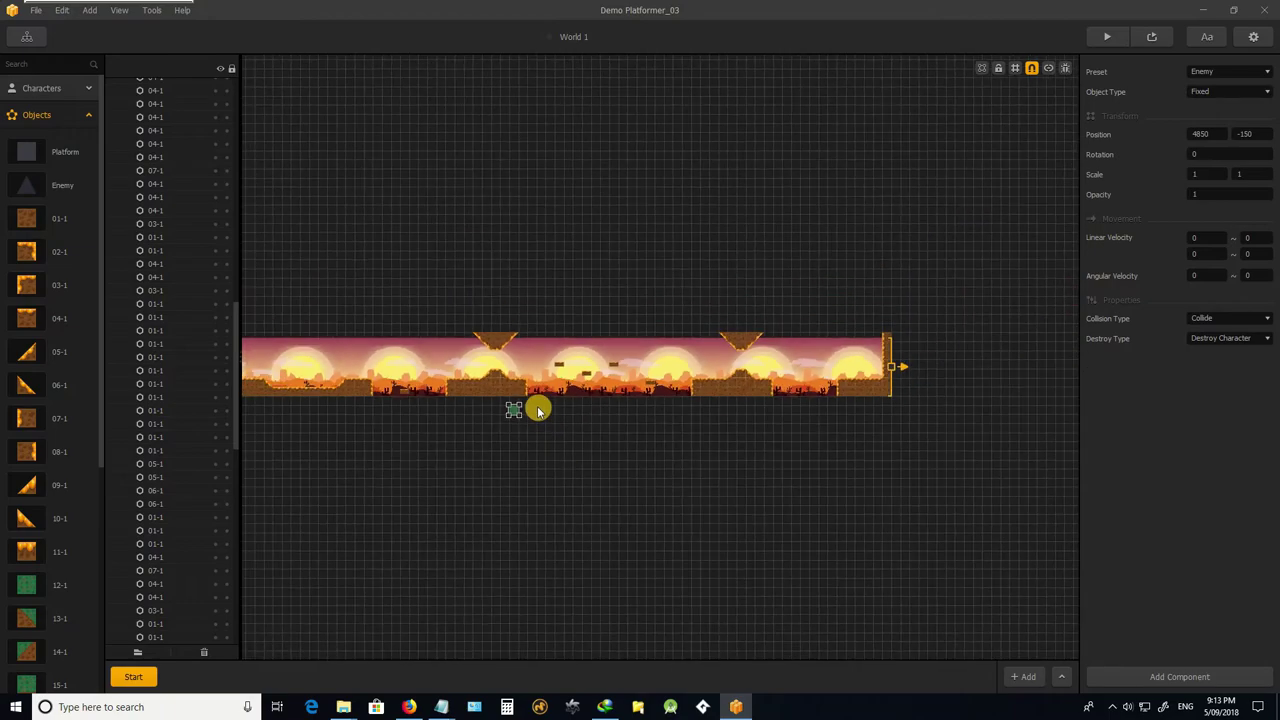
pyautogui.scroll(6, 538, 410)
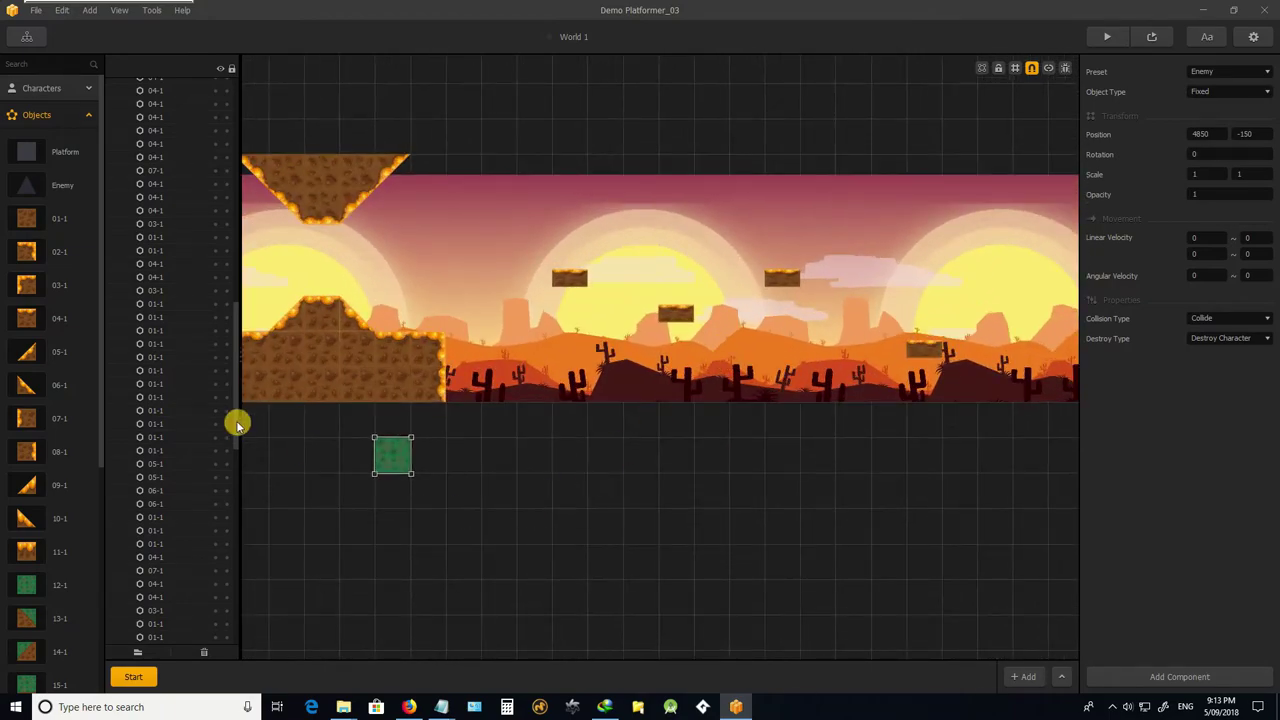
pyautogui.moveTo(392, 455); pyautogui.dragTo(471, 380)
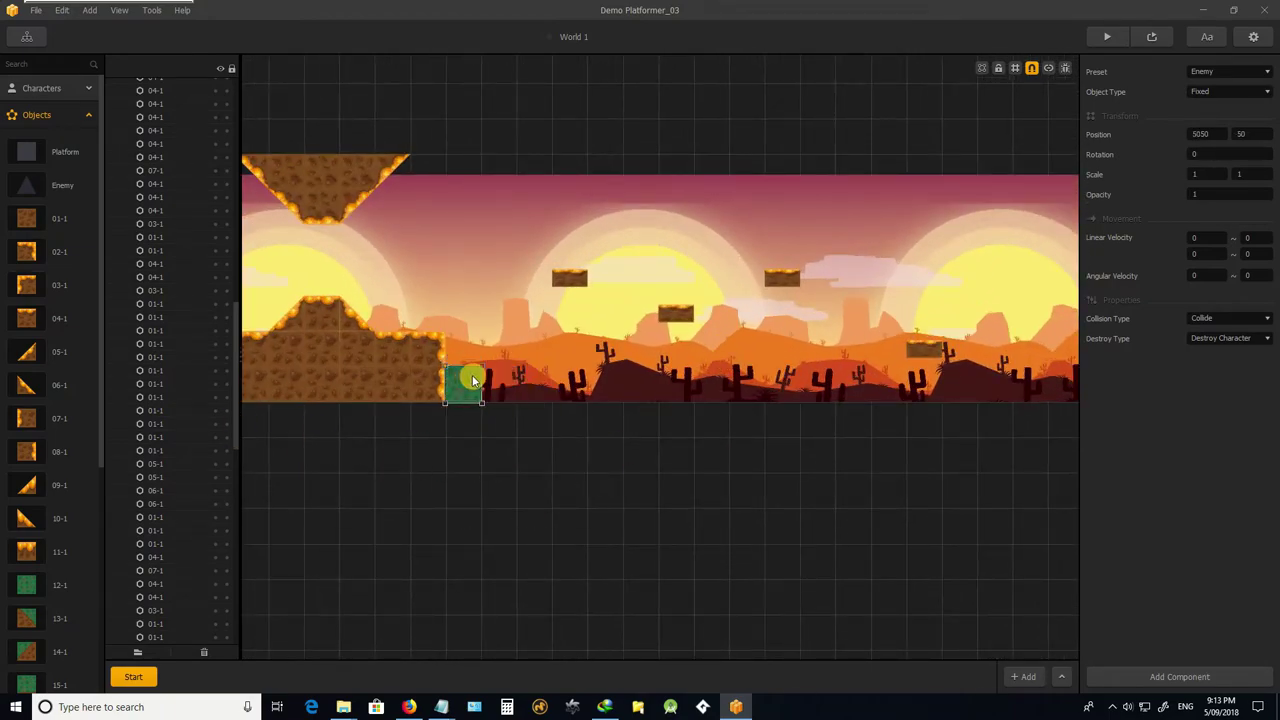
# Fill the floor of the wide gap under the floating platforms with rightward duplicates of the enemy tile, up to x 6750.
pyautogui.scroll(-2, 497, 491)
pyautogui.scroll(1, 632, 396)
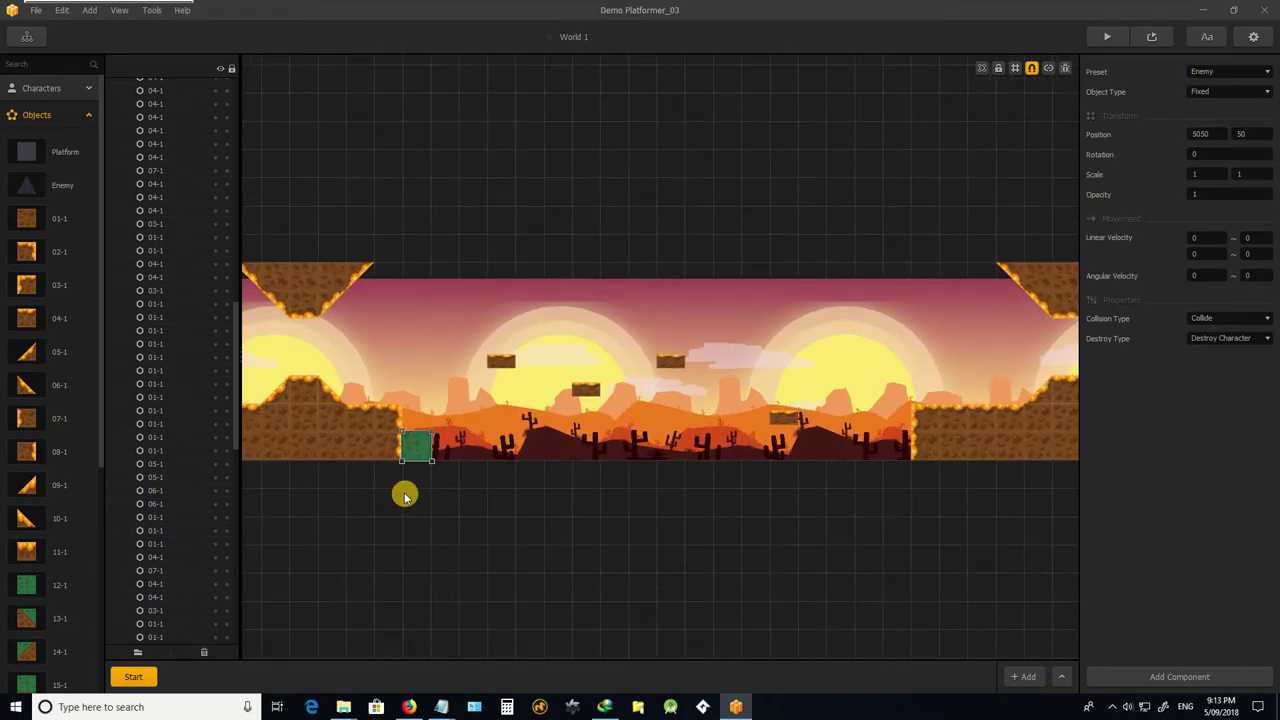
pyautogui.hotkey('ctrl', 'd')
pyautogui.hotkey('ctrl', 'd')
pyautogui.hotkey('ctrl', 'd')
pyautogui.hotkey('ctrl', 'd')
pyautogui.hotkey('ctrl', 'd')
pyautogui.hotkey('ctrl', 'd')
pyautogui.hotkey('ctrl', 'd')
pyautogui.hotkey('ctrl', 'd')
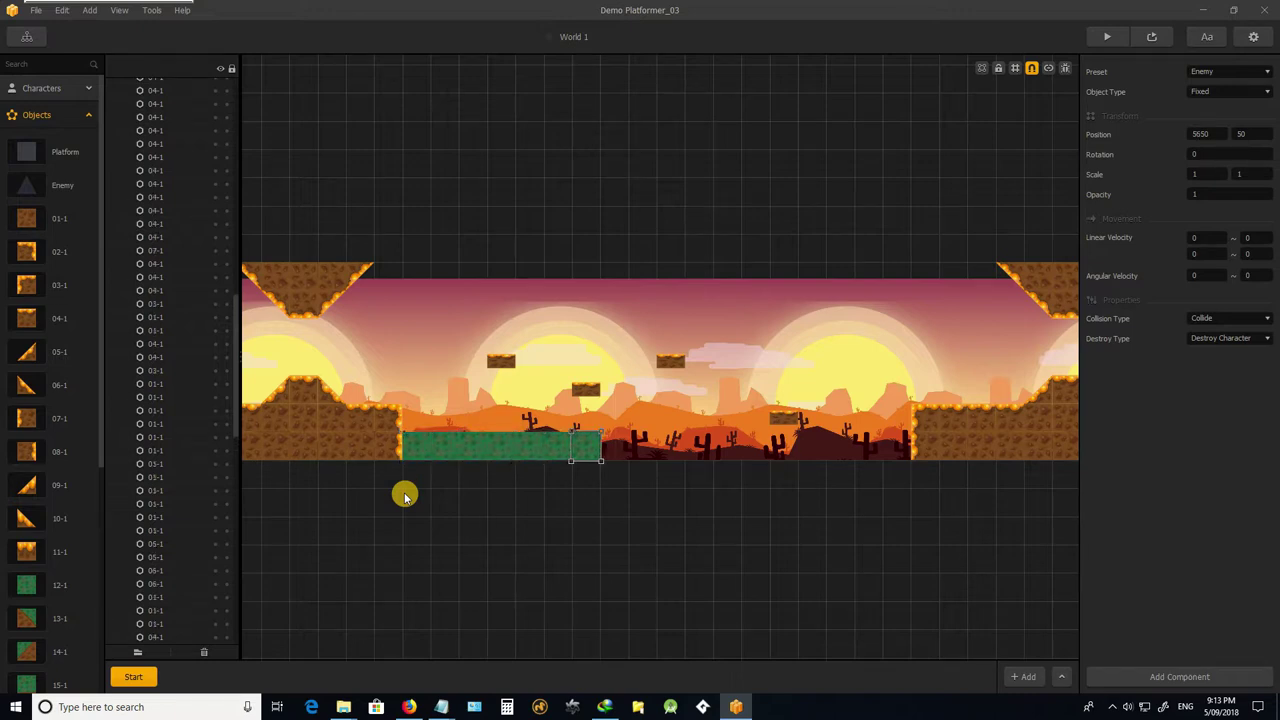
pyautogui.hotkey('ctrl', 'd')
pyautogui.hotkey('ctrl', 'd')
pyautogui.hotkey('ctrl', 'd')
pyautogui.hotkey('ctrl', 'd')
pyautogui.hotkey('ctrl', 'd')
pyautogui.hotkey('ctrl', 'd')
pyautogui.hotkey('ctrl', 'd')
pyautogui.hotkey('ctrl', 'd')
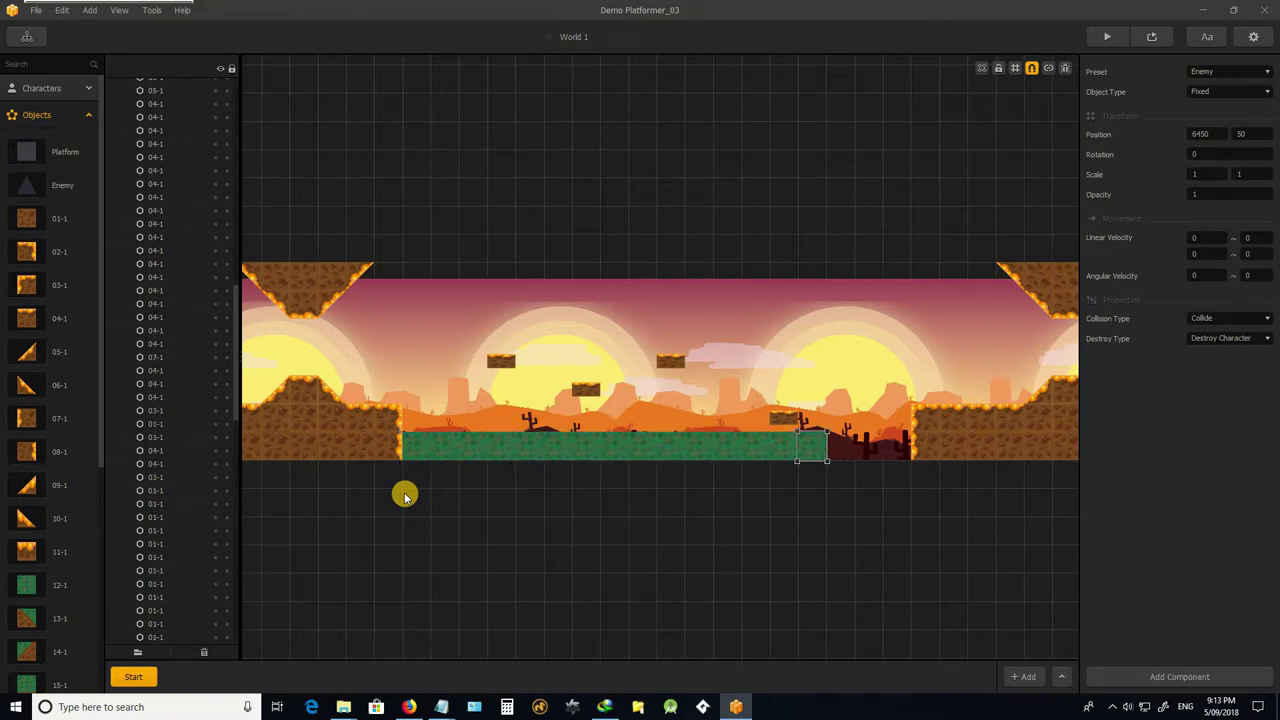
pyautogui.hotkey('ctrl', 'd')
pyautogui.scroll(-2, 486, 471)
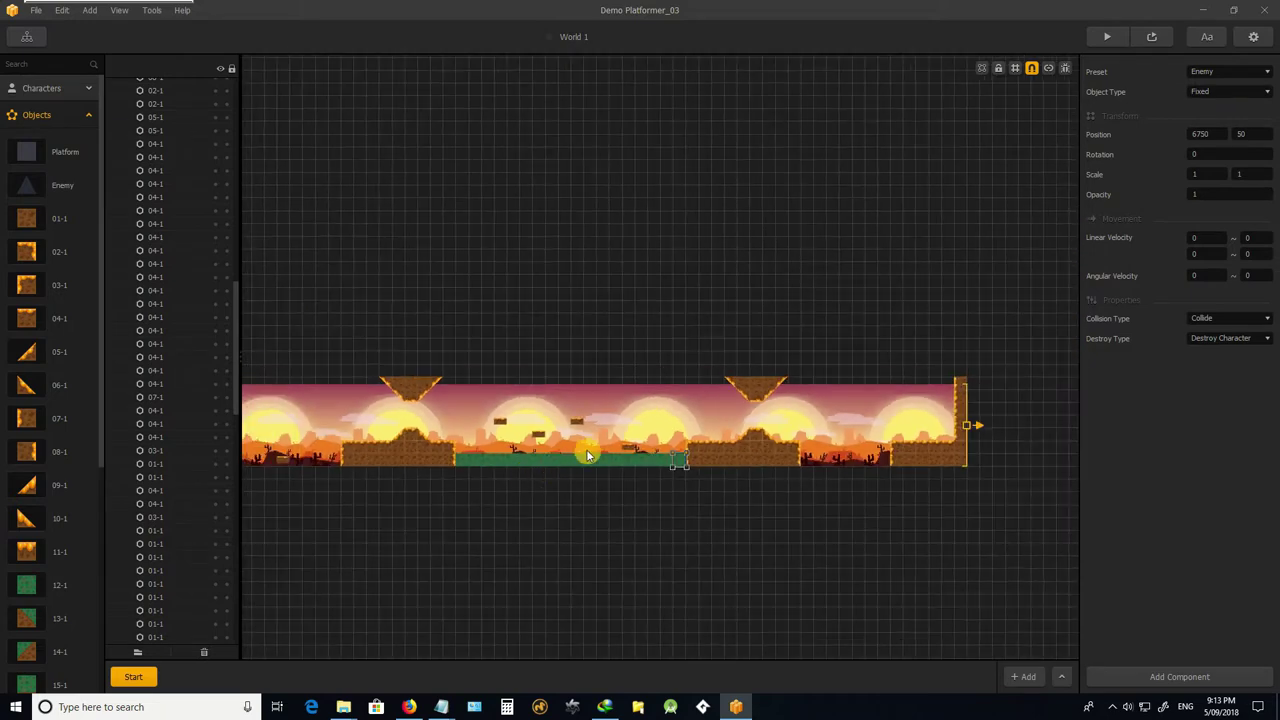
# Copy an enemy tile to the last gap at position 7750, 50 and duplicate it rightward to fill the floor up to x 8350.
pyautogui.scroll(2, 750, 474)
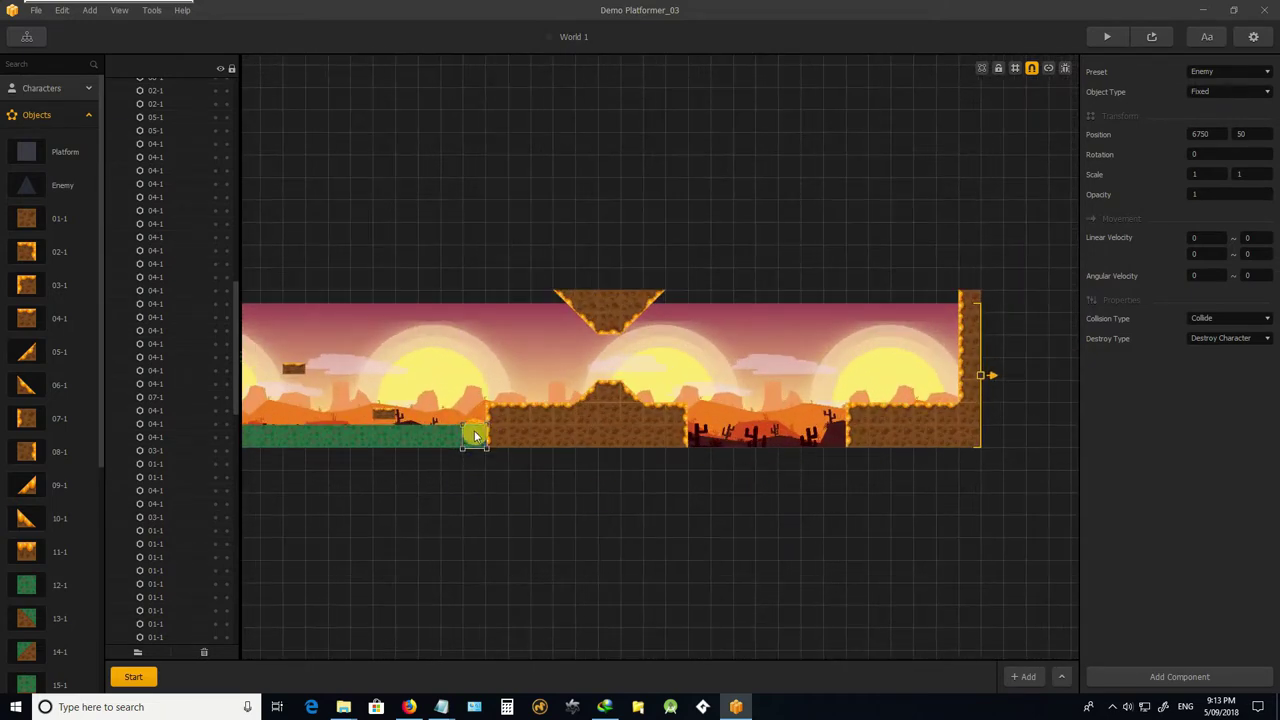
pyautogui.moveTo(475, 437); pyautogui.dragTo(730, 452)
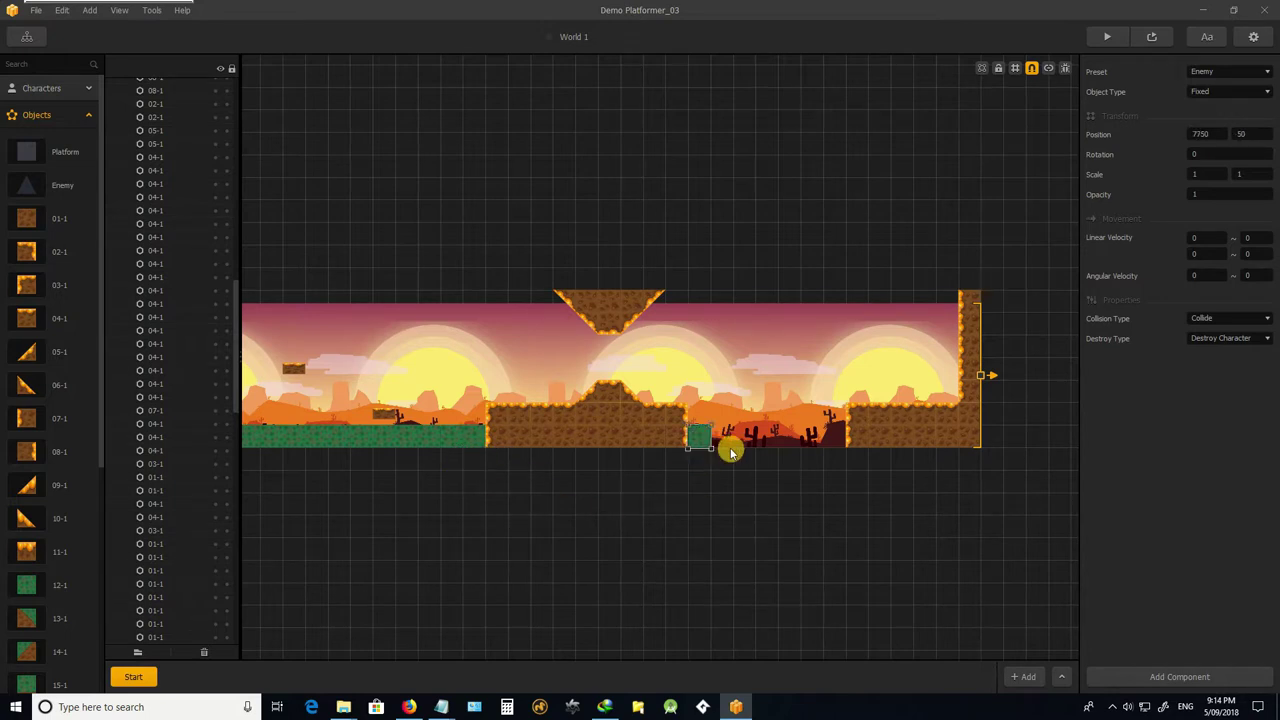
pyautogui.moveTo(731, 452); pyautogui.dragTo(731, 449)
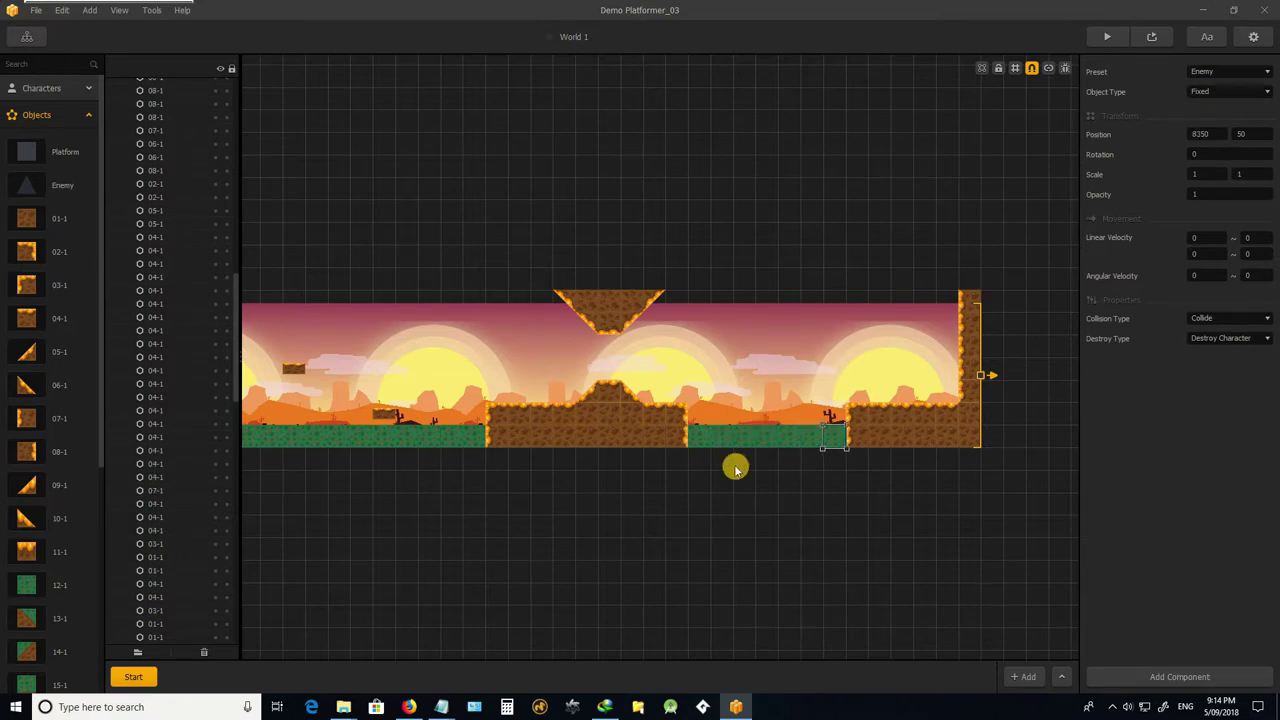
pyautogui.click(771, 554)
# Review the green enemy floors along the level and the unfilled gap holding the single half-height platform.
pyautogui.scroll(-3, 814, 463)
pyautogui.scroll(4, 334, 418)
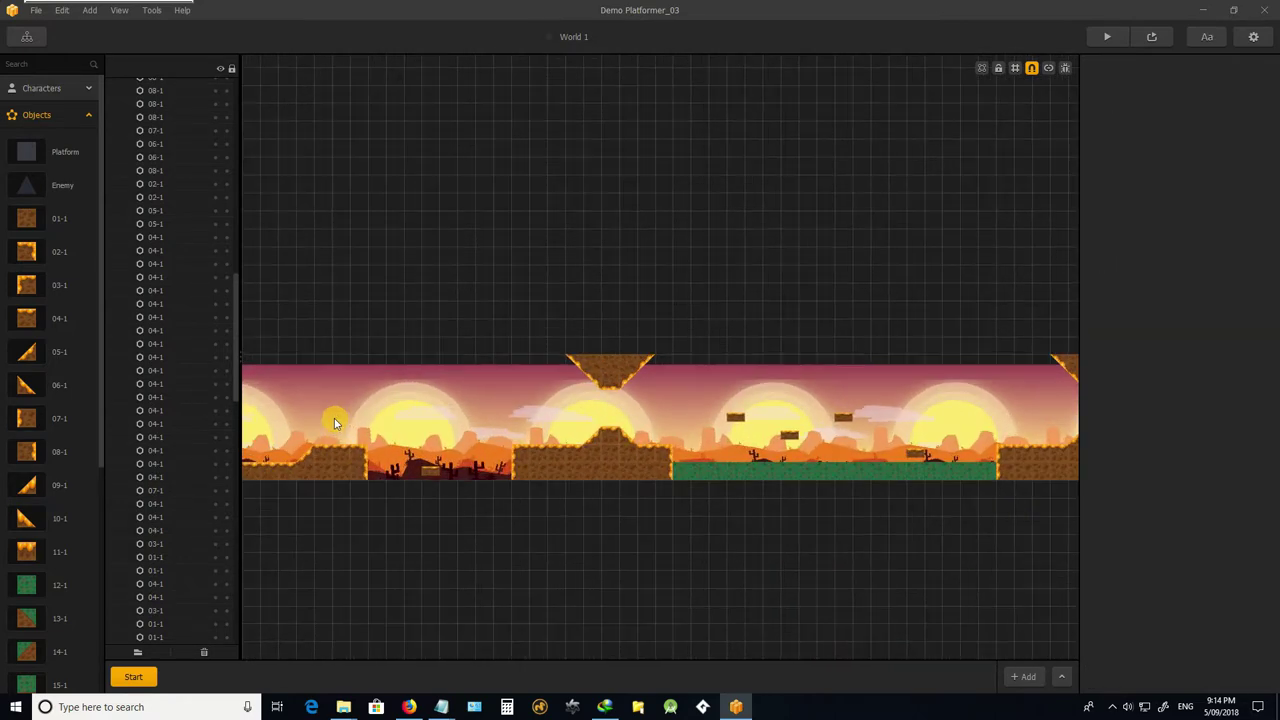
pyautogui.scroll(1, 334, 418)
pyautogui.scroll(-2, 366, 434)
pyautogui.scroll(3, 991, 477)
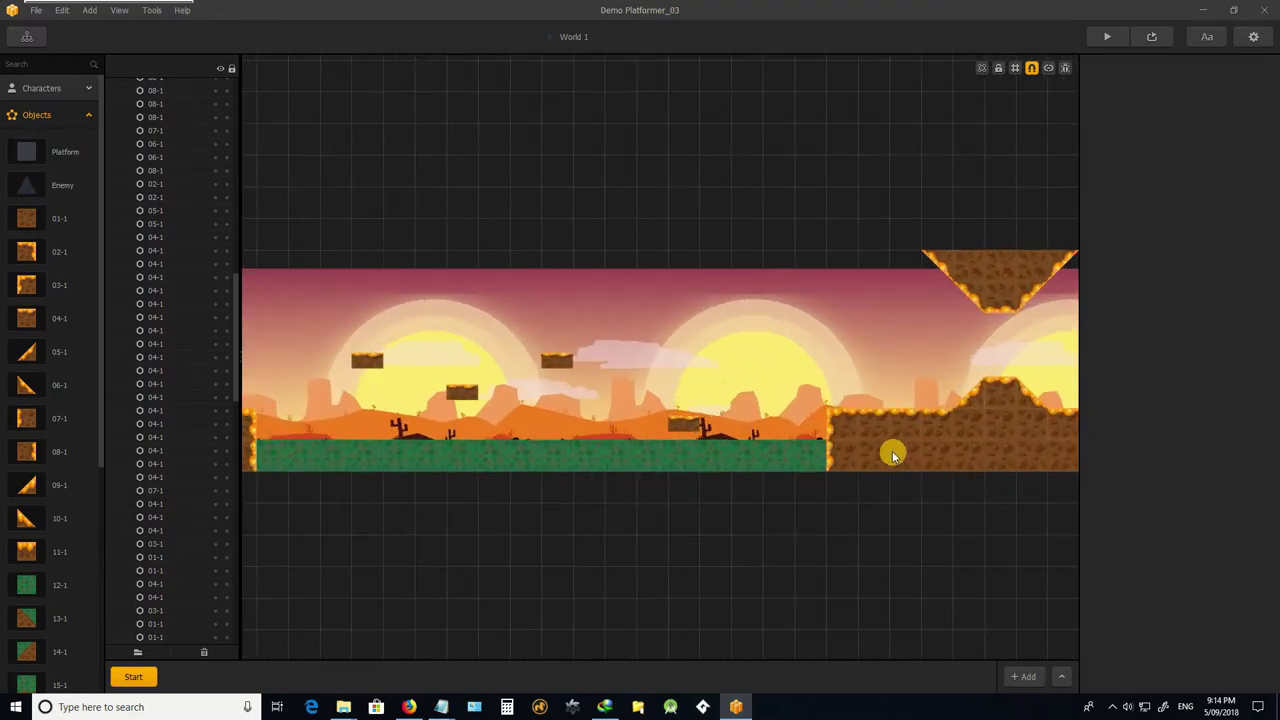
pyautogui.scroll(-4, 749, 443)
pyautogui.scroll(4, 337, 434)
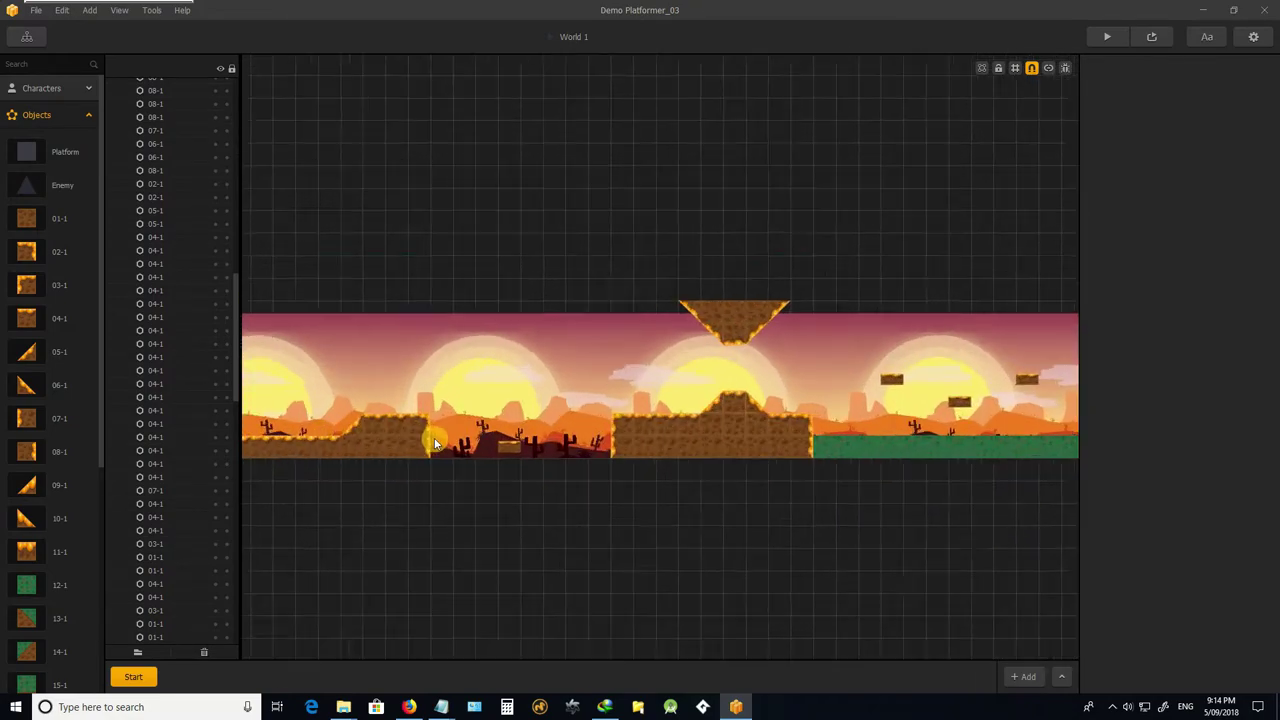
pyautogui.scroll(2, 486, 429)
pyautogui.scroll(-5, 486, 429)
pyautogui.scroll(4, 517, 430)
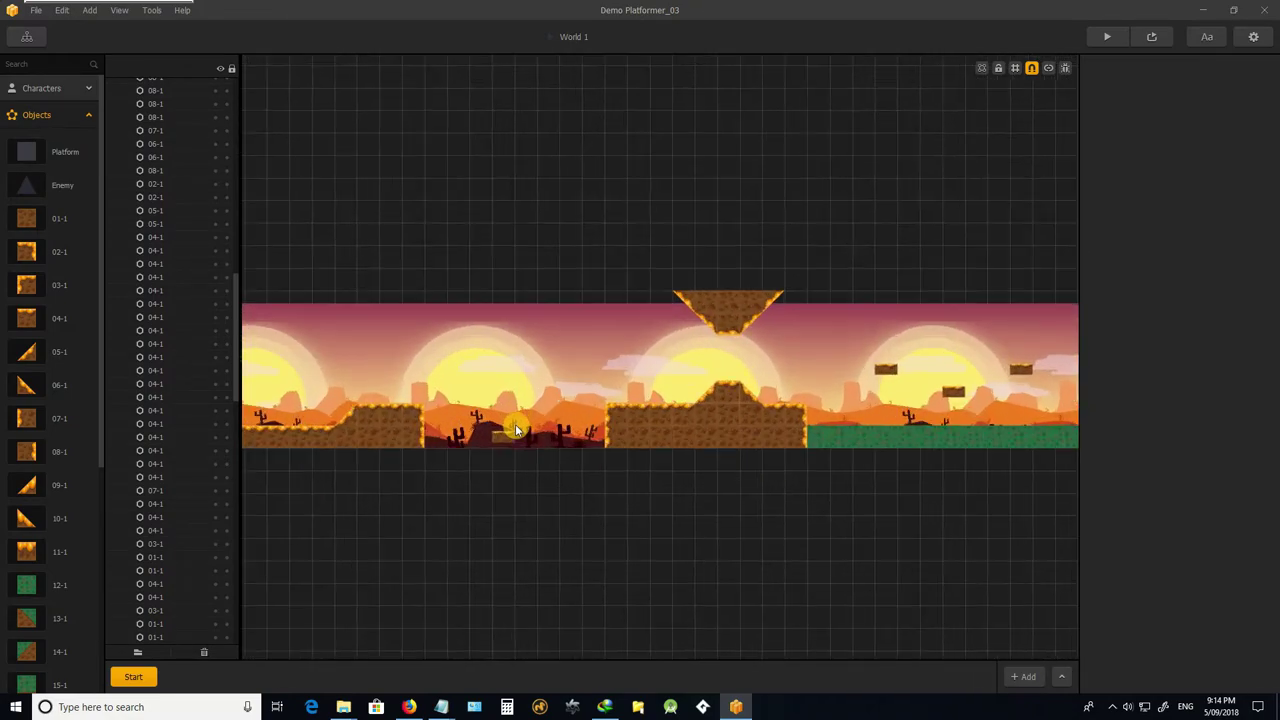
pyautogui.scroll(2, 517, 430)
pyautogui.scroll(-5, 500, 443)
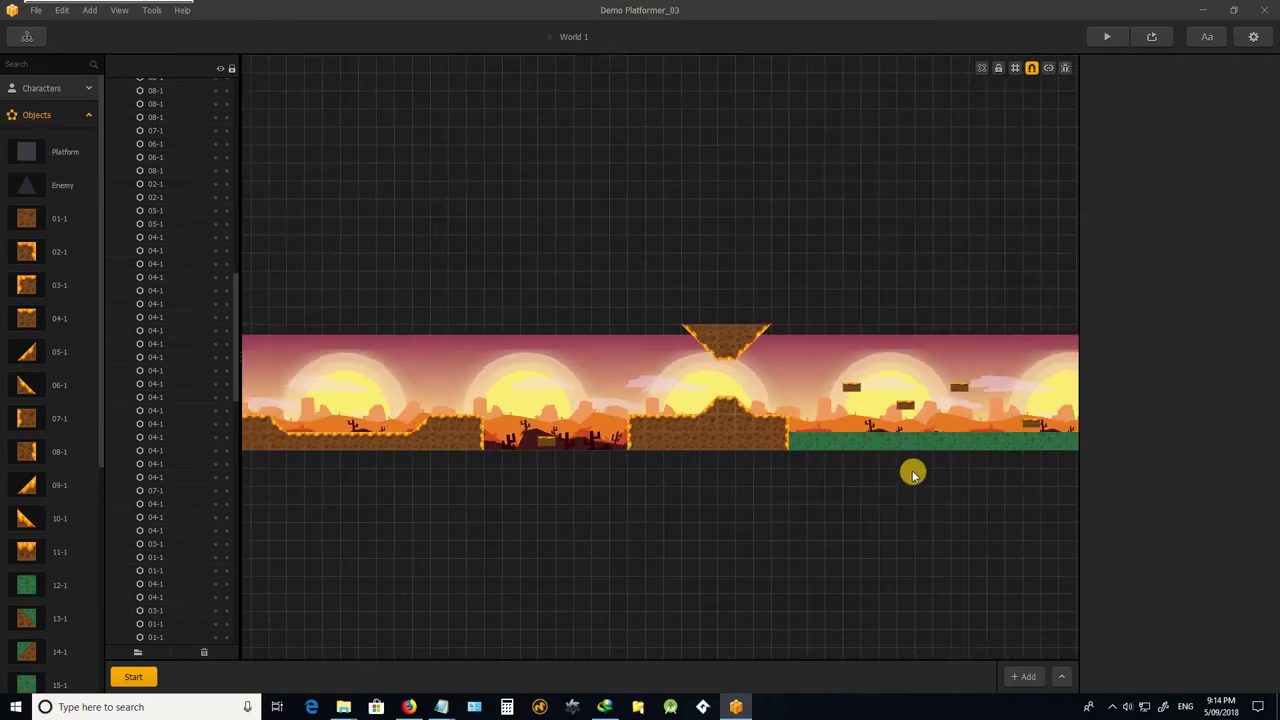
pyautogui.scroll(-3, 580, 451)
pyautogui.scroll(4, 737, 470)
pyautogui.scroll(2, 775, 476)
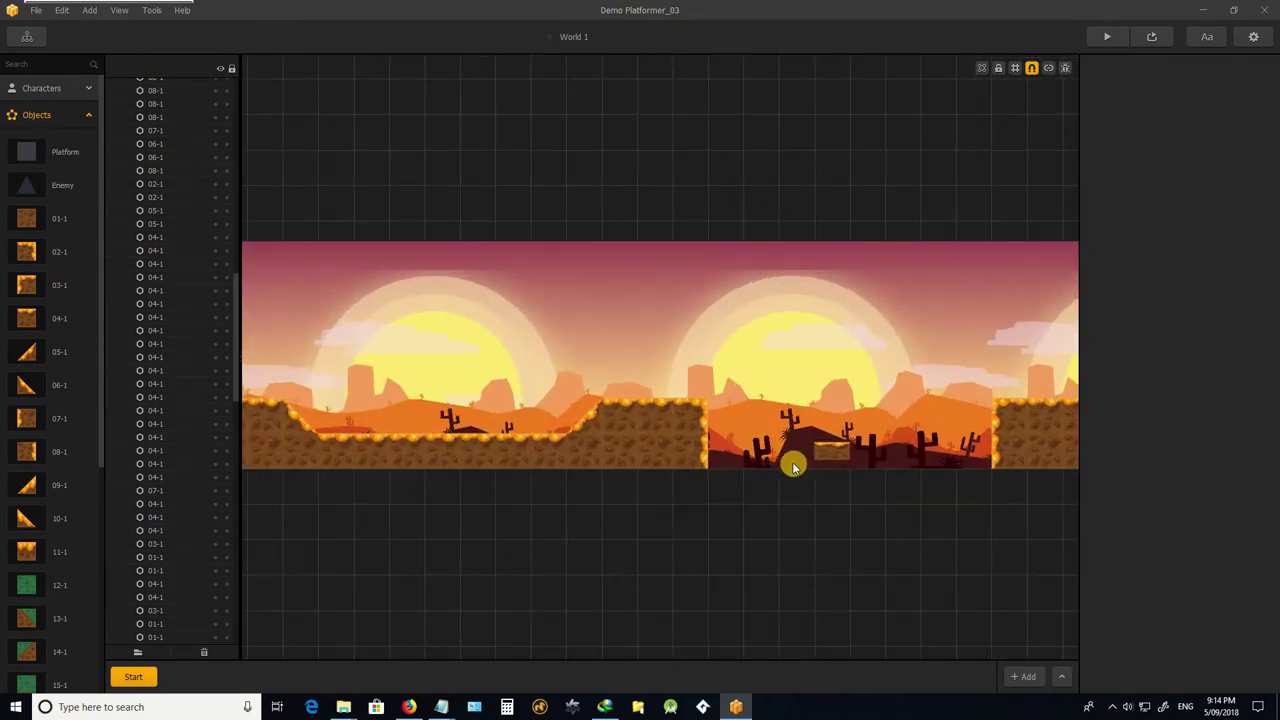
pyautogui.scroll(-1, 795, 463)
pyautogui.scroll(-1, 795, 463)
pyautogui.scroll(2, 442, 463)
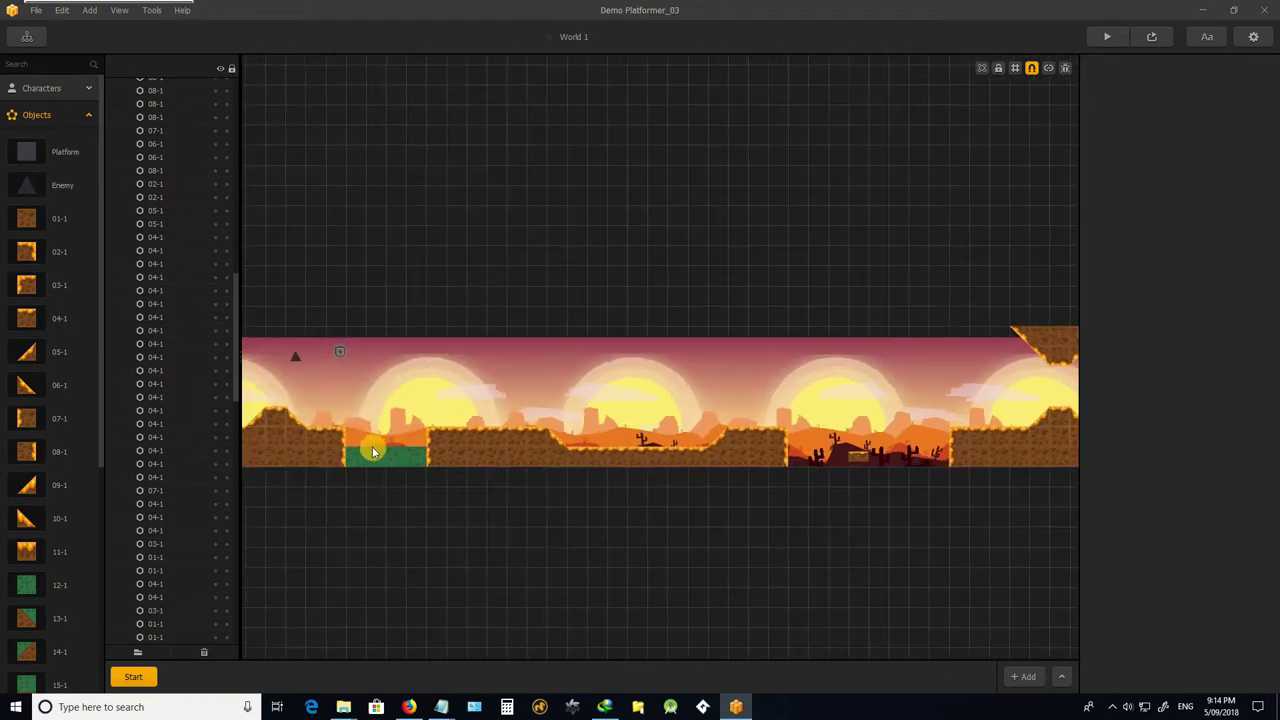
pyautogui.scroll(-2, 580, 450)
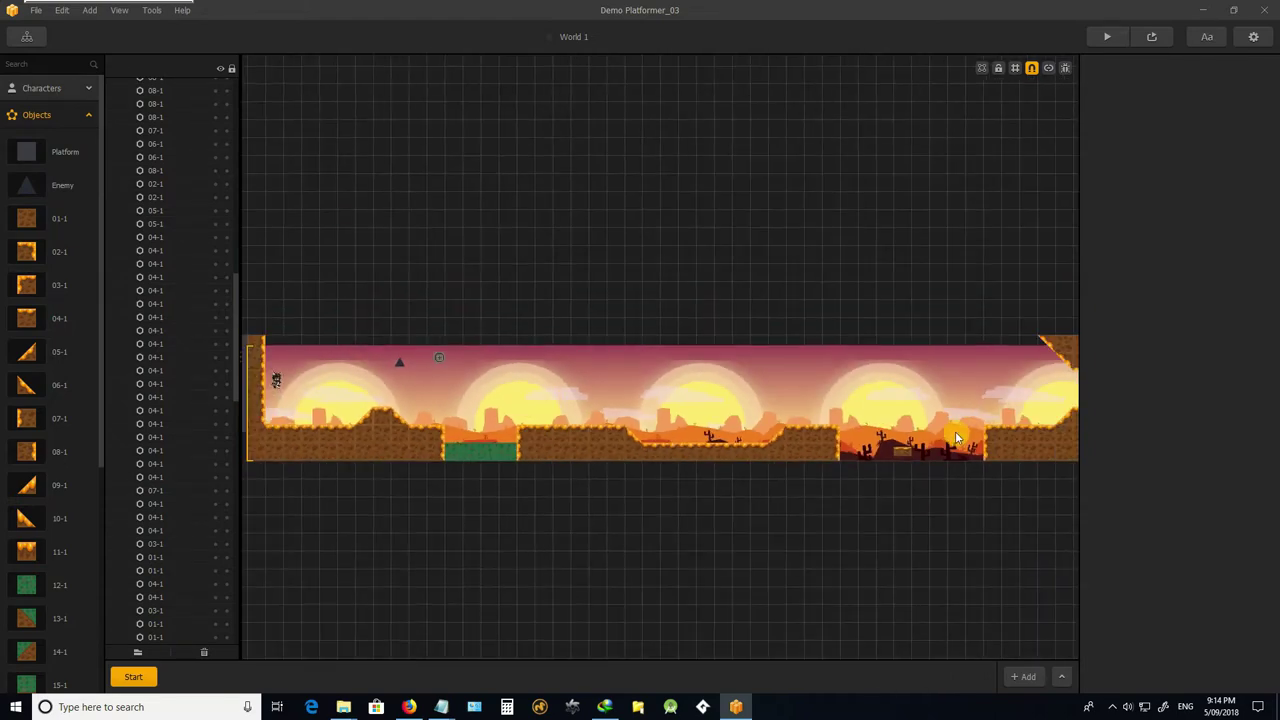
# Place a green 12-1 tile just below the left end of the unfilled gap, at position 3350, -50, and set its preset to Enemy.
pyautogui.scroll(2, 875, 473)
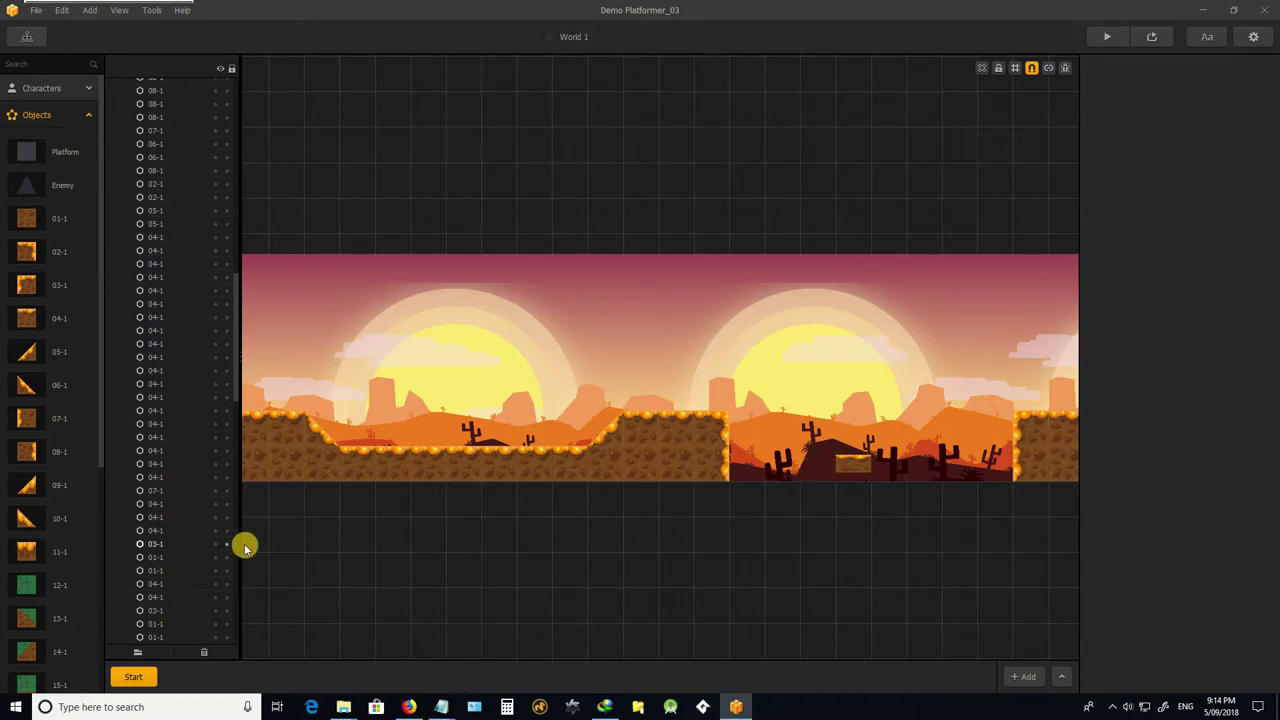
pyautogui.moveTo(27, 588); pyautogui.dragTo(852, 505)
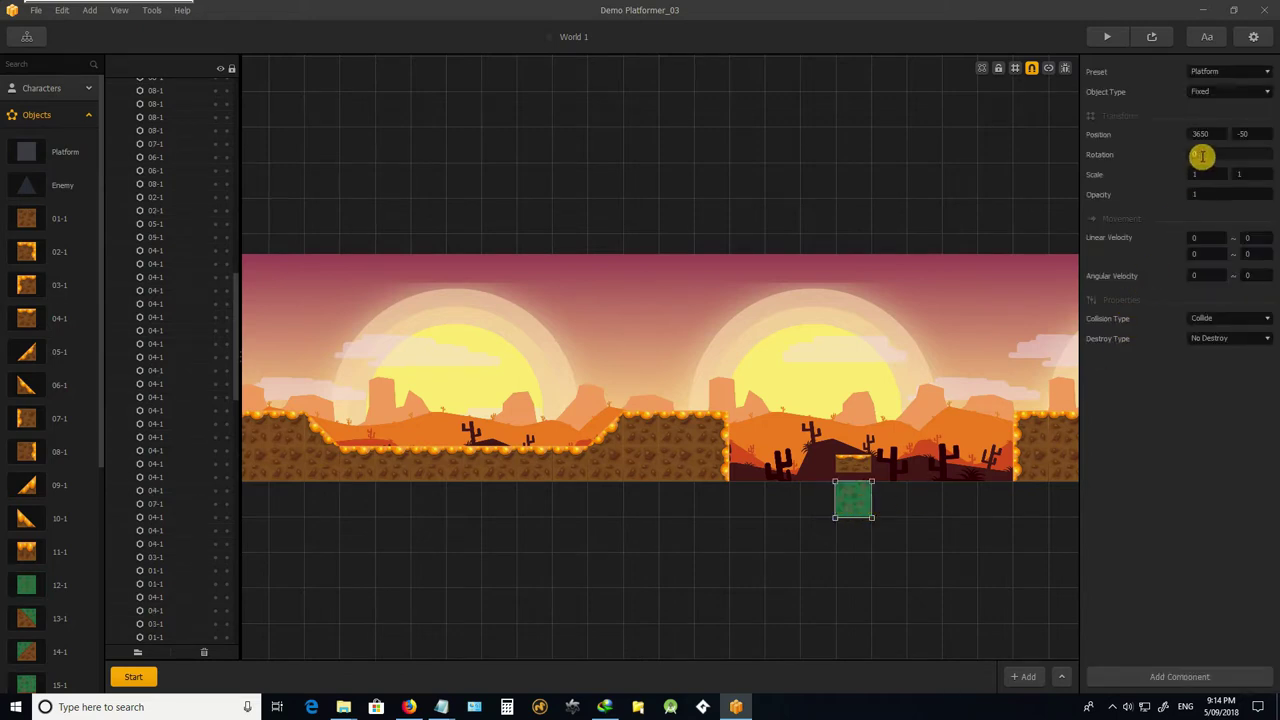
pyautogui.moveTo(849, 506); pyautogui.dragTo(751, 502)
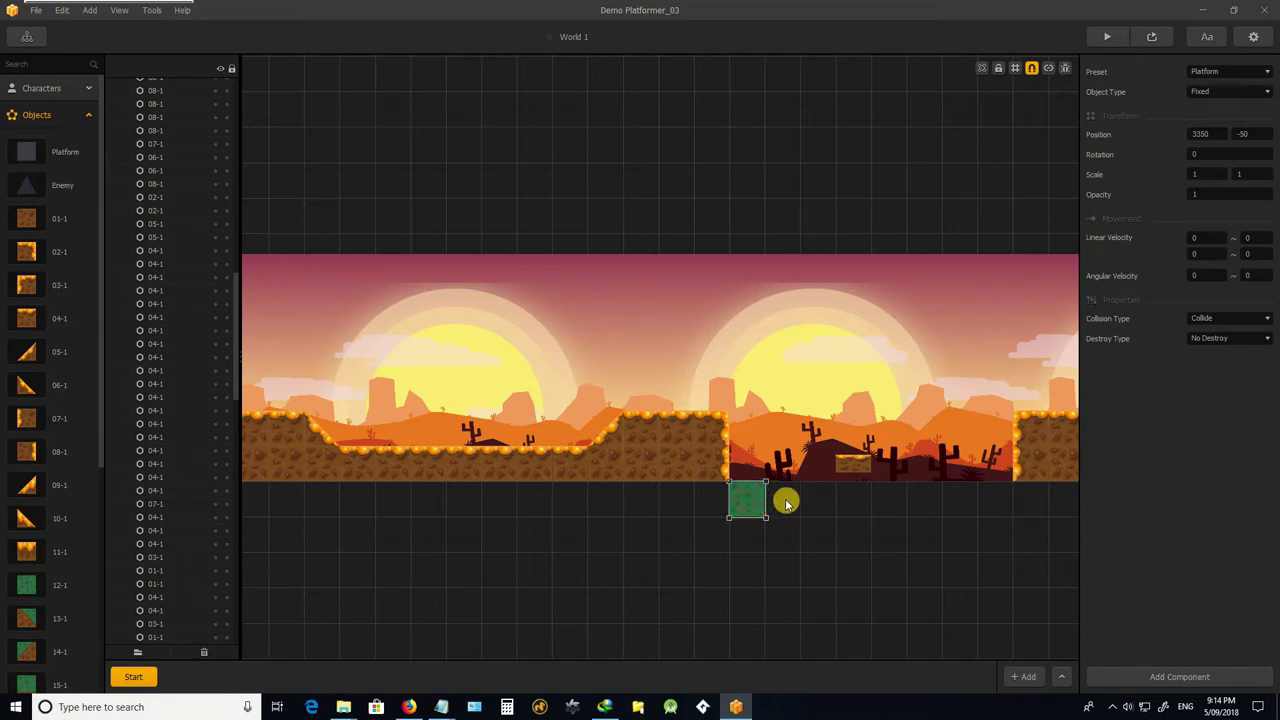
pyautogui.click(786, 503)
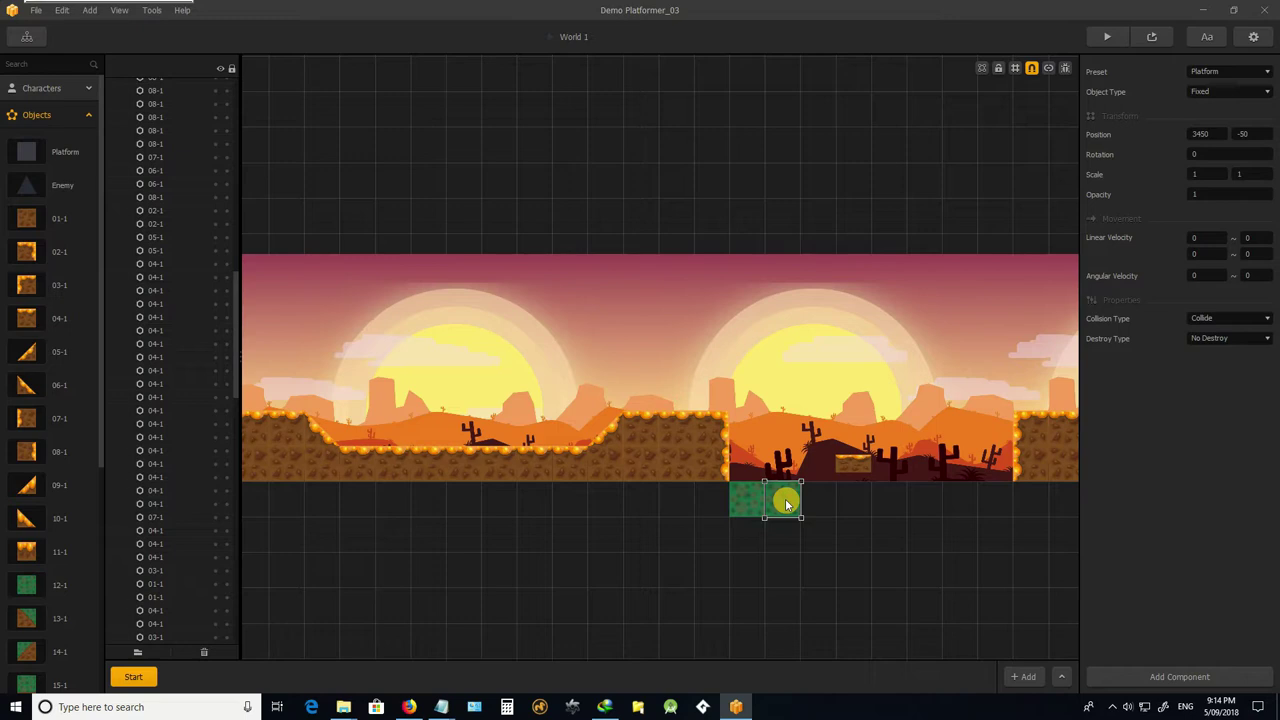
pyautogui.moveTo(786, 503); pyautogui.dragTo(750, 495)
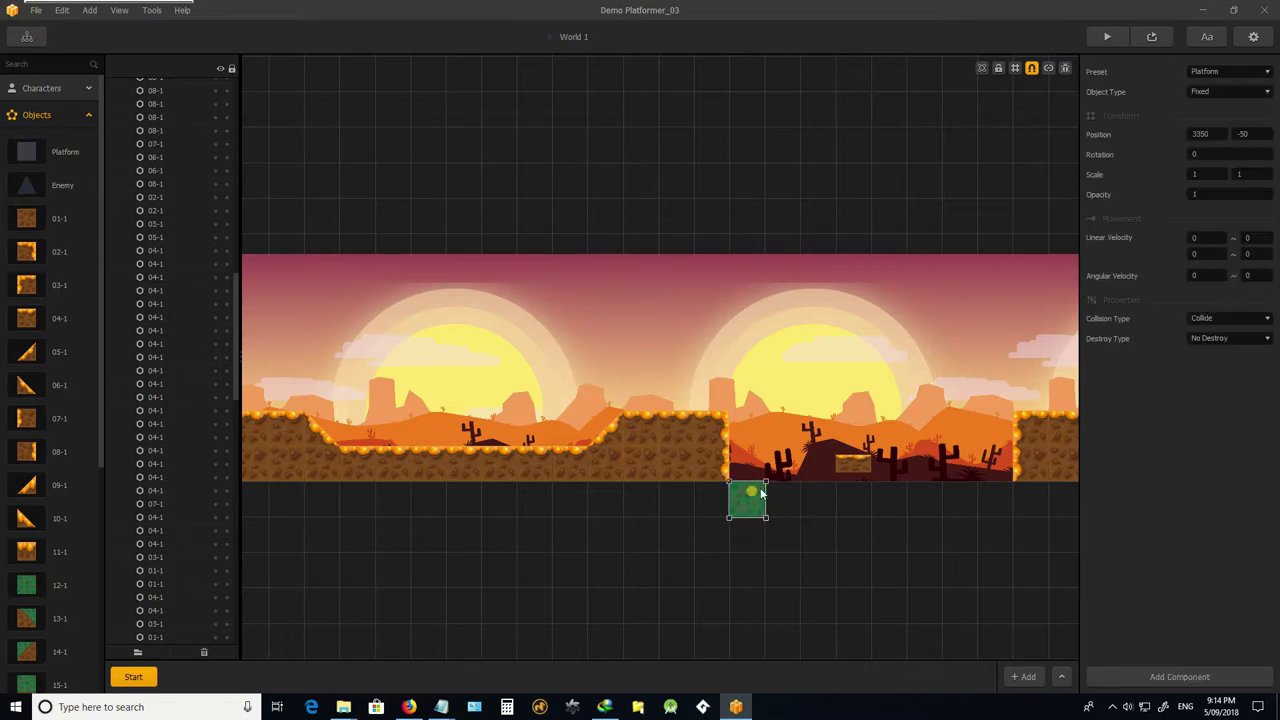
pyautogui.click(1243, 74)
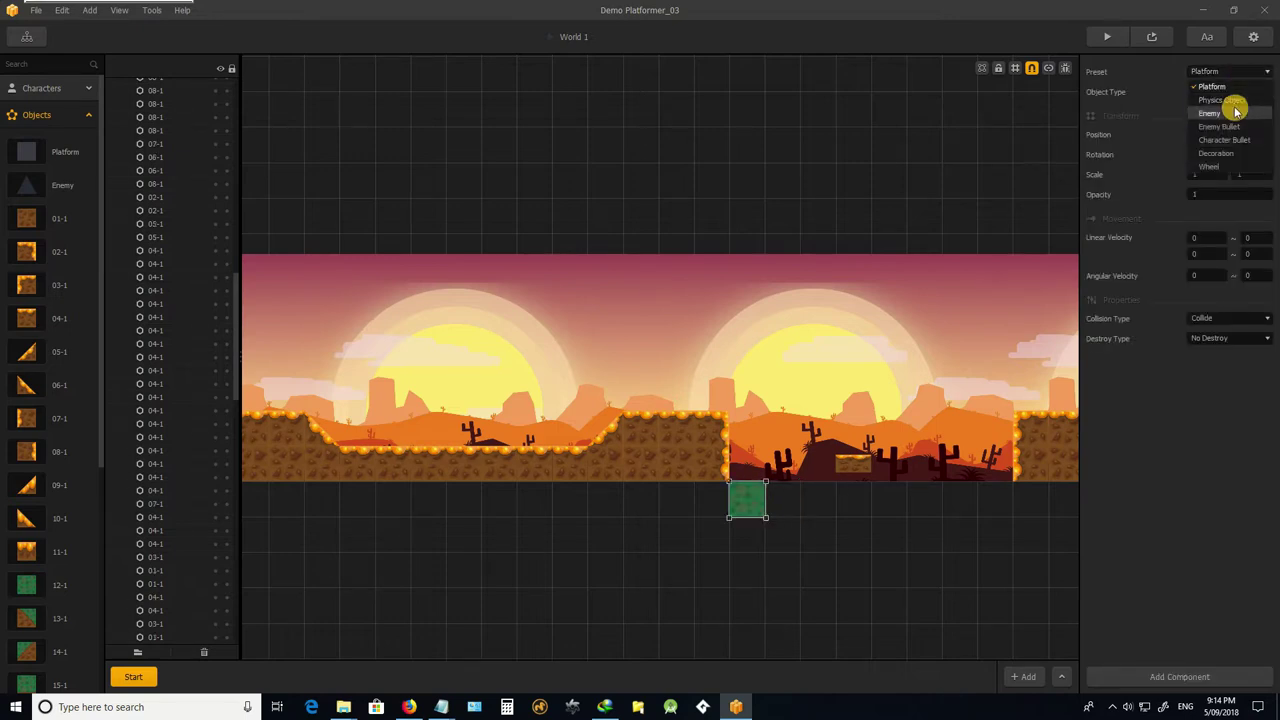
pyautogui.click(1235, 114)
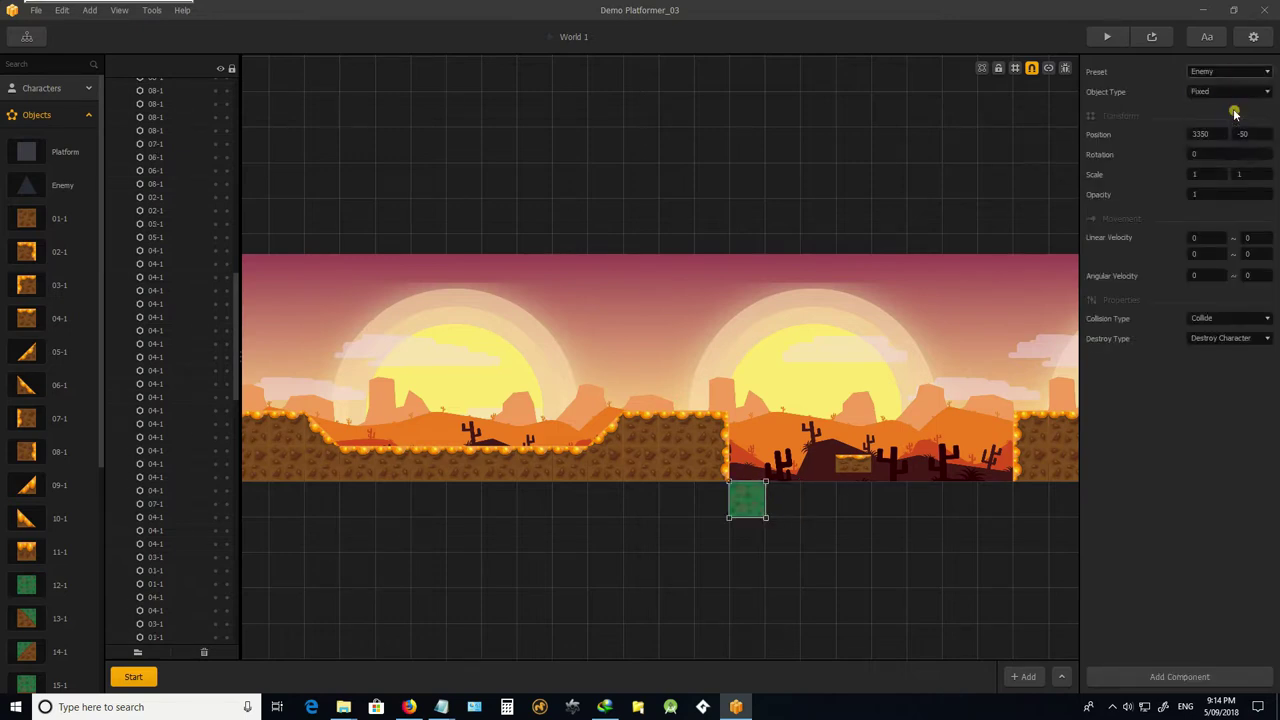
# Duplicate the green enemy tile rightward along the underside of the gap, up to x 4050.
pyautogui.click(783, 510)
pyautogui.click(746, 502)
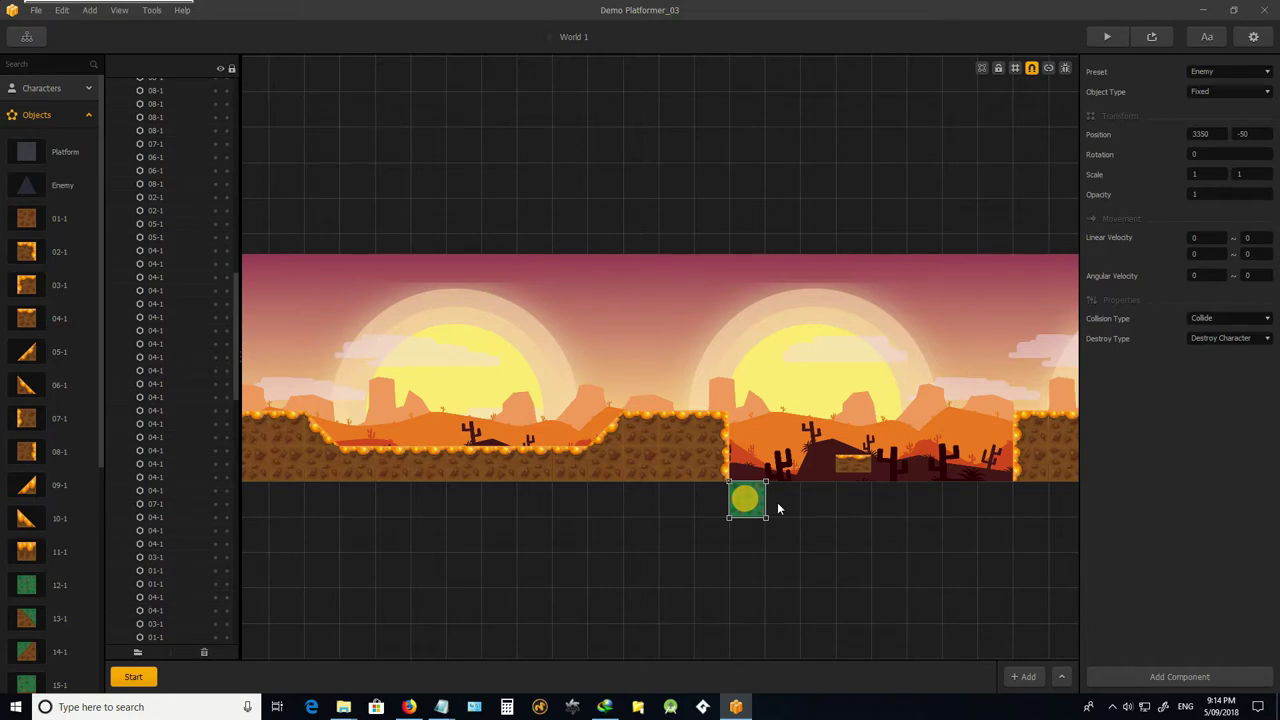
pyautogui.hotkey('alt', 'Right')
pyautogui.hotkey('alt', 'Right')
pyautogui.hotkey('alt', 'Right')
pyautogui.hotkey('alt', 'Right')
pyautogui.hotkey('alt', 'Right')
pyautogui.hotkey('alt', 'Right')
pyautogui.hotkey('alt', 'Right')
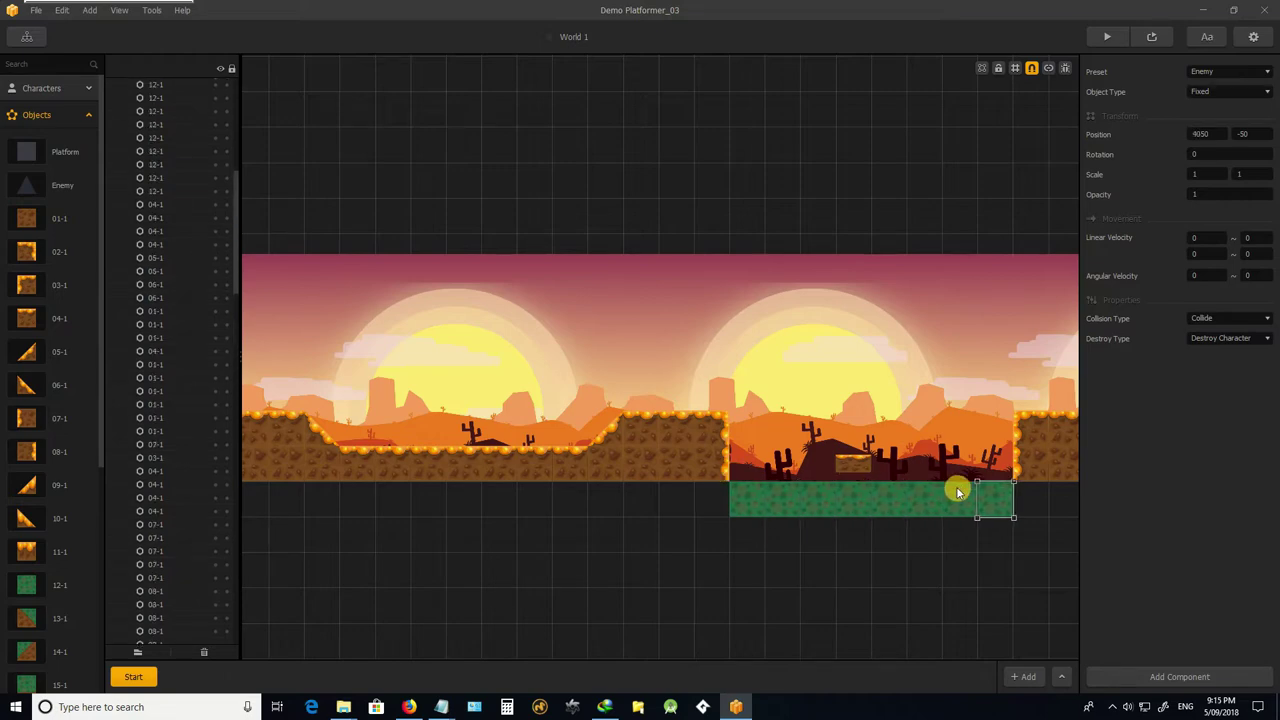
# Select the new row of enemy tiles together with the half-height platform above it and move them up by one grid cell.
pyautogui.scroll(2, 960, 491)
pyautogui.scroll(-2, 883, 477)
pyautogui.scroll(2, 725, 432)
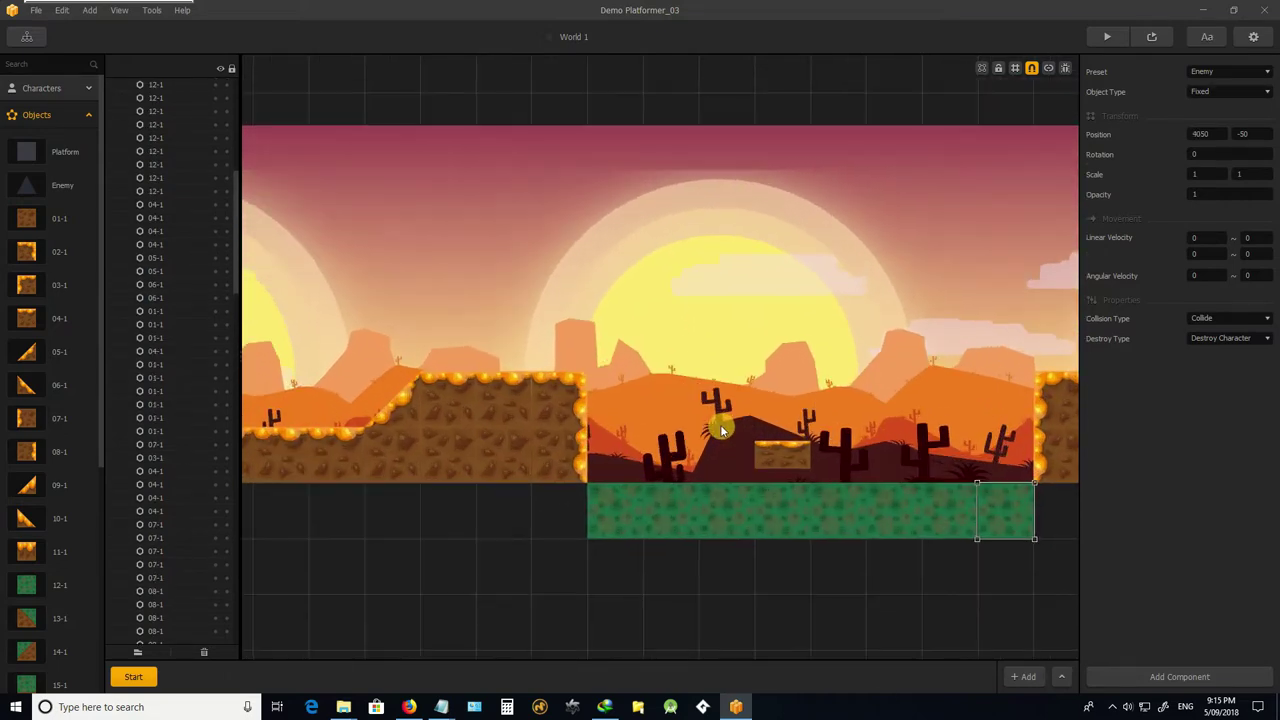
pyautogui.scroll(-1, 720, 424)
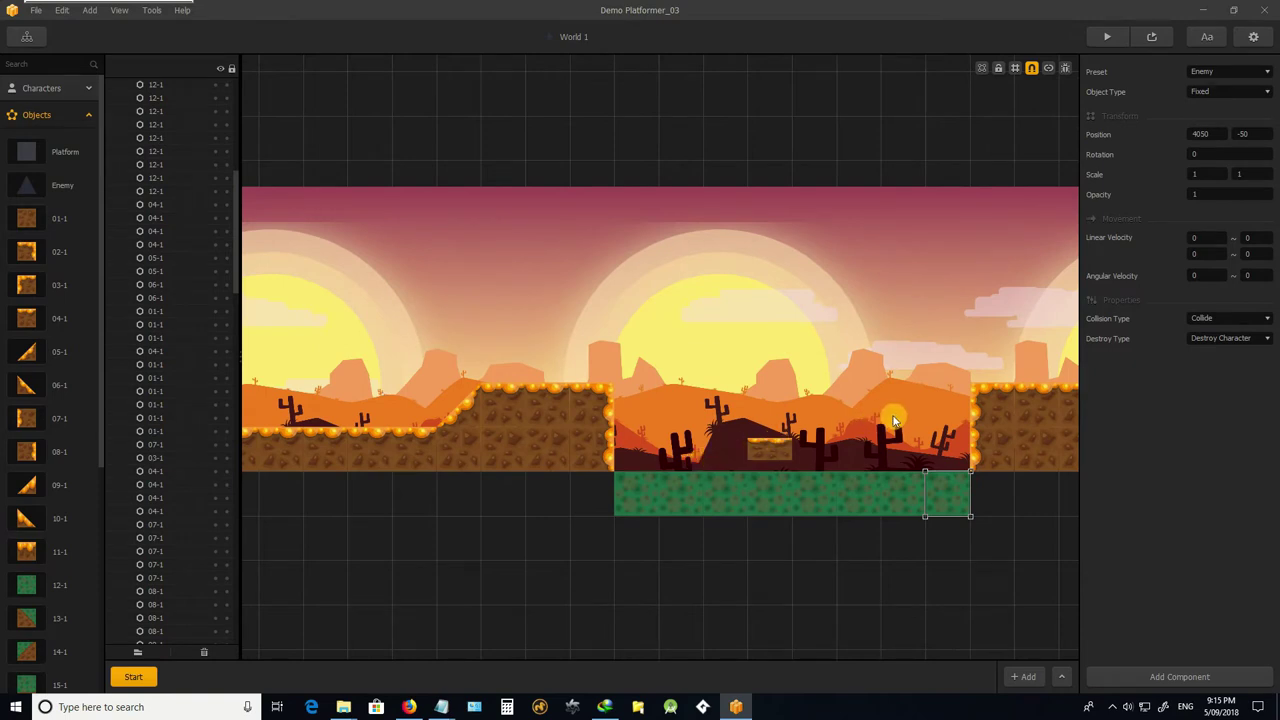
pyautogui.click(866, 554)
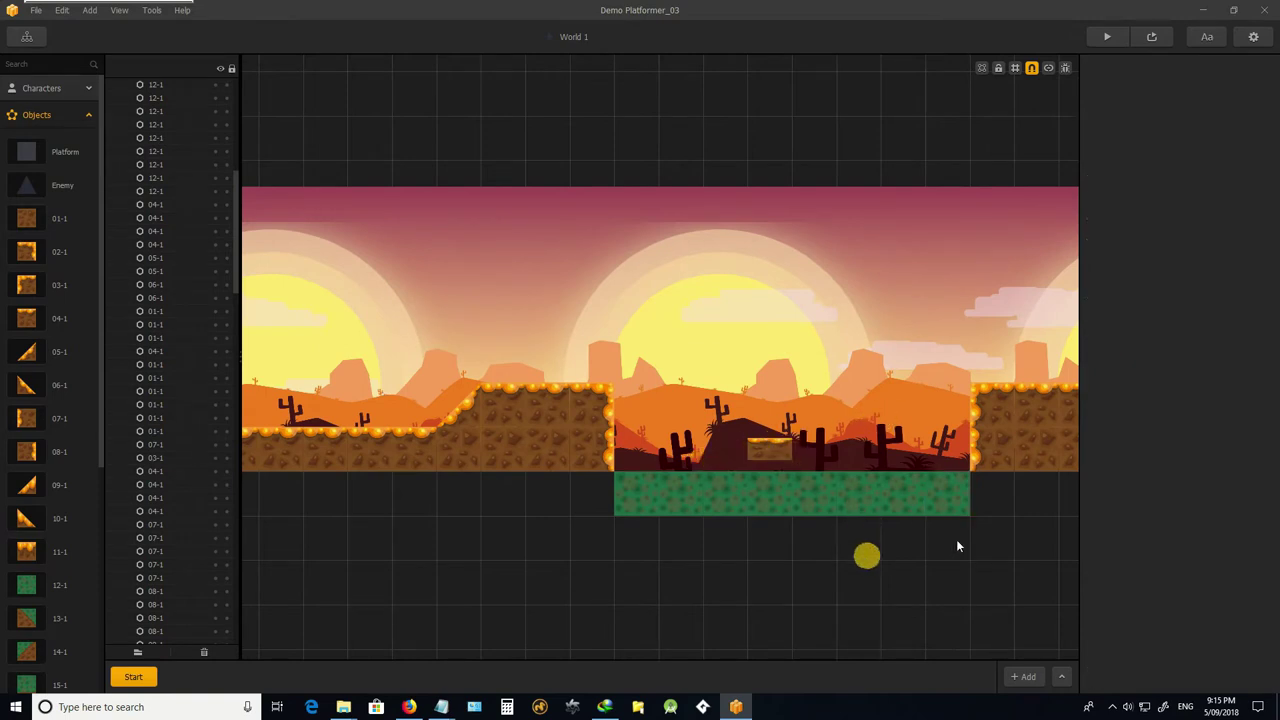
pyautogui.moveTo(982, 555); pyautogui.dragTo(597, 508)
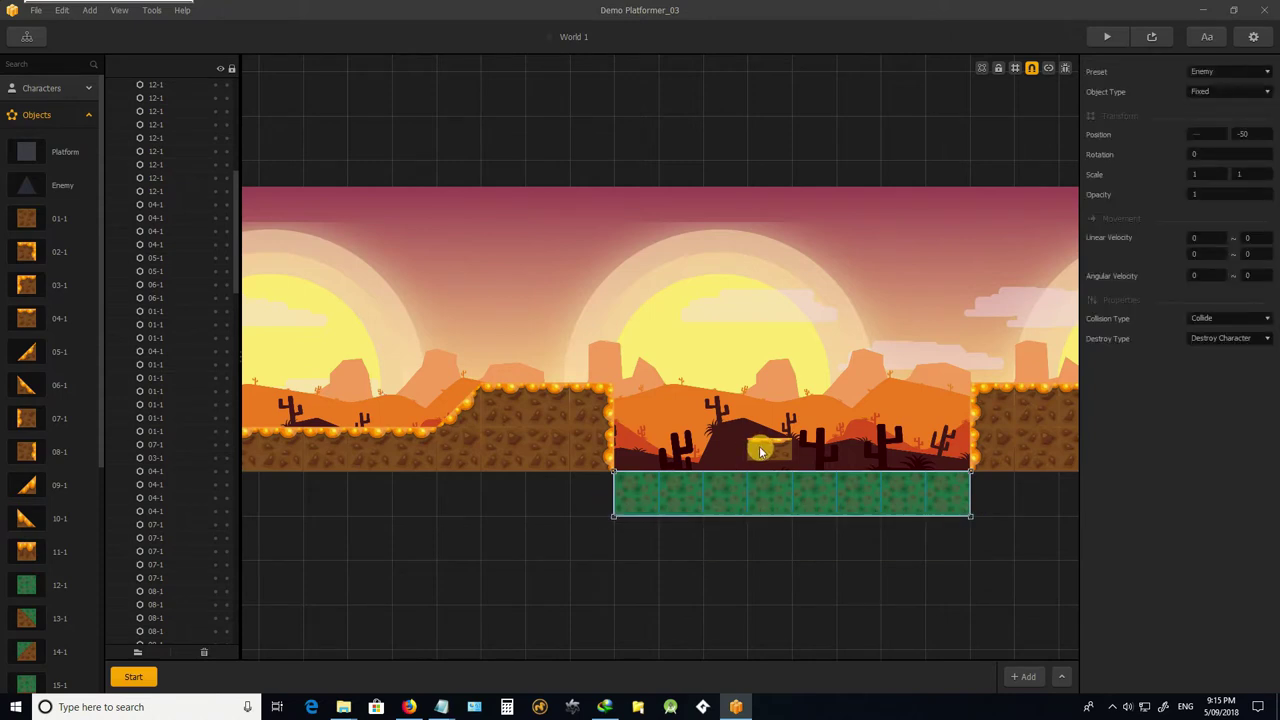
pyautogui.keyDown('shift'); pyautogui.click(760, 452); pyautogui.keyUp('shift')
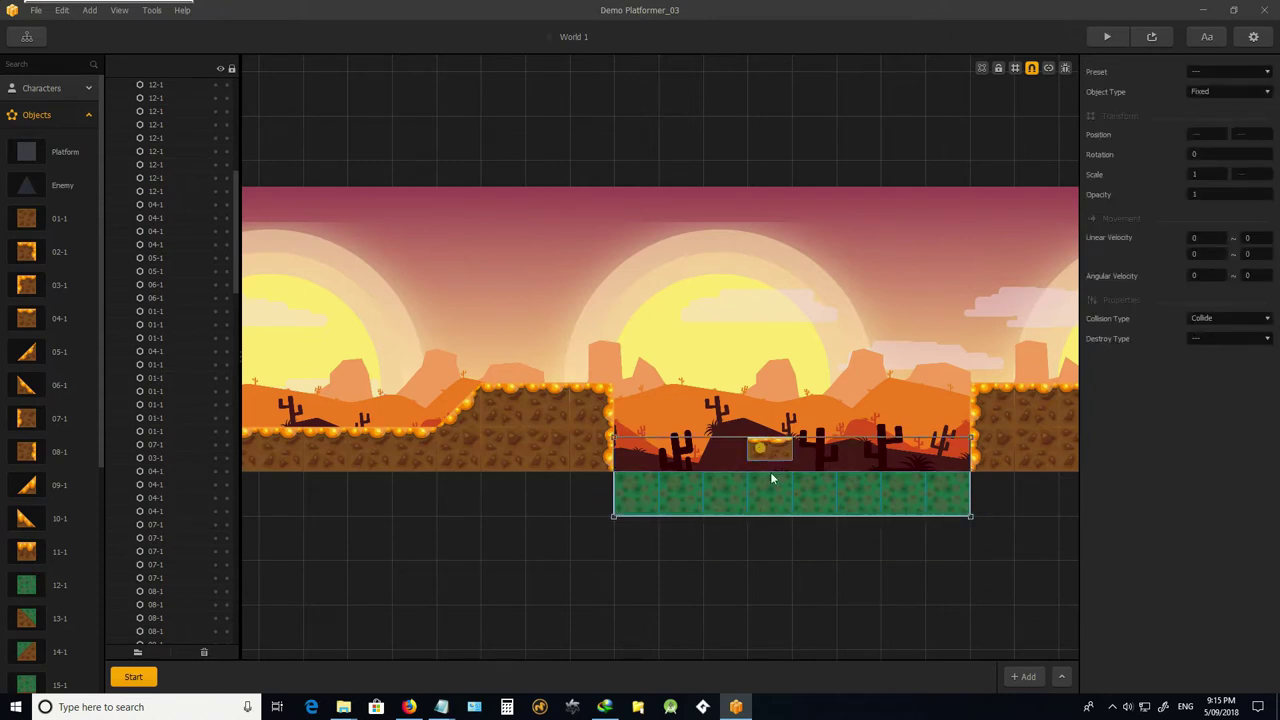
pyautogui.click(775, 501)
pyautogui.moveTo(775, 501); pyautogui.dragTo(775, 472)
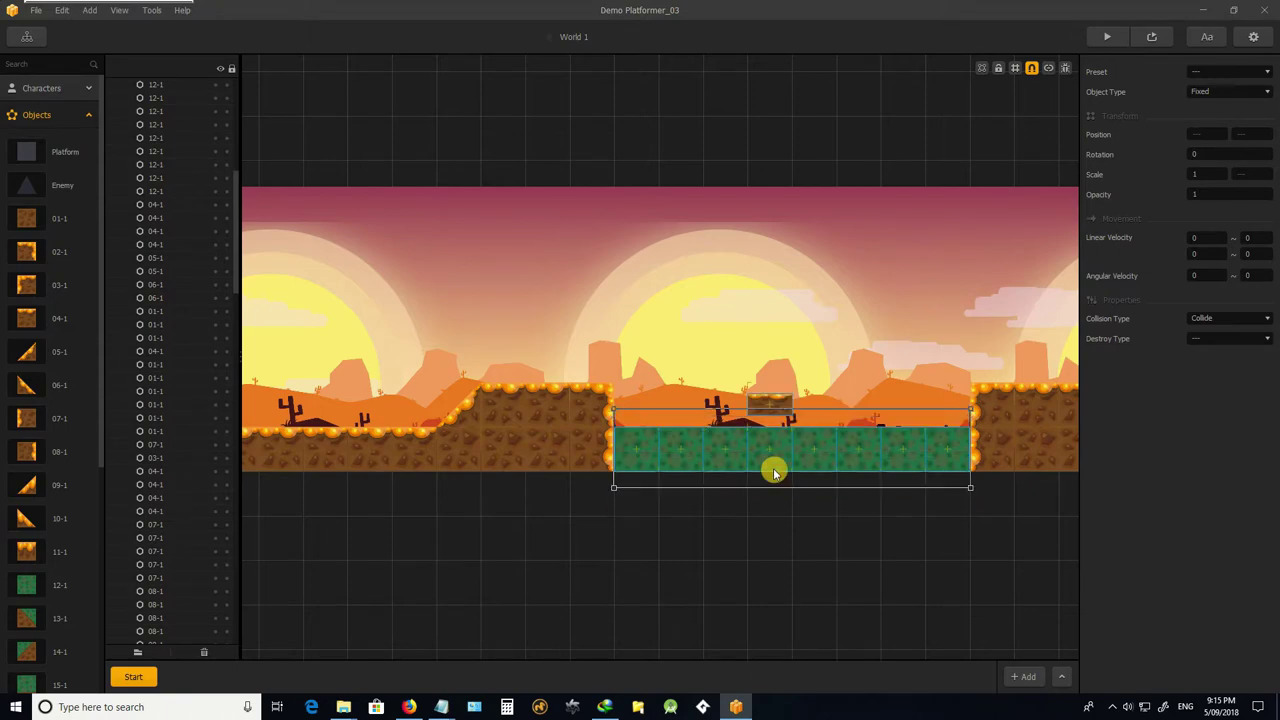
pyautogui.click(797, 540)
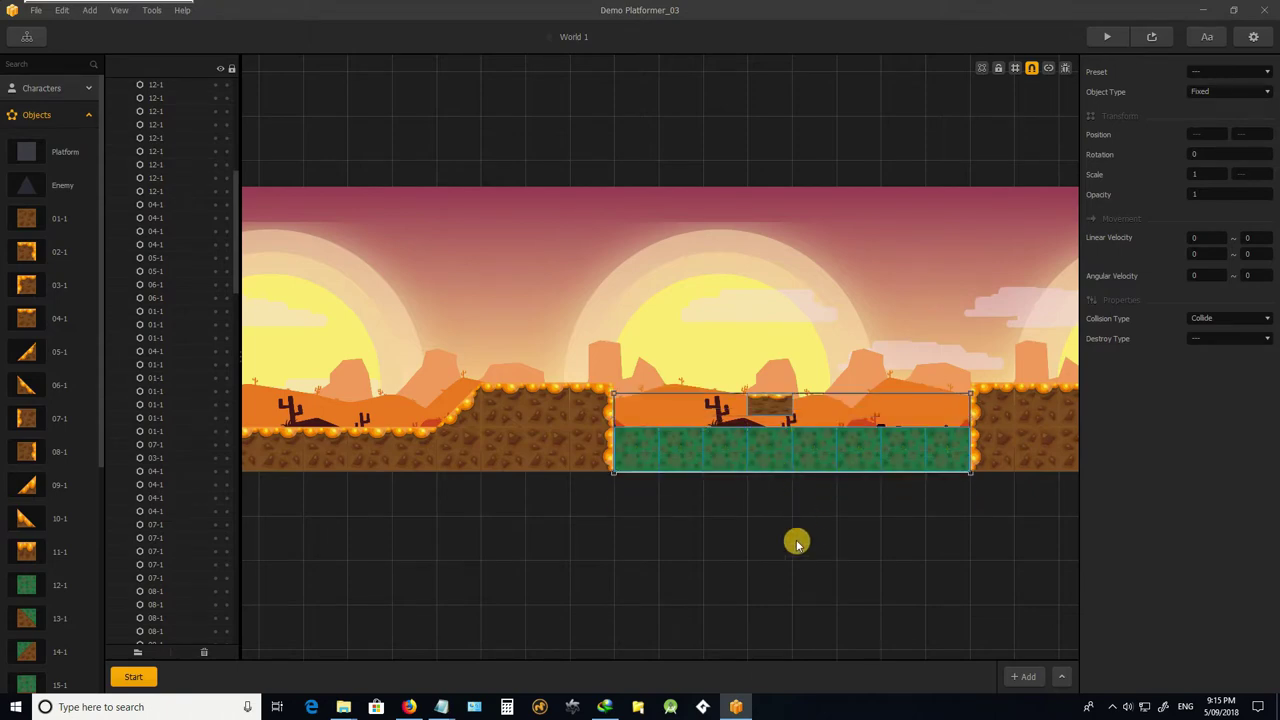
# Review the whole level from the start wall to the end wall, checking the enemy floor in every gap.
pyautogui.scroll(-5, 780, 491)
pyautogui.scroll(3, 417, 391)
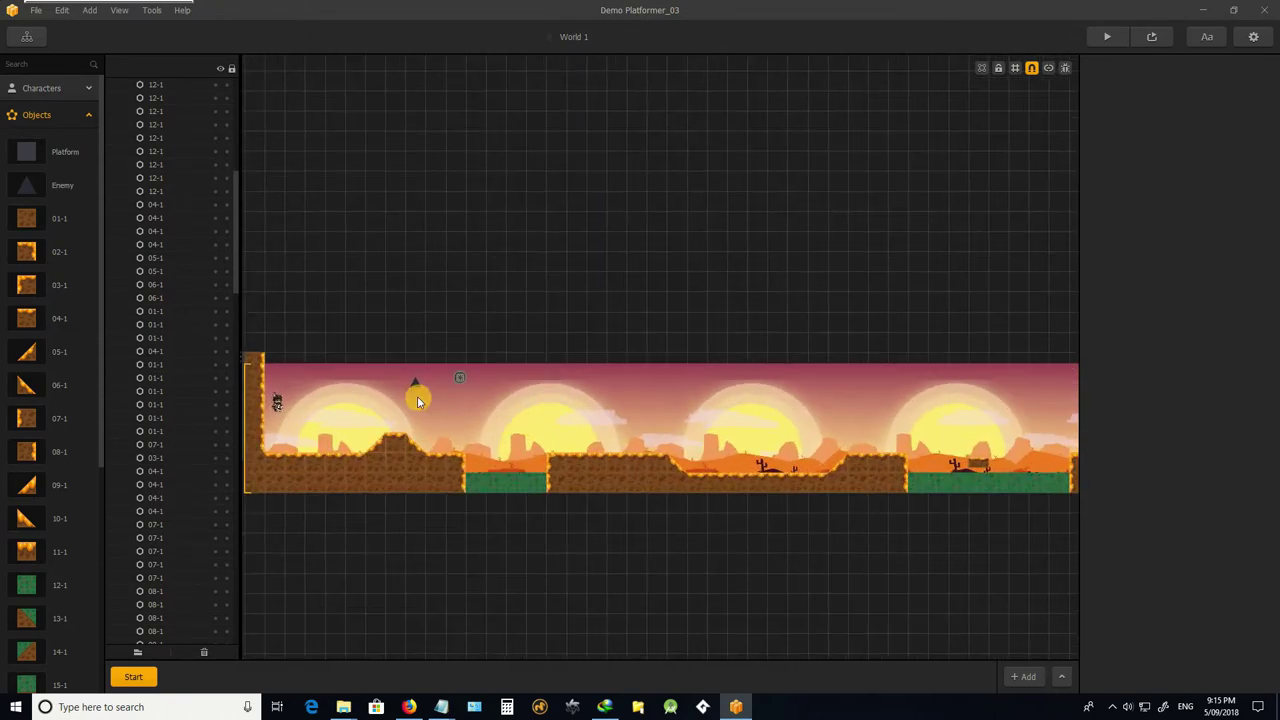
pyautogui.scroll(-3, 734, 400)
pyautogui.scroll(3, 734, 400)
pyautogui.scroll(-3, 740, 370)
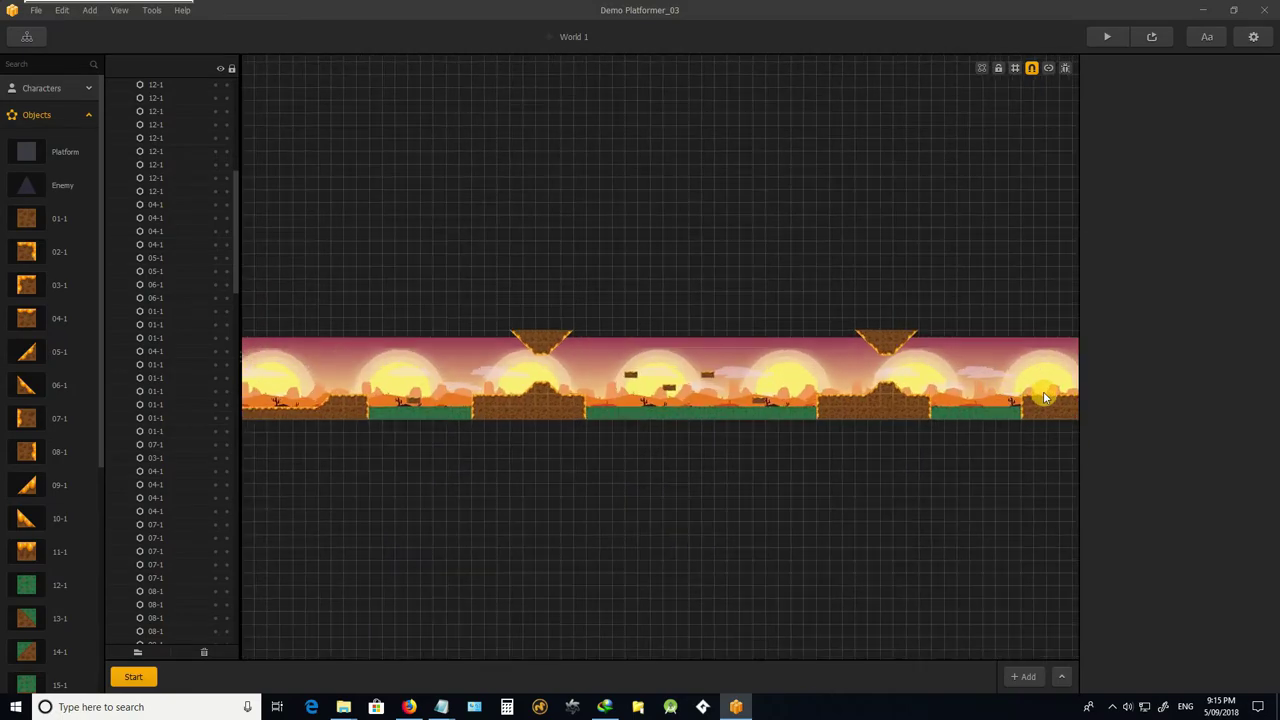
pyautogui.moveTo(1046, 394); pyautogui.dragTo(946, 366)
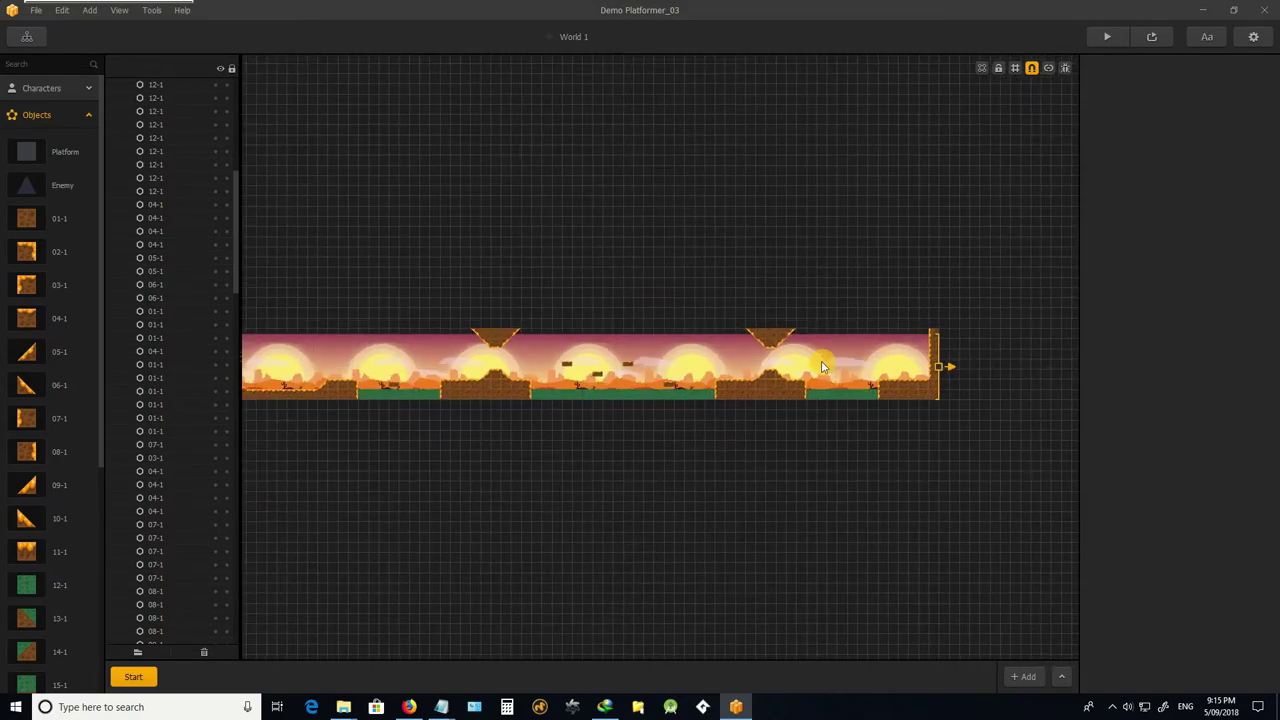
pyautogui.scroll(3, 1037, 371)
pyautogui.scroll(-3, 1000, 377)
pyautogui.scroll(-1, 826, 408)
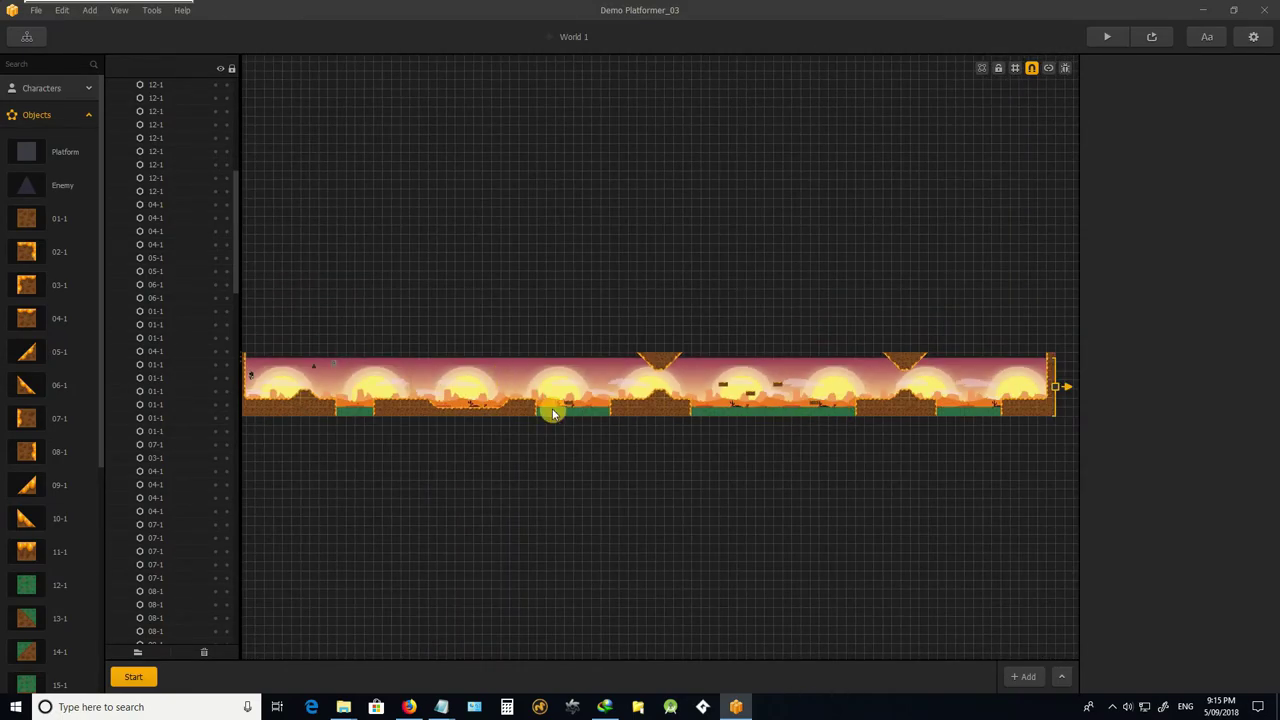
pyautogui.scroll(2, 397, 406)
pyautogui.scroll(-2, 480, 403)
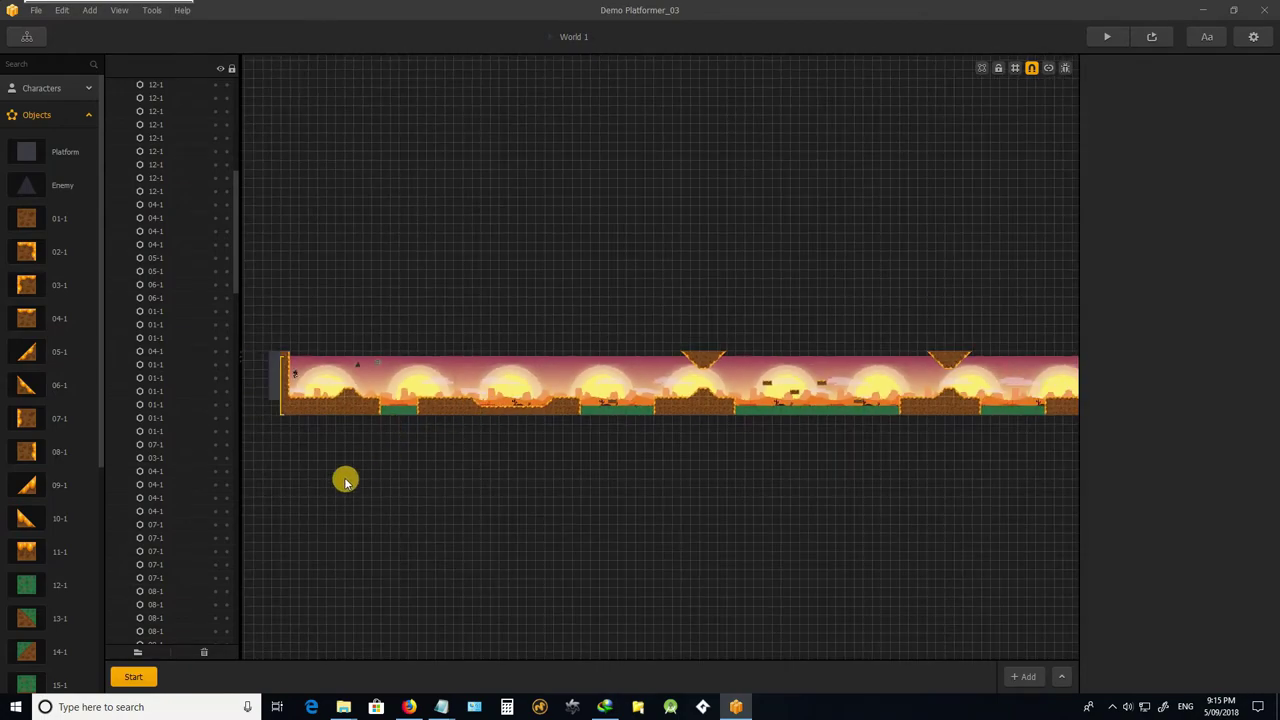
pyautogui.moveTo(345, 481); pyautogui.dragTo(454, 477)
pyautogui.scroll(4, 437, 380)
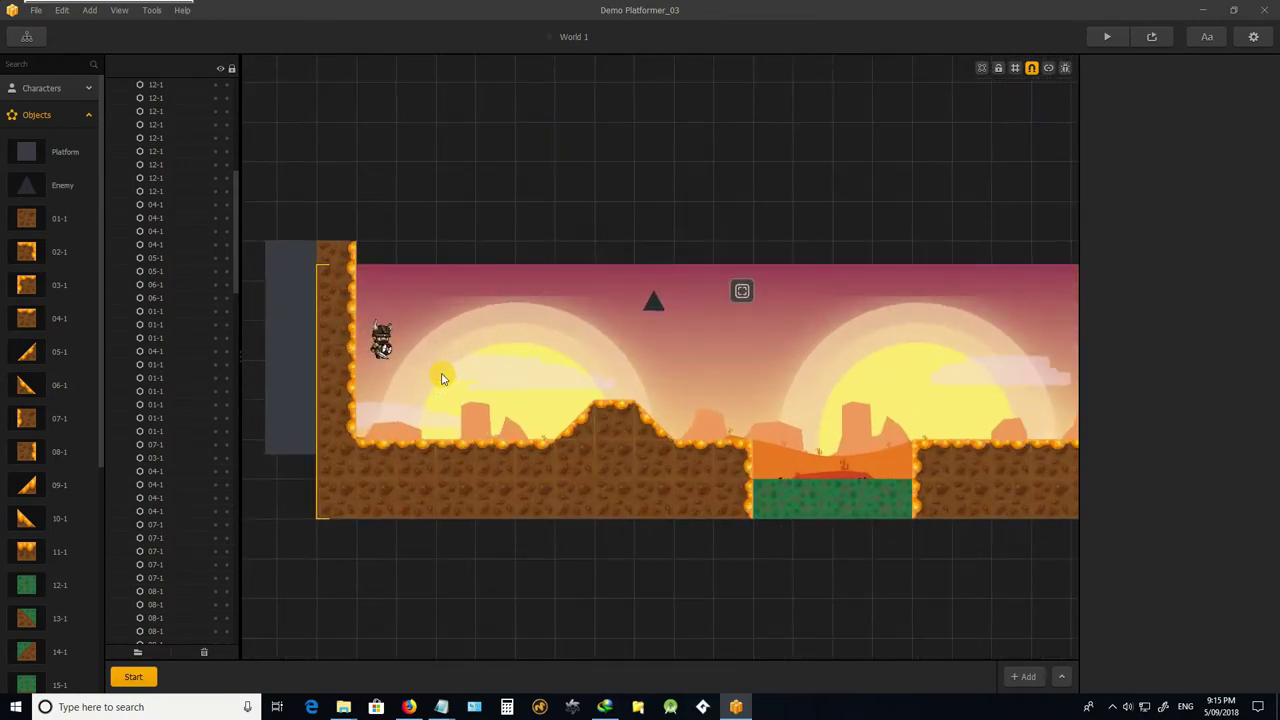
pyautogui.scroll(-2, 443, 378)
pyautogui.scroll(1, 449, 340)
pyautogui.scroll(-1, 449, 340)
pyautogui.scroll(-1, 470, 342)
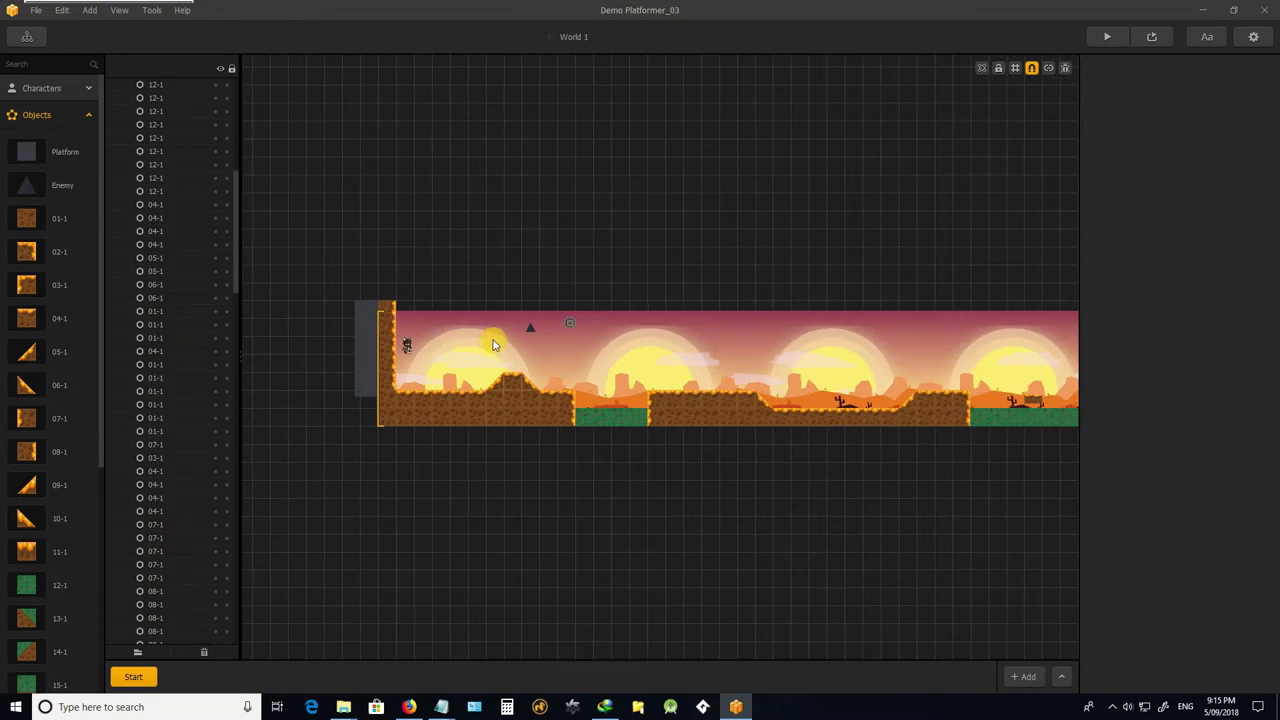
pyautogui.scroll(1, 492, 345)
pyautogui.scroll(-1, 454, 402)
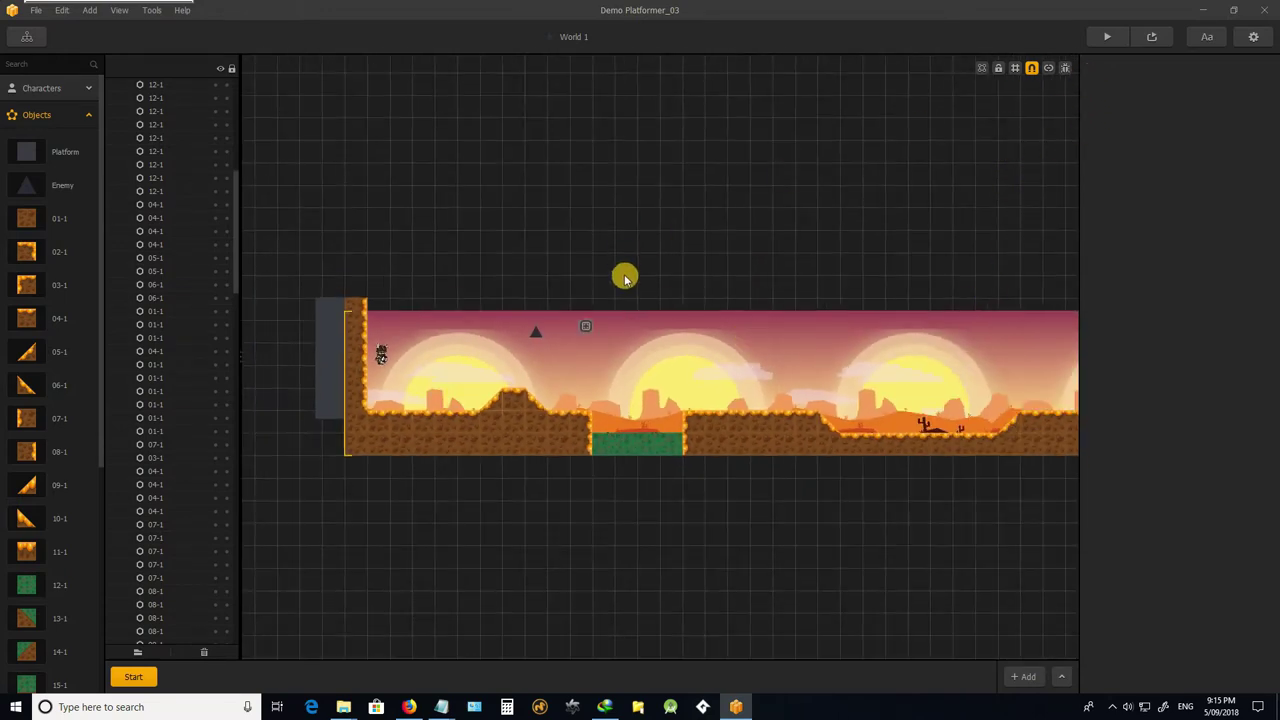
pyautogui.scroll(1, 332, 368)
pyautogui.scroll(1, 332, 368)
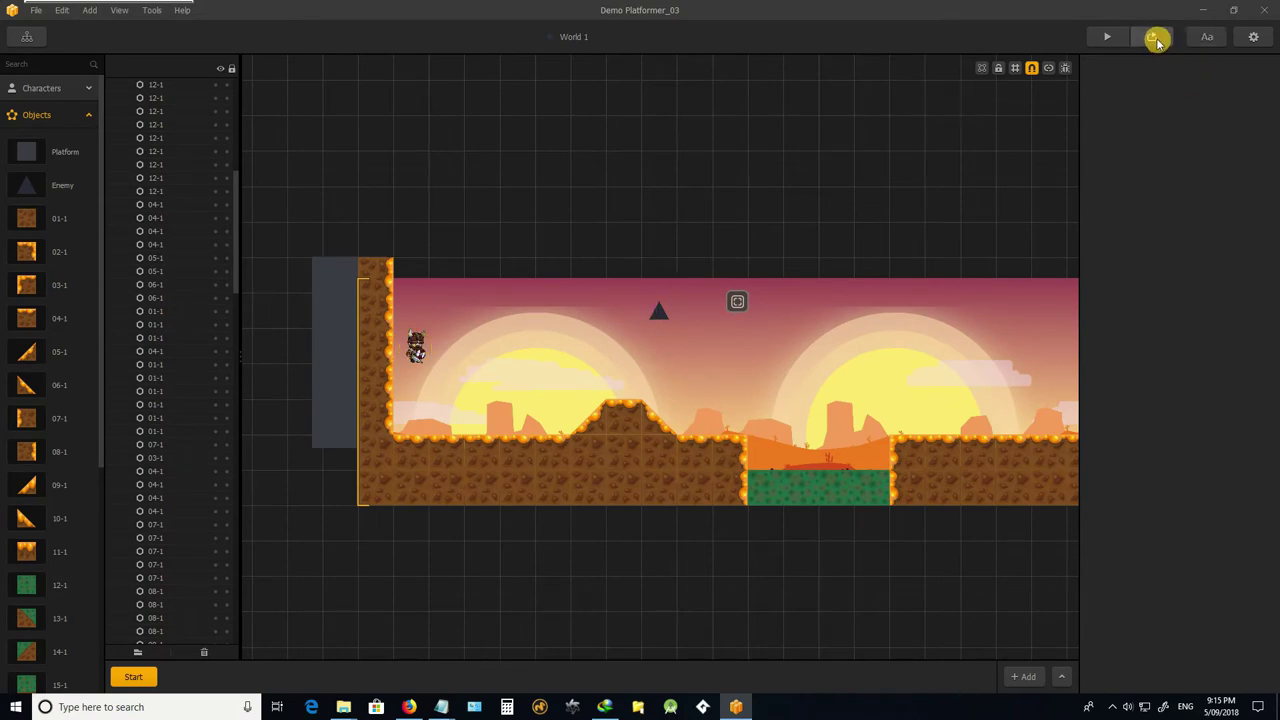
pyautogui.scroll(-1, 466, 331)
pyautogui.scroll(2, 442, 341)
pyautogui.scroll(1, 442, 341)
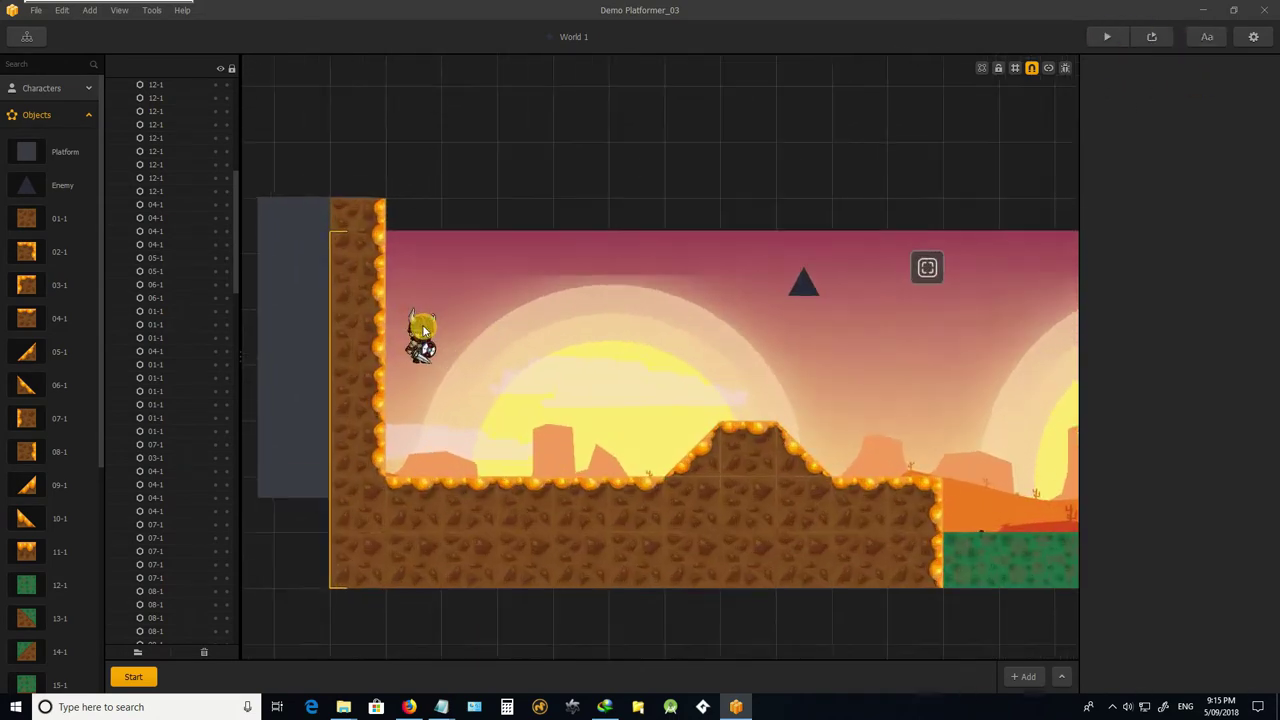
pyautogui.scroll(-2, 423, 335)
pyautogui.scroll(1, 790, 350)
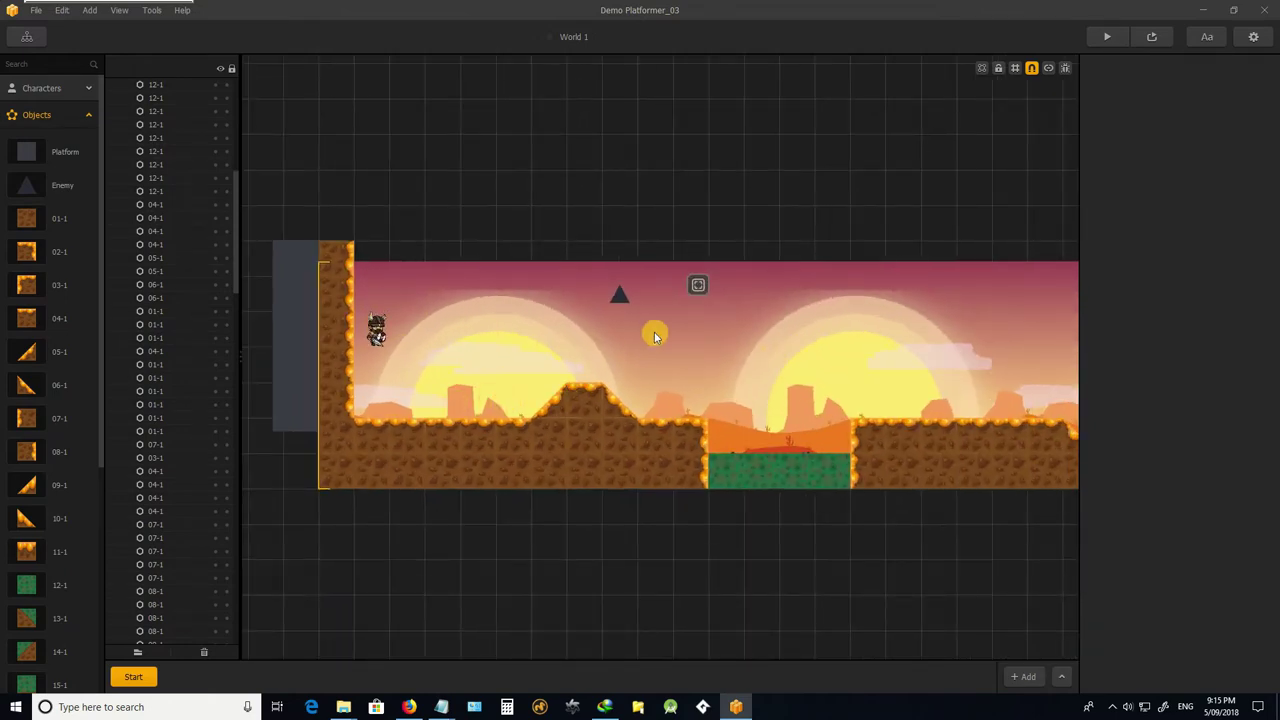
pyautogui.scroll(-1, 683, 334)
pyautogui.scroll(1, 486, 337)
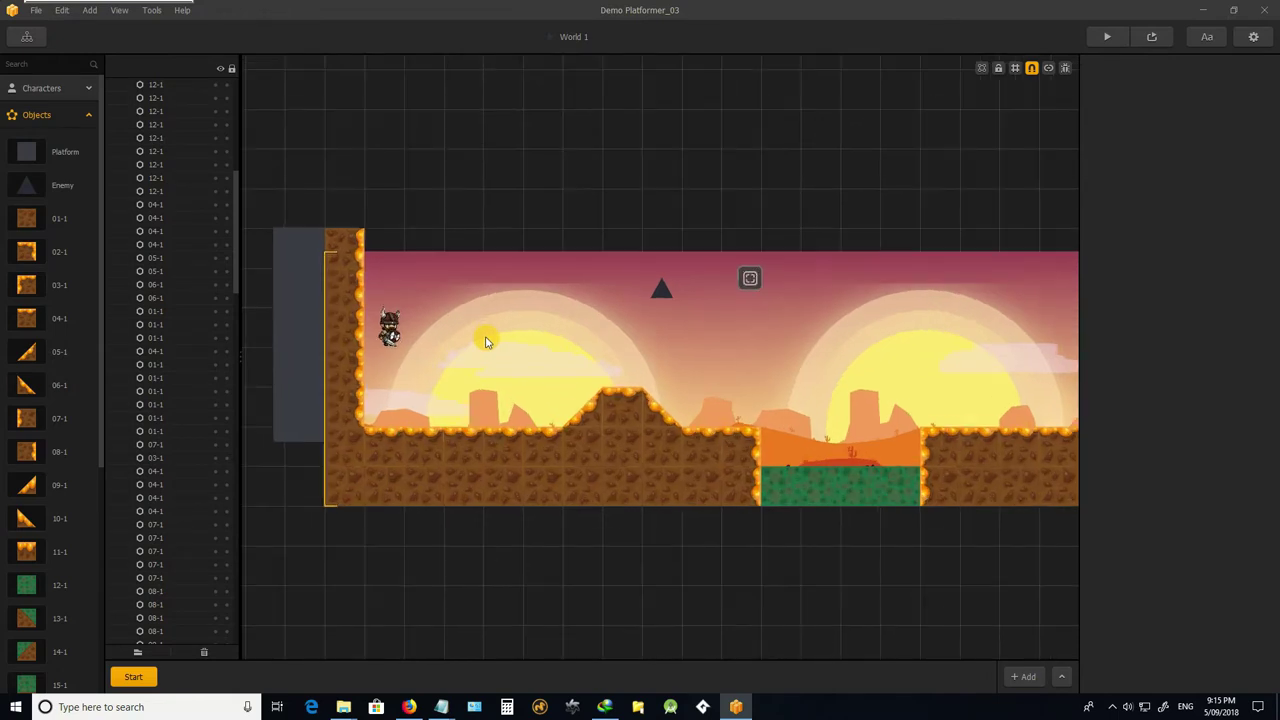
pyautogui.scroll(-1, 628, 313)
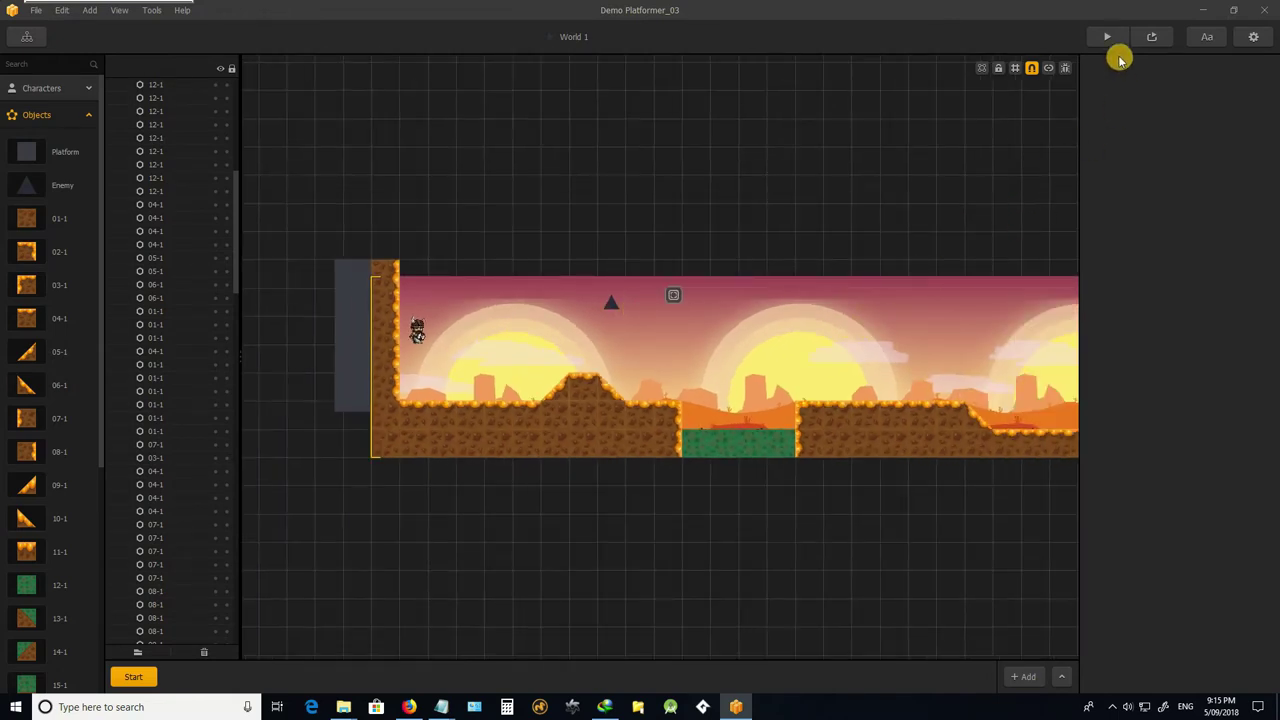
pyautogui.scroll(1, 545, 357)
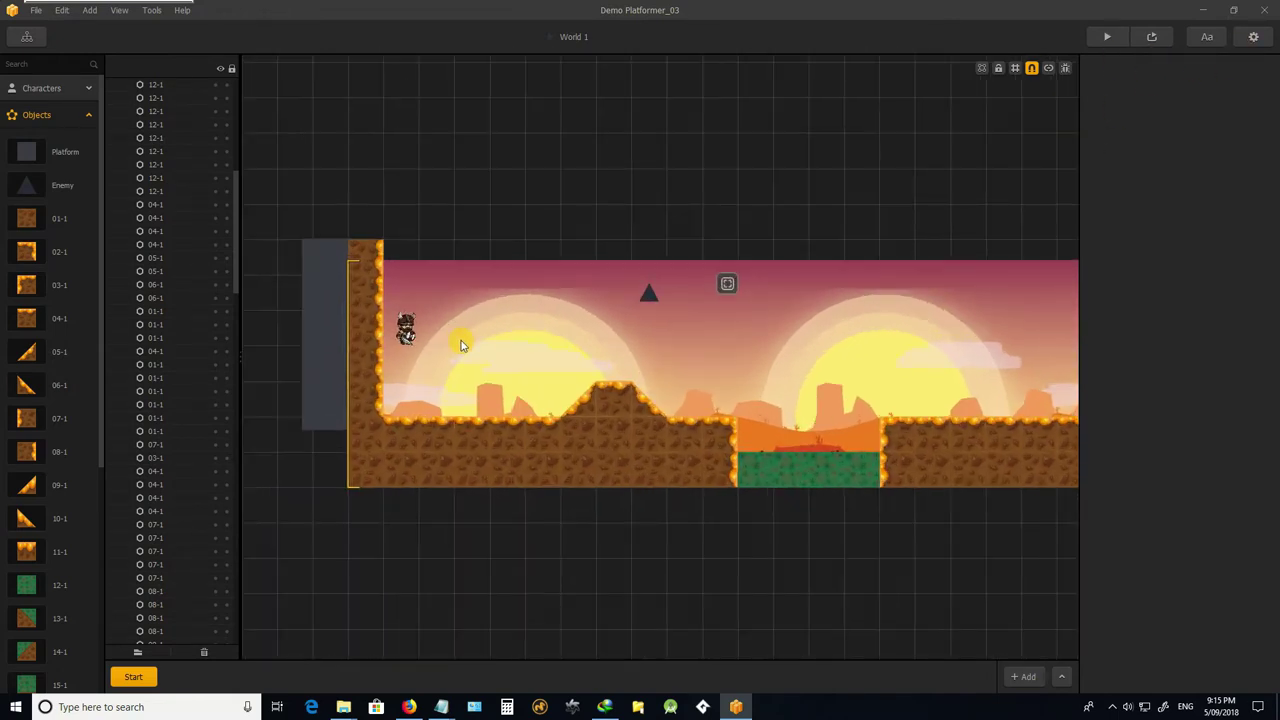
pyautogui.scroll(-1, 457, 337)
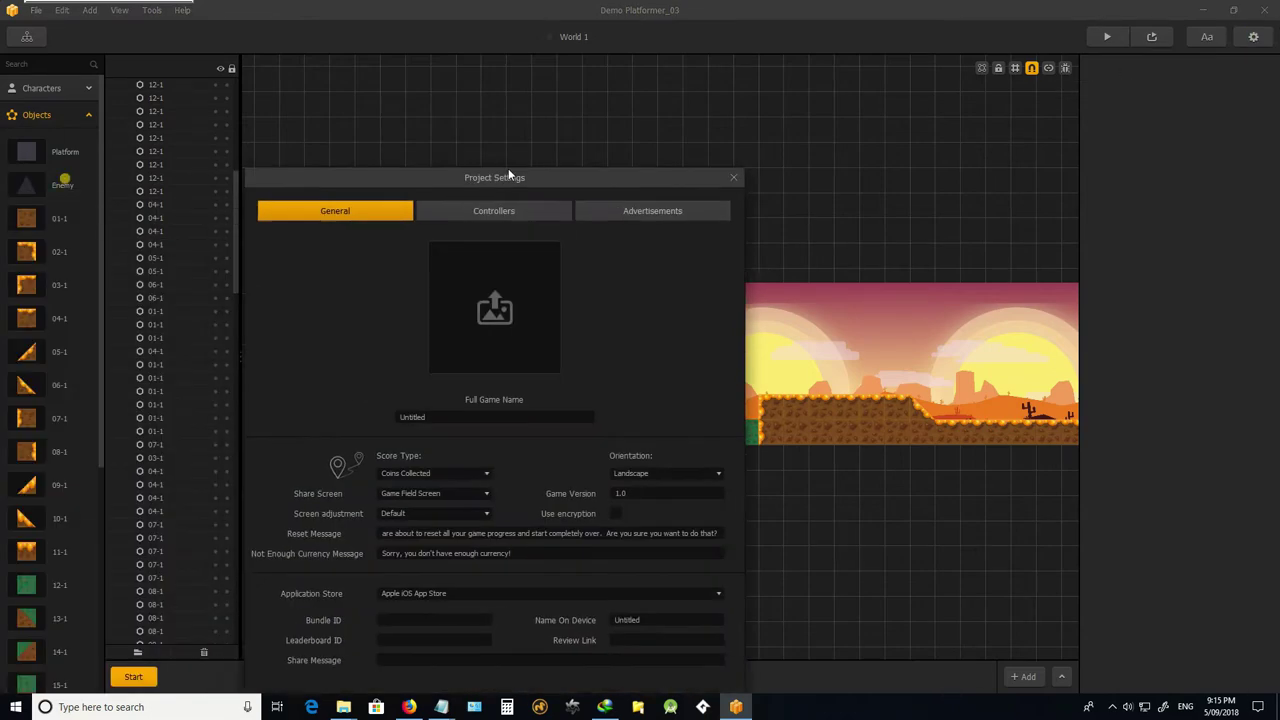
# In the project's controller settings, assign Jump to Space and Shoot to J, and accept the changes.
pyautogui.moveTo(508, 168); pyautogui.dragTo(528, 68)
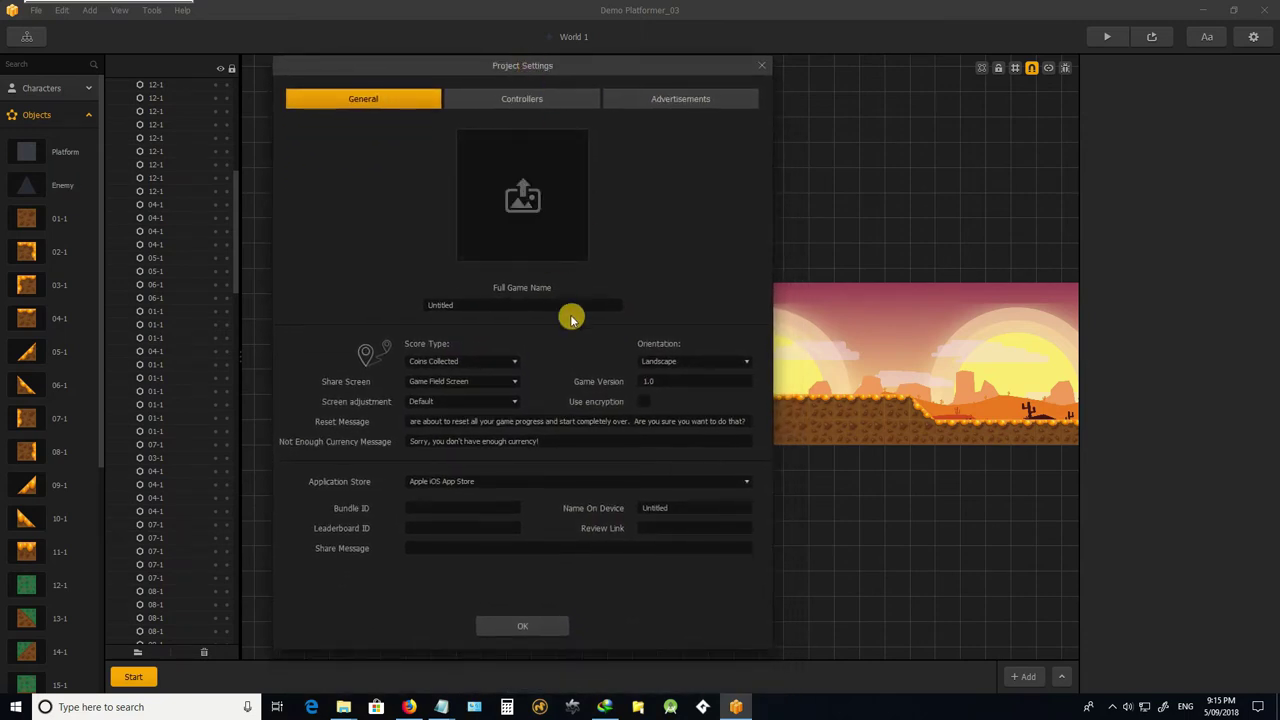
pyautogui.click(491, 98)
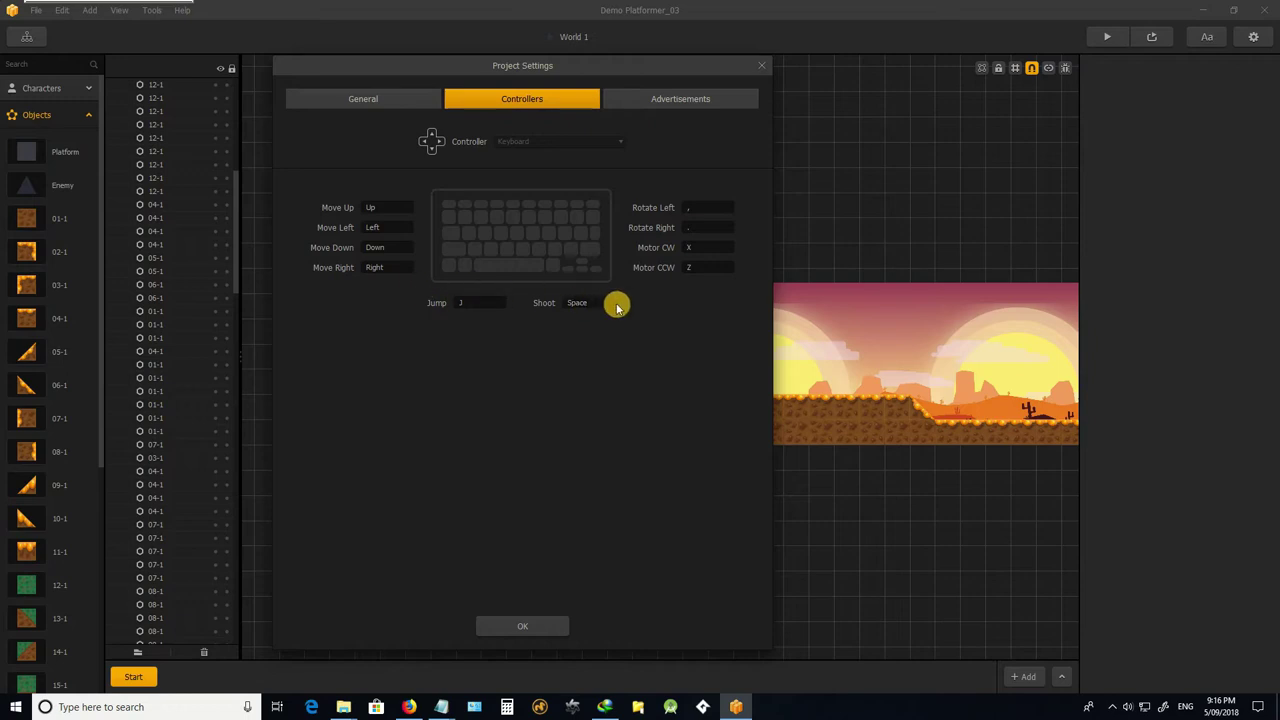
pyautogui.click(458, 302)
pyautogui.press('j')
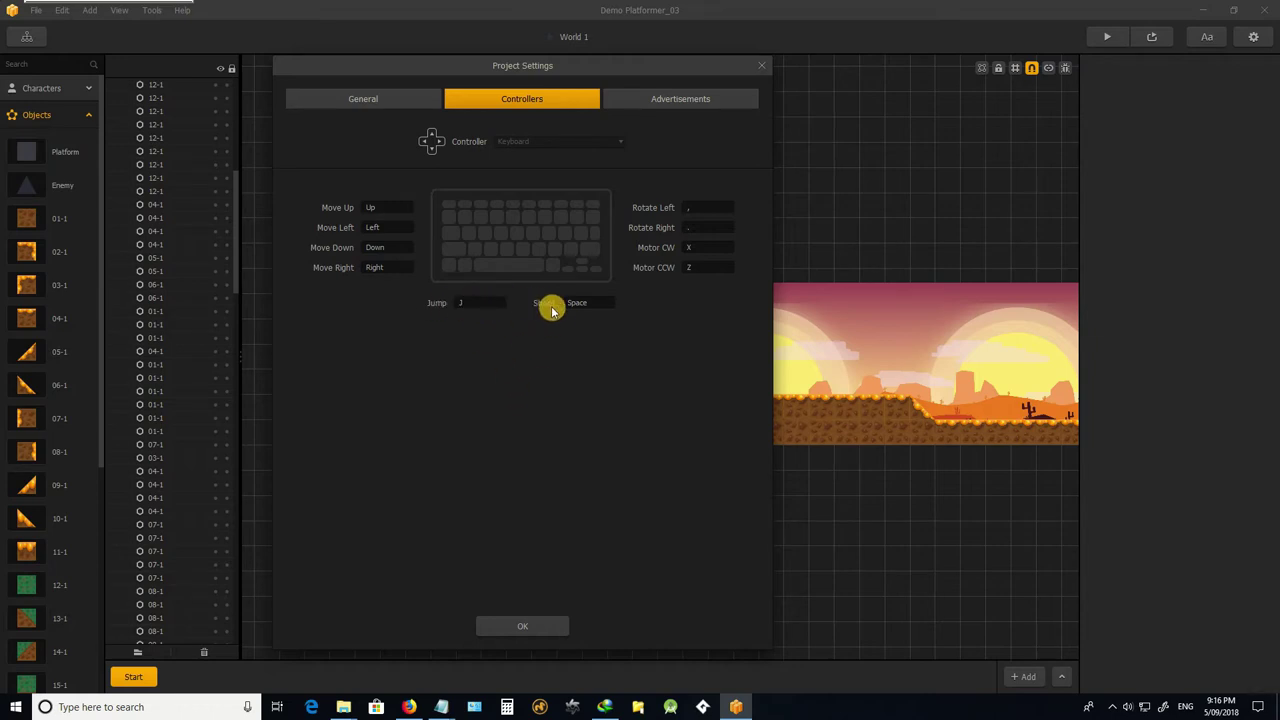
pyautogui.click(586, 306)
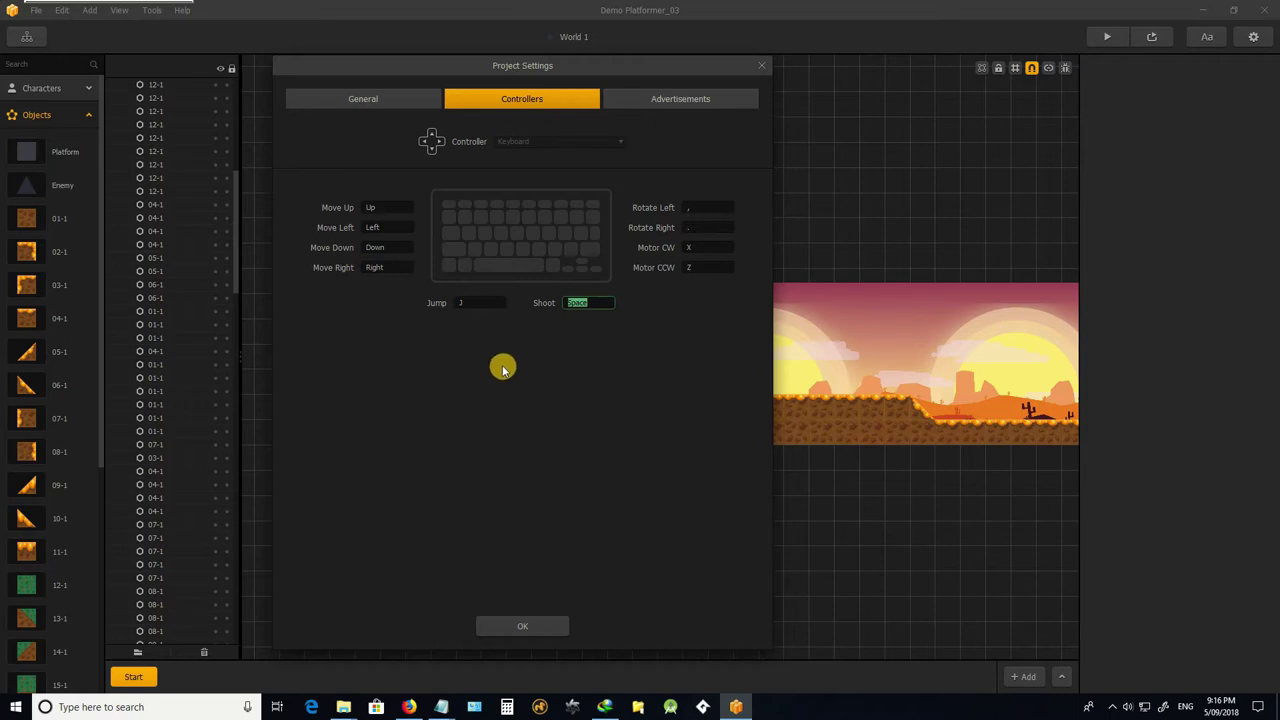
pyautogui.press('Delete')
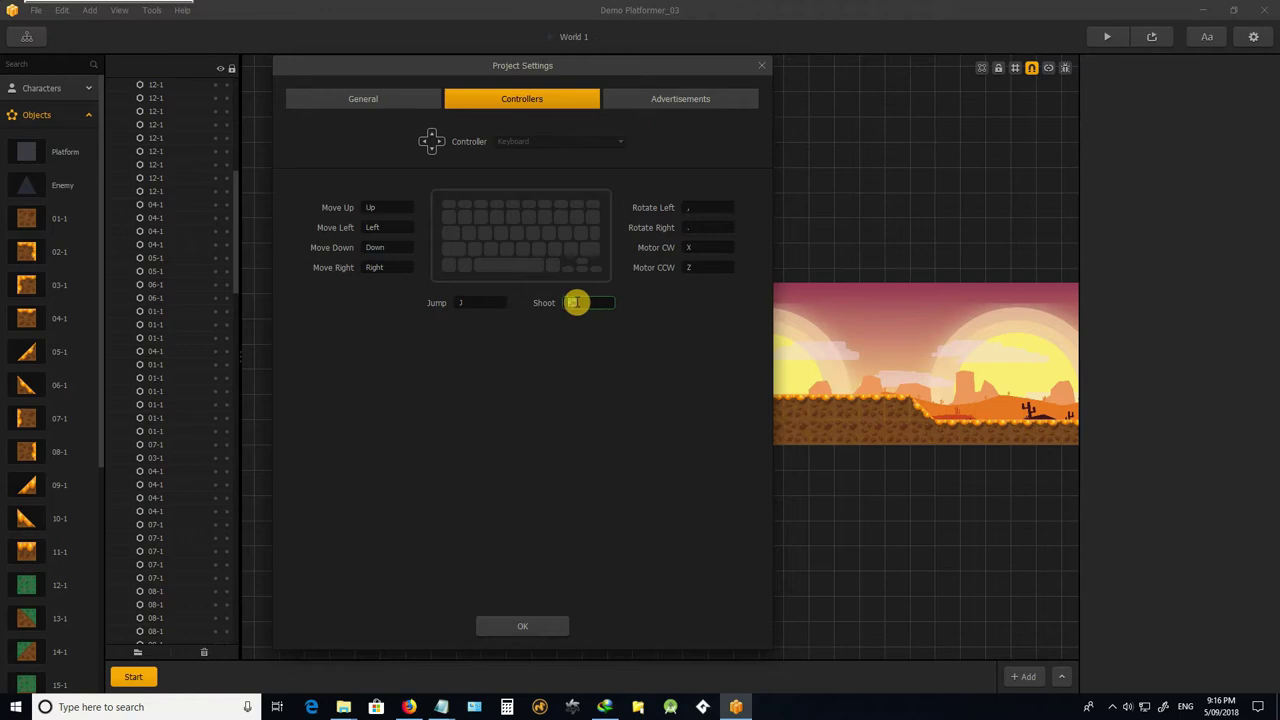
pyautogui.click(486, 300)
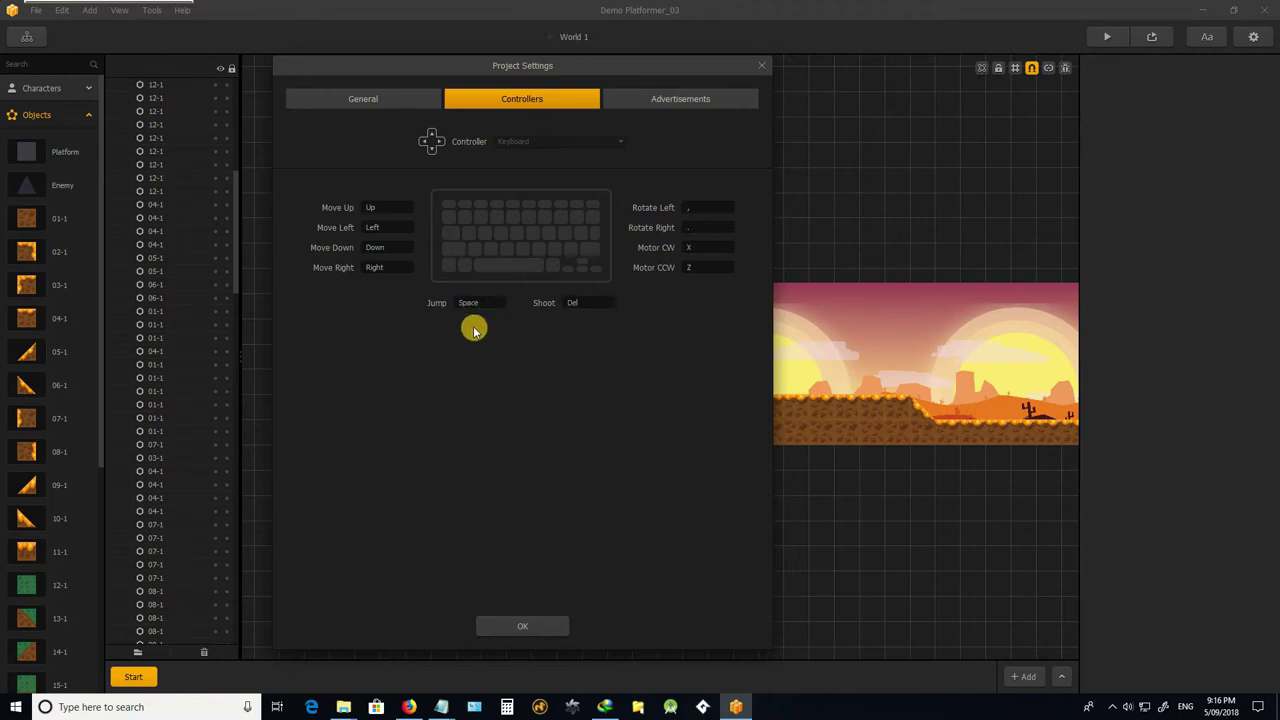
pyautogui.click(596, 302)
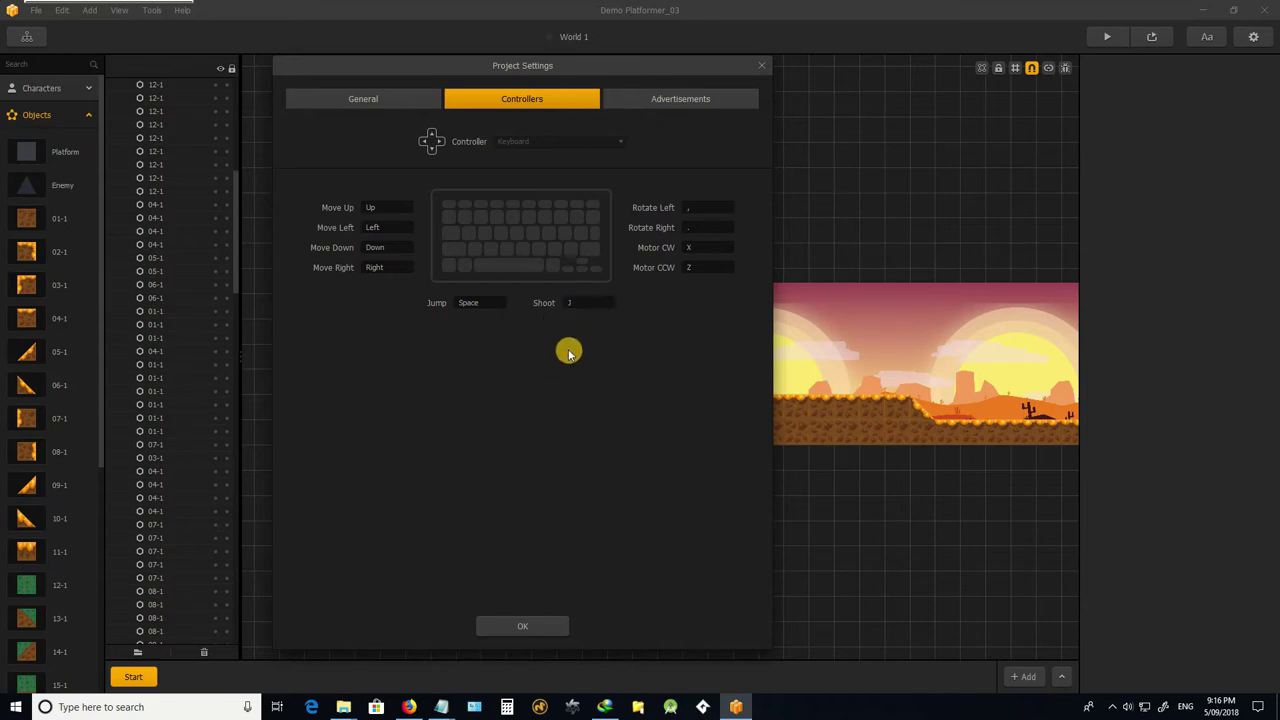
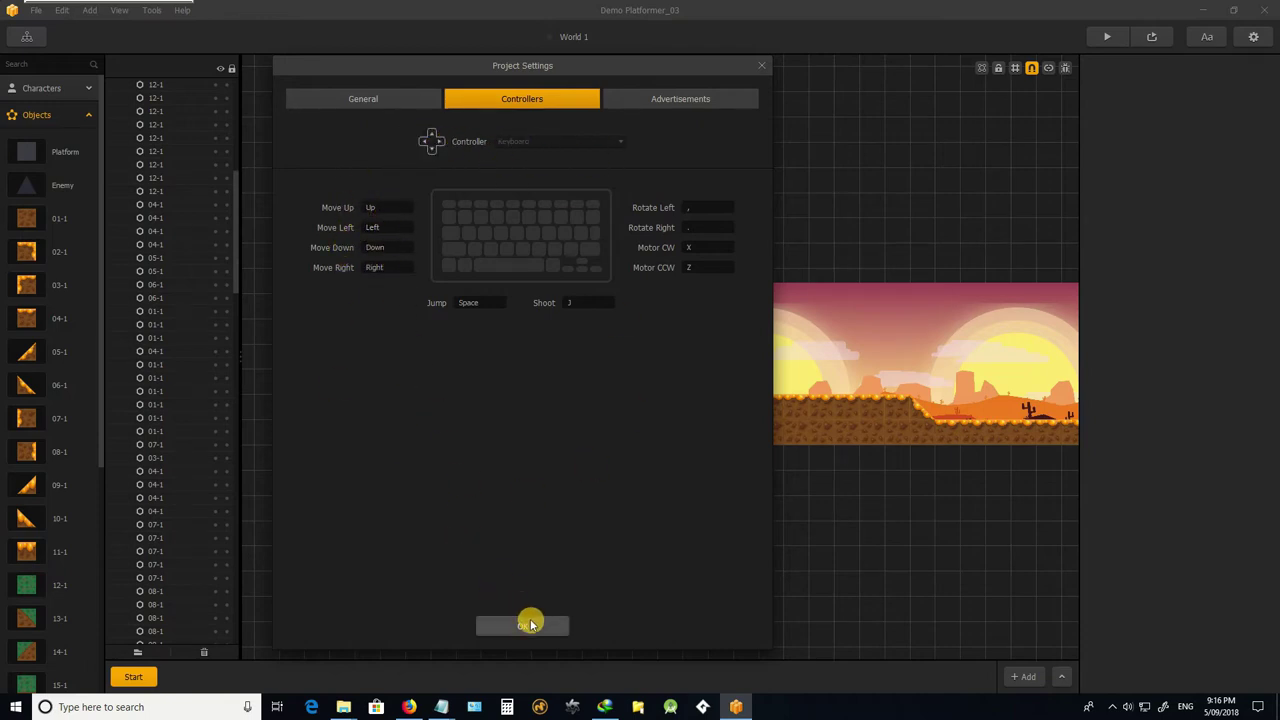
pyautogui.click(531, 626)
# Save the project under the new file name Demo Platformer_04 in the 2D folder.
pyautogui.scroll(-2, 477, 491)
pyautogui.scroll(2, 430, 400)
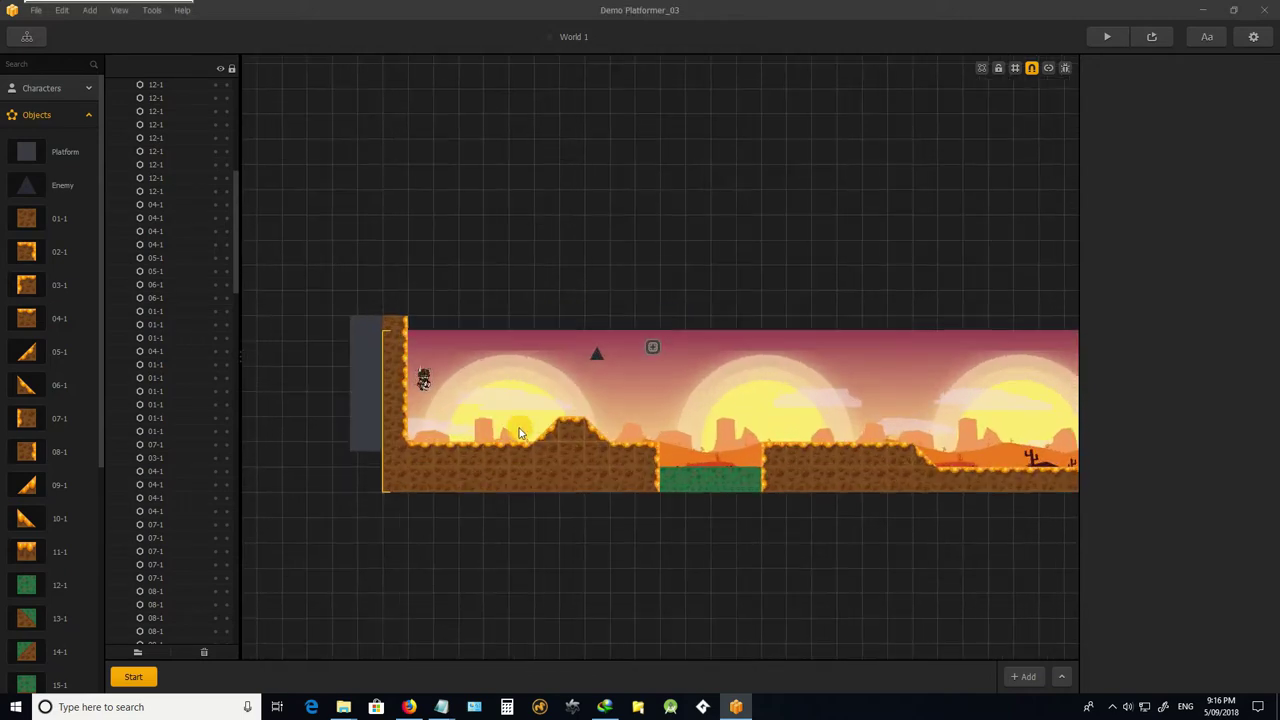
pyautogui.scroll(-3, 374, 329)
pyautogui.scroll(2, 488, 329)
pyautogui.scroll(-1, 451, 323)
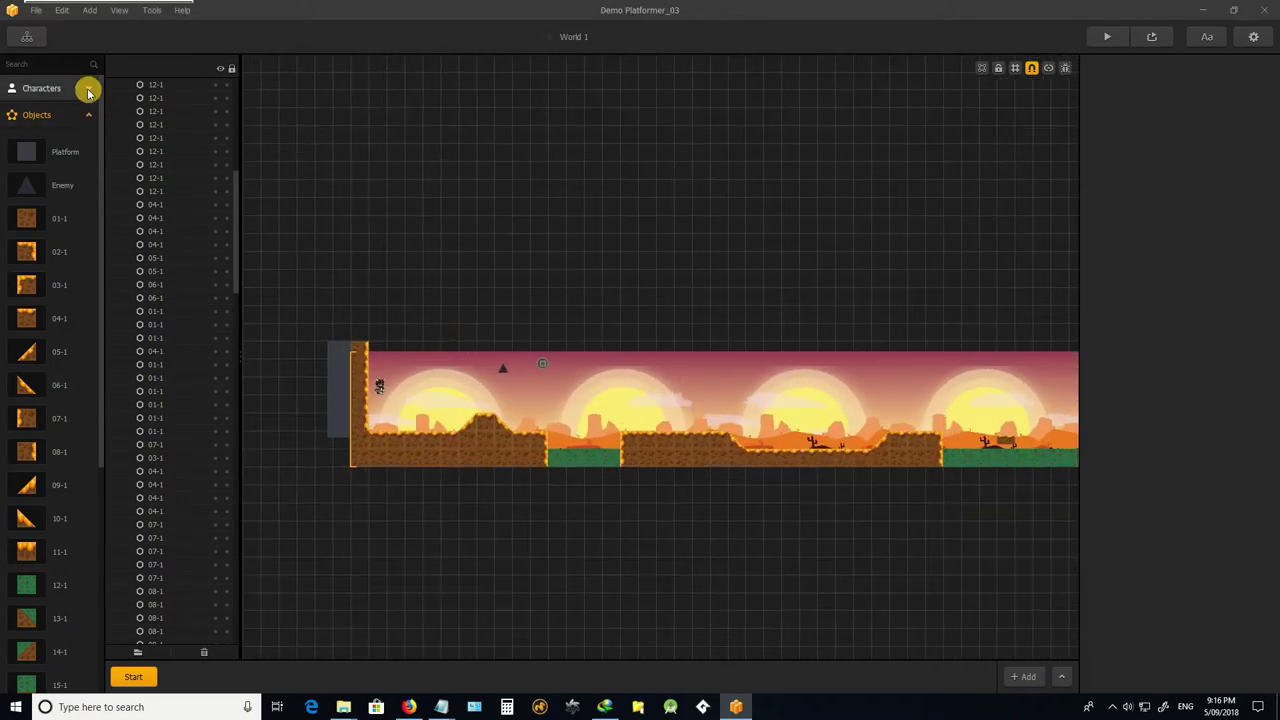
pyautogui.click(37, 10)
pyautogui.click(50, 97)
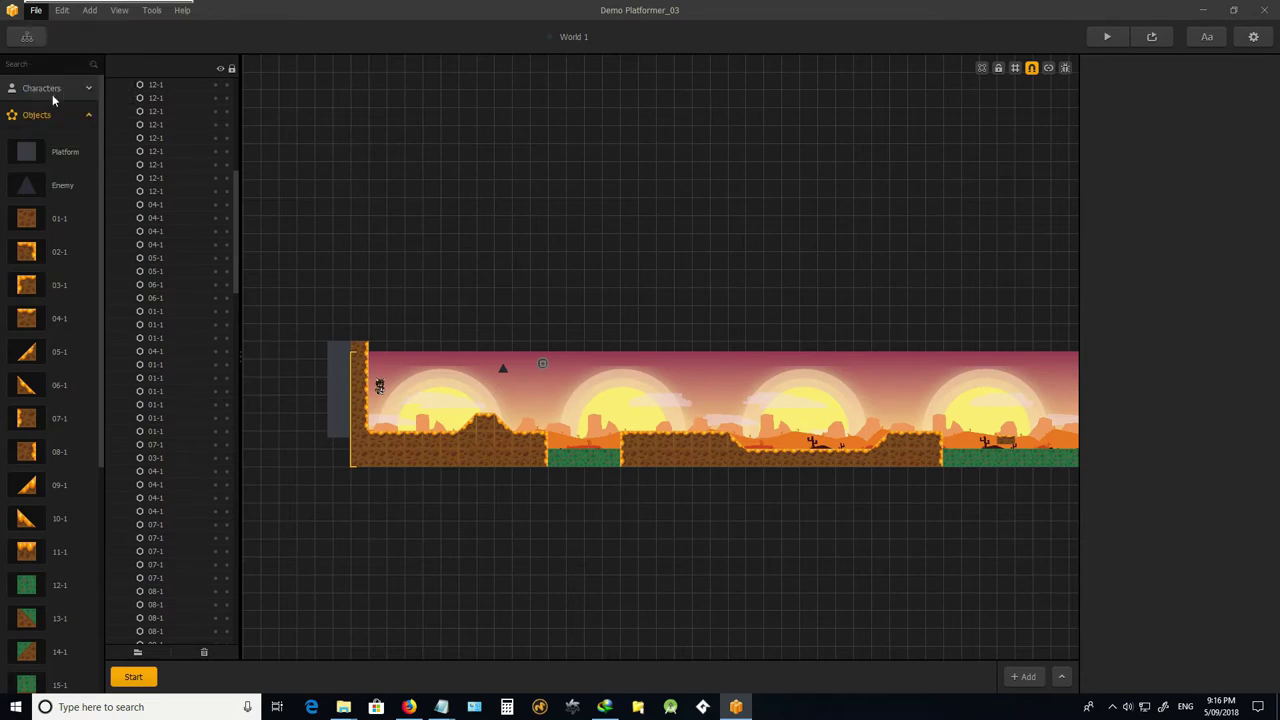
pyautogui.scroll(-3, 226, 265)
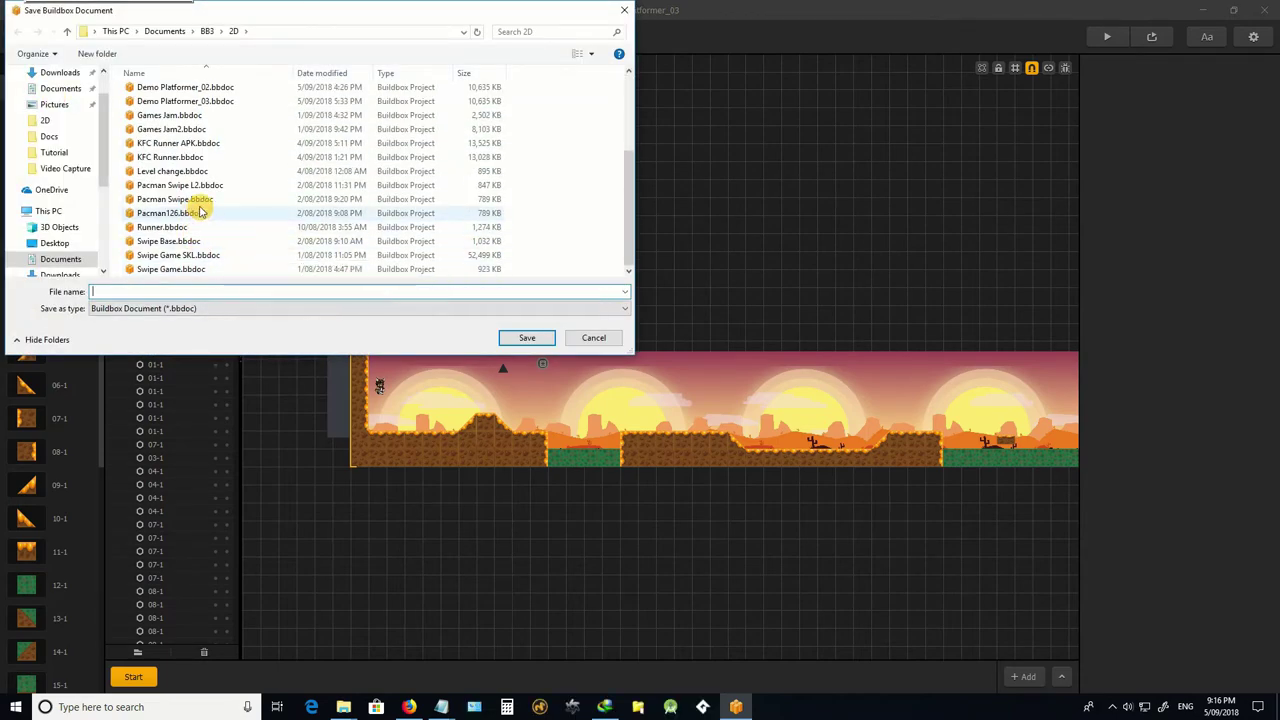
pyautogui.scroll(1, 214, 177)
pyautogui.click(214, 140)
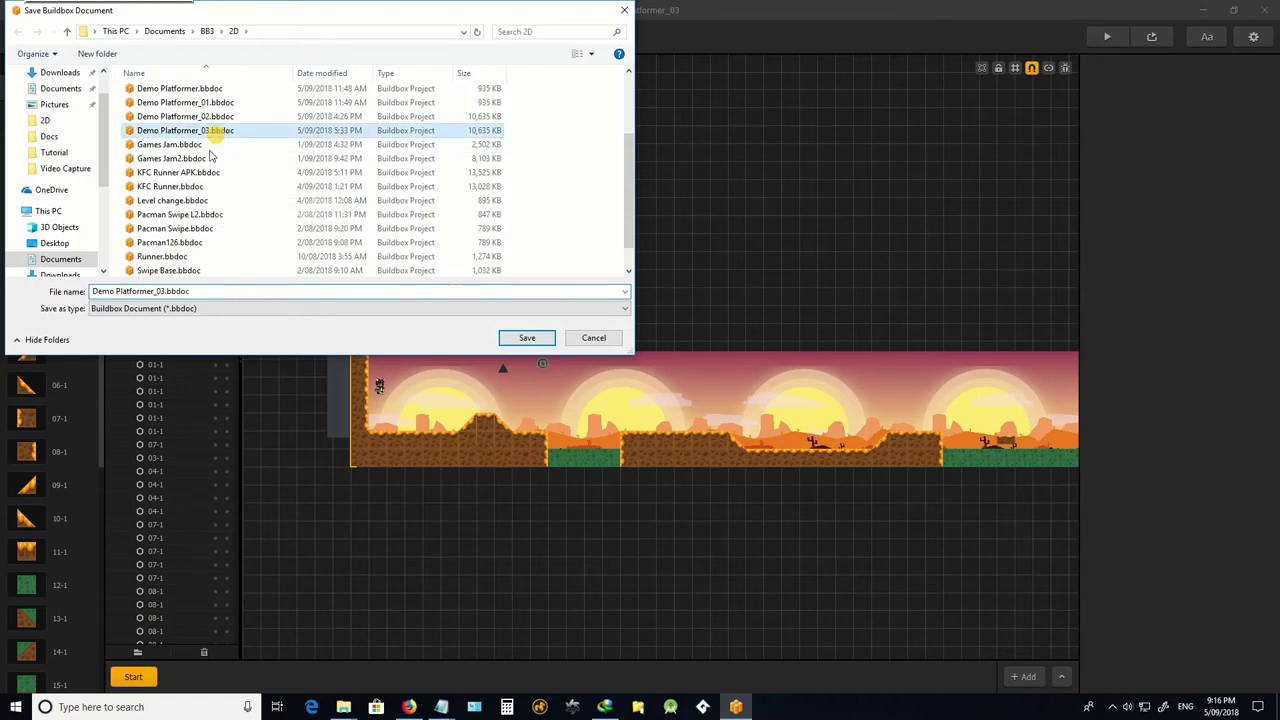
pyautogui.click(163, 291)
pyautogui.click(163, 291)
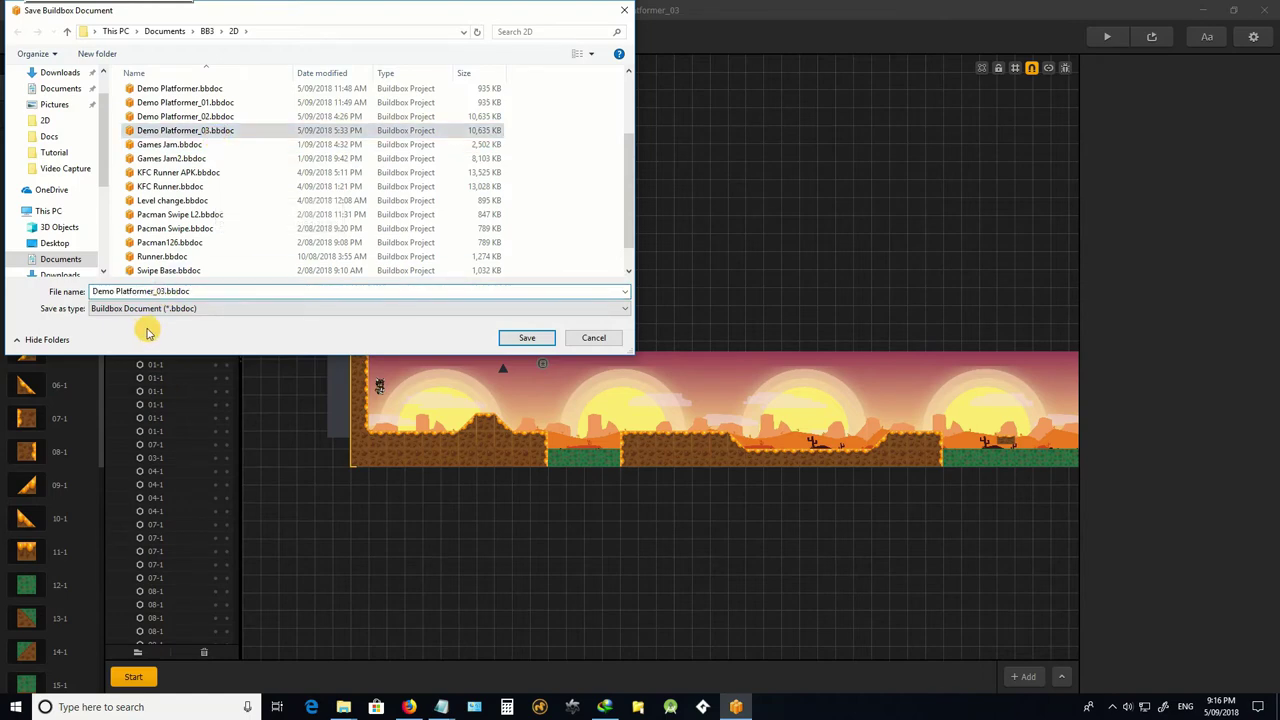
pyautogui.press('BackSpace')
pyautogui.press('Return')
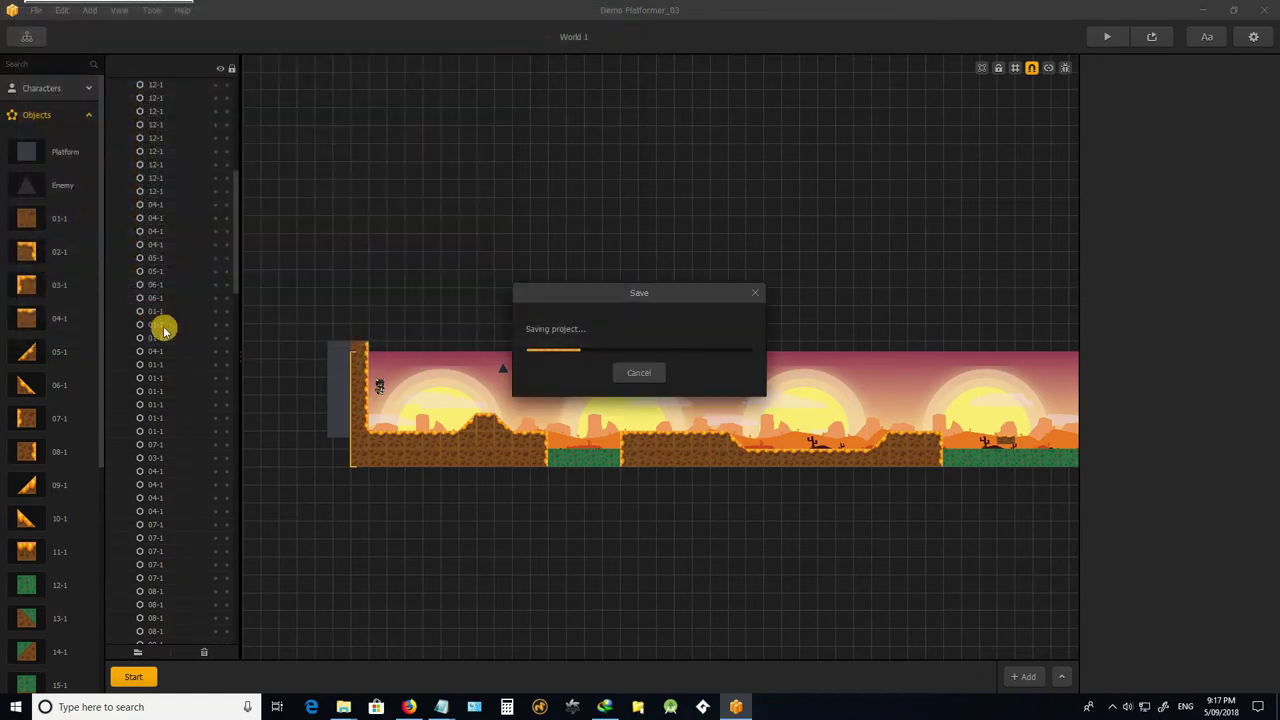
# Select the Next object above the first gap and examine its settings and location in the level.
pyautogui.scroll(5, 579, 395)
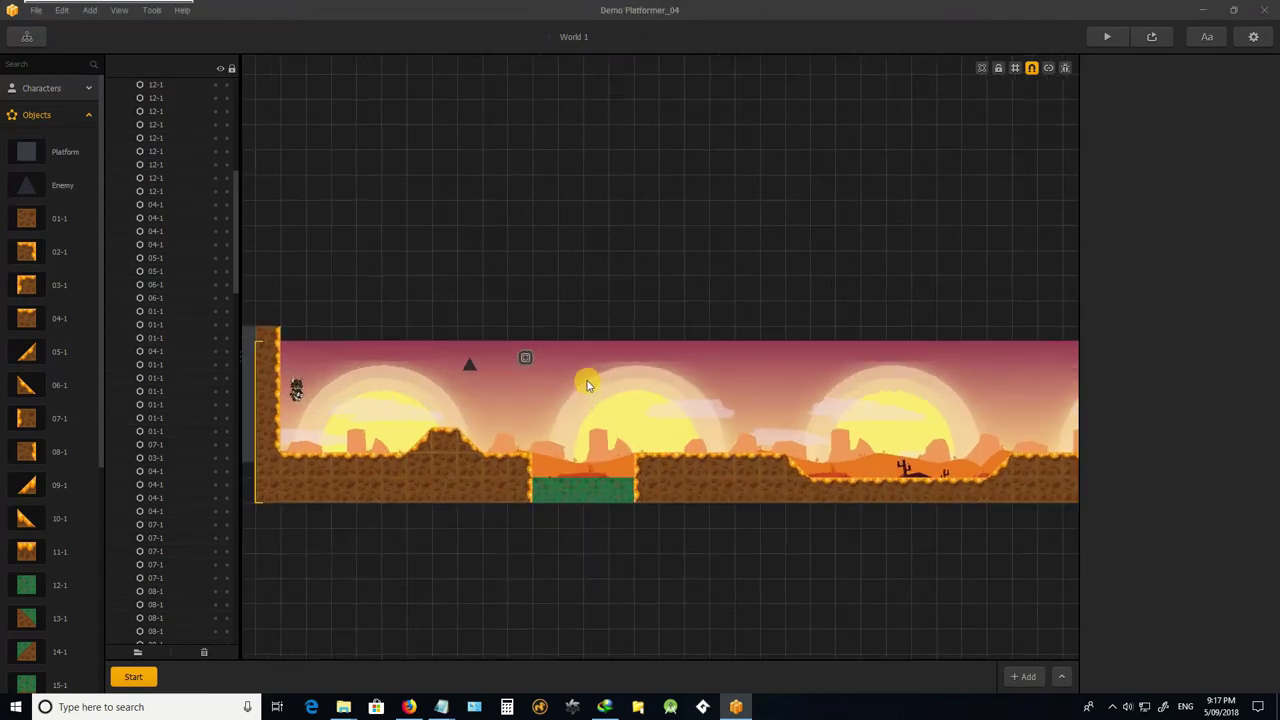
pyautogui.scroll(2, 365, 405)
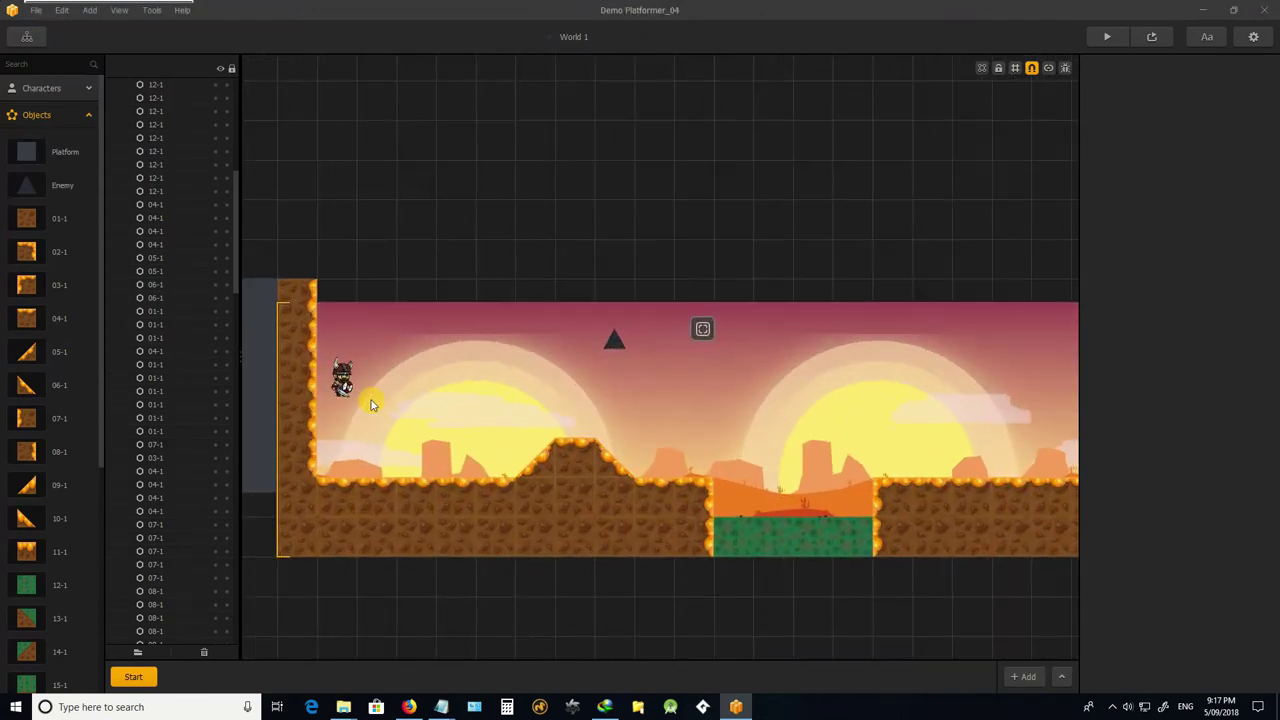
pyautogui.scroll(-1, 371, 400)
pyautogui.scroll(2, 700, 326)
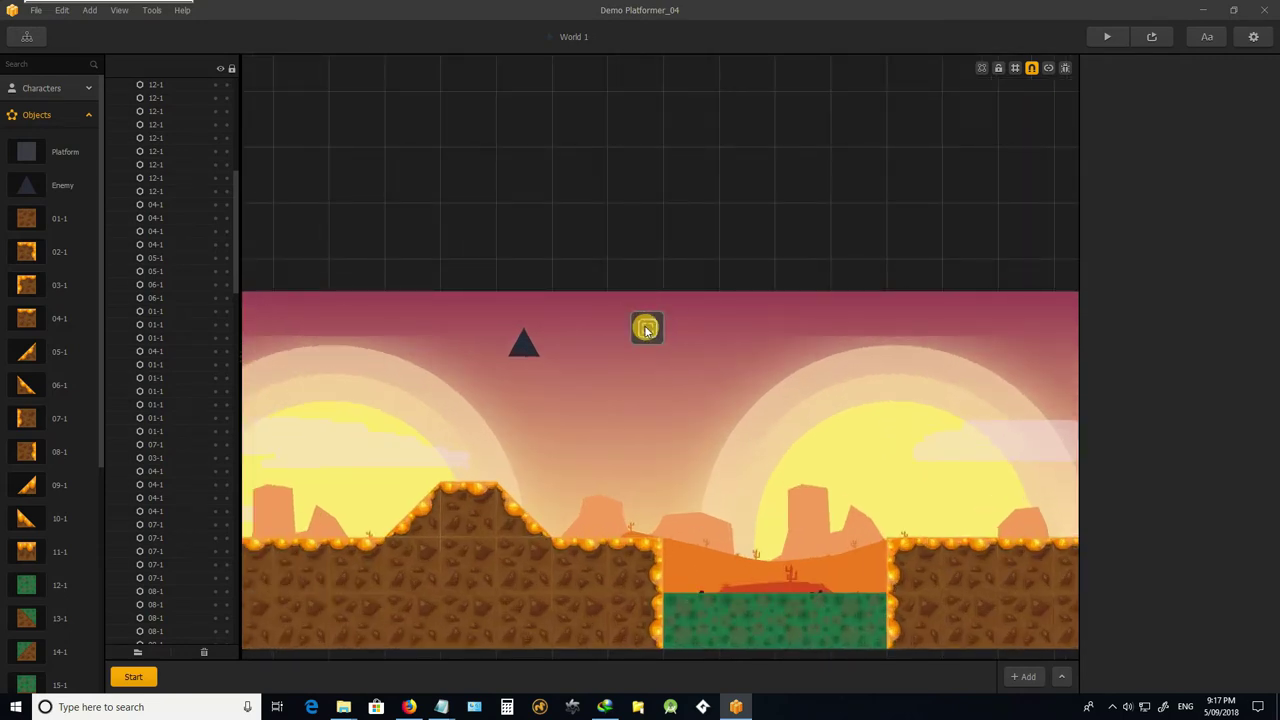
pyautogui.click(646, 330)
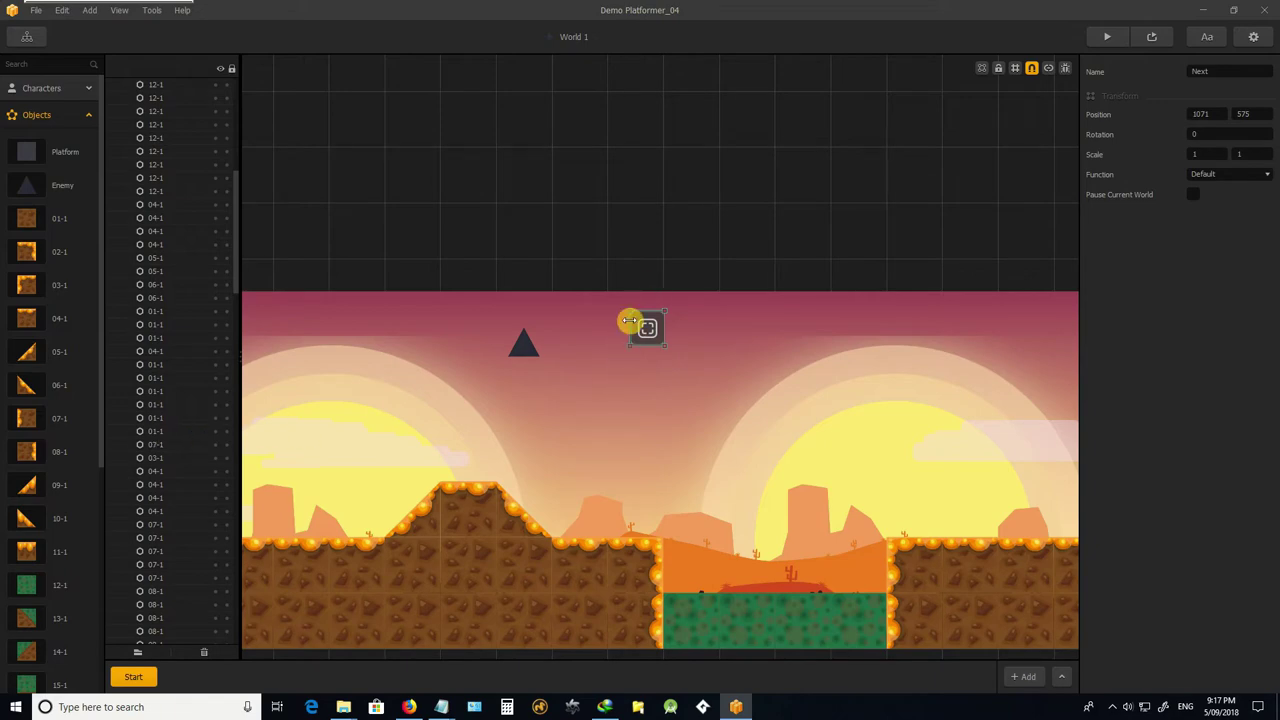
pyautogui.scroll(-3, 633, 330)
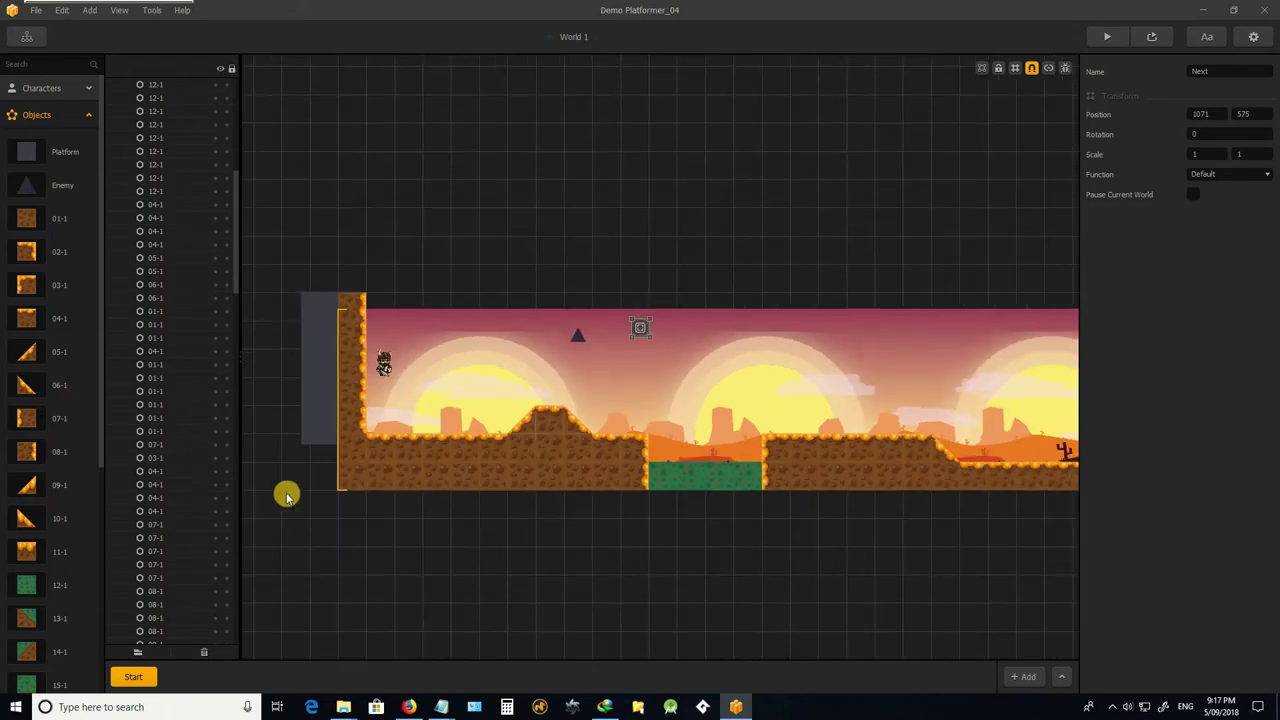
pyautogui.scroll(-3, 651, 330)
pyautogui.scroll(-1, 657, 331)
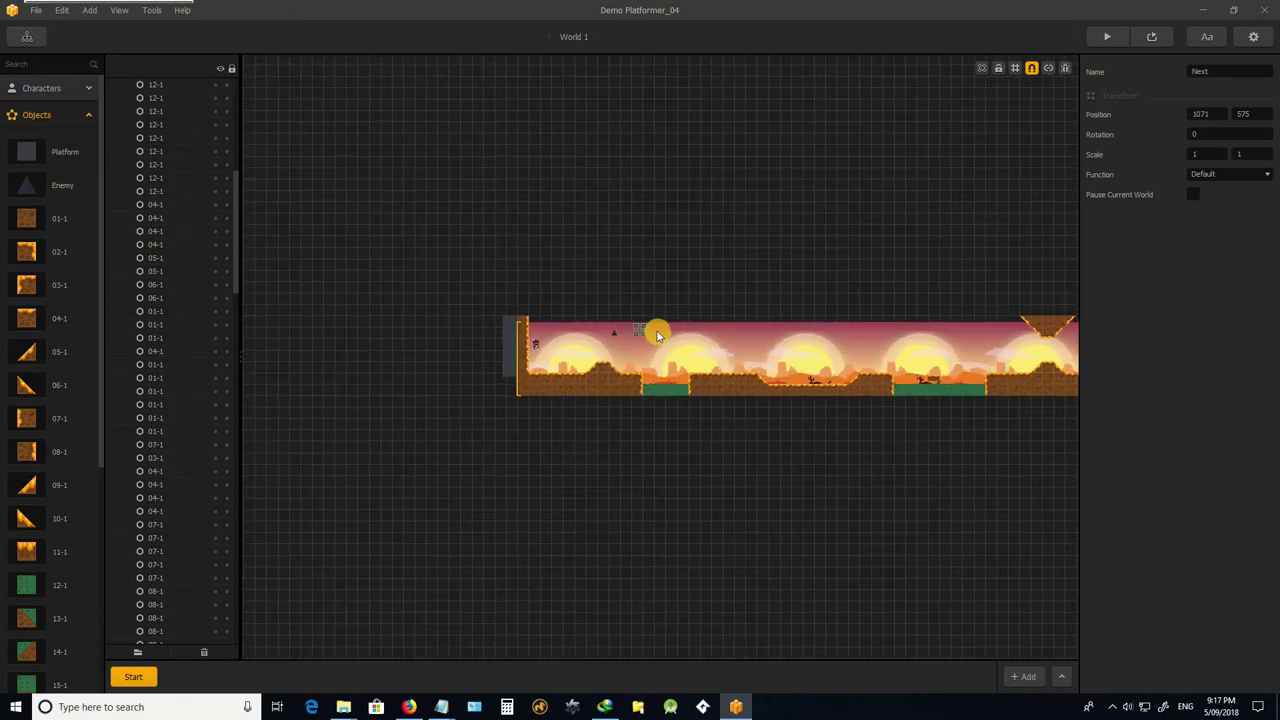
pyautogui.scroll(4, 668, 325)
pyautogui.scroll(-1, 660, 327)
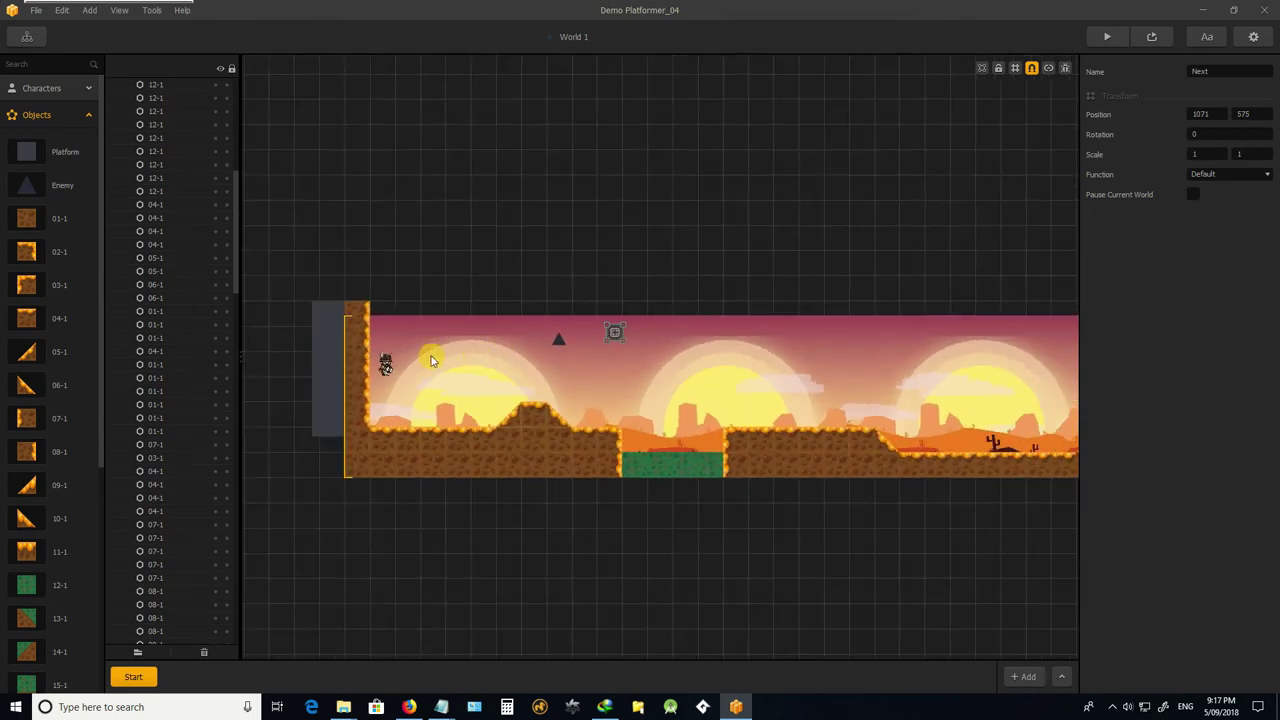
# Locate the Menu Jump asset in the Logic category and compare it with the selected Next object.
pyautogui.scroll(-5, 49, 334)
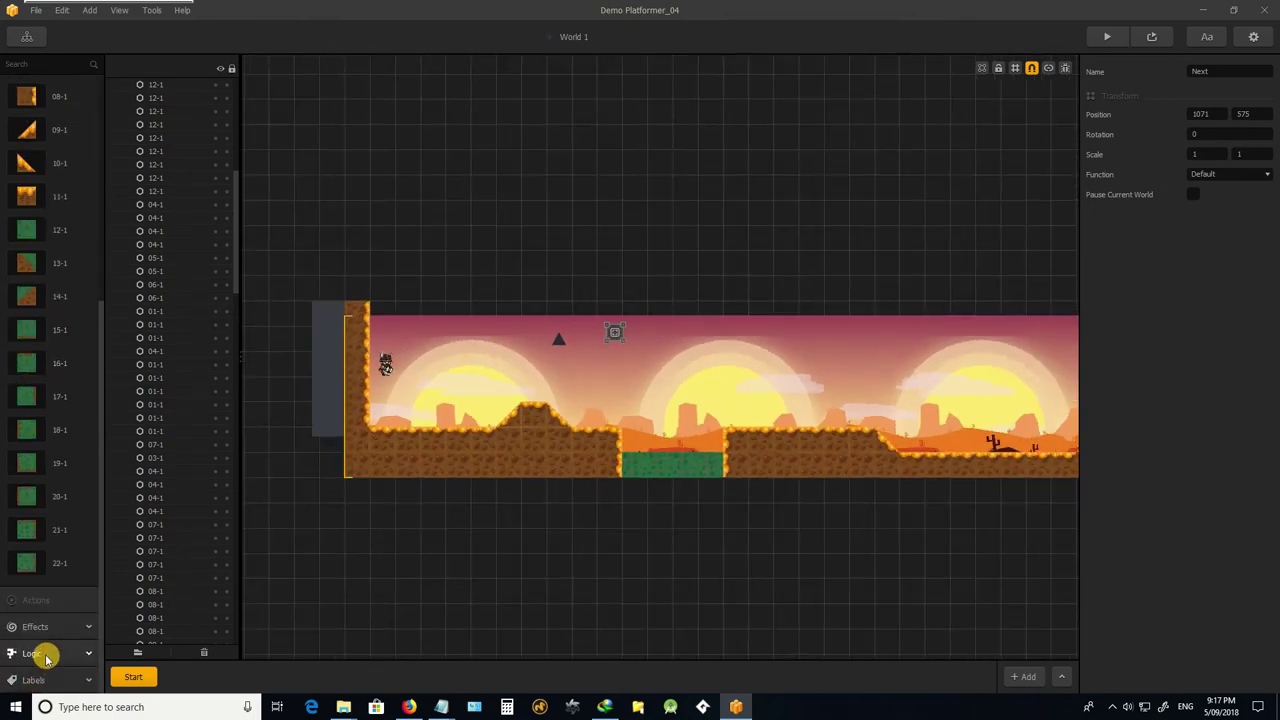
pyautogui.scroll(-5, 157, 475)
pyautogui.scroll(-15, 220, 495)
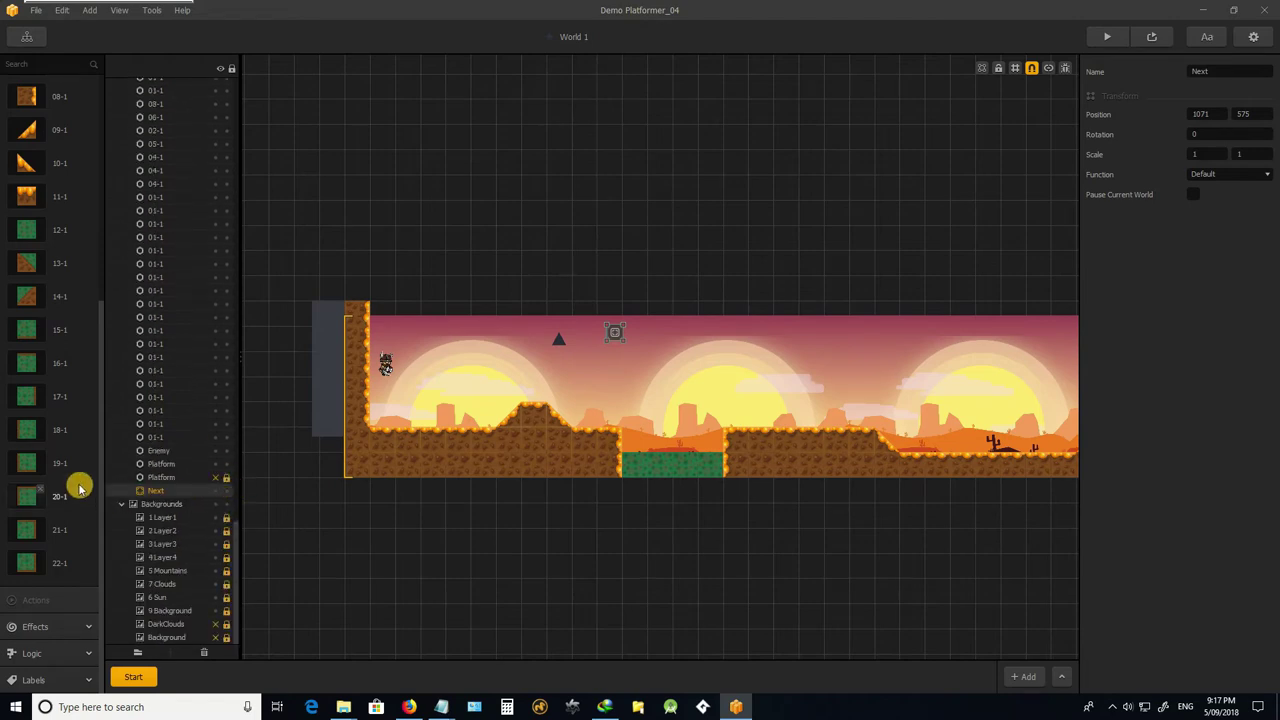
pyautogui.click(56, 653)
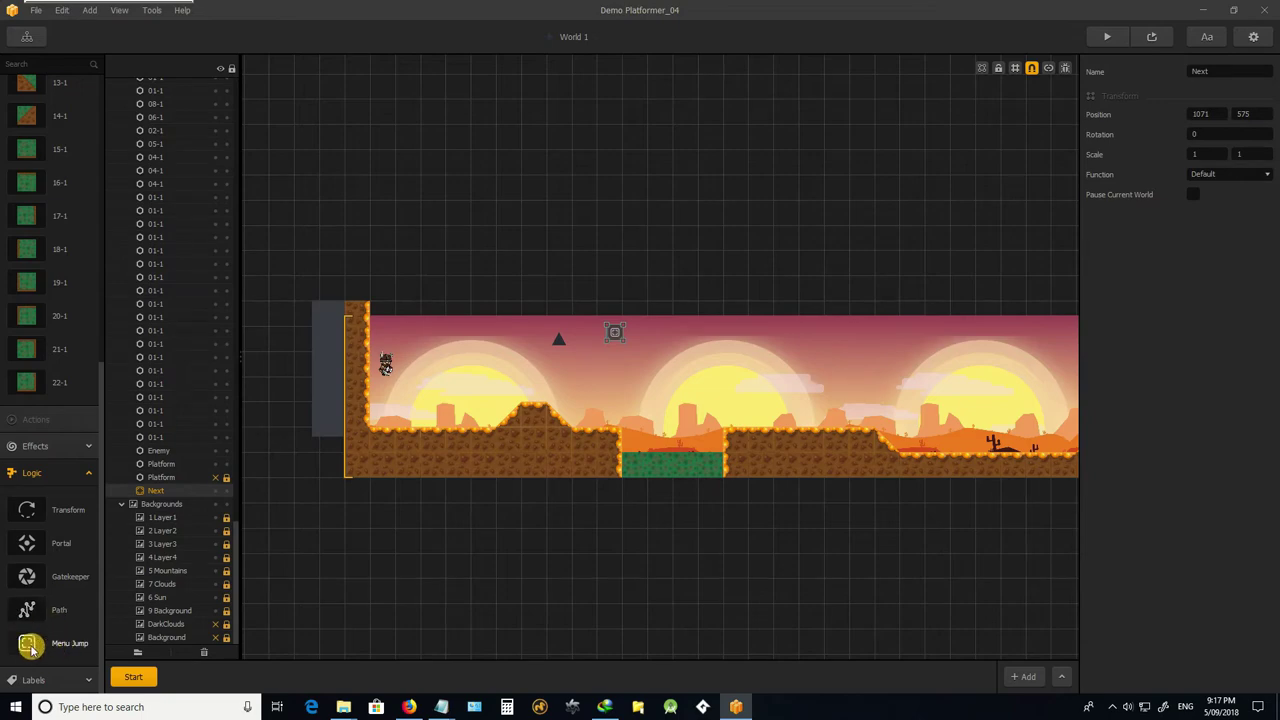
pyautogui.scroll(2, 637, 294)
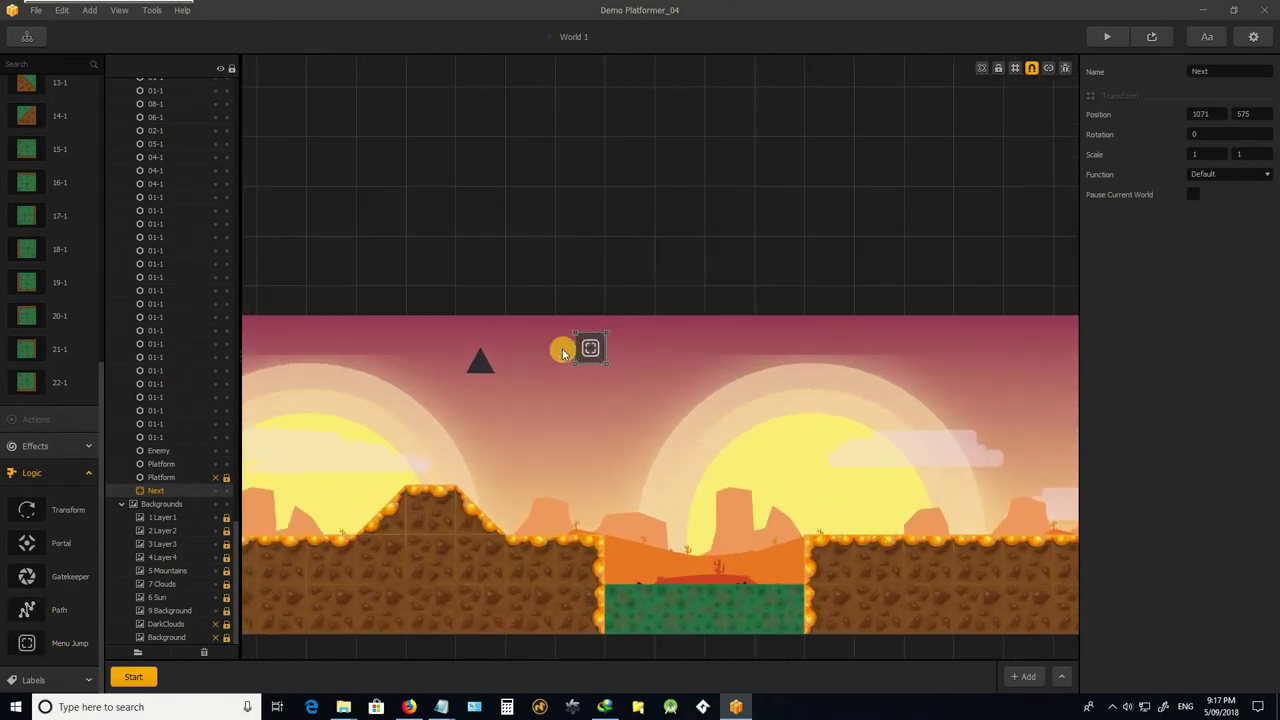
pyautogui.scroll(-2, 562, 349)
pyautogui.scroll(3, 575, 362)
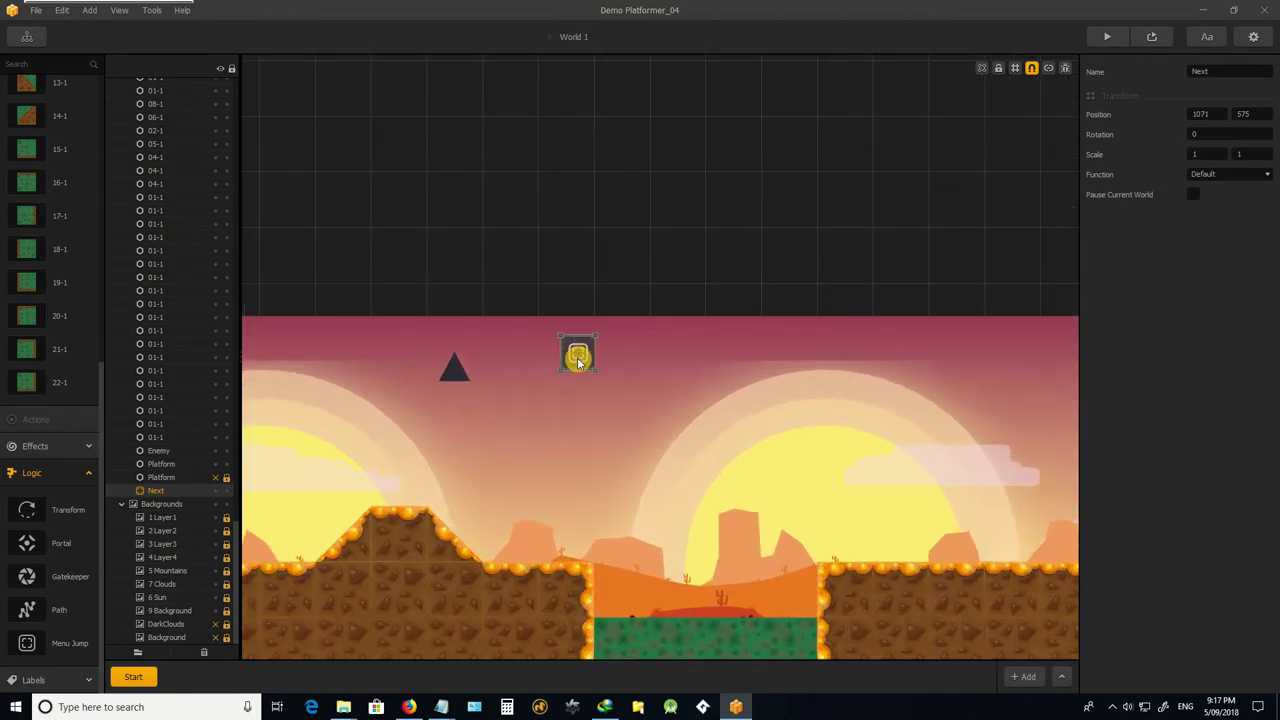
pyautogui.scroll(-3, 580, 364)
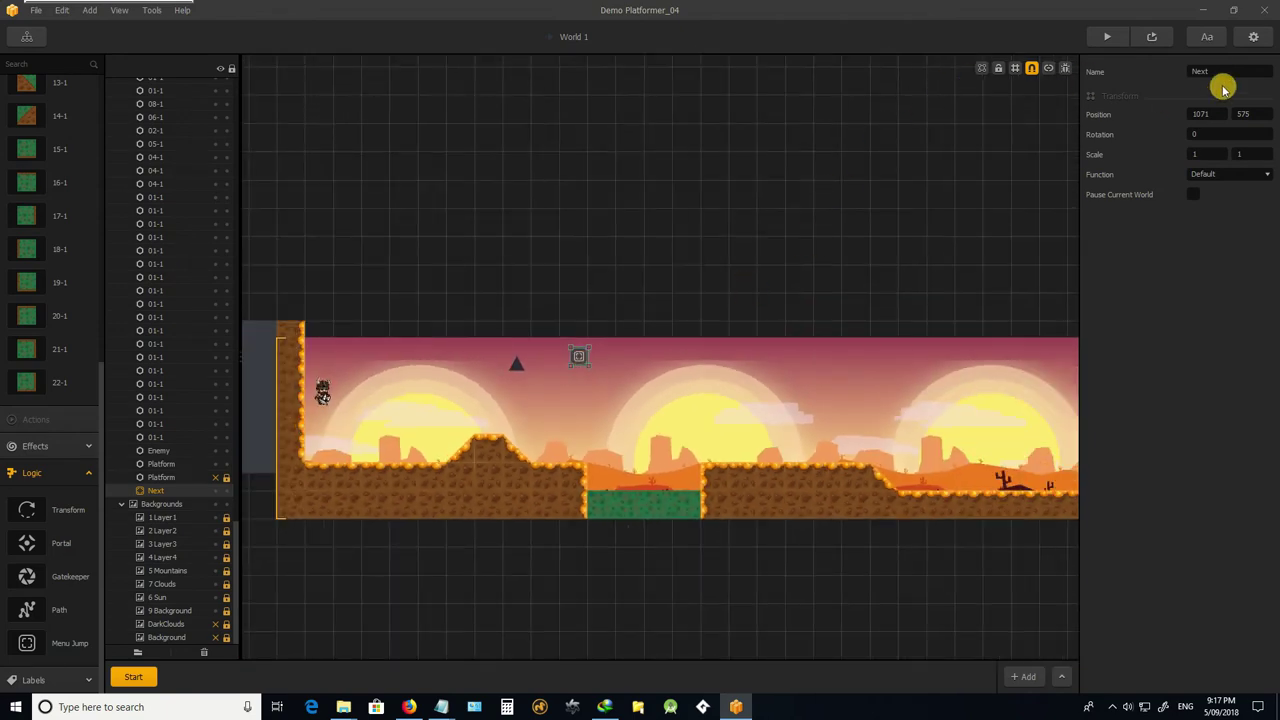
pyautogui.scroll(1, 545, 368)
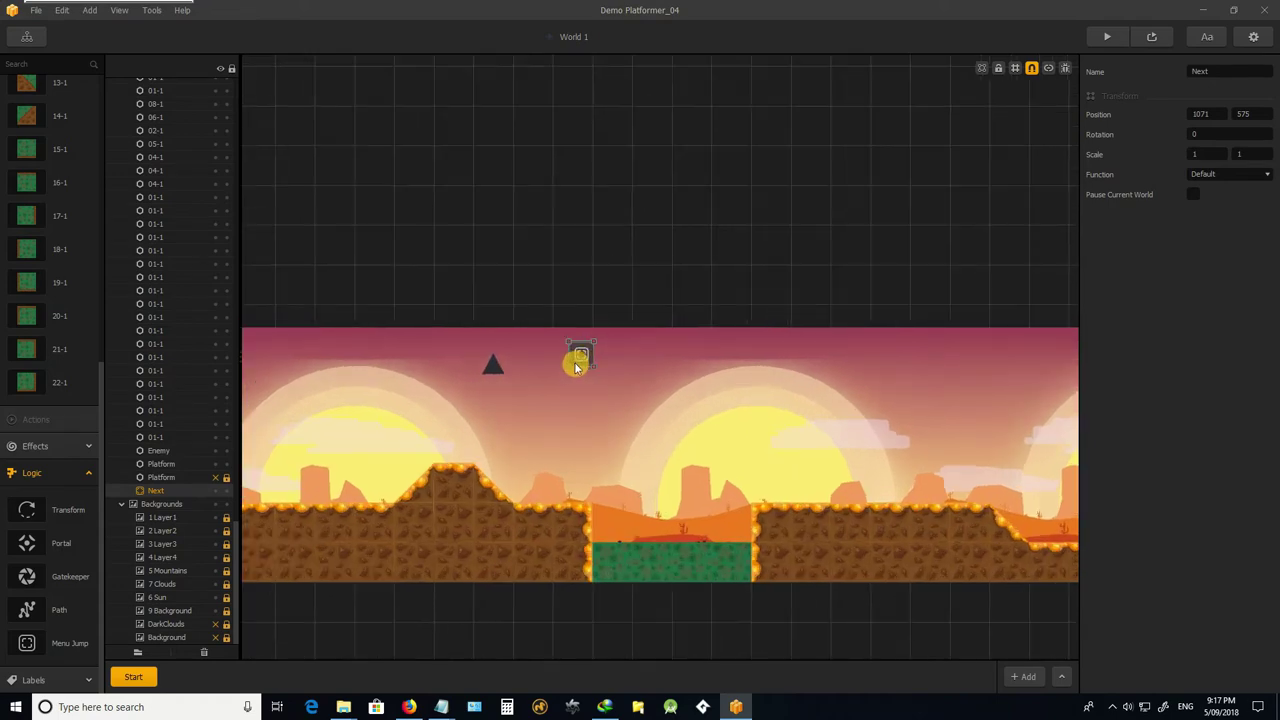
# Move the Next object along World 1 to just before the end wall, at position 8750, 350 above the final ground section.
pyautogui.scroll(-4, 577, 363)
pyautogui.scroll(1, 610, 255)
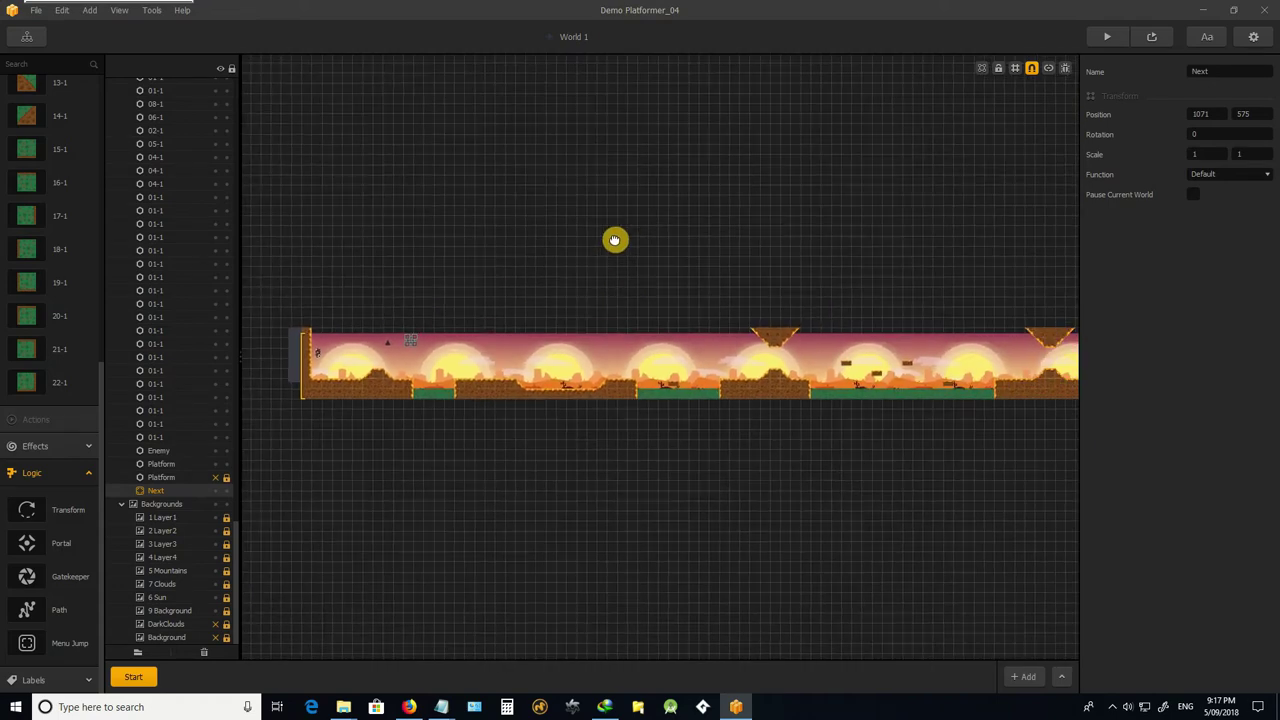
pyautogui.scroll(-1, 671, 223)
pyautogui.scroll(4, 480, 345)
pyautogui.scroll(1, 471, 352)
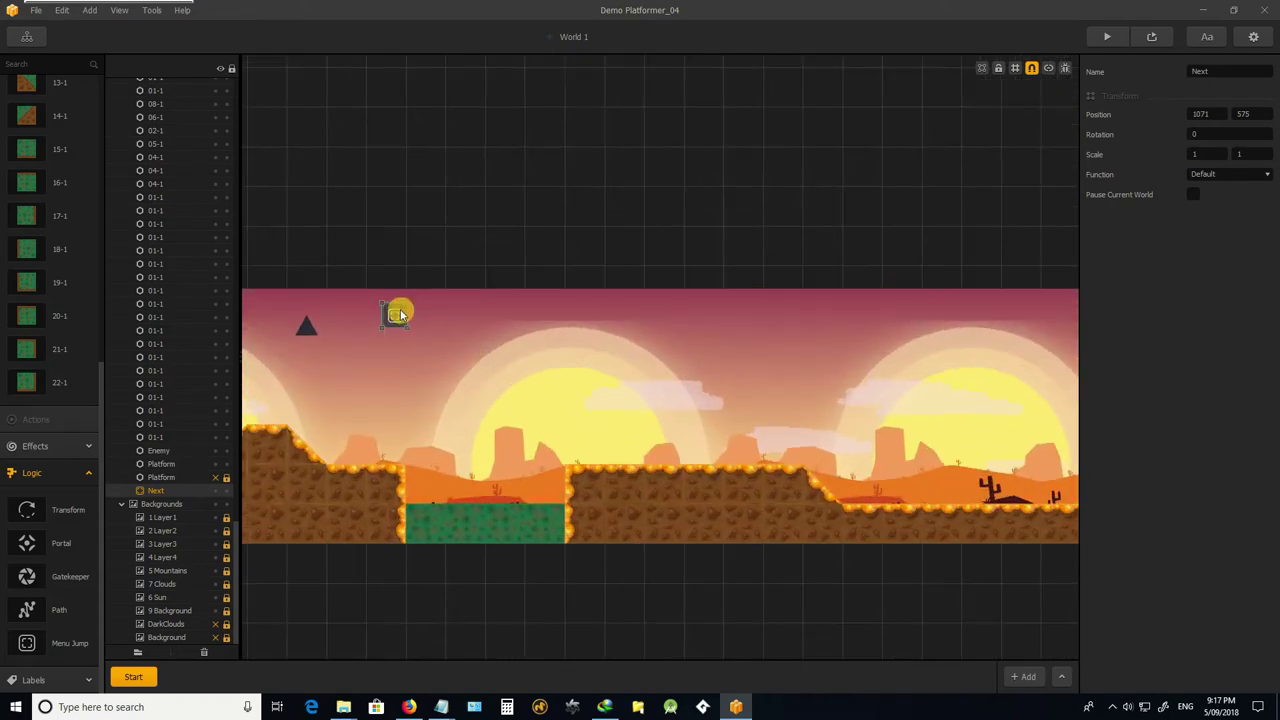
pyautogui.moveTo(396, 317); pyautogui.dragTo(938, 572)
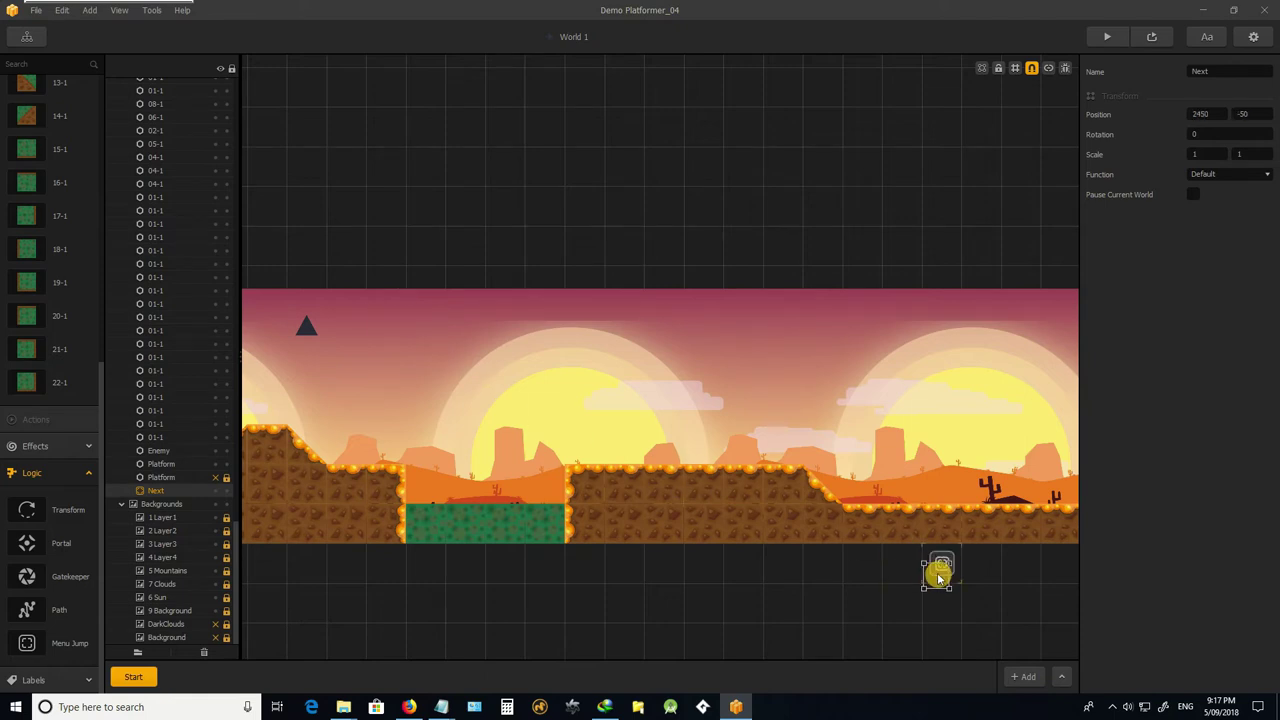
pyautogui.scroll(1, 938, 572)
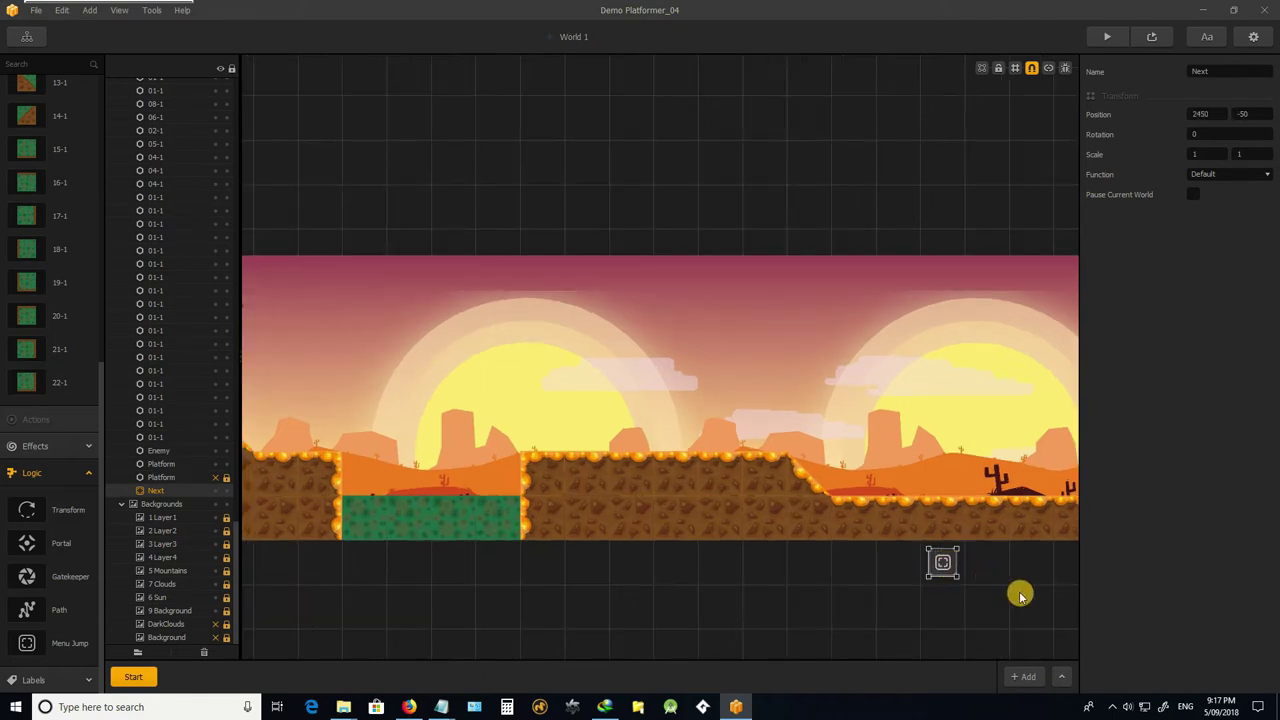
pyautogui.moveTo(1020, 595); pyautogui.dragTo(333, 322, button='middle')
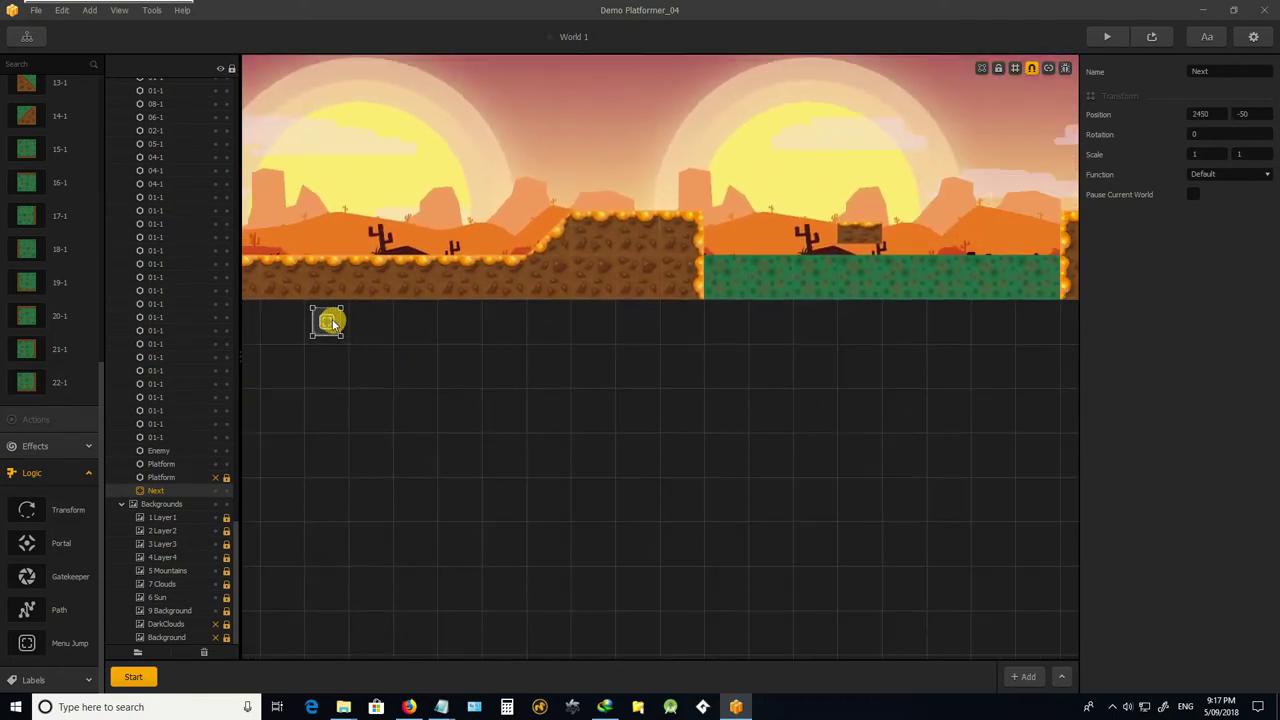
pyautogui.moveTo(345, 325); pyautogui.dragTo(1040, 322)
pyautogui.moveTo(1048, 351); pyautogui.dragTo(367, 439, button='middle')
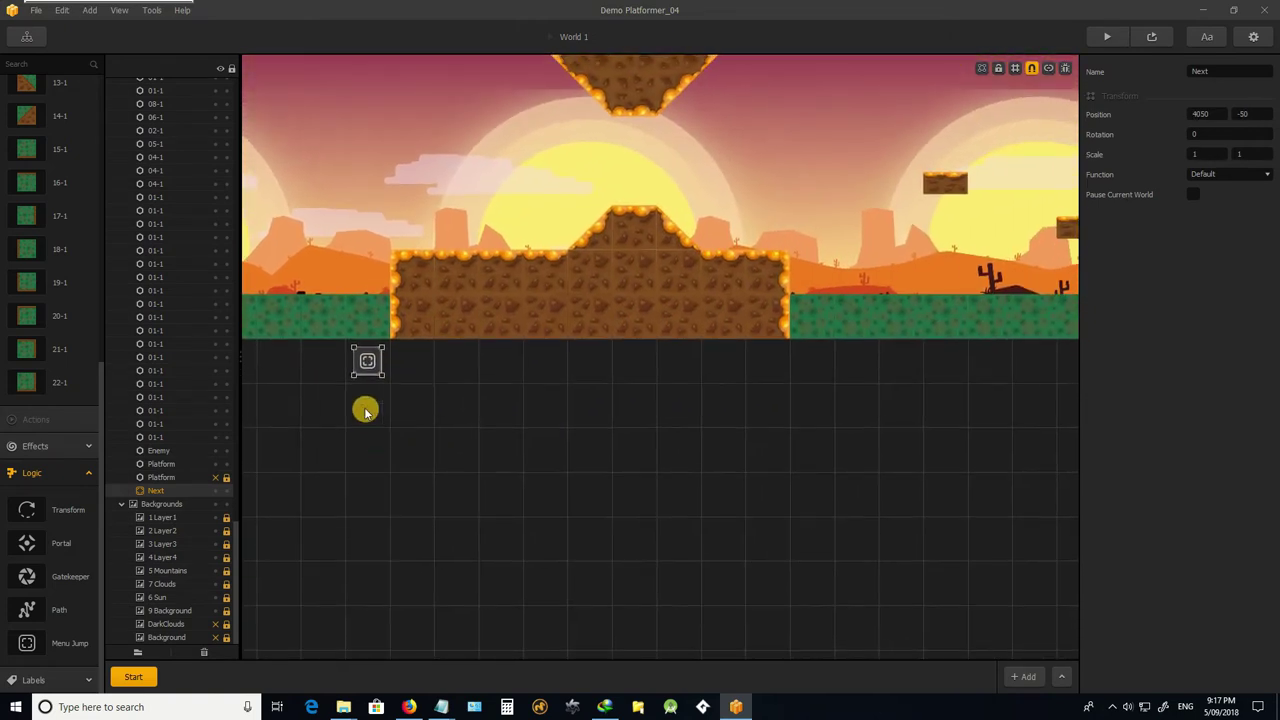
pyautogui.moveTo(355, 356); pyautogui.dragTo(985, 408)
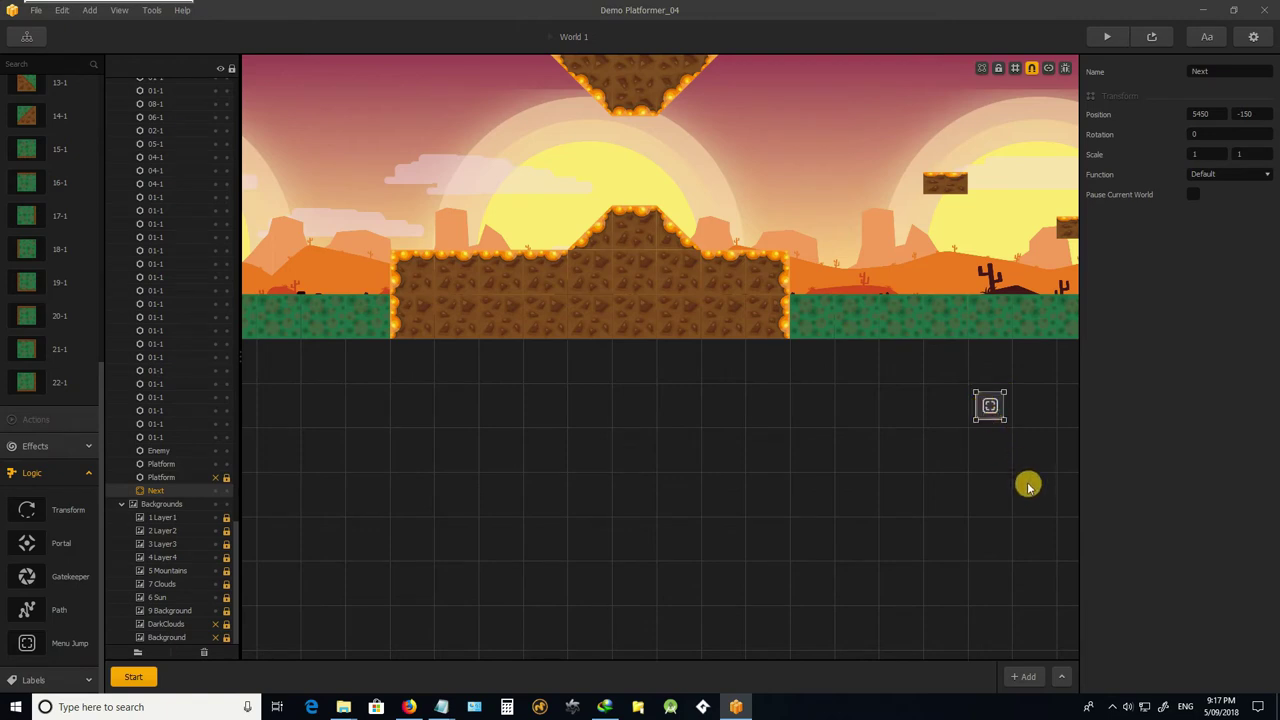
pyautogui.moveTo(1028, 486); pyautogui.dragTo(447, 527, button='middle')
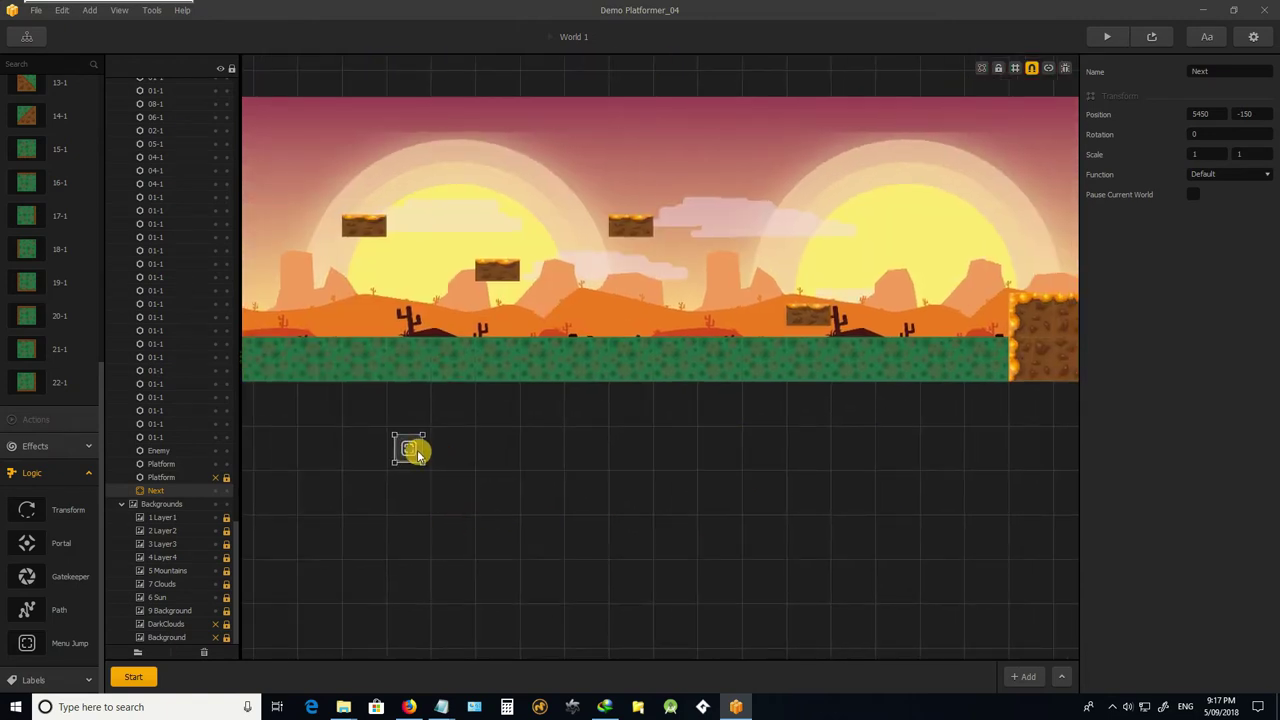
pyautogui.moveTo(407, 449); pyautogui.dragTo(1030, 450)
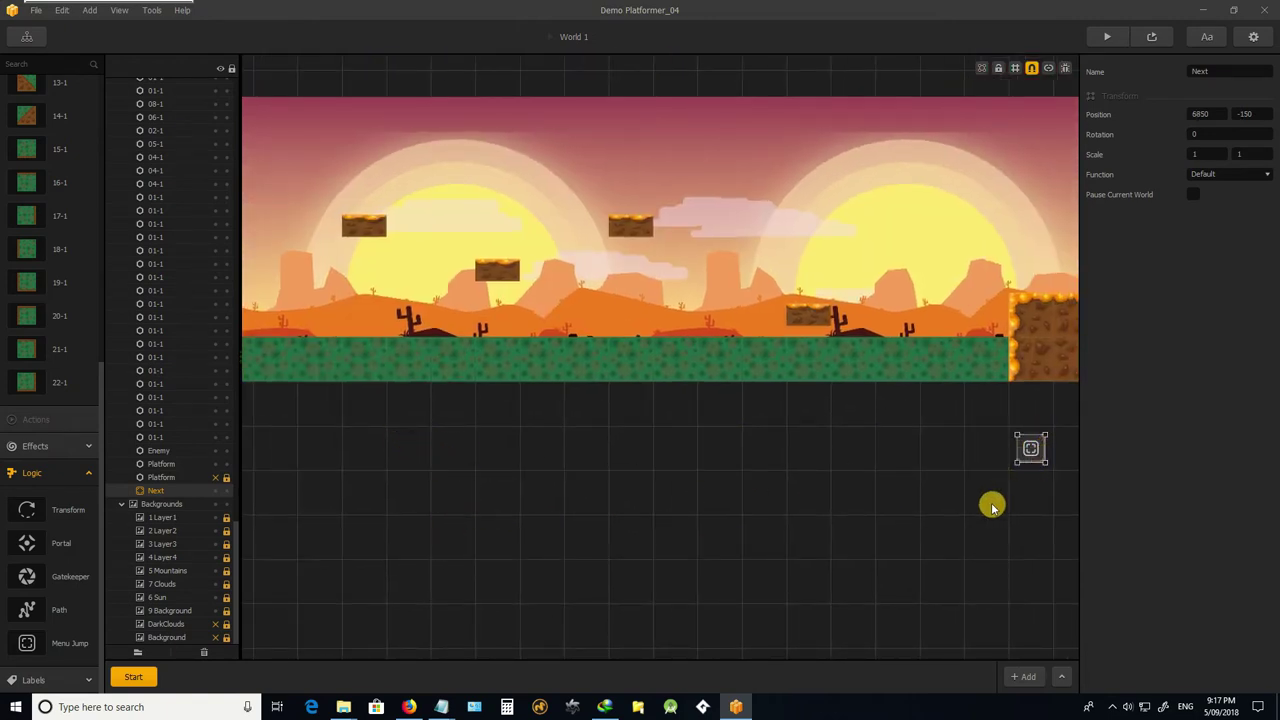
pyautogui.moveTo(991, 506); pyautogui.dragTo(280, 529, button='middle')
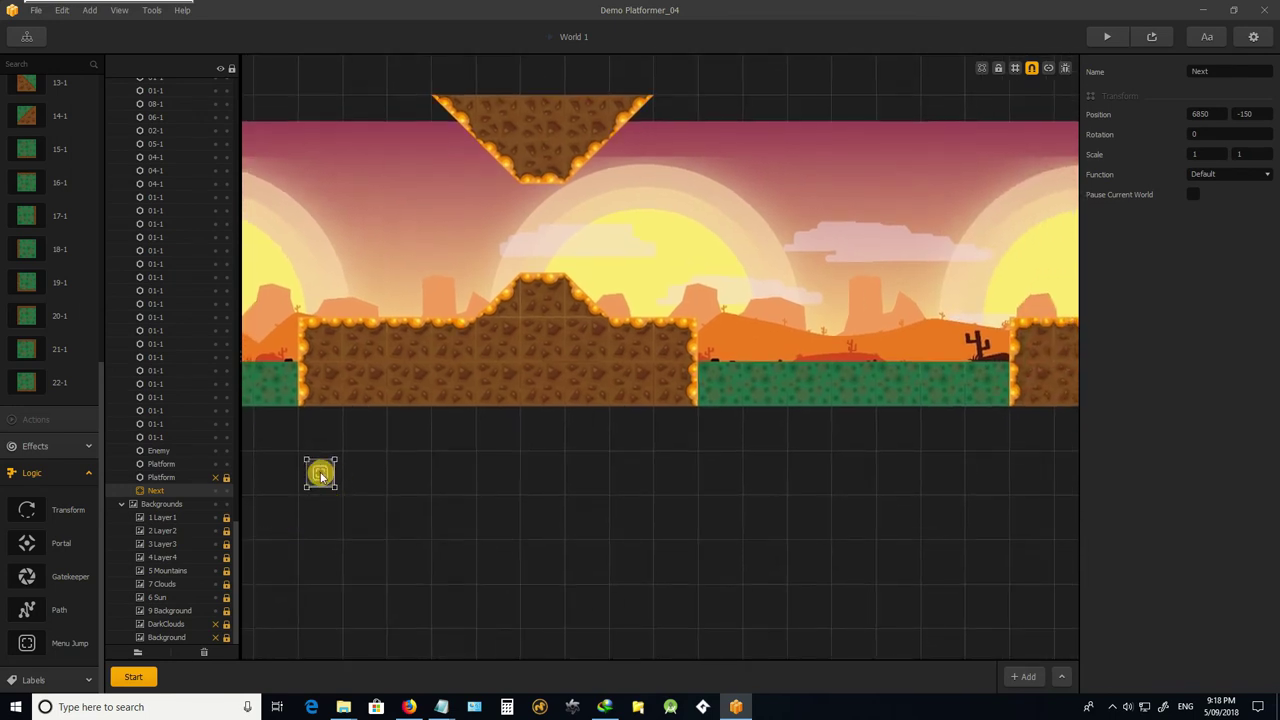
pyautogui.moveTo(942, 455); pyautogui.dragTo(1030, 452)
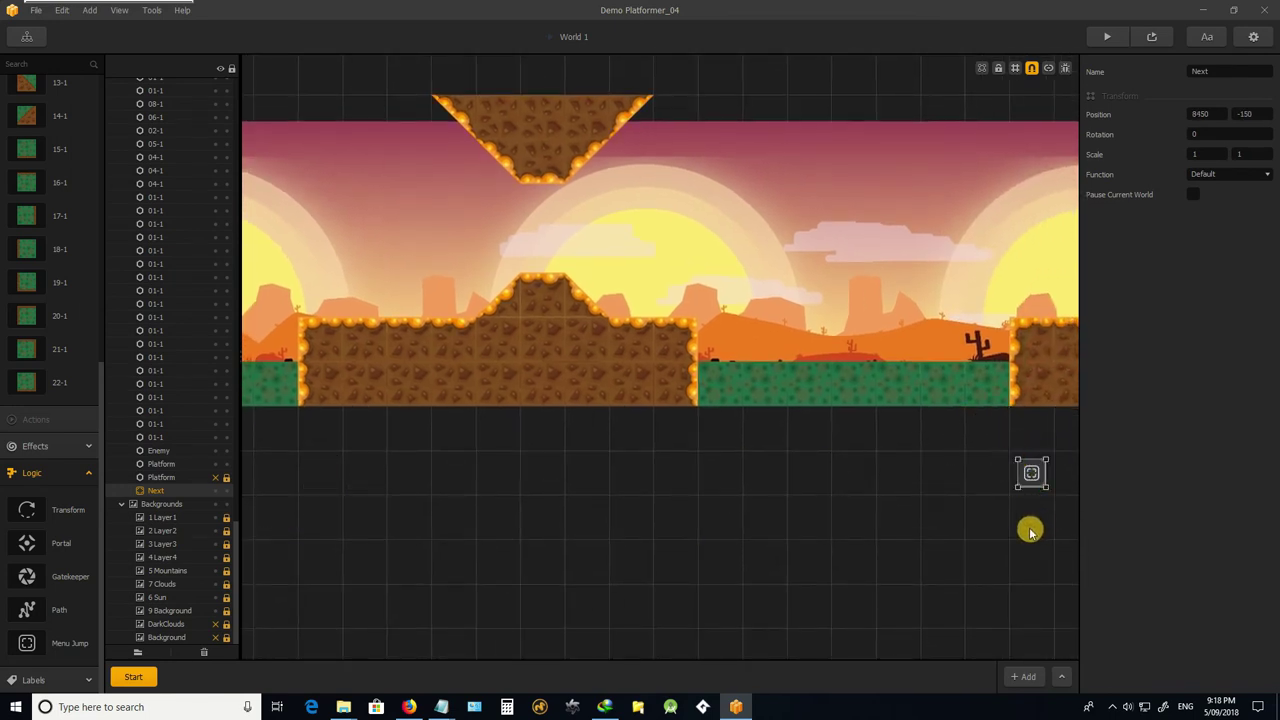
pyautogui.moveTo(1031, 529); pyautogui.dragTo(588, 578, button='middle')
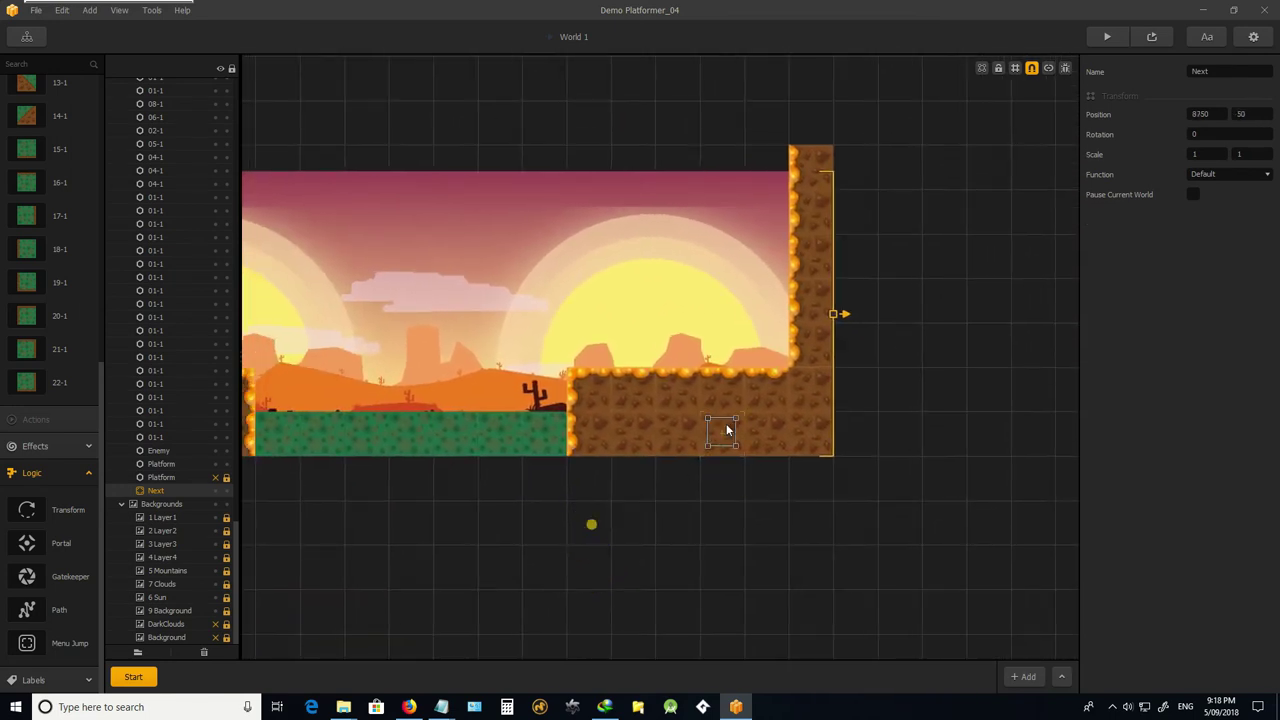
pyautogui.moveTo(726, 430); pyautogui.dragTo(726, 300)
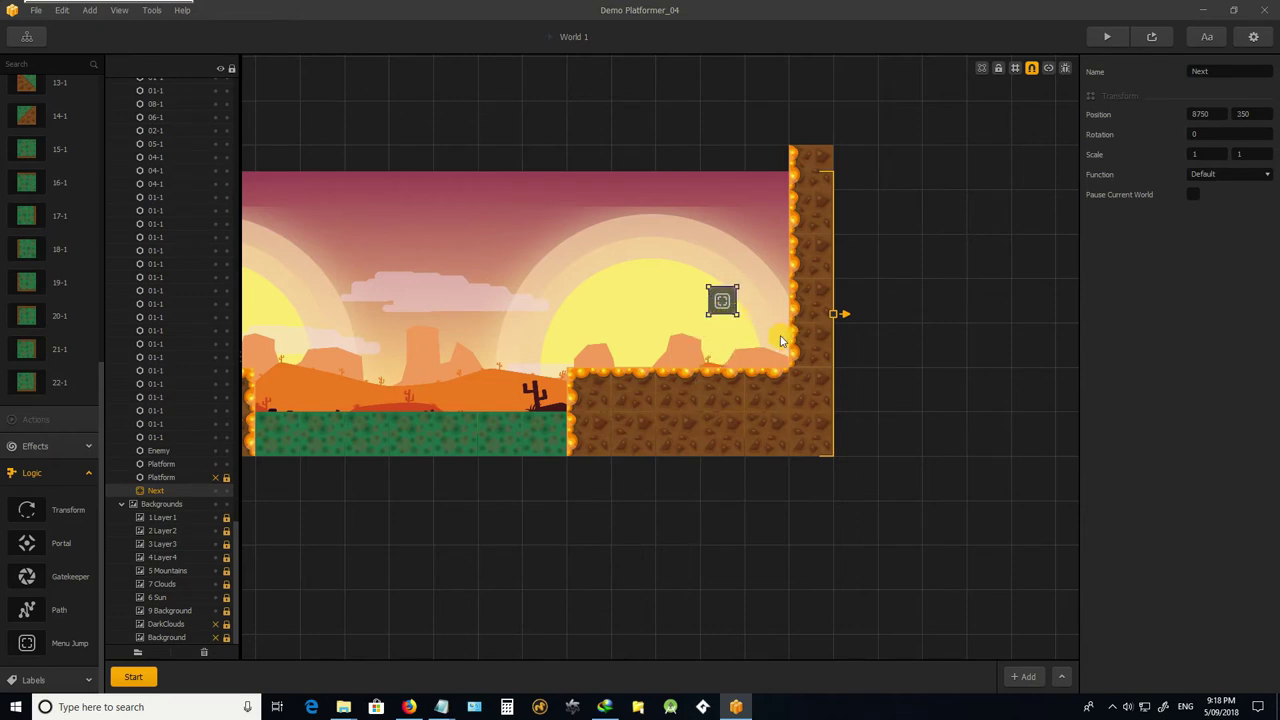
# Enlarge the Next object to a scale of about 2.937 so it reaches the ground and the level's end wall.
pyautogui.moveTo(737, 312); pyautogui.dragTo(796, 362)
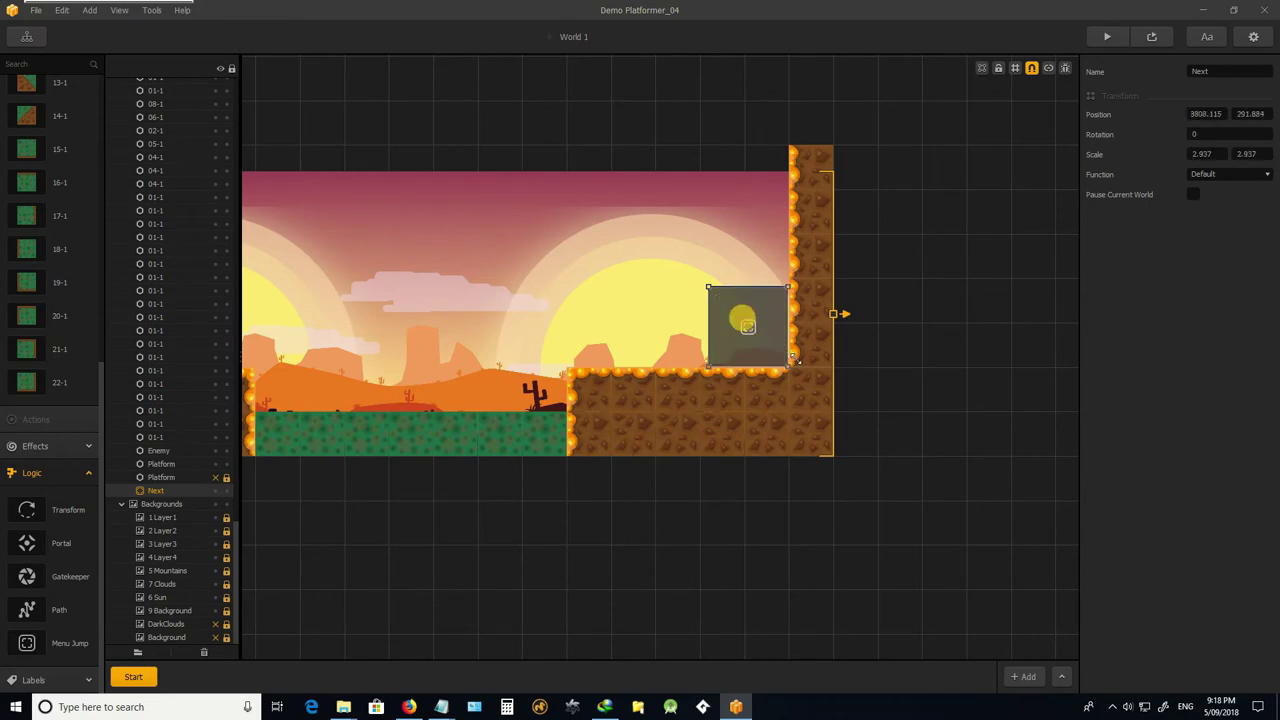
pyautogui.click(817, 528)
pyautogui.scroll(-4, 745, 295)
pyautogui.scroll(2, 752, 300)
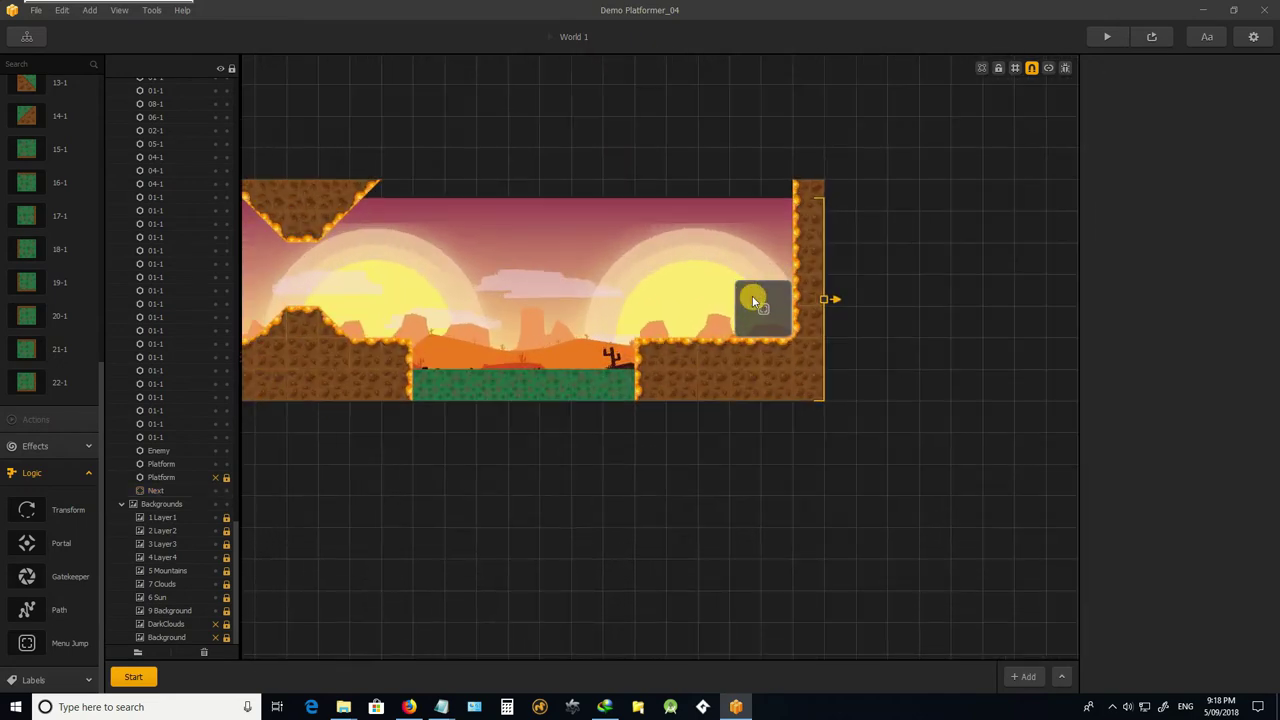
pyautogui.scroll(2, 754, 300)
pyautogui.scroll(-6, 790, 330)
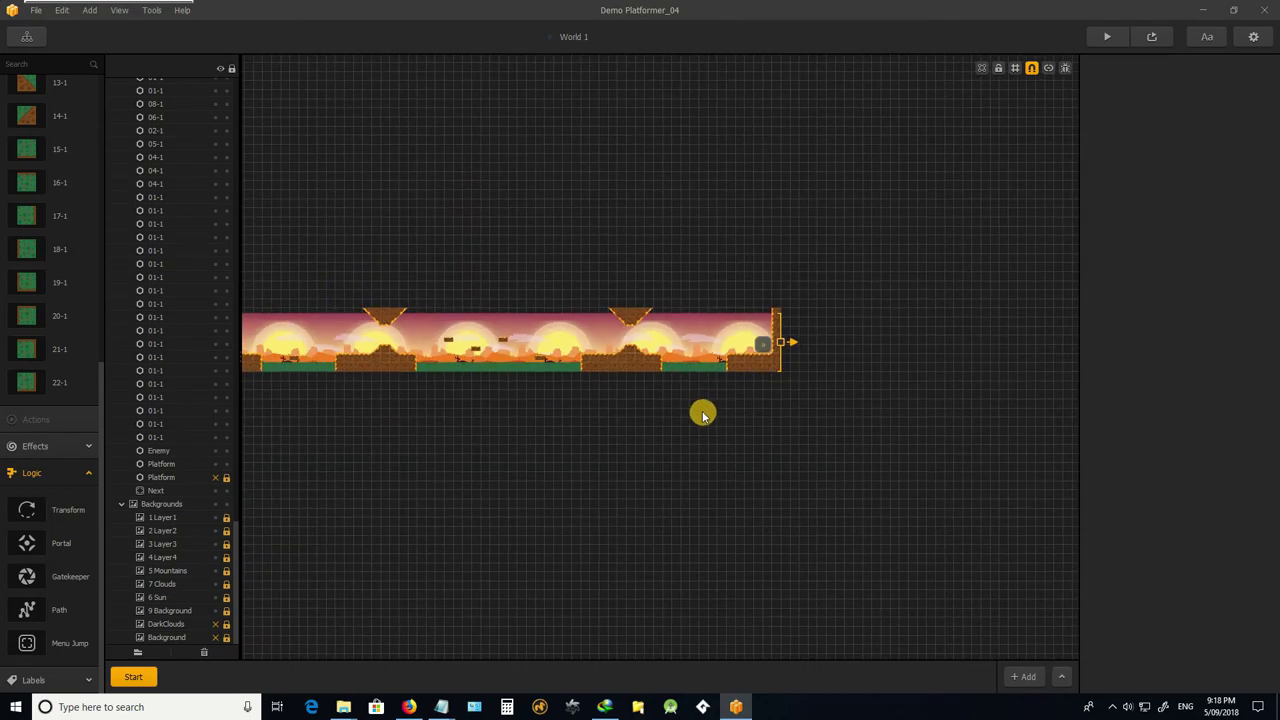
# Preview World 1 from the level start, test the on-screen left, right and jump buttons, and close the preview.
pyautogui.moveTo(395, 405); pyautogui.dragTo(683, 451, button='middle')
pyautogui.scroll(3, 460, 394)
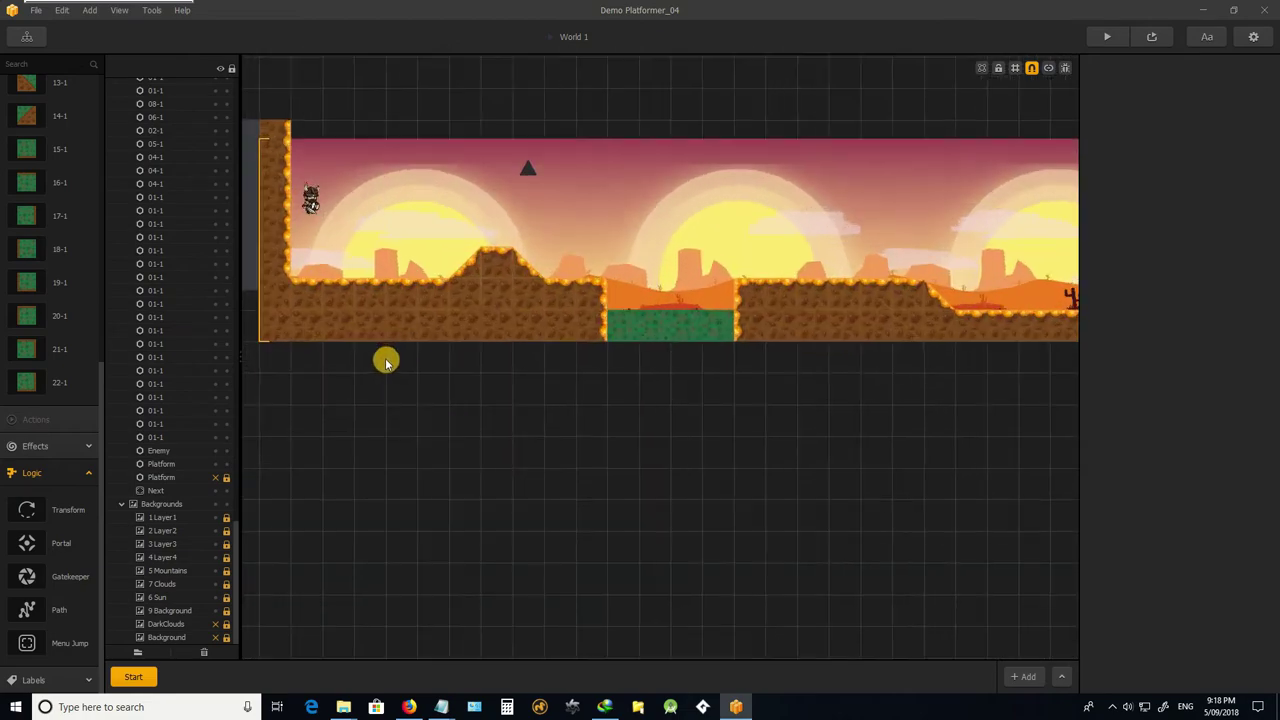
pyautogui.scroll(-2, 410, 400)
pyautogui.scroll(4, 383, 277)
pyautogui.scroll(-1, 368, 362)
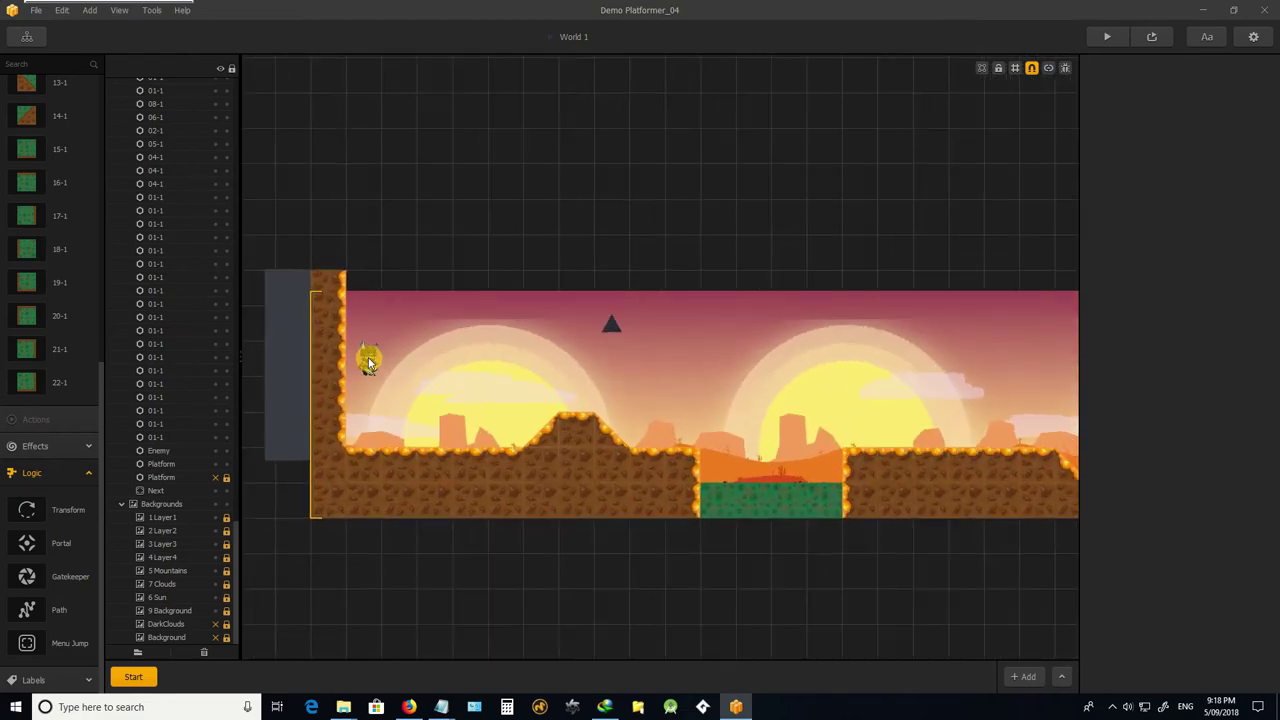
pyautogui.scroll(2, 368, 362)
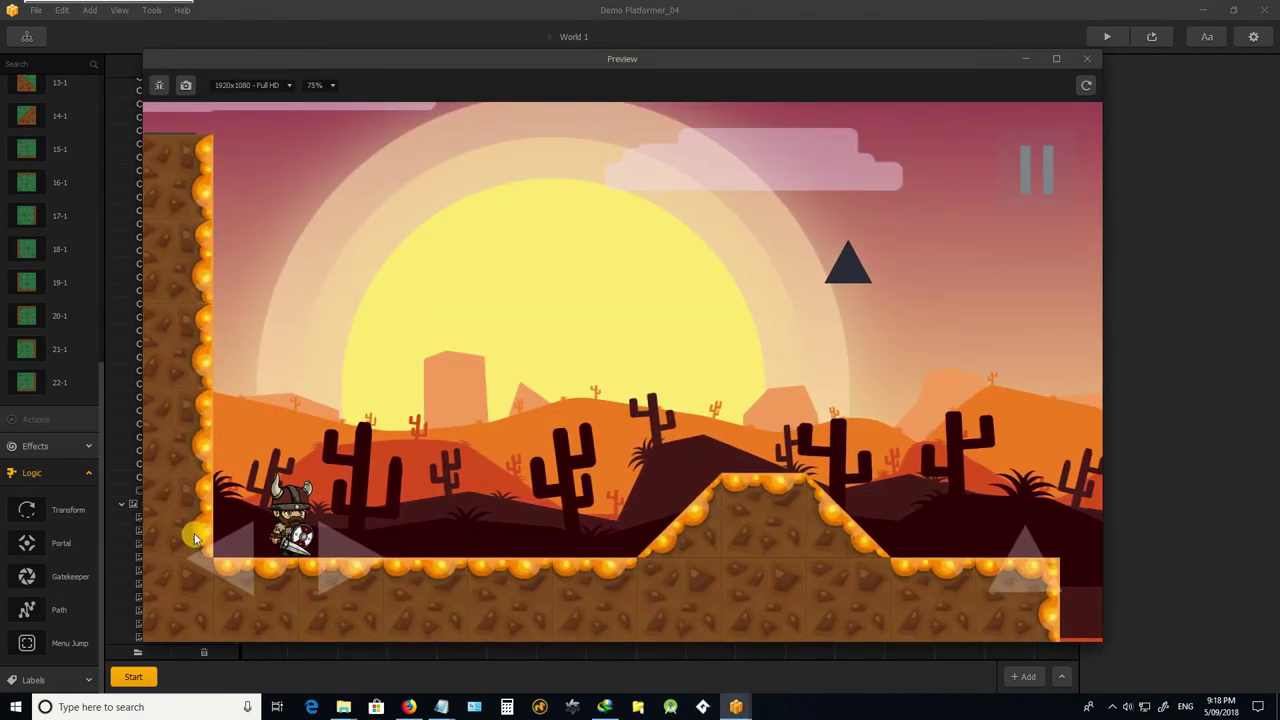
pyautogui.click(394, 546)
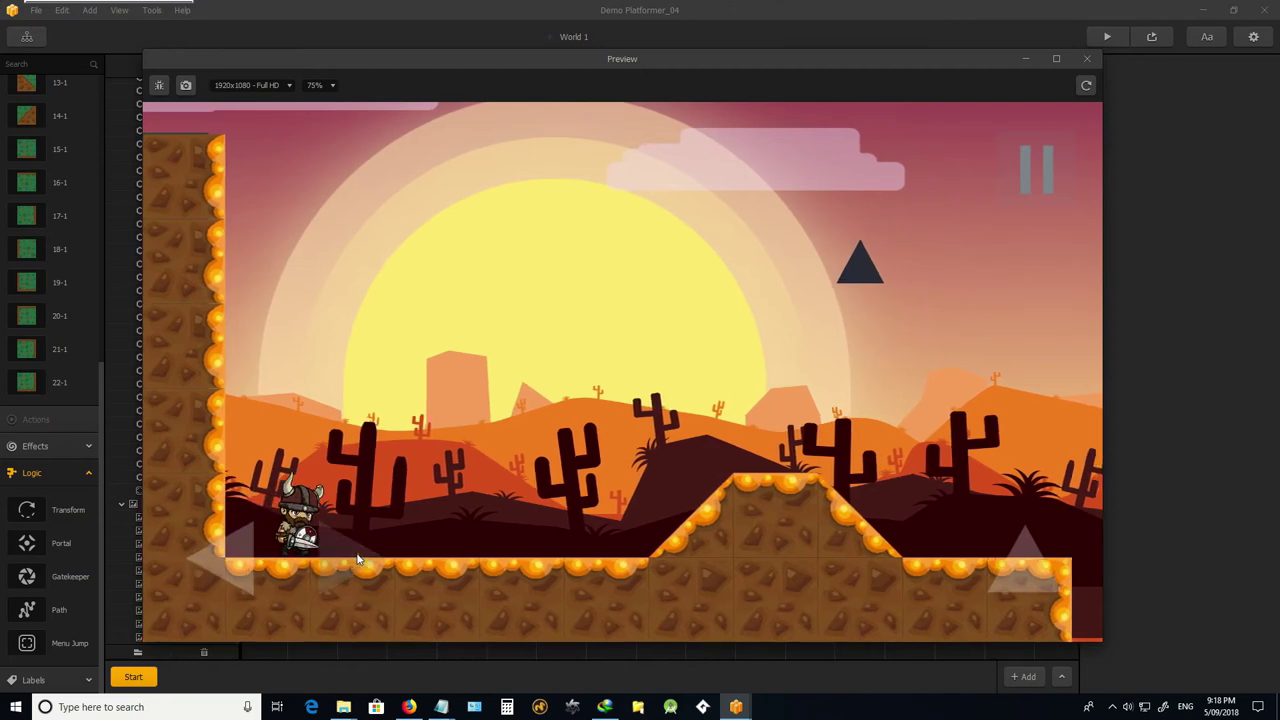
pyautogui.click(357, 558)
pyautogui.click(246, 543)
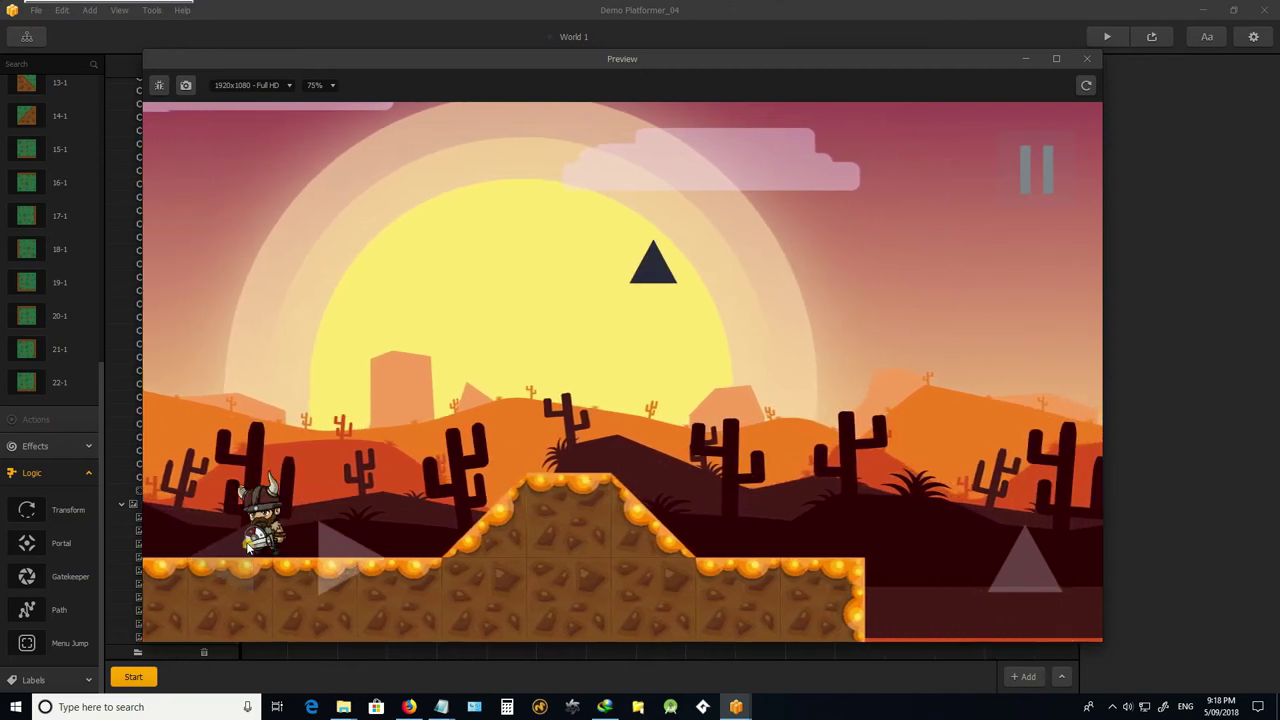
pyautogui.click(1020, 552)
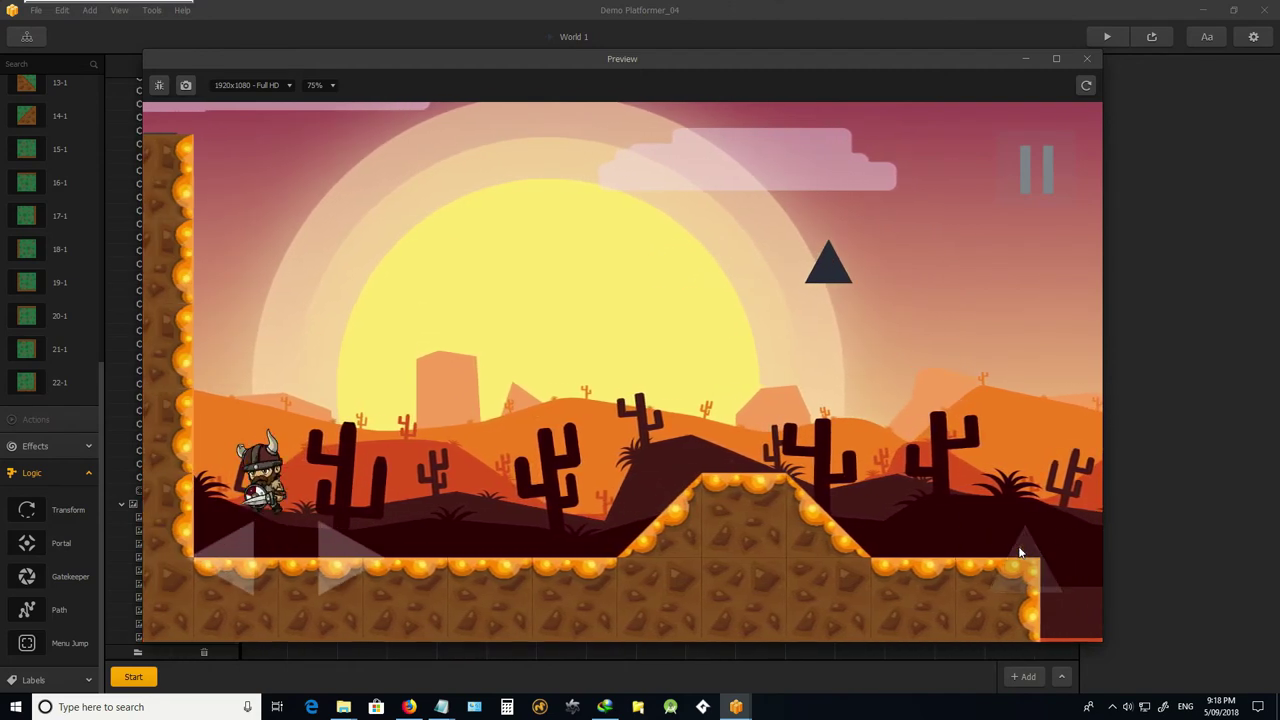
pyautogui.click(1020, 548)
pyautogui.moveTo(412, 577); pyautogui.dragTo(293, 518)
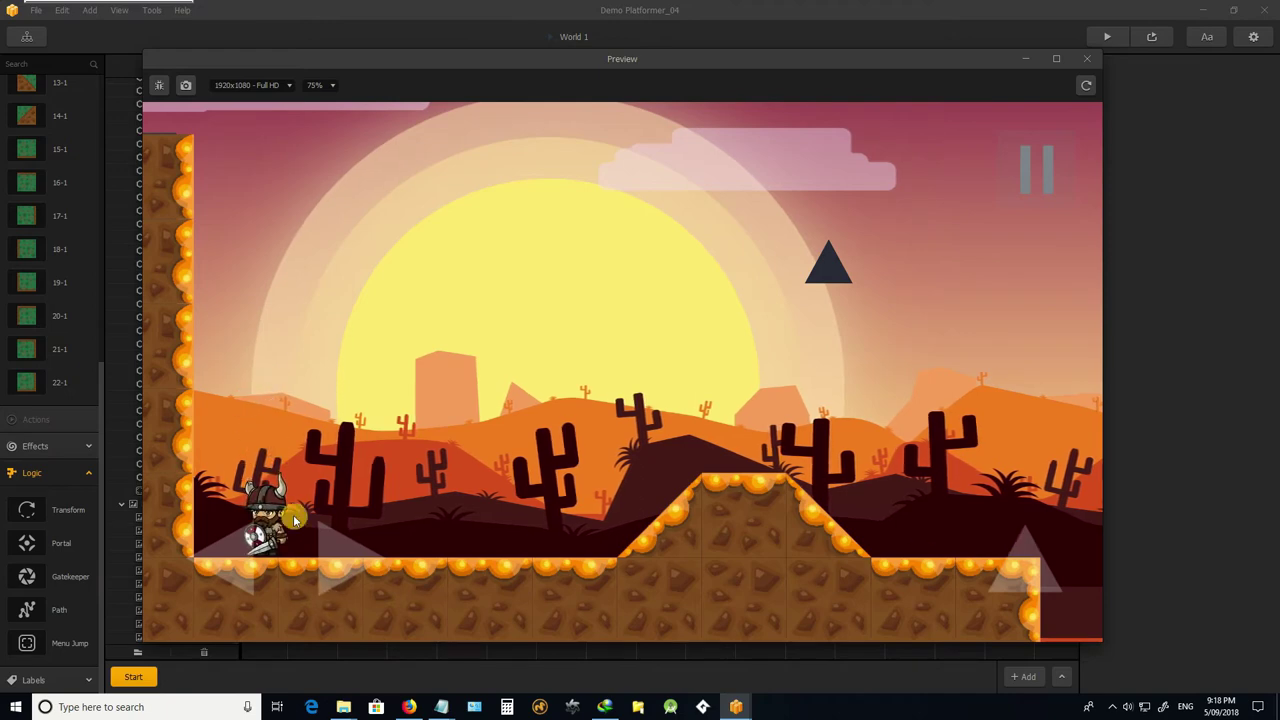
pyautogui.click(1088, 59)
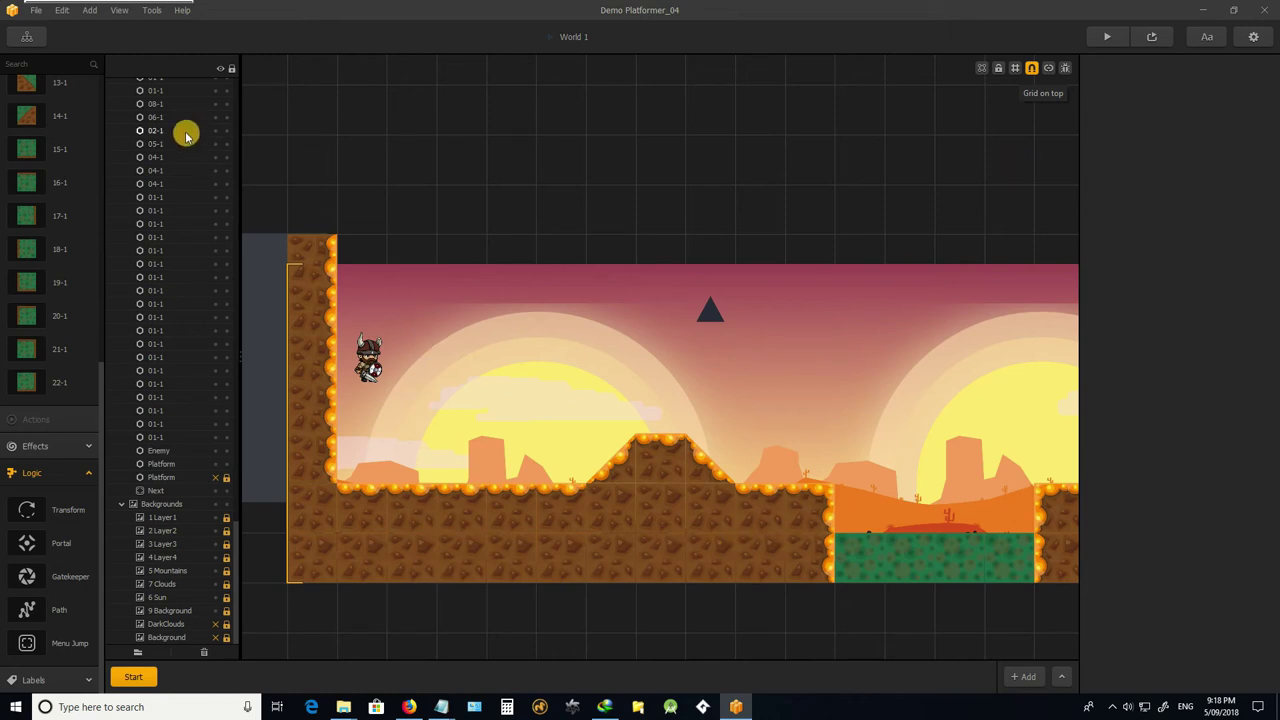
# Open the World UI screen from the game mind map.
pyautogui.click(28, 40)
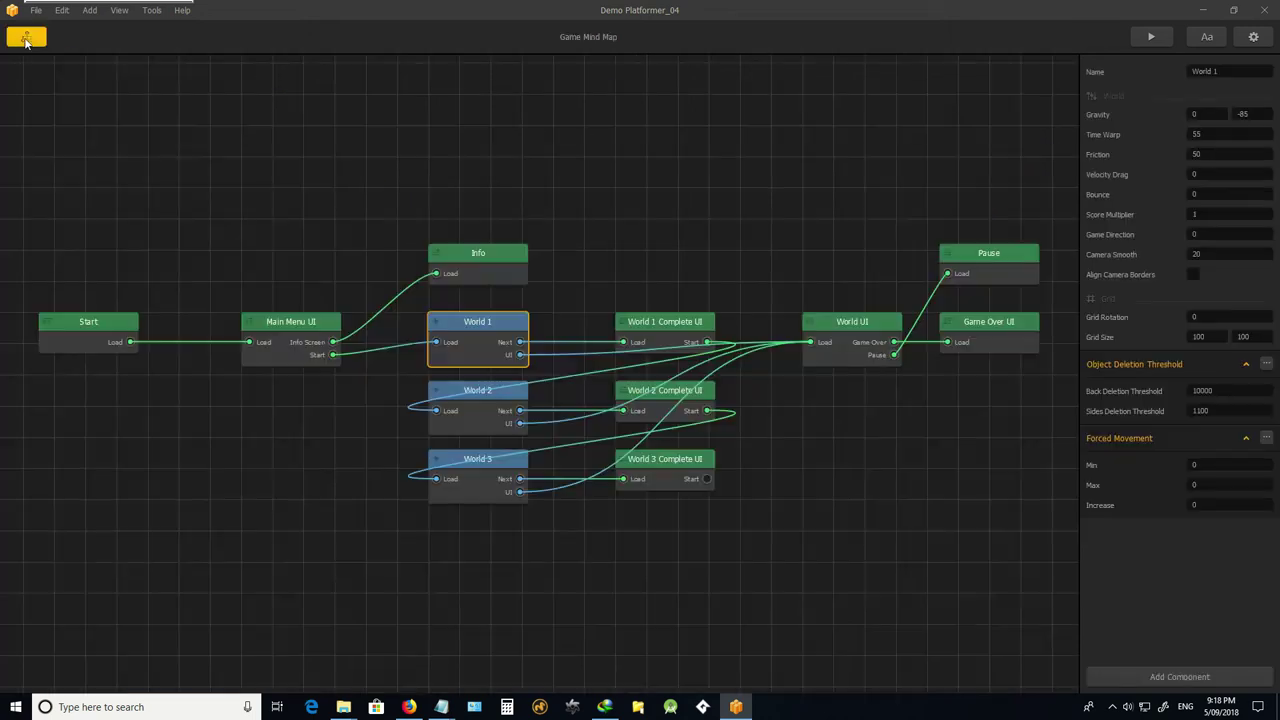
pyautogui.scroll(-3, 386, 351)
pyautogui.scroll(5, 686, 329)
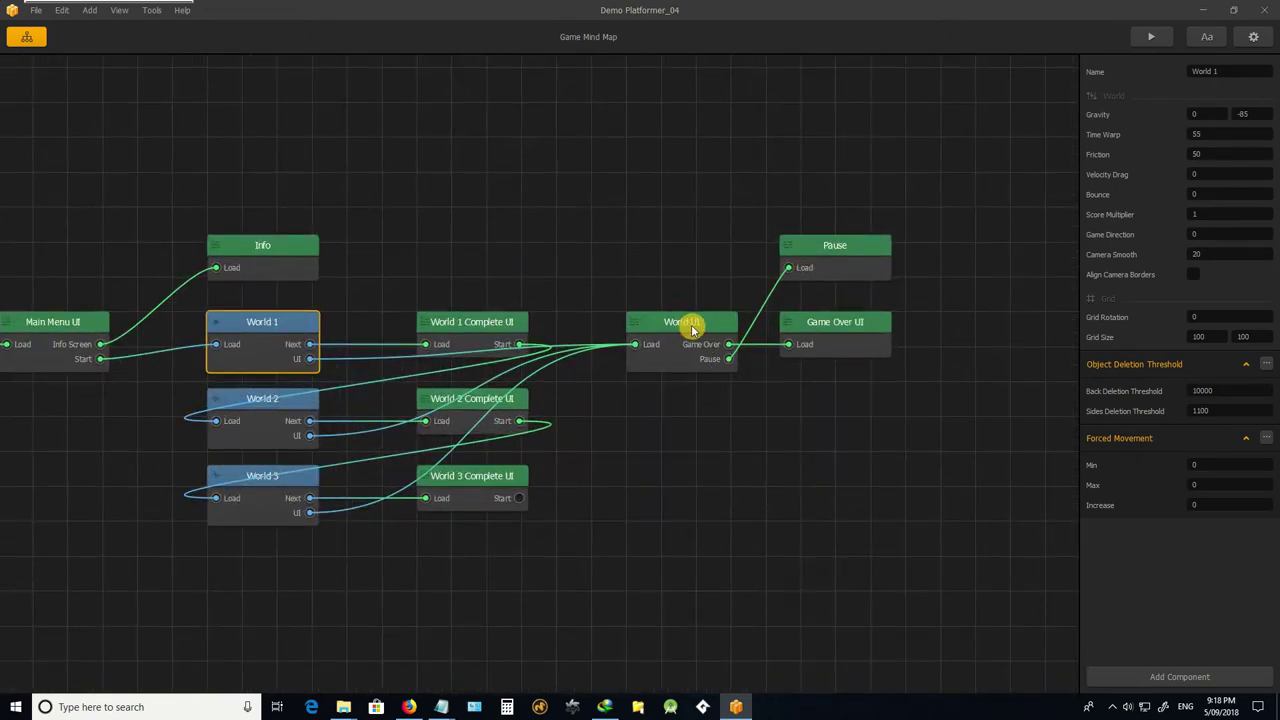
pyautogui.doubleClick(690, 328)
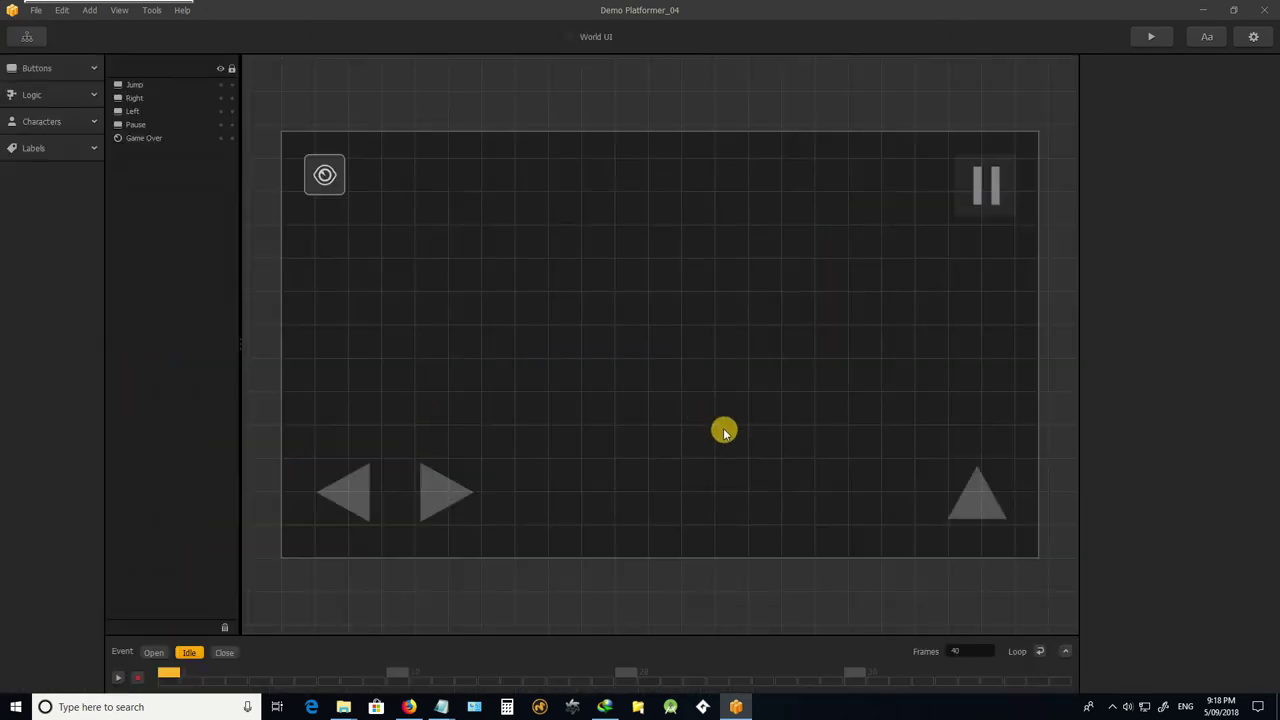
# Move the Left, Right and Jump buttons together below the visible screen frame, to about Y -147, and save the project.
pyautogui.click(352, 503)
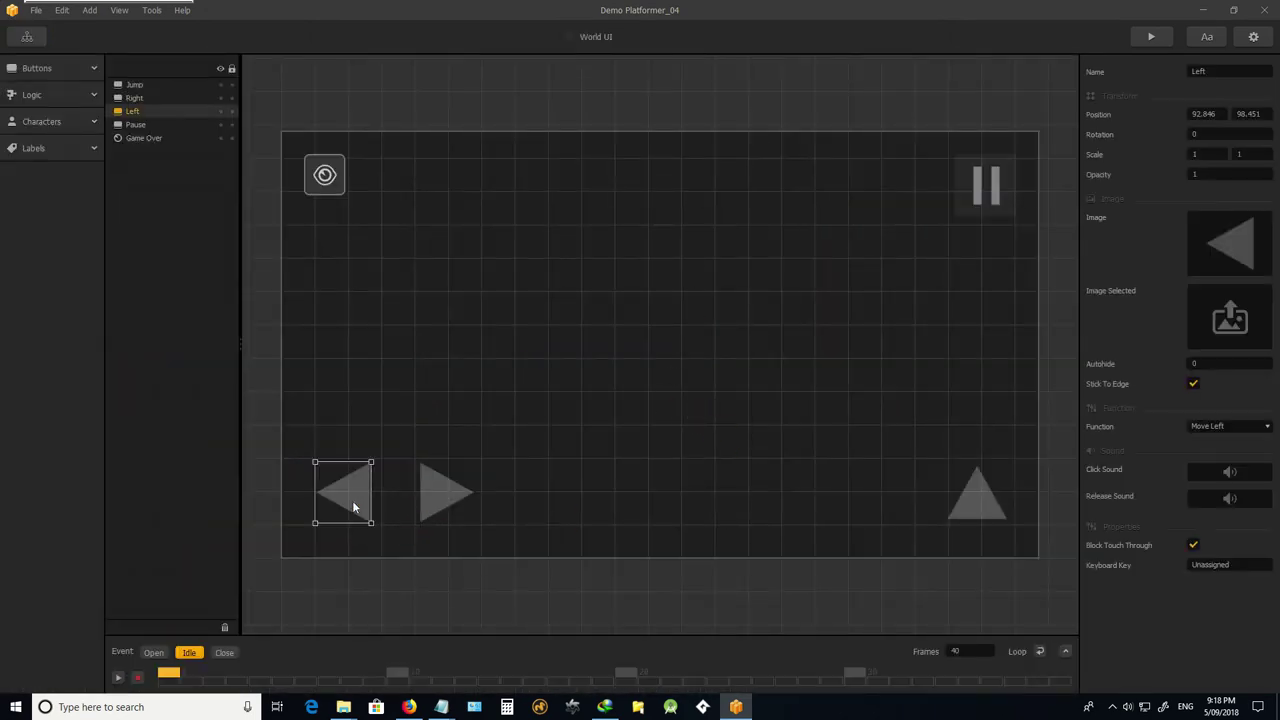
pyautogui.keyDown('shift'); pyautogui.click(443, 498); pyautogui.keyUp('shift')
pyautogui.keyDown('shift'); pyautogui.click(961, 503); pyautogui.keyUp('shift')
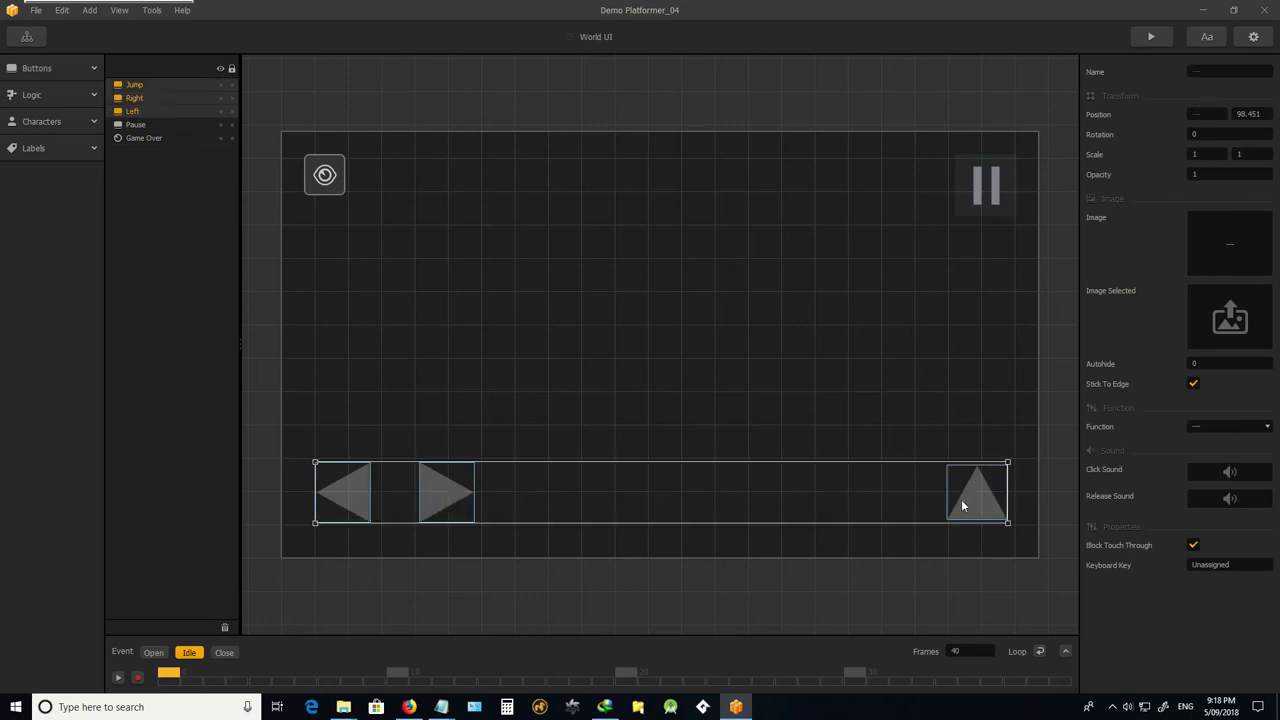
pyautogui.scroll(-3, 958, 505)
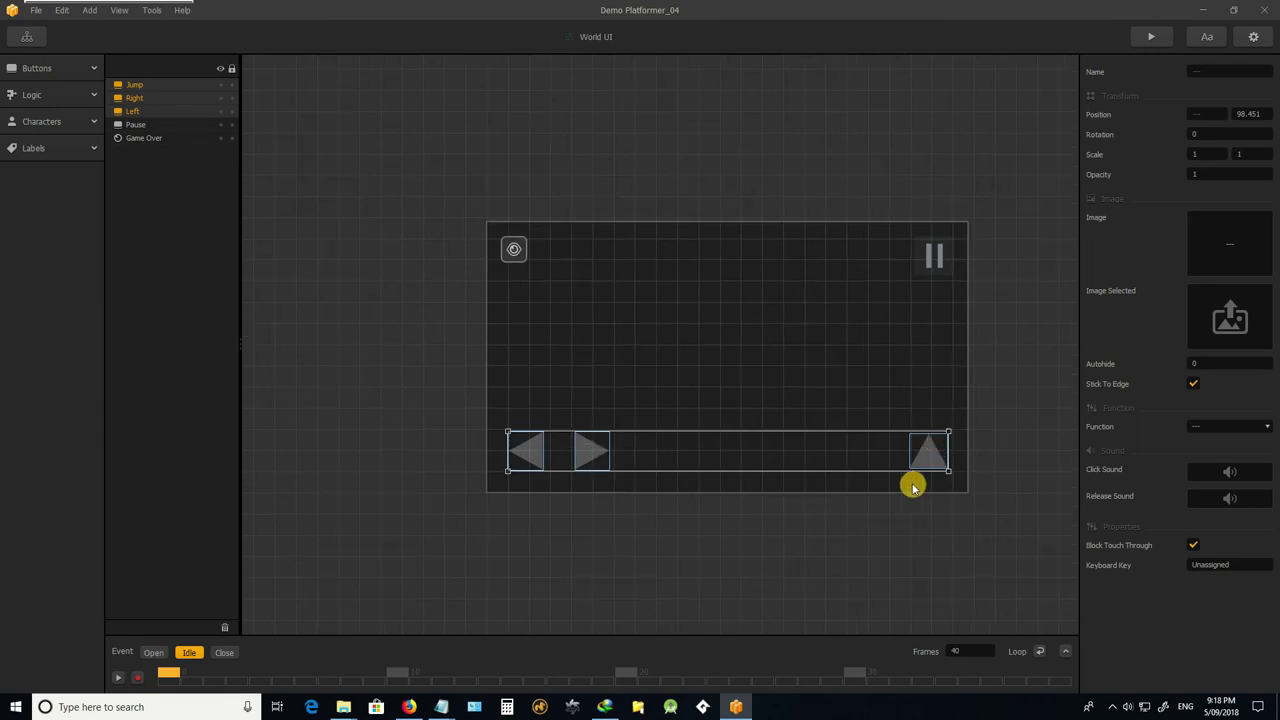
pyautogui.moveTo(924, 467)
pyautogui.mouseDown()
pyautogui.moveTo(920, 577)
pyautogui.moveTo(923, 552)
pyautogui.moveTo(926, 567)
pyautogui.mouseUp()
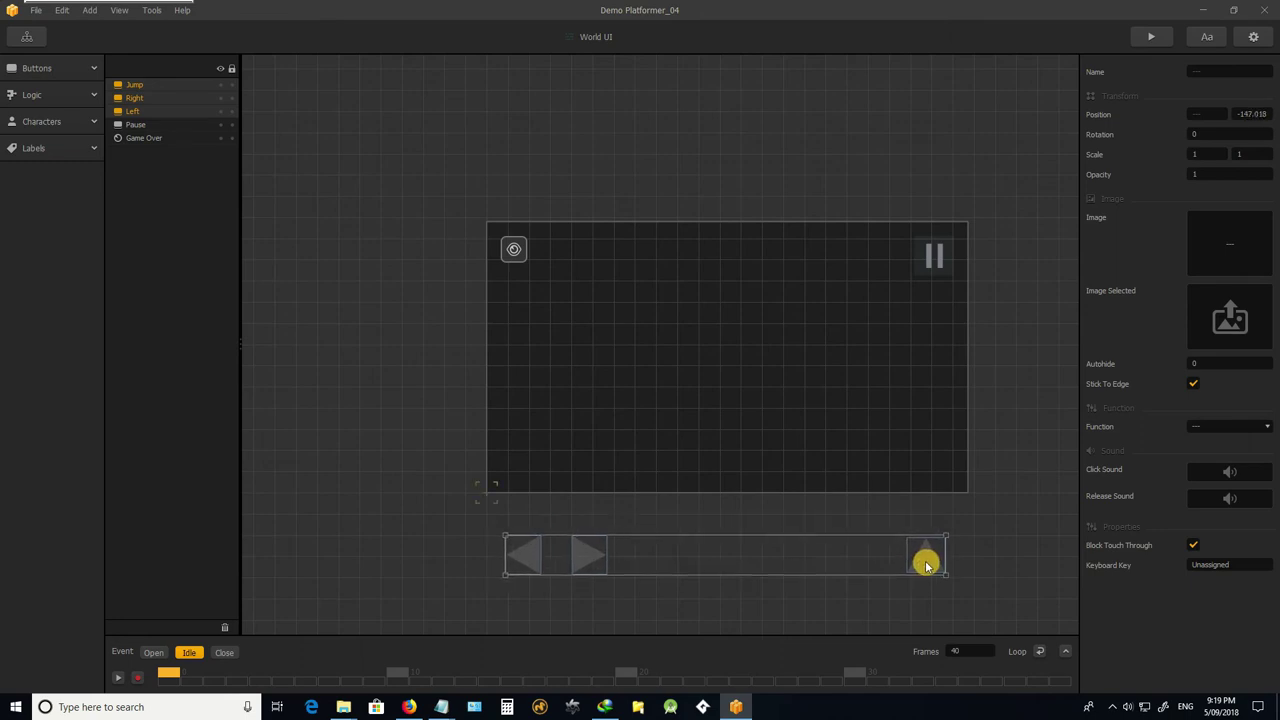
pyautogui.click(340, 457)
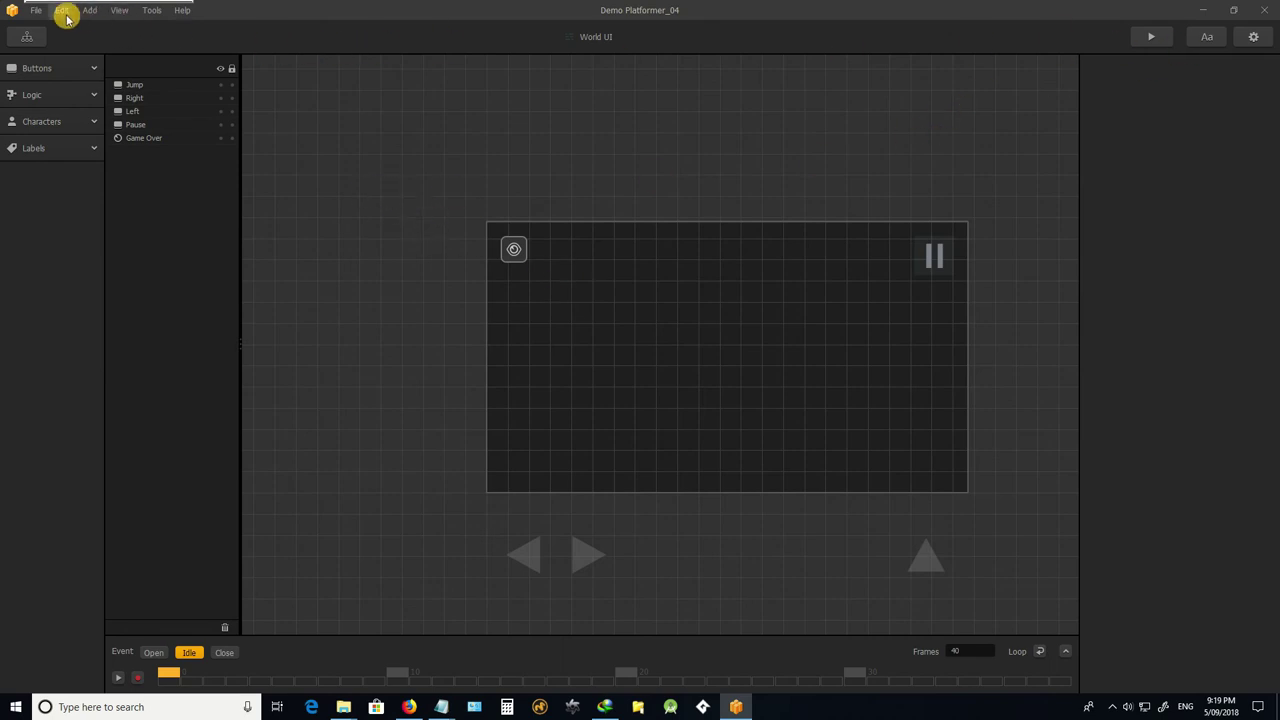
pyautogui.click(36, 10)
pyautogui.click(60, 87)
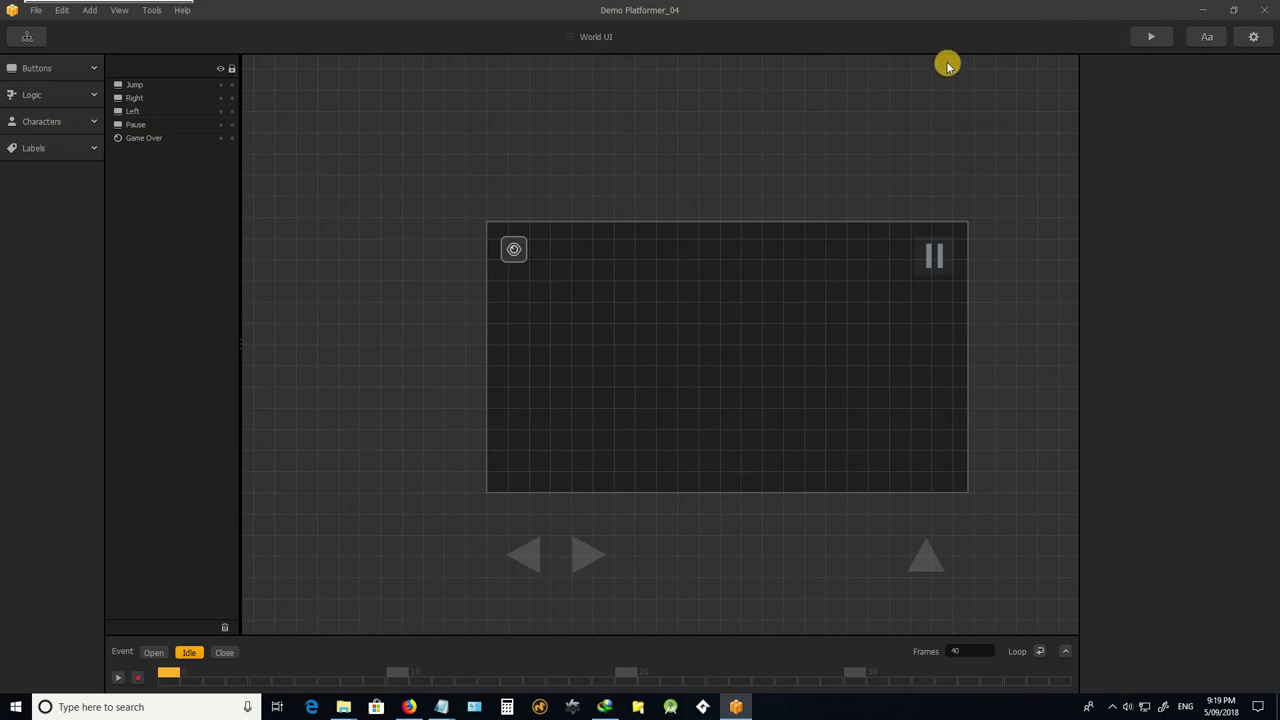
# Reopen World 1 from the game mind map and preview the level without the on-screen movement buttons.
pyautogui.click(27, 37)
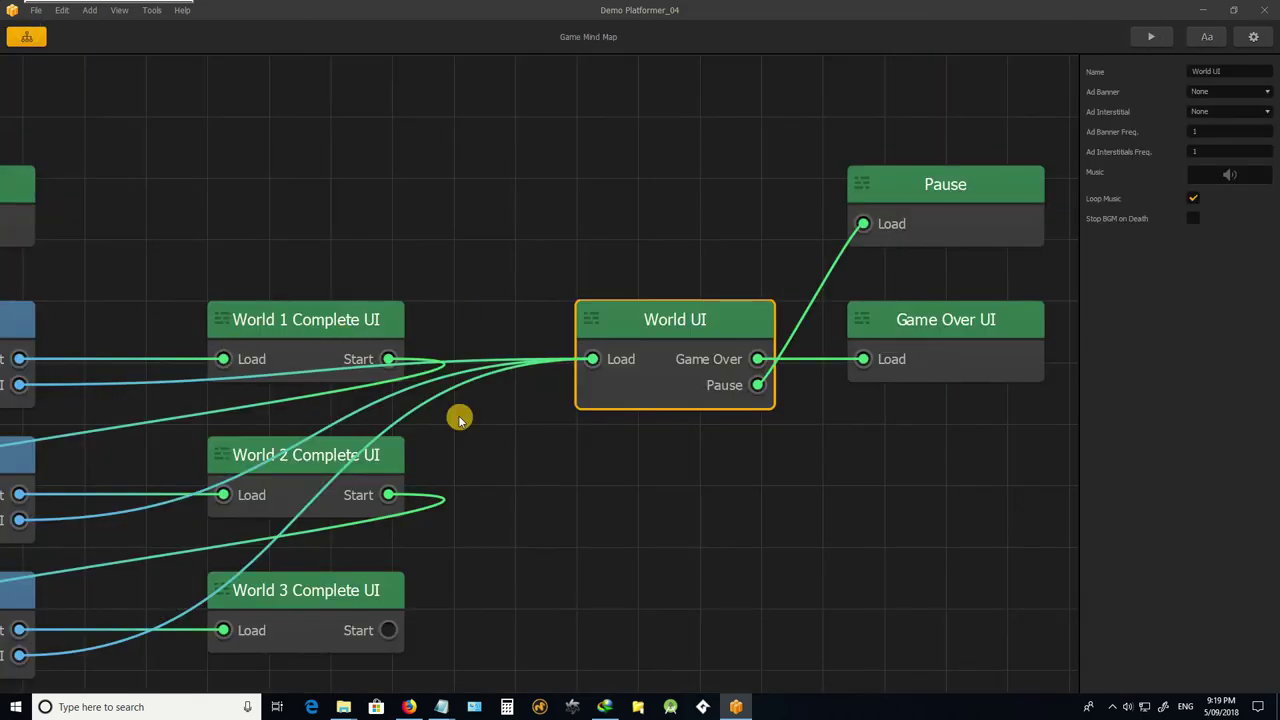
pyautogui.scroll(-3, 586, 429)
pyautogui.scroll(3, 295, 362)
pyautogui.doubleClick(326, 340)
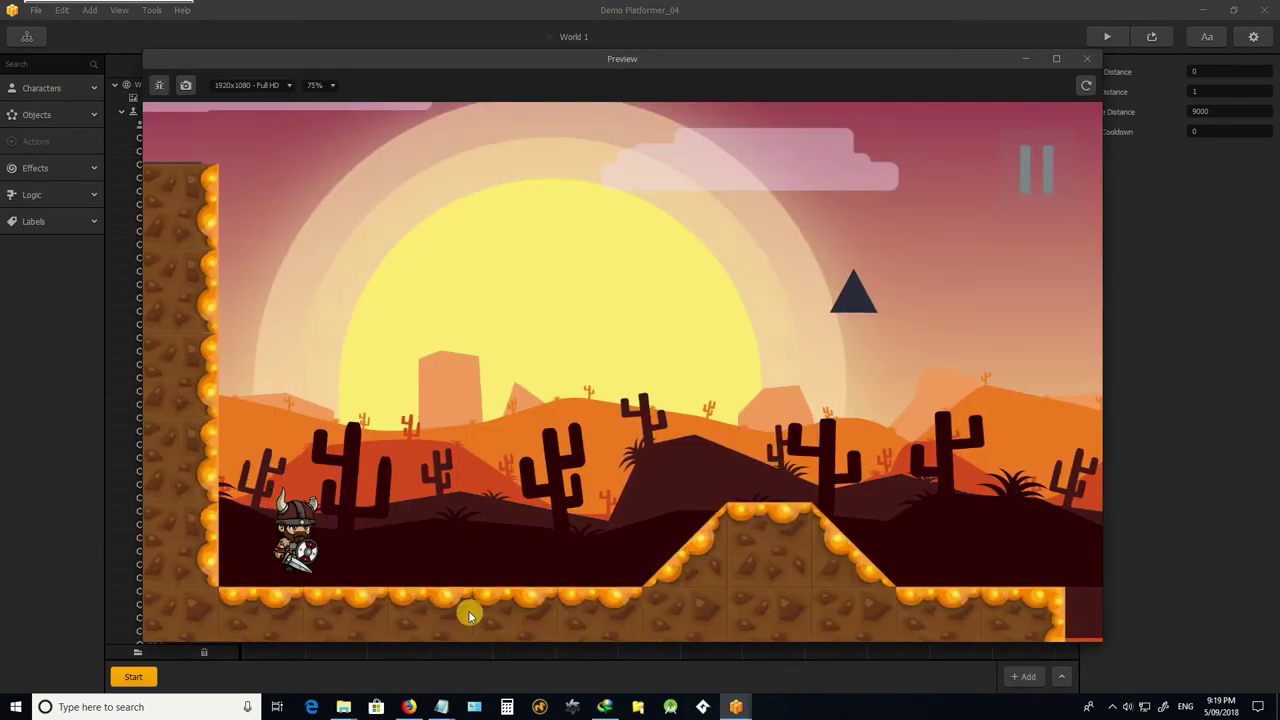
# Playtest World 1 with the keyboard, moving the character right over the first hill and towards the gap.
pyautogui.click(490, 694)
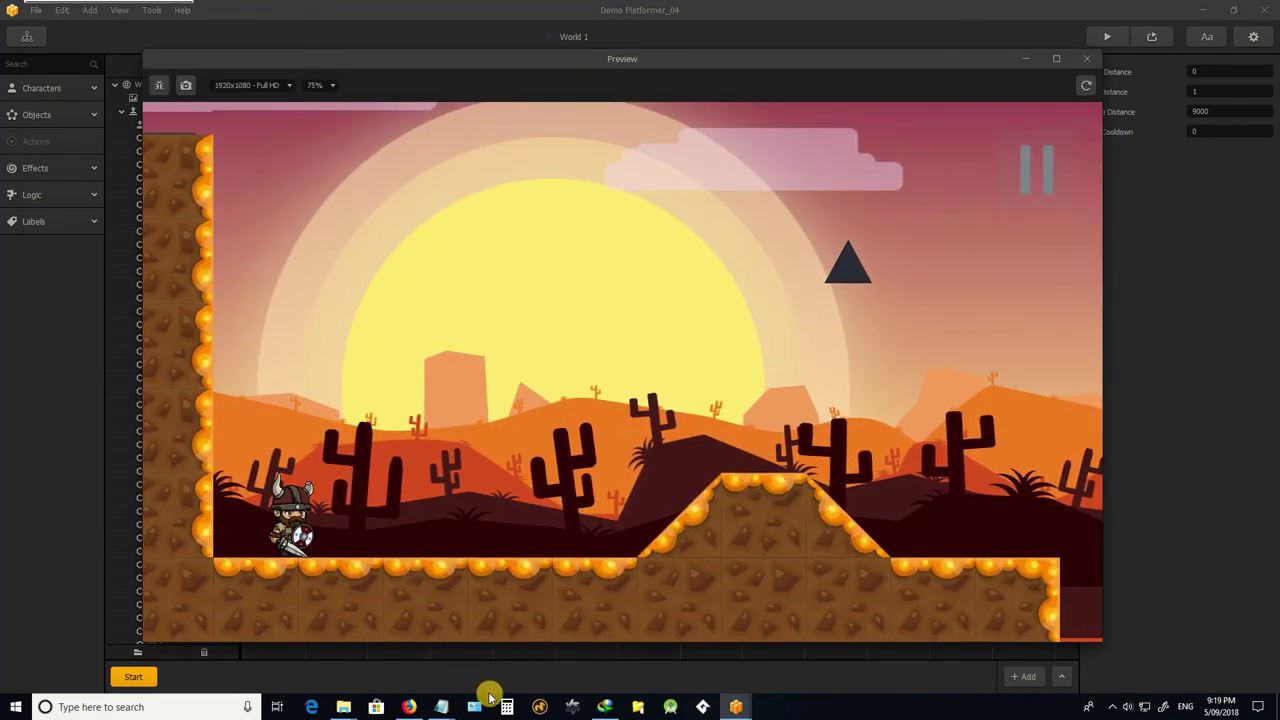
pyautogui.press('Right')
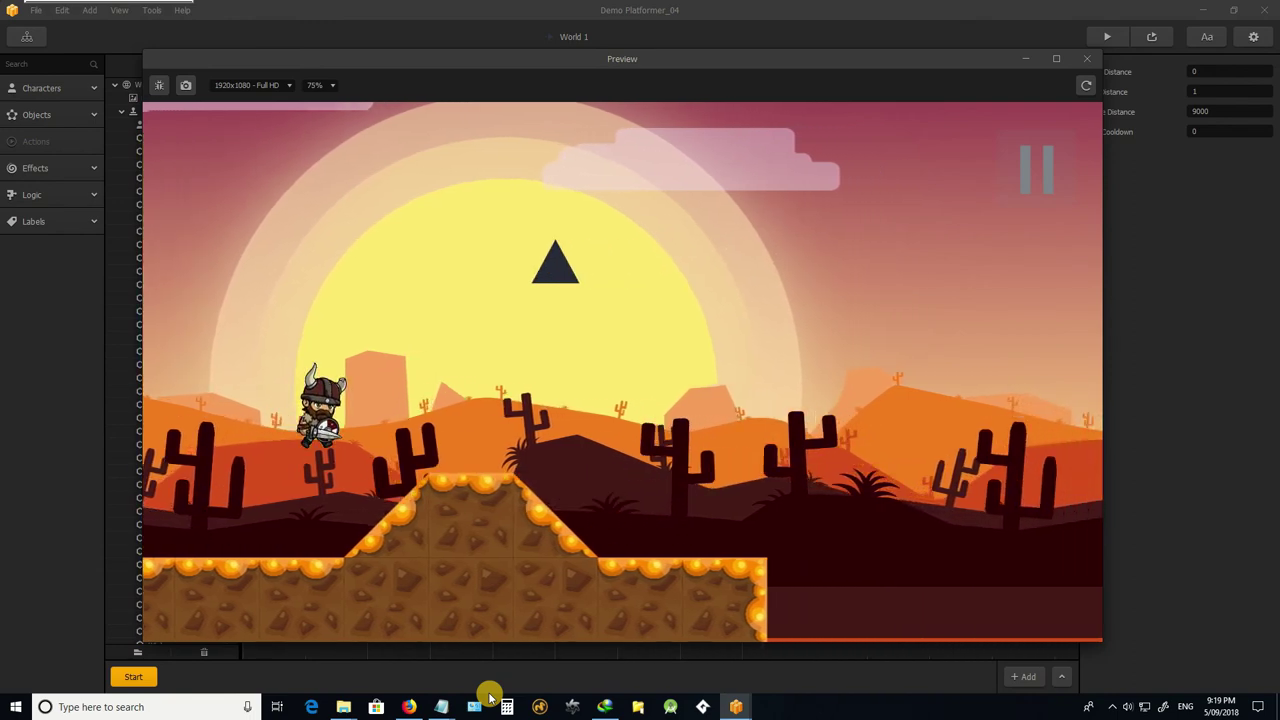
pyautogui.press('Right')
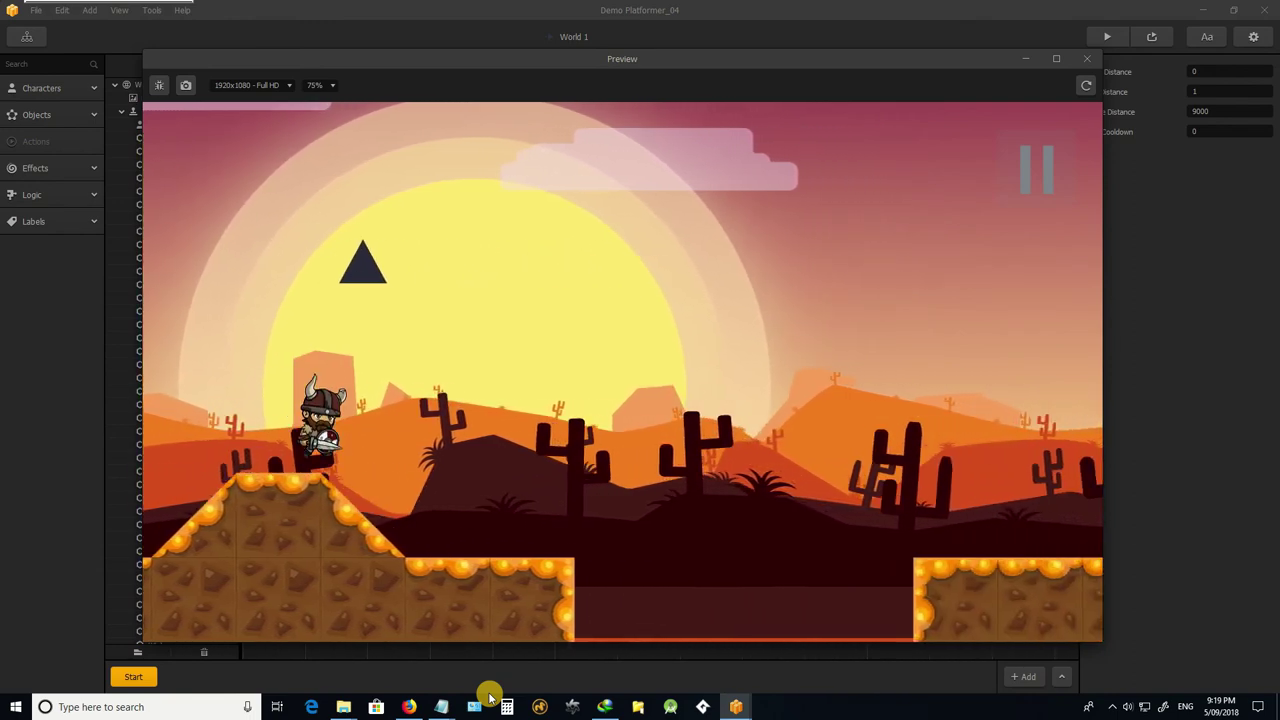
pyautogui.press('Right')
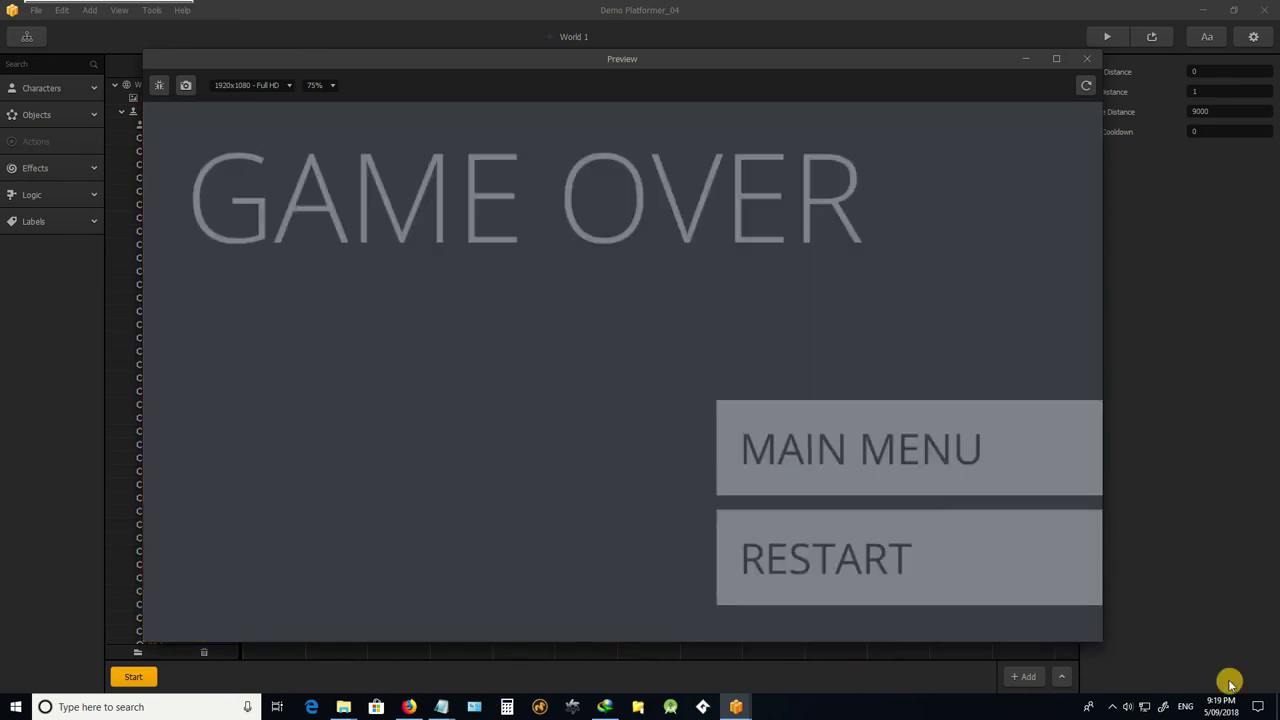
# Preview World 1 again from the level start, move the character right with the keyboard, and close the preview.
pyautogui.click(1087, 58)
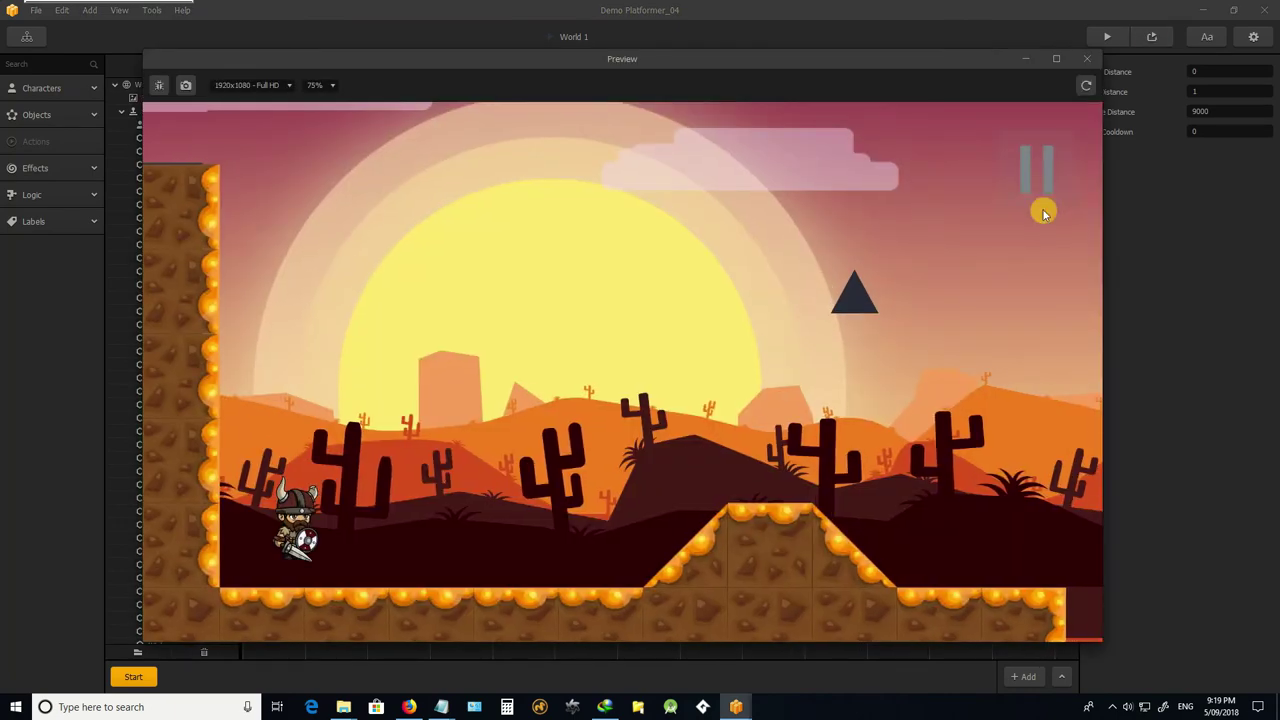
pyautogui.press('Right')
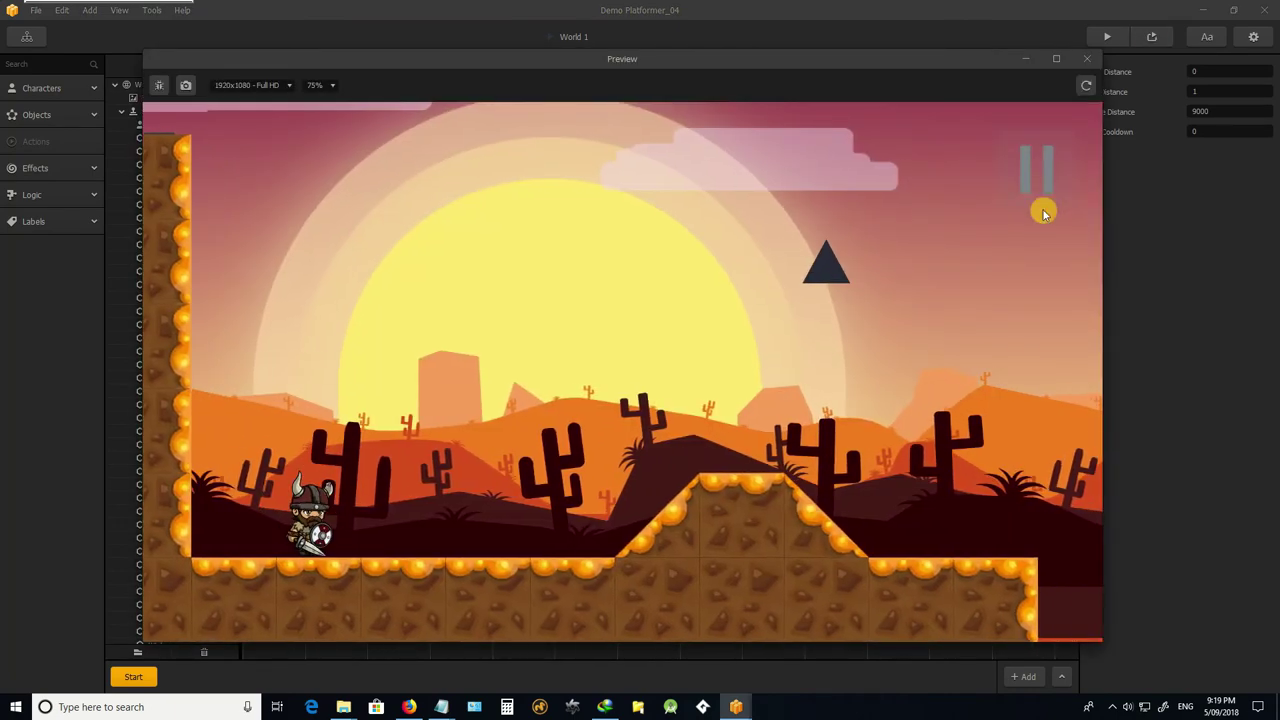
pyautogui.press('Right')
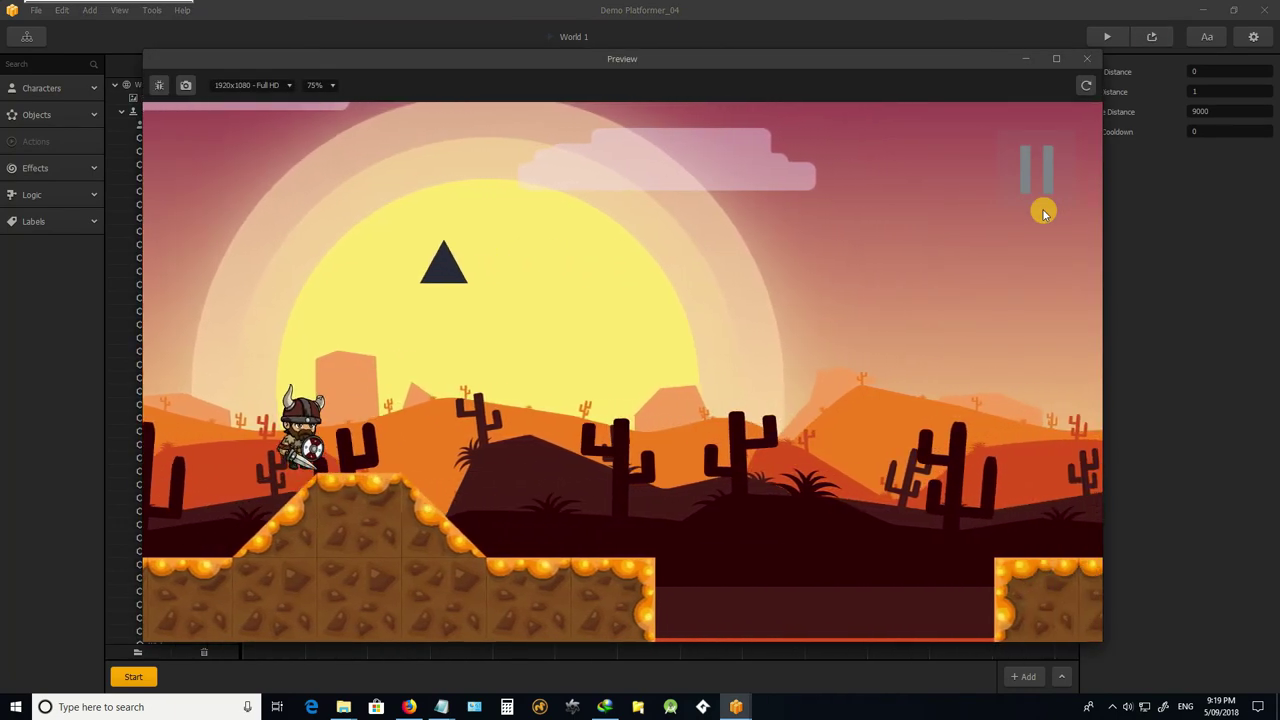
pyautogui.press('Right')
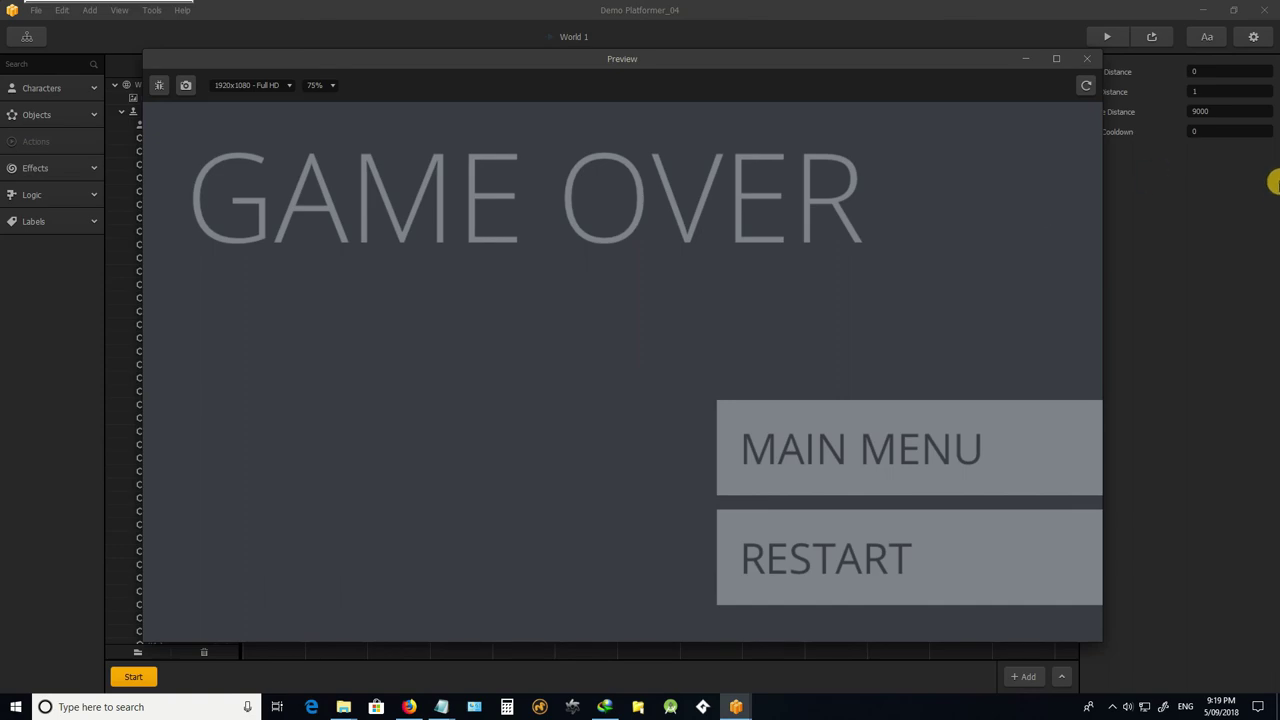
pyautogui.click(1097, 59)
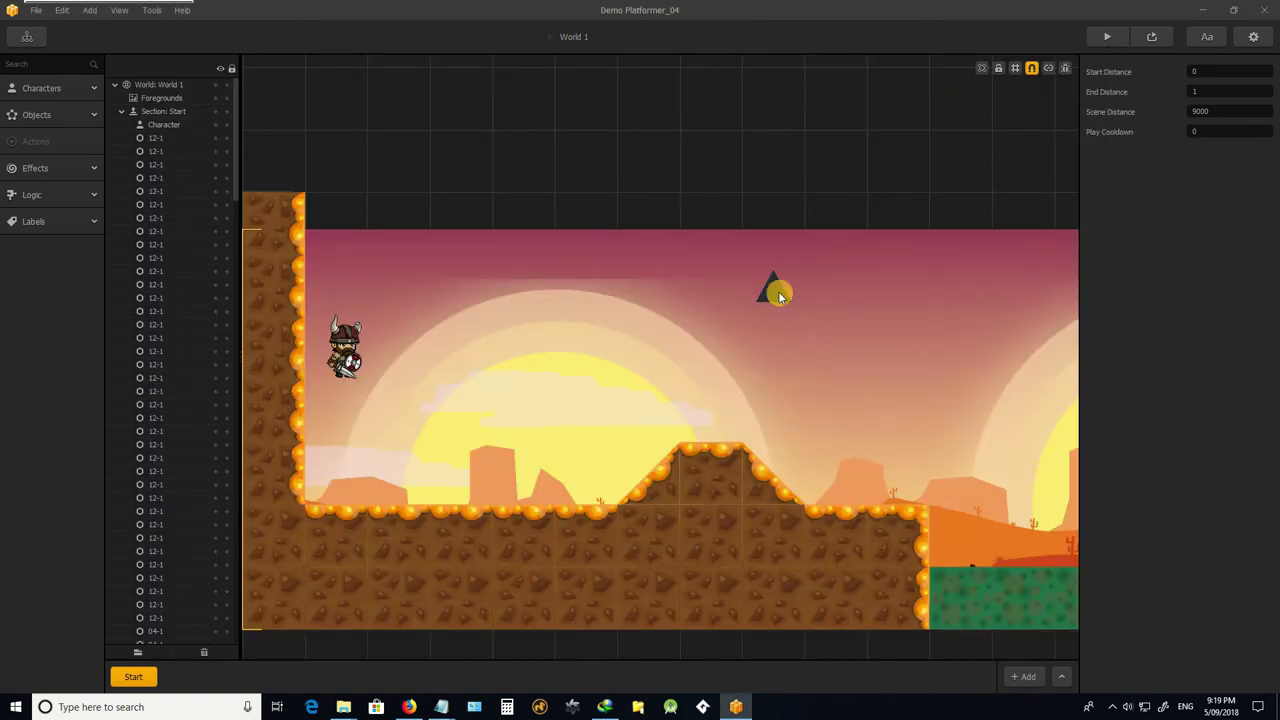
# Examine the World 1 layout from the start wall through the gaps, floating platforms and ceiling blocks to the level's end.
pyautogui.scroll(-6, 608, 414)
pyautogui.scroll(3, 994, 434)
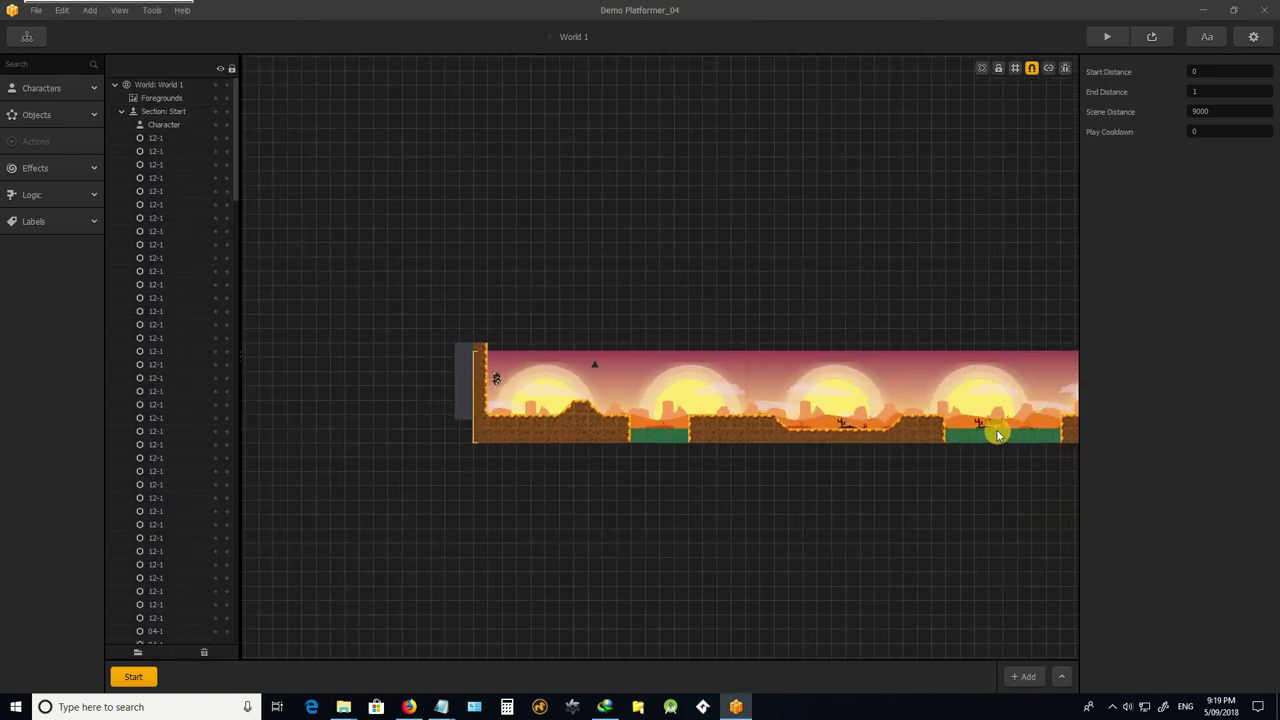
pyautogui.scroll(-3, 895, 407)
pyautogui.moveTo(1011, 433); pyautogui.dragTo(491, 457)
pyautogui.scroll(3, 631, 409)
pyautogui.scroll(3, 645, 400)
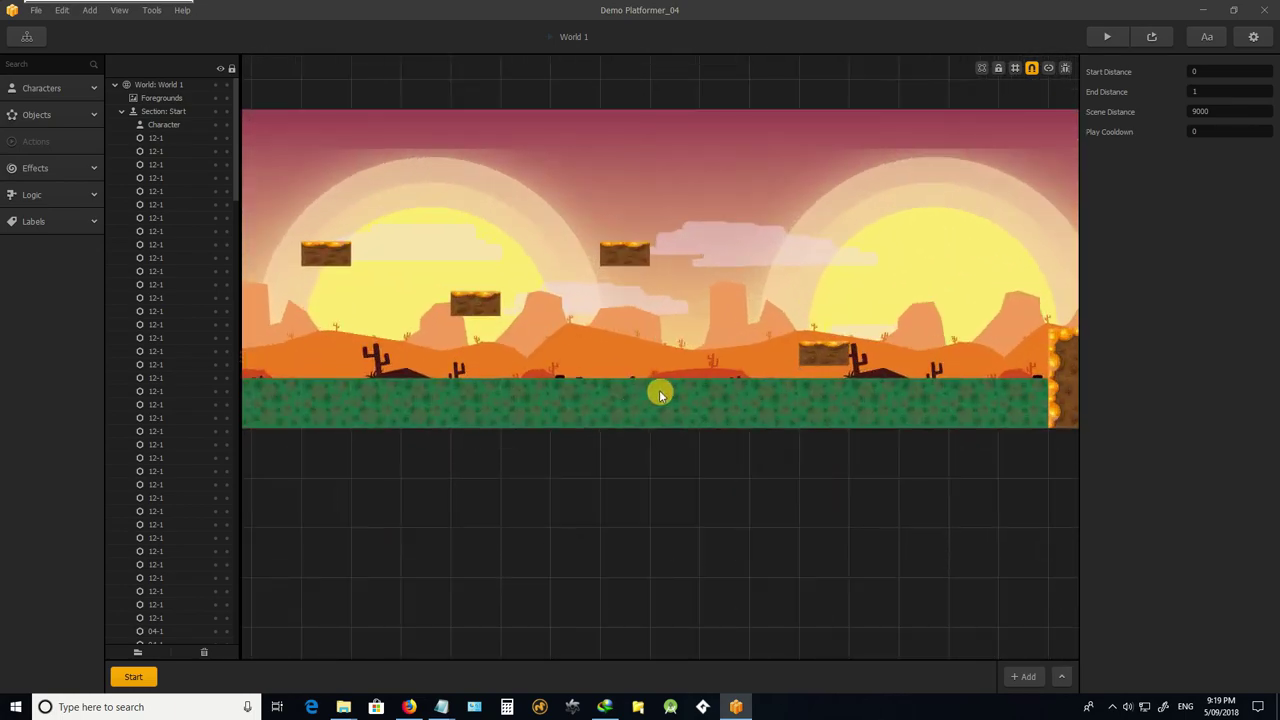
pyautogui.scroll(-5, 697, 406)
pyautogui.scroll(1, 508, 316)
pyautogui.scroll(3, 508, 316)
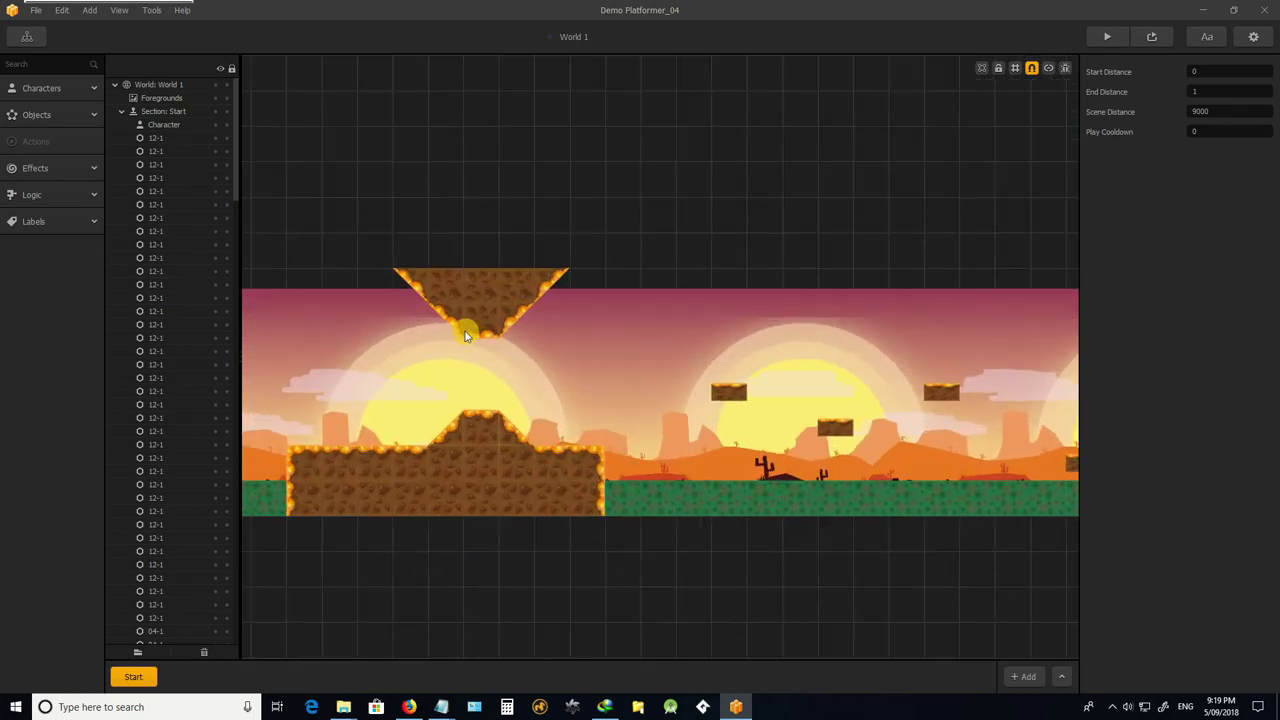
pyautogui.scroll(-5, 487, 322)
pyautogui.moveTo(983, 490); pyautogui.dragTo(977, 537)
pyautogui.scroll(3, 877, 413)
pyautogui.scroll(3, 831, 391)
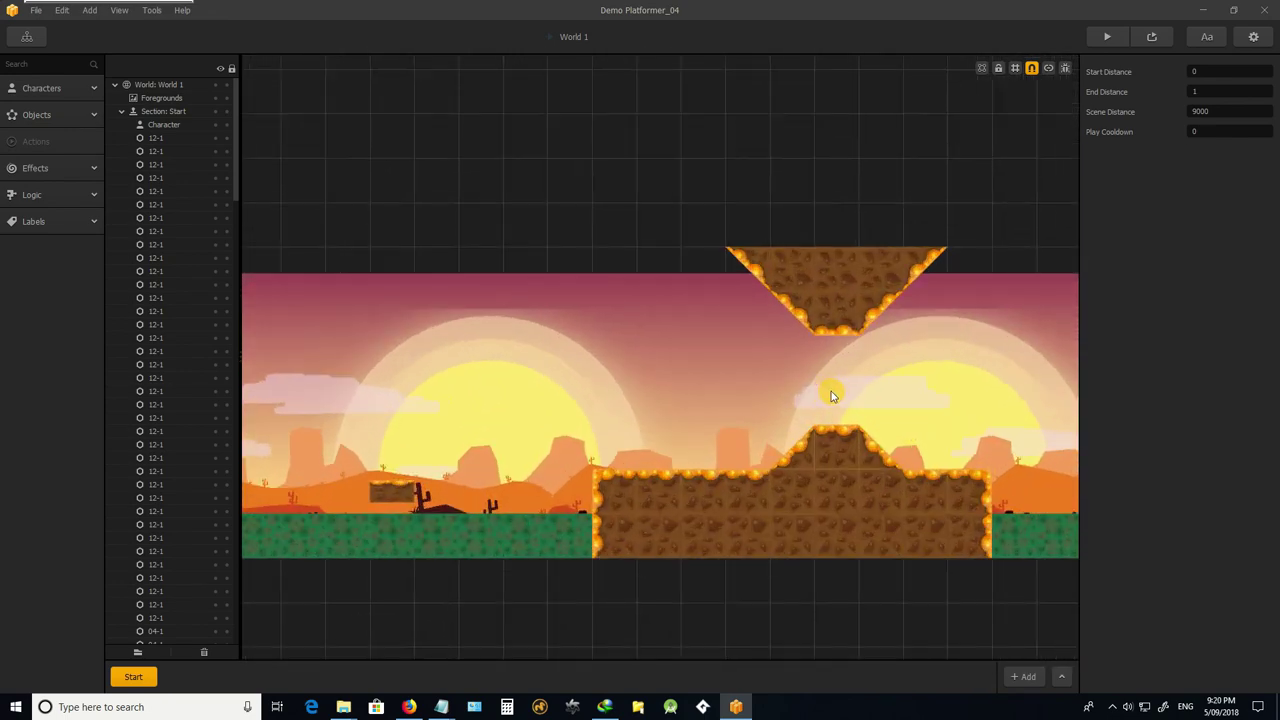
pyautogui.scroll(-5, 831, 391)
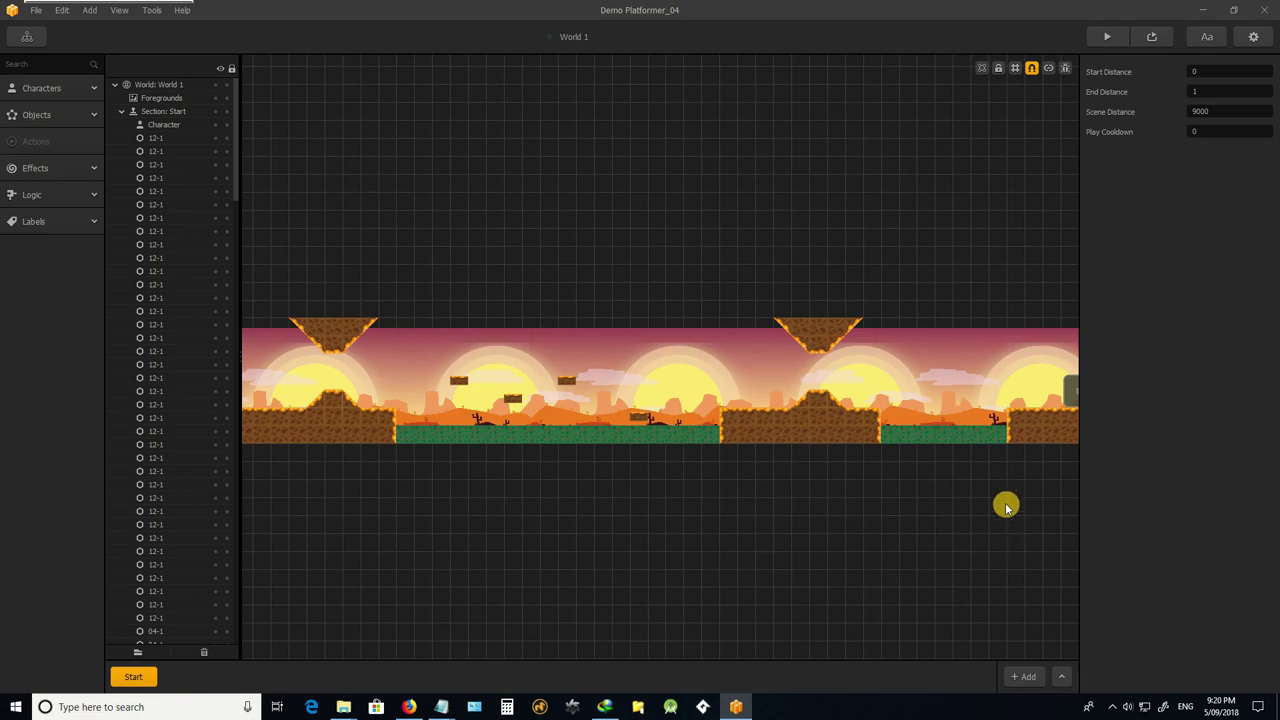
pyautogui.moveTo(1006, 507); pyautogui.dragTo(989, 457)
pyautogui.scroll(-3, 534, 479)
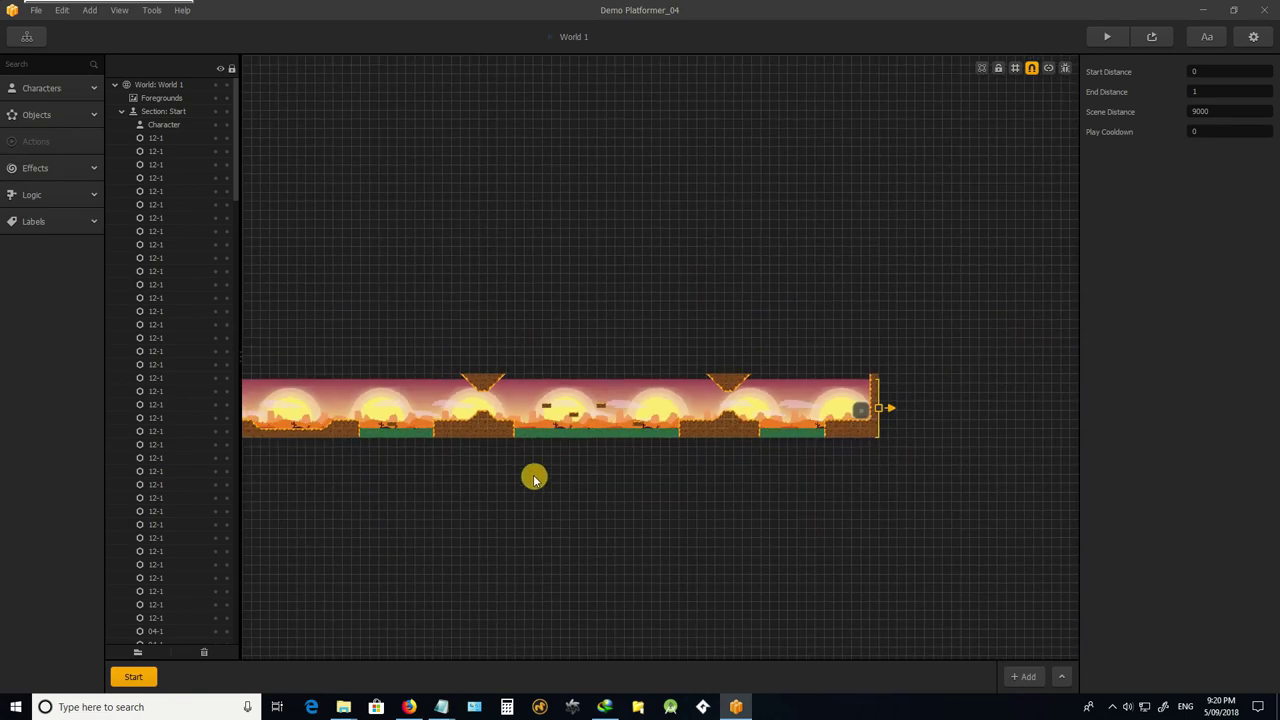
# Look back over the World 1 terrain from the level's end to the character's starting area and the first gap.
pyautogui.scroll(3, 449, 443)
pyautogui.scroll(-2, 481, 456)
pyautogui.moveTo(353, 484); pyautogui.dragTo(815, 474)
pyautogui.scroll(4, 512, 395)
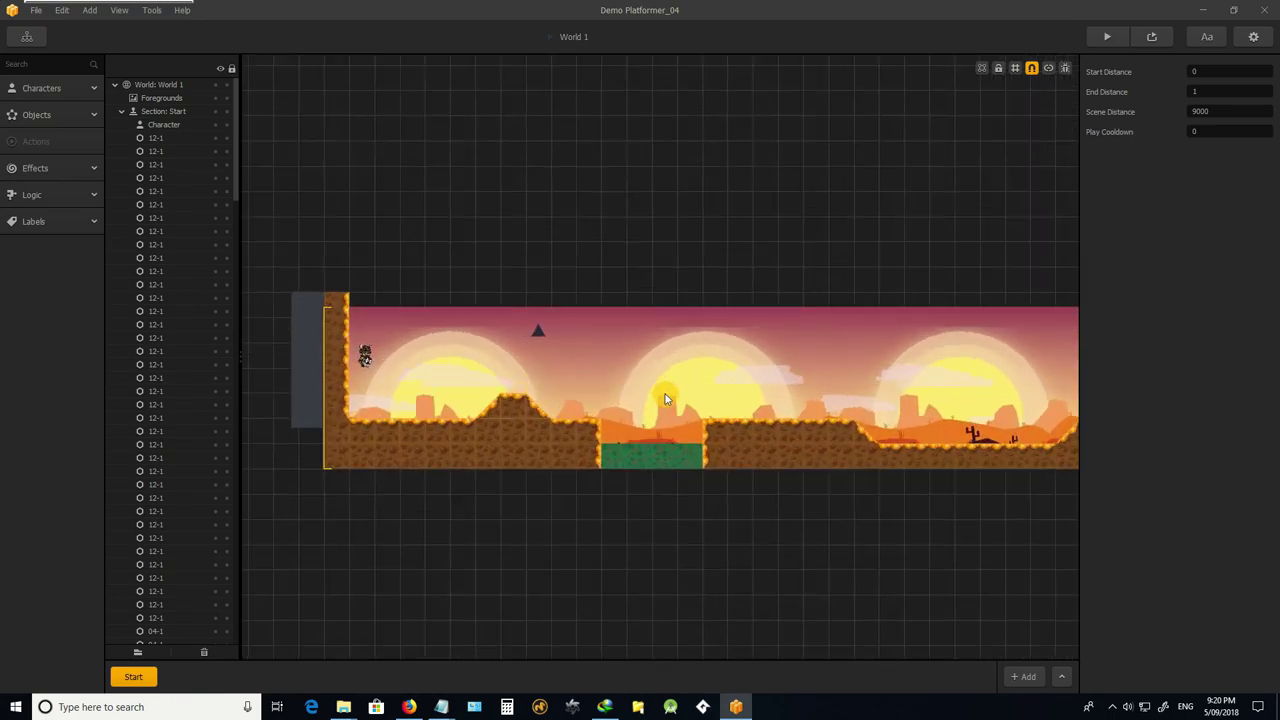
pyautogui.scroll(-2, 666, 394)
pyautogui.moveTo(943, 512); pyautogui.dragTo(608, 512)
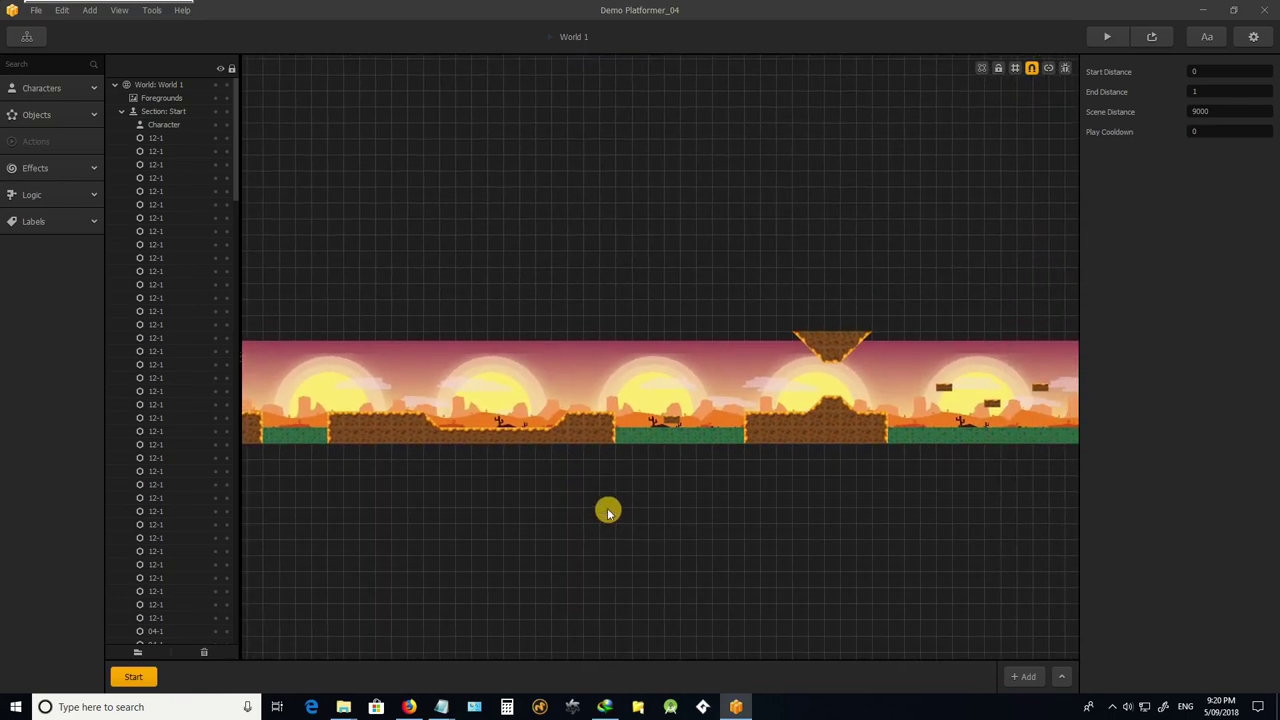
pyautogui.scroll(3, 680, 420)
pyautogui.scroll(-4, 670, 440)
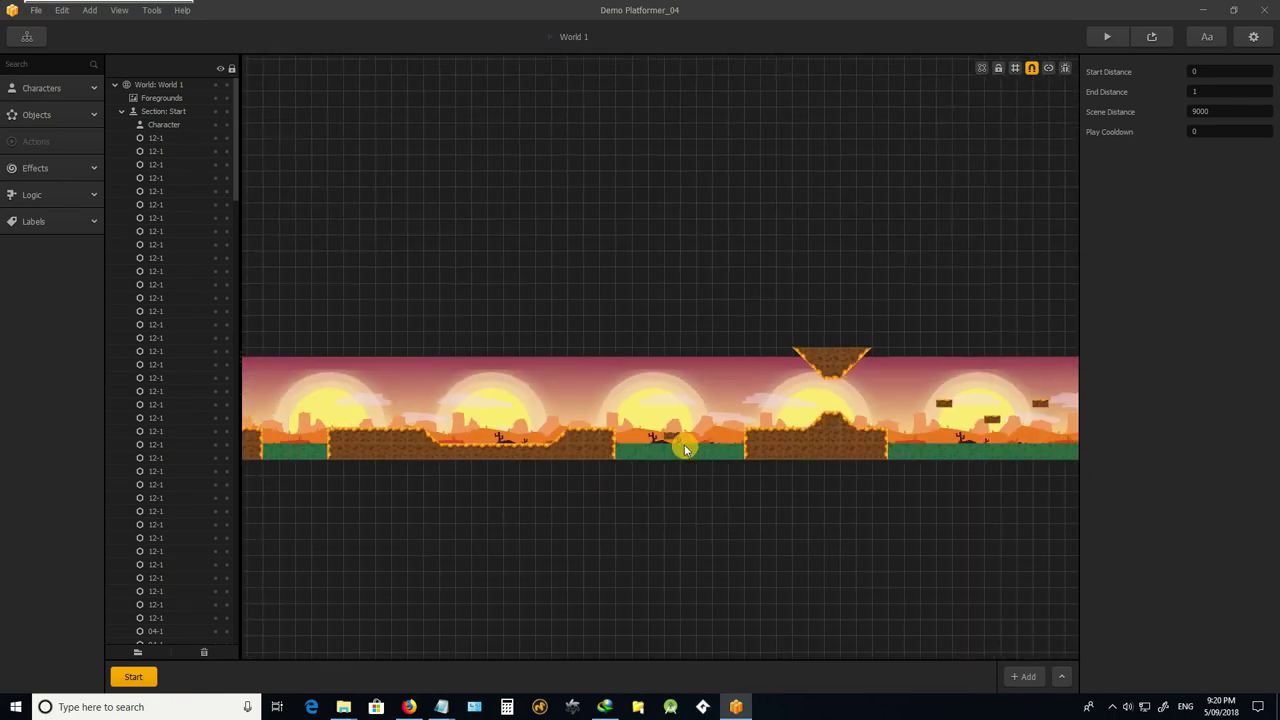
pyautogui.moveTo(443, 509); pyautogui.dragTo(554, 514)
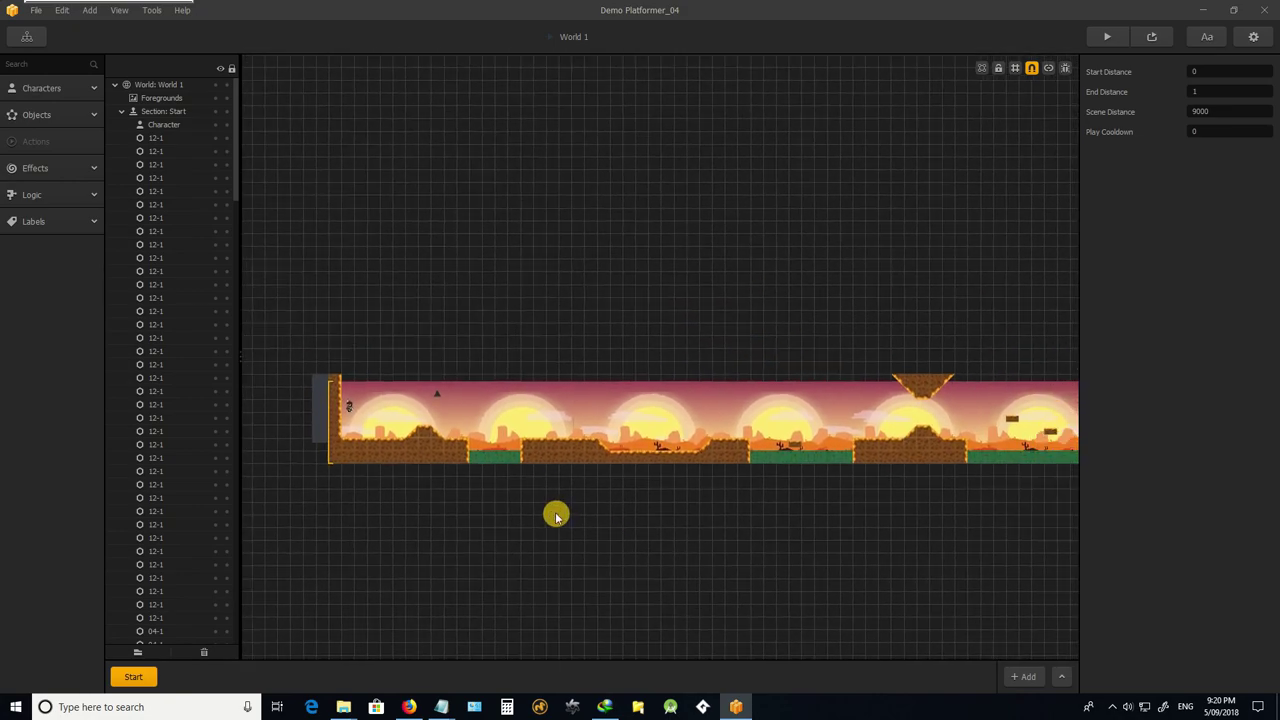
pyautogui.scroll(2, 425, 462)
pyautogui.scroll(1, 443, 334)
pyautogui.scroll(-2, 608, 394)
pyautogui.scroll(3, 454, 388)
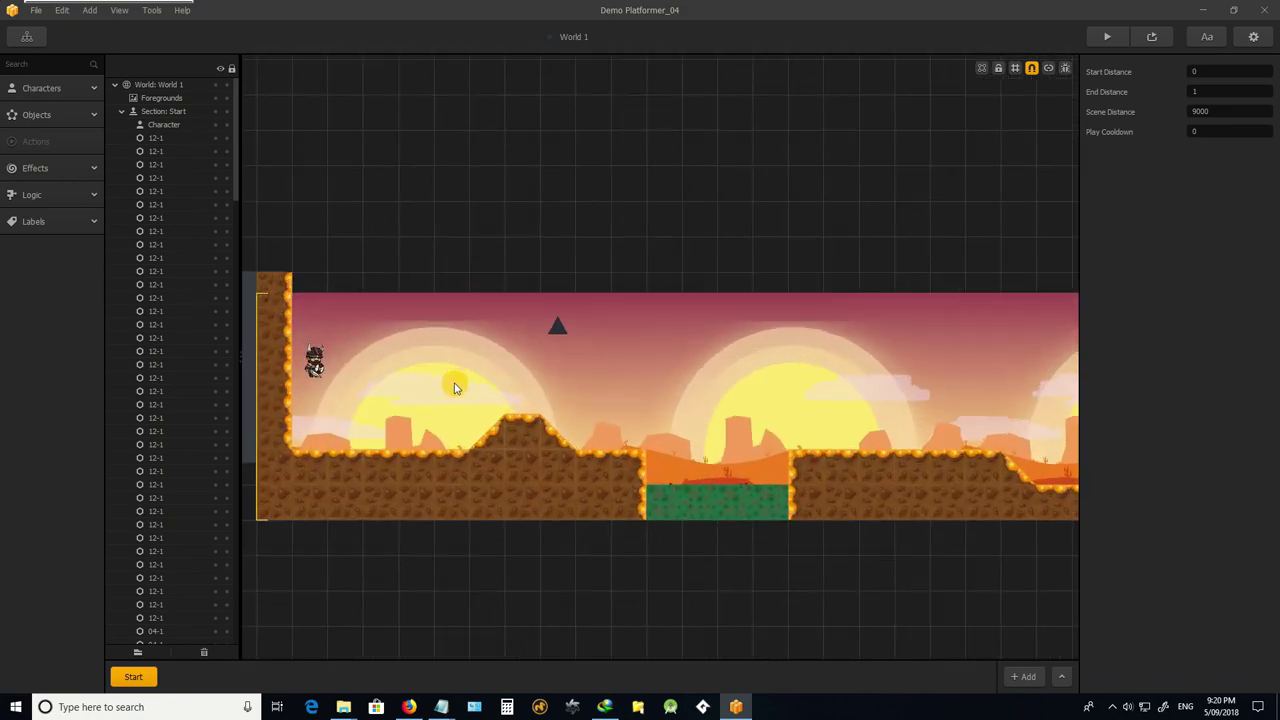
pyautogui.scroll(-1, 604, 560)
pyautogui.scroll(-1, 593, 557)
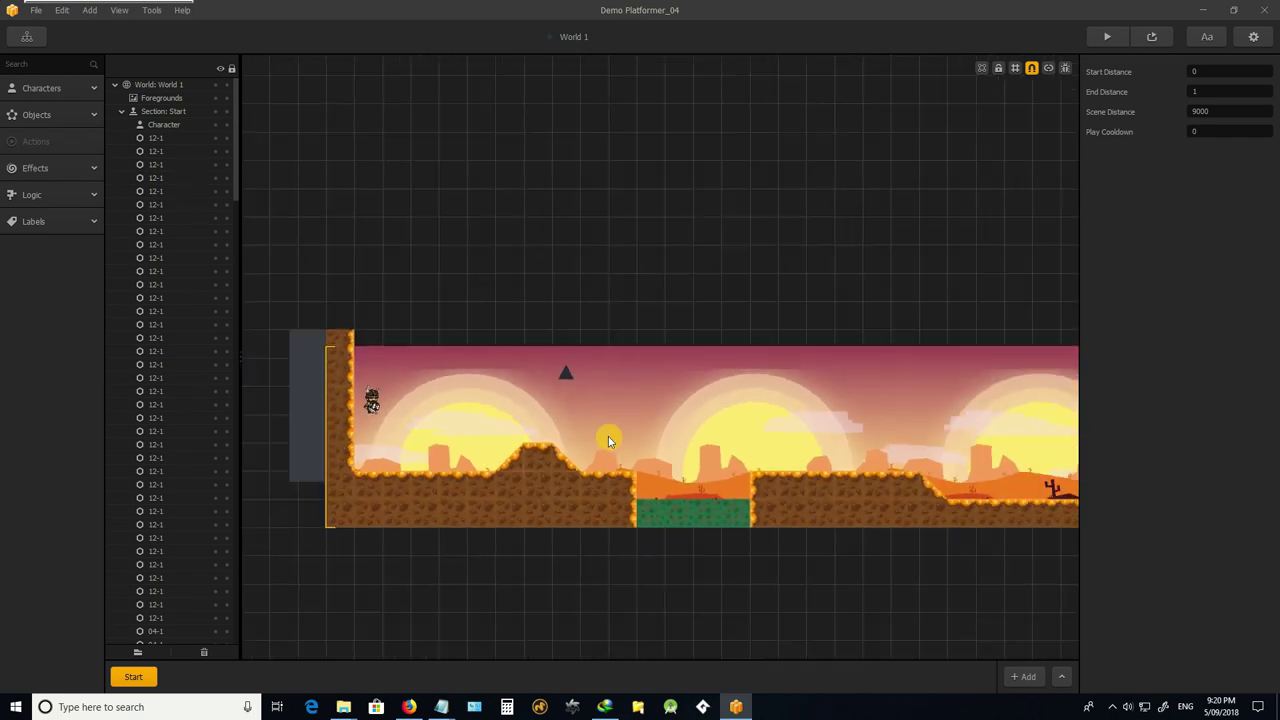
pyautogui.scroll(-1, 608, 436)
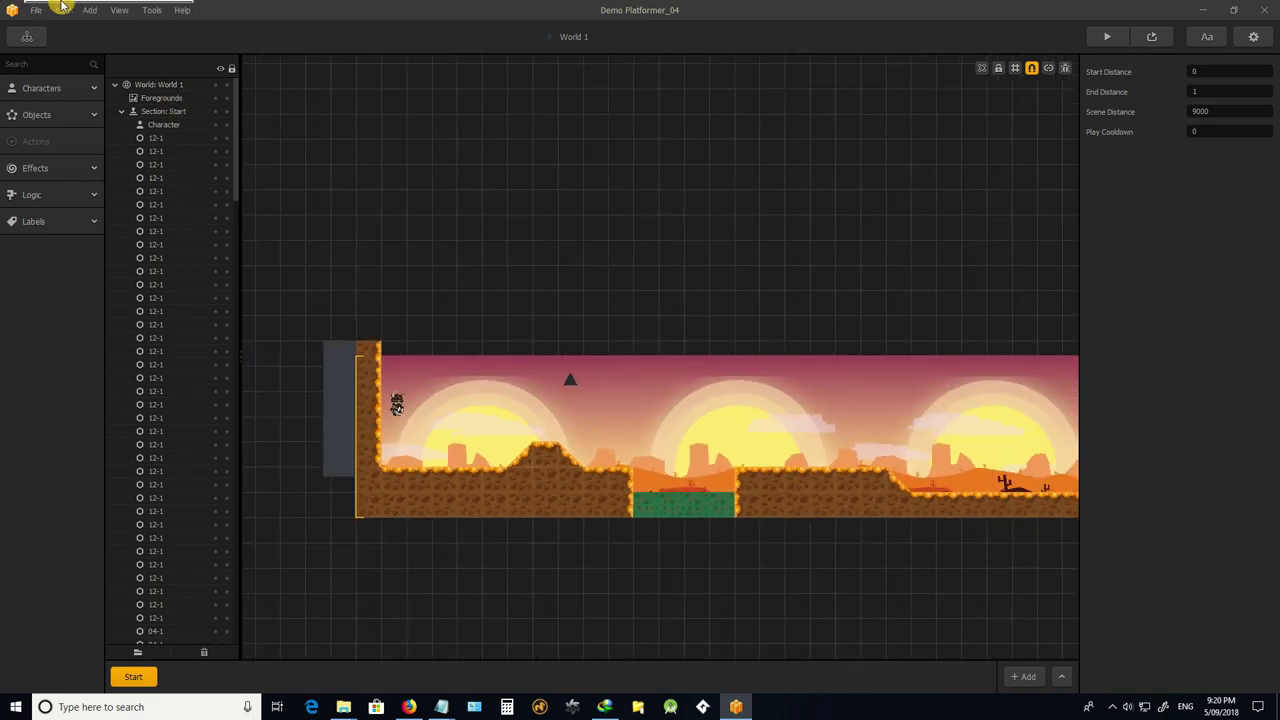